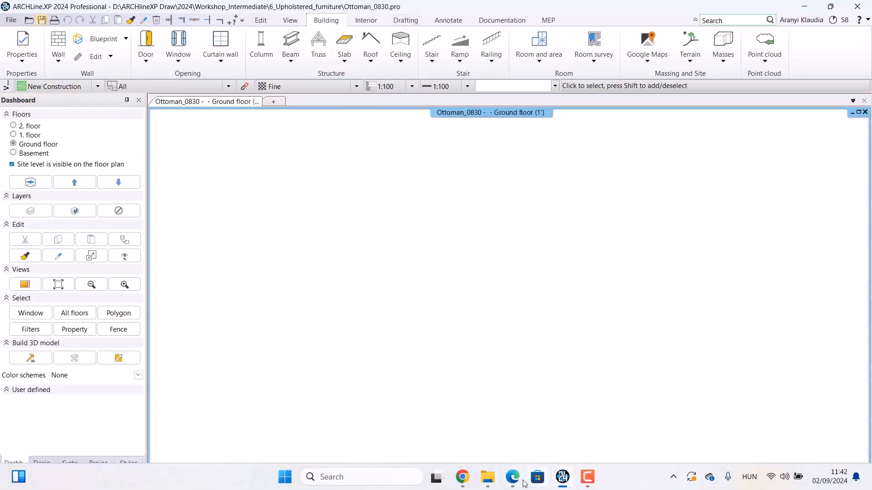
Switch to Edge to view the Esmeralda ottoman picture in the tutorial PDF, and return to the floor plan.
click(514, 484)
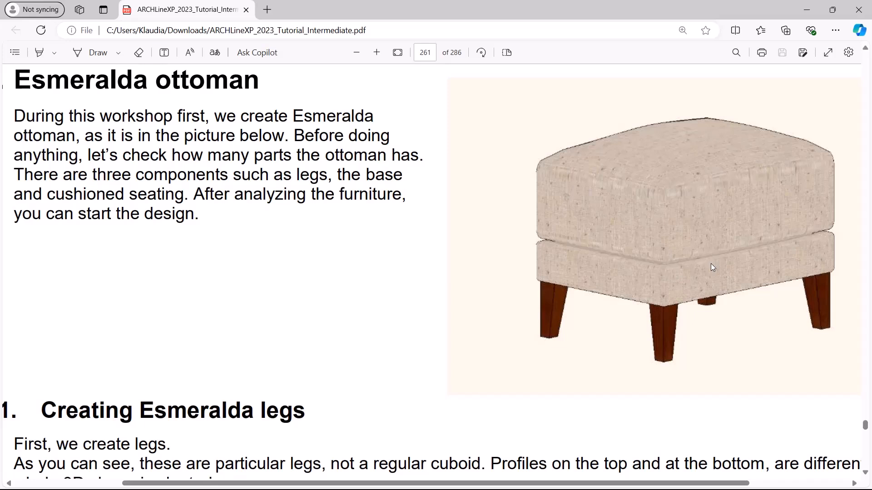
click(806, 9)
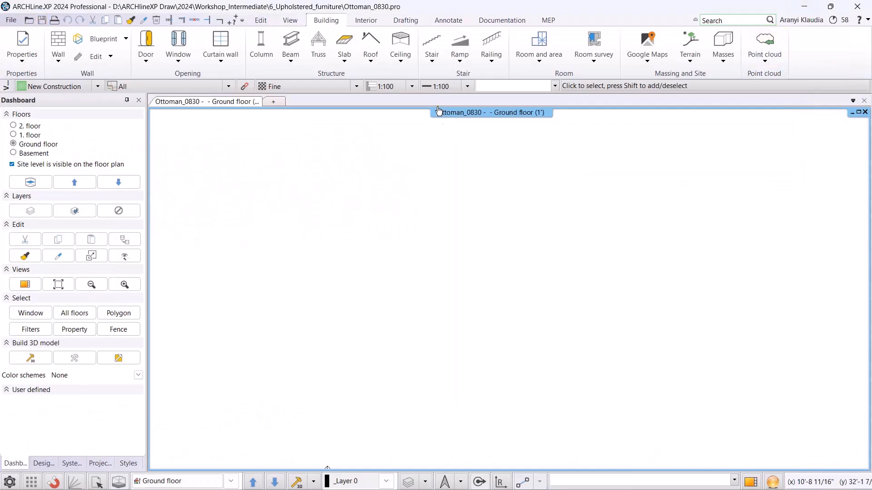
Start a new Loft smart object for the ottoman leg and set its vertical path length to 140 mm.
click(367, 22)
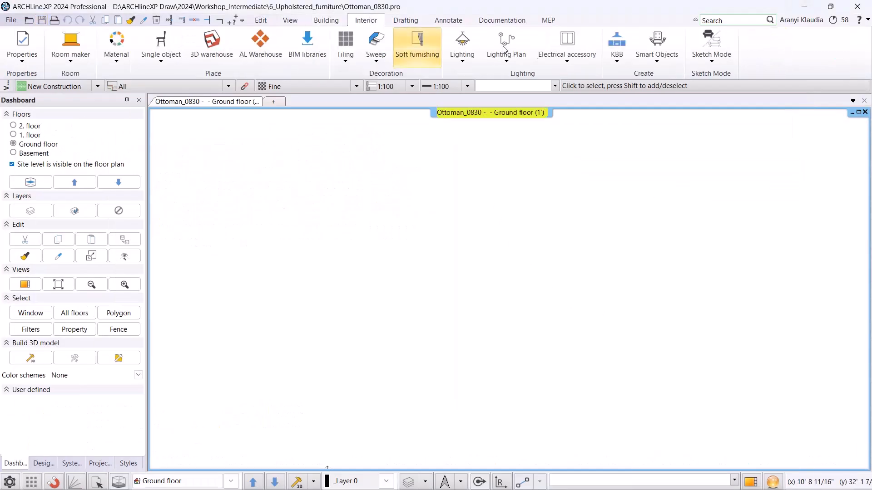
click(656, 64)
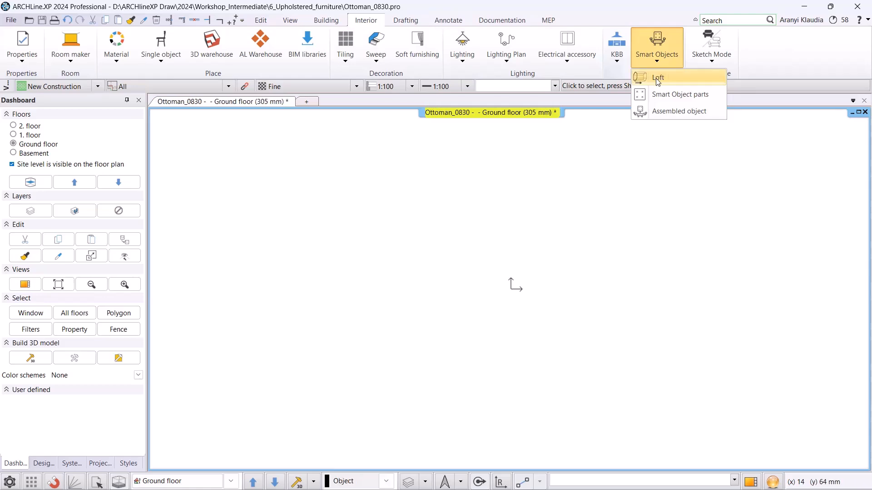
click(656, 78)
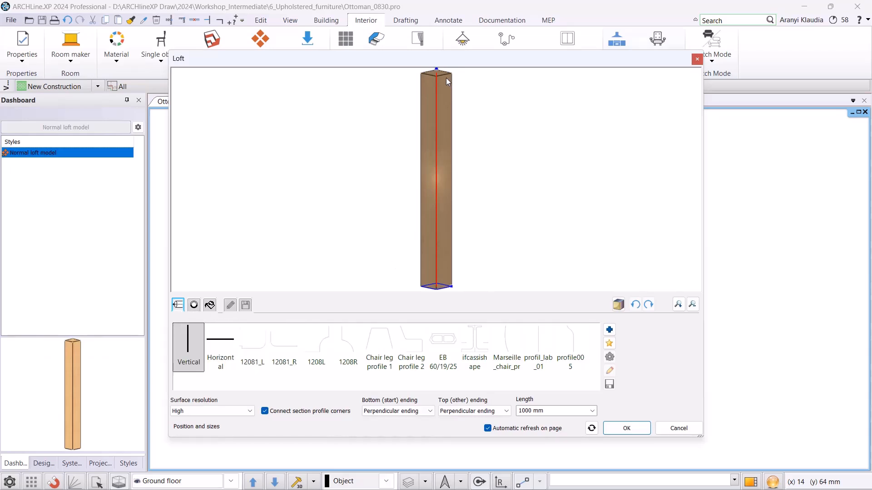
click(550, 410)
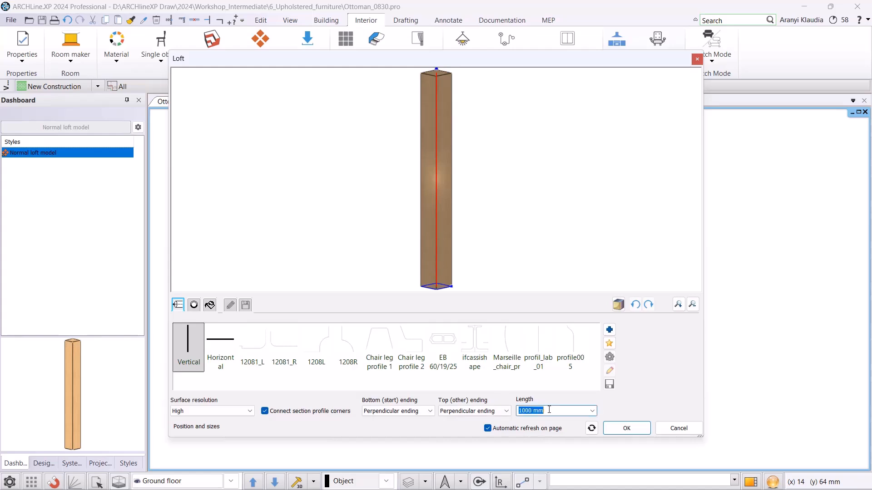
text(140)
key(Return)
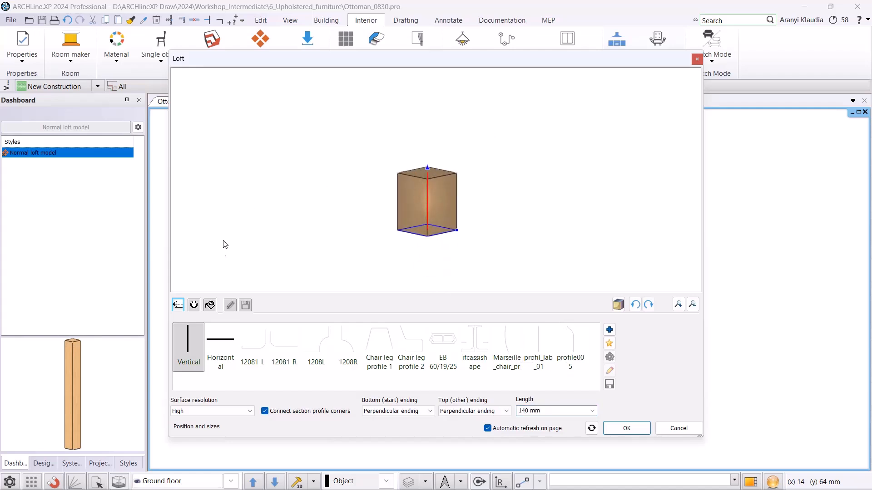
Set the leg's bottom section profile to 30 mm width and 30 mm height.
click(198, 307)
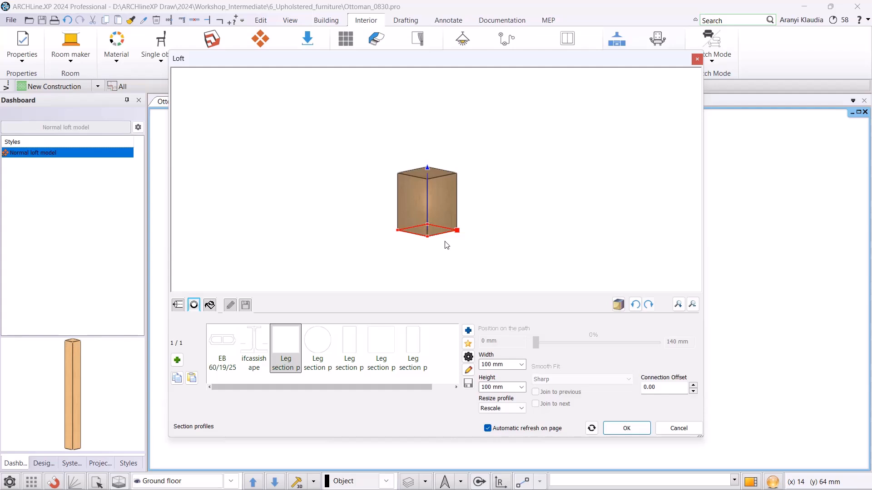
click(509, 366)
text(30)
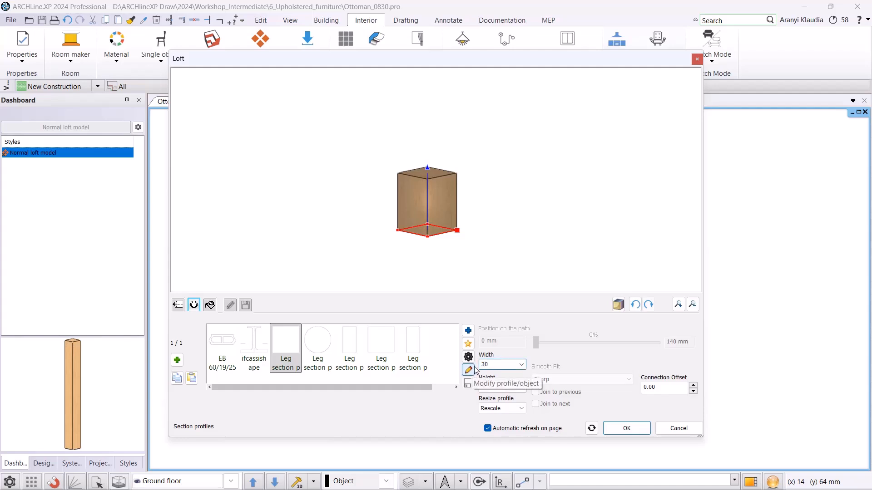
key(Return)
click(498, 387)
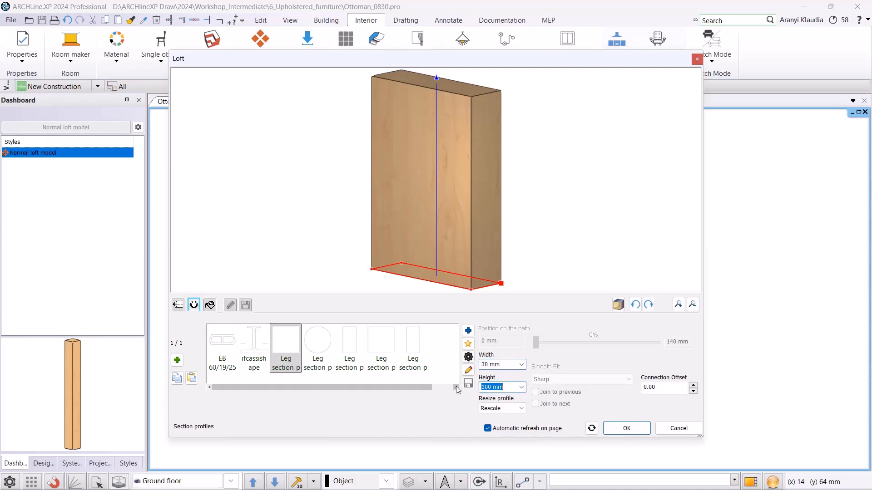
text(30)
key(Return)
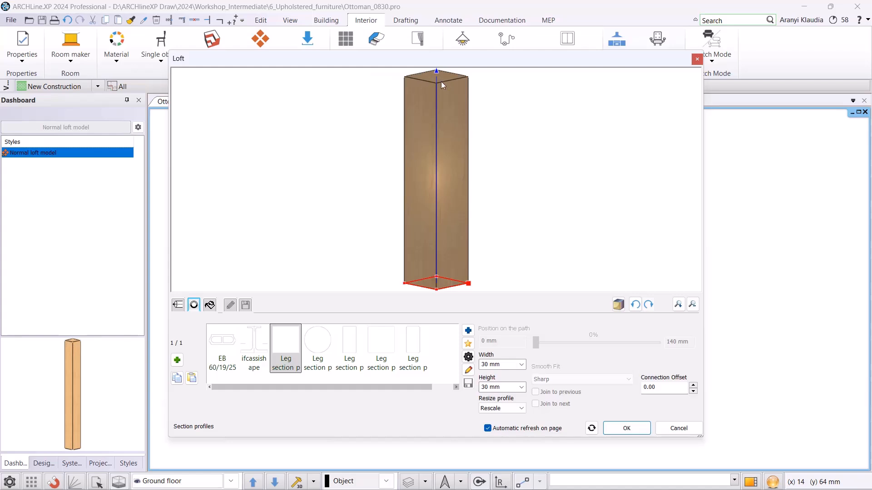
Add a second section profile at 140 mm on the path, sized 50 mm wide and 50 mm high.
click(177, 359)
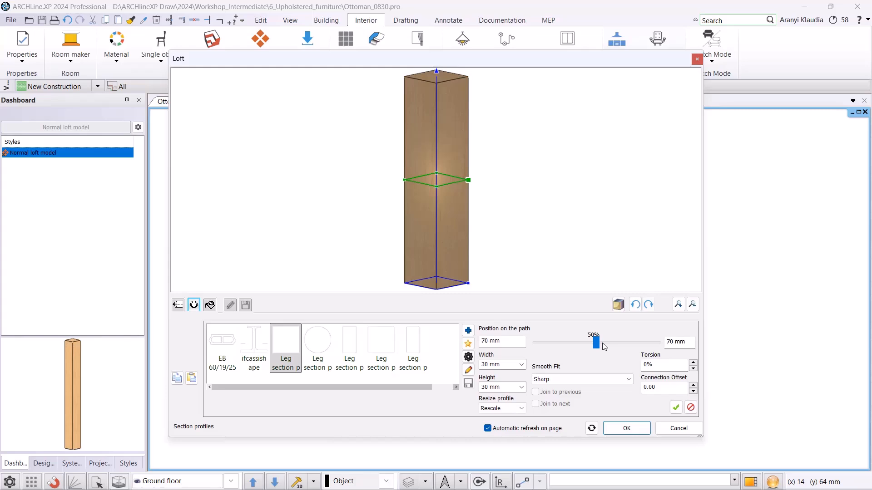
drag(604, 346, 658, 346)
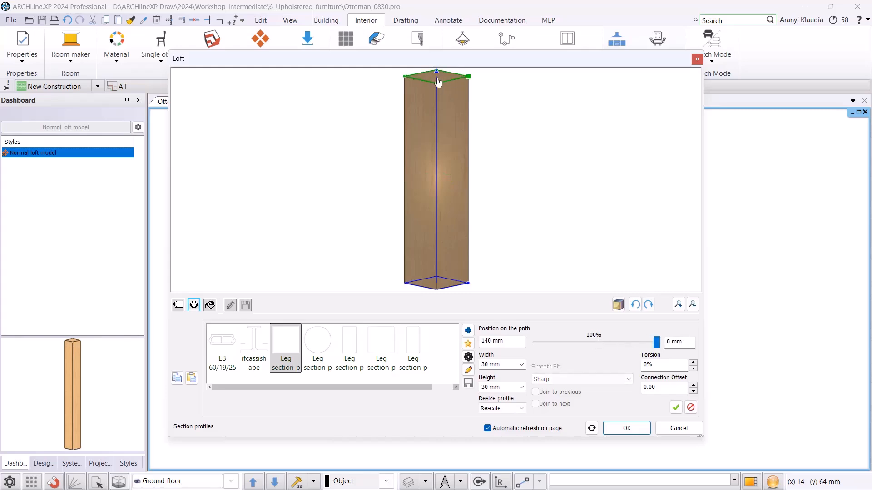
drag(506, 368, 469, 369)
text(50)
click(505, 391)
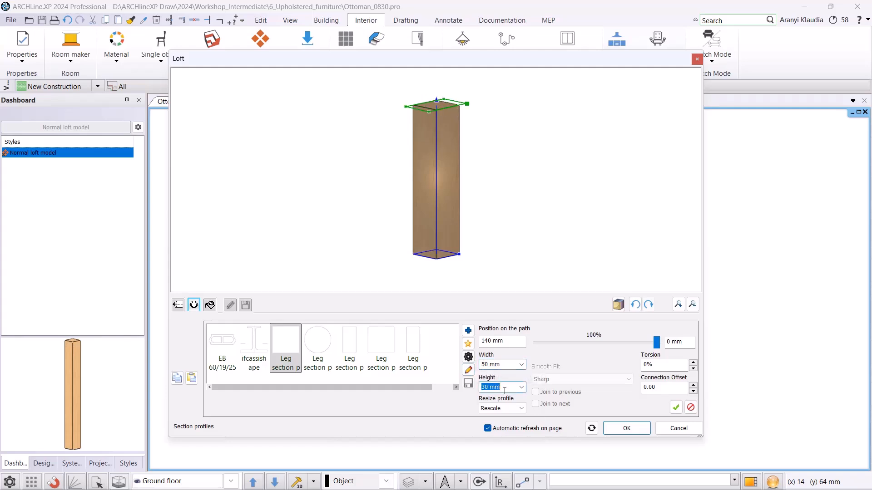
text(50)
key(Return)
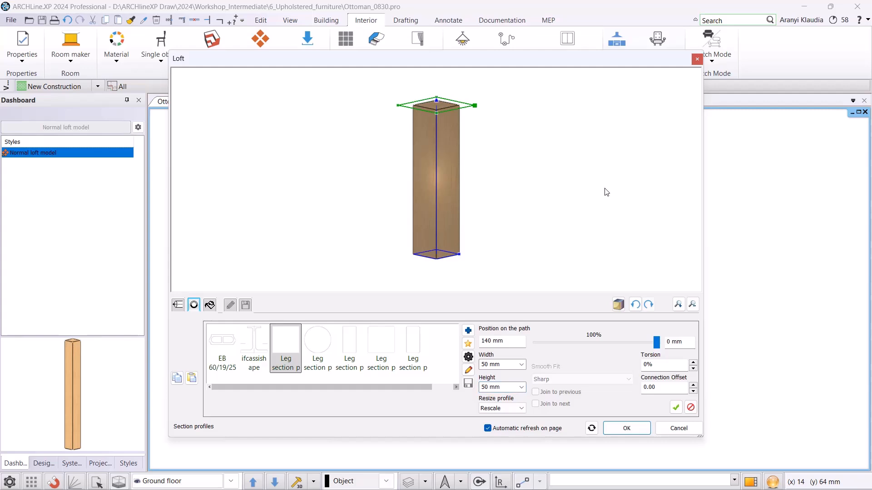
click(676, 407)
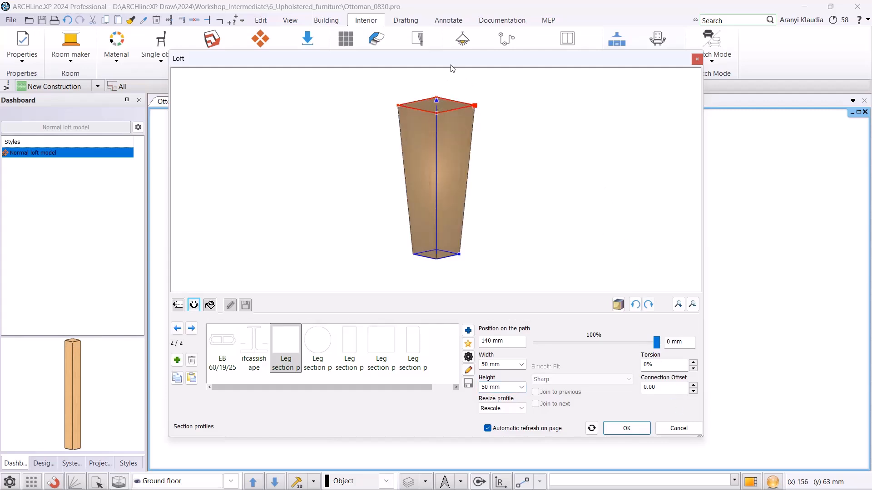
Set the reference point of both the leg's top and bottom section profiles to corner point 3.
drag(503, 139, 415, 150)
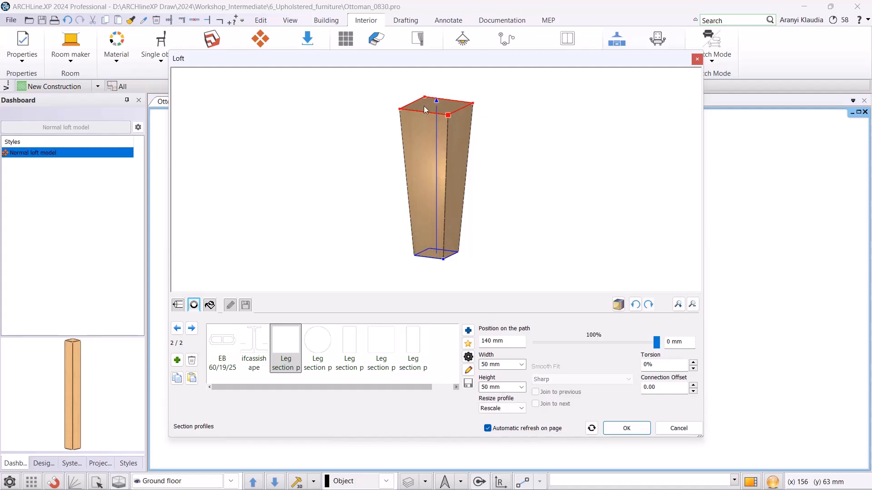
click(468, 357)
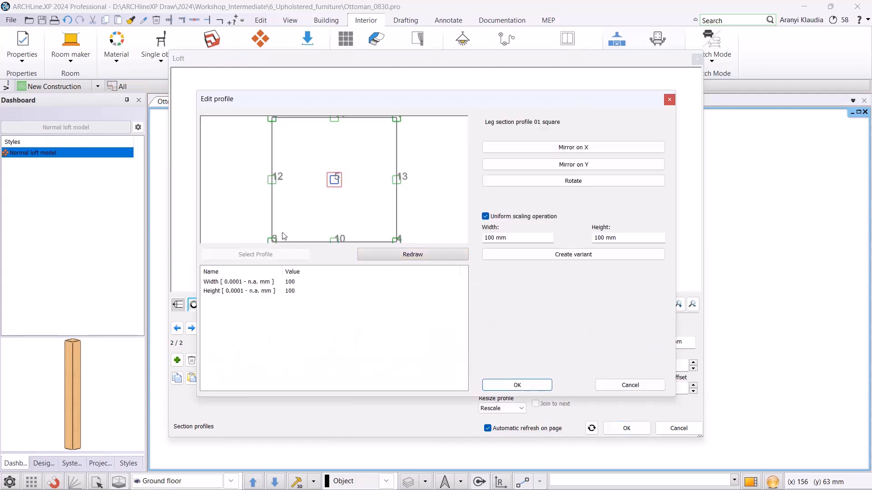
click(517, 385)
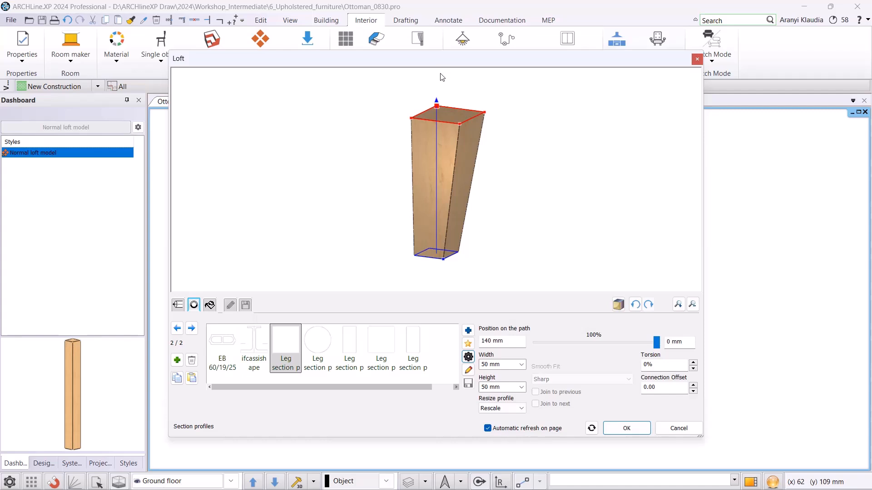
click(191, 329)
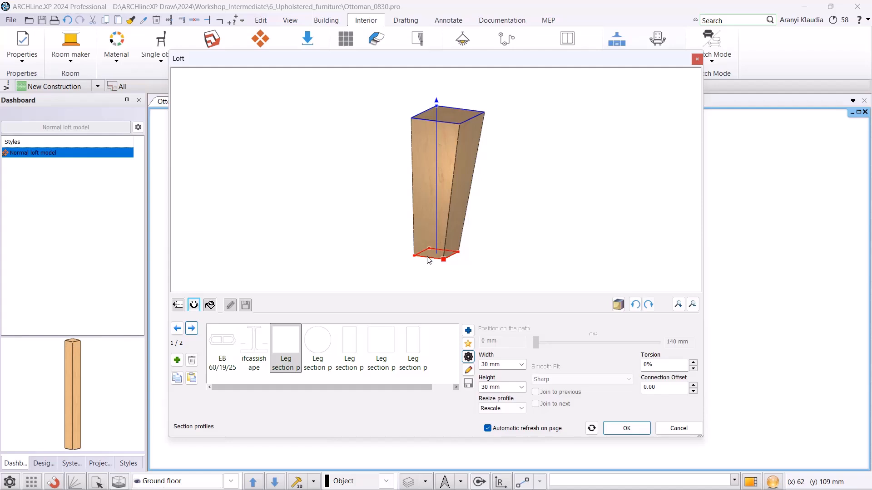
click(468, 357)
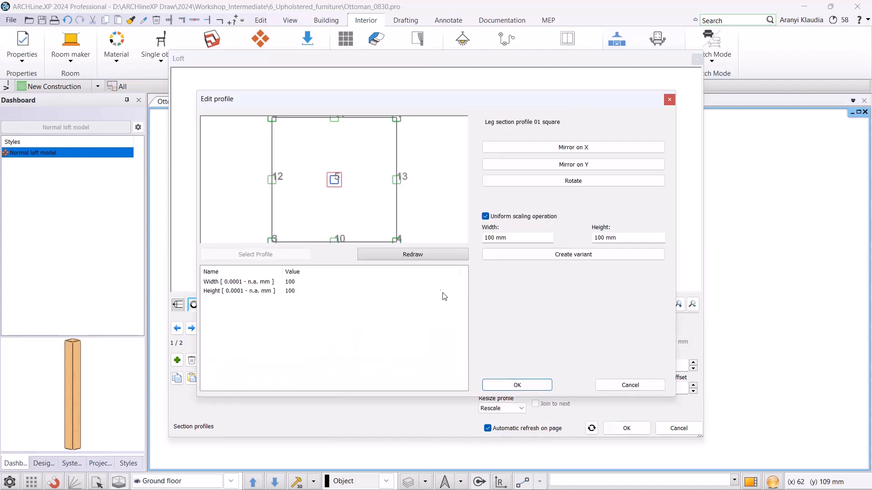
click(272, 240)
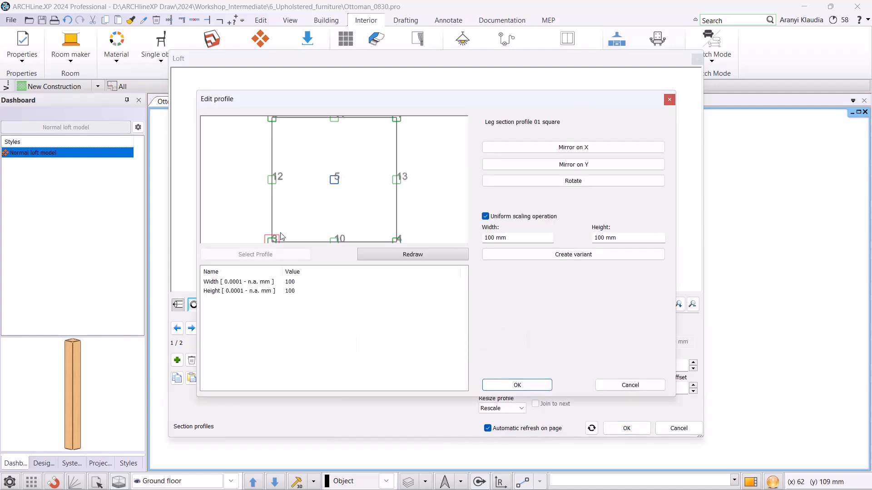
click(516, 384)
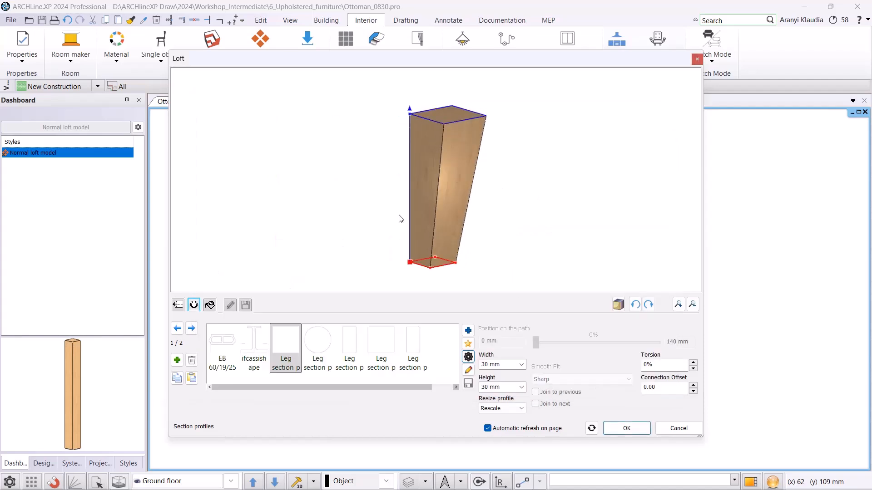
Apply the Egzot03 material to the leg and save it in the library as EsmeraldaOttoman_leg under LIVING ROOM, Accessories.
click(211, 306)
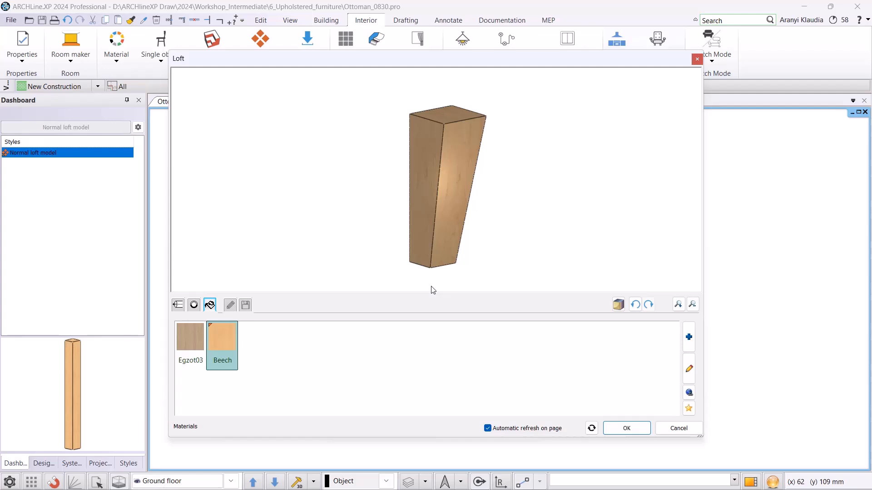
click(188, 349)
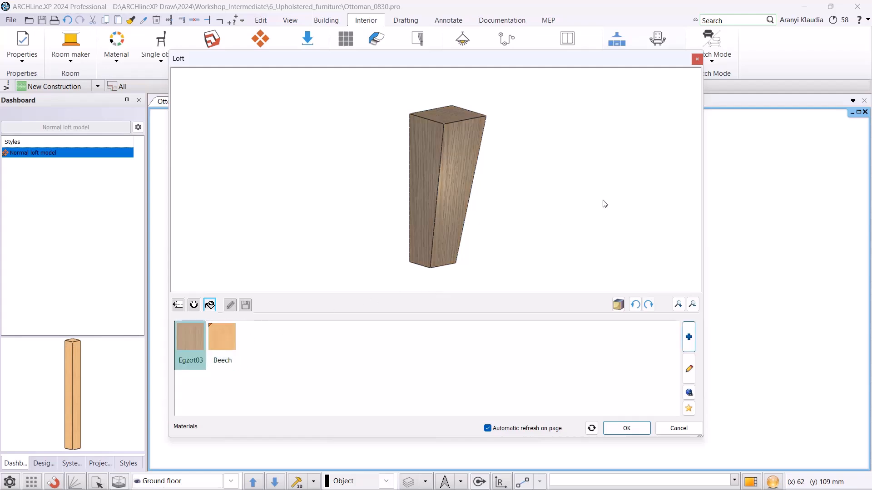
click(246, 305)
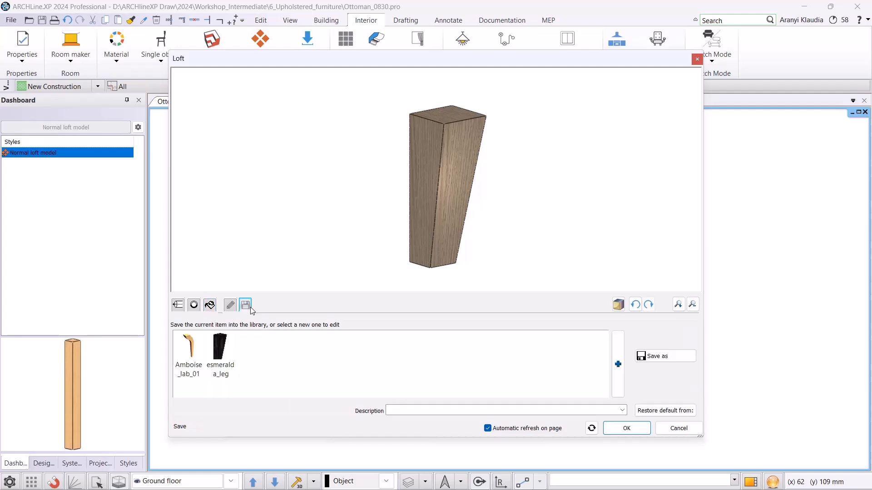
click(654, 356)
text(Esm)
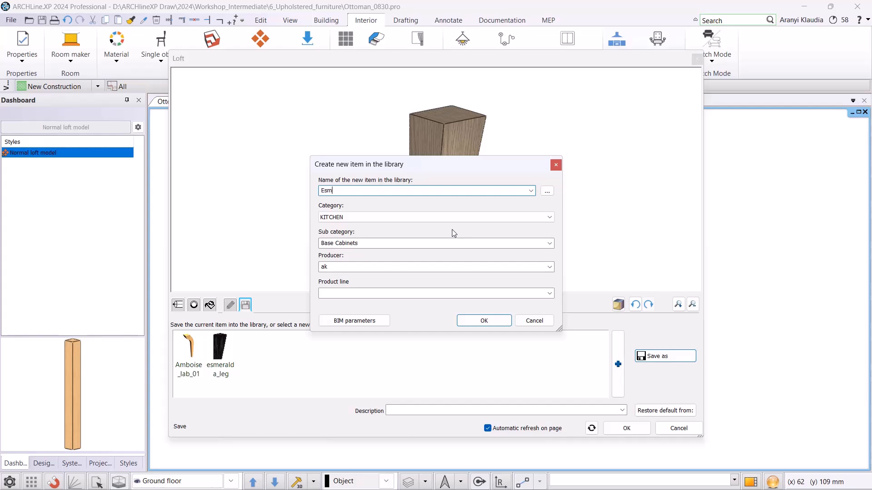
text(eraldaOttoman_leg)
click(445, 217)
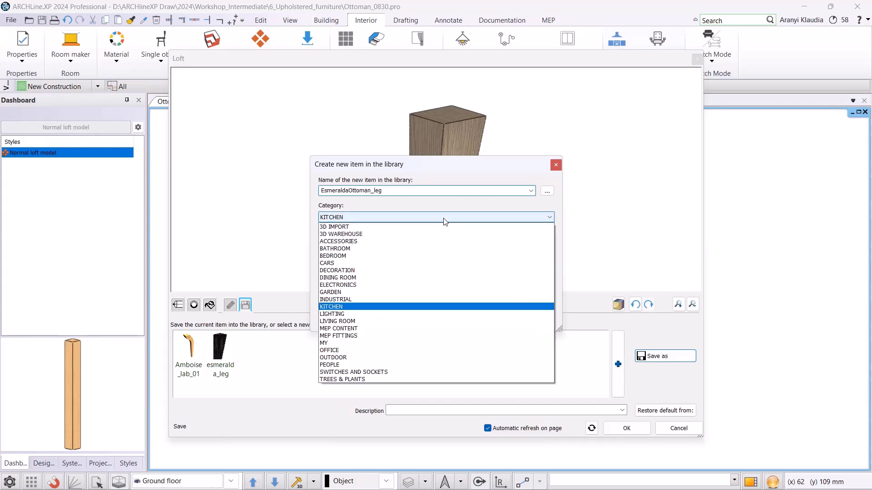
click(377, 321)
key(Tab)
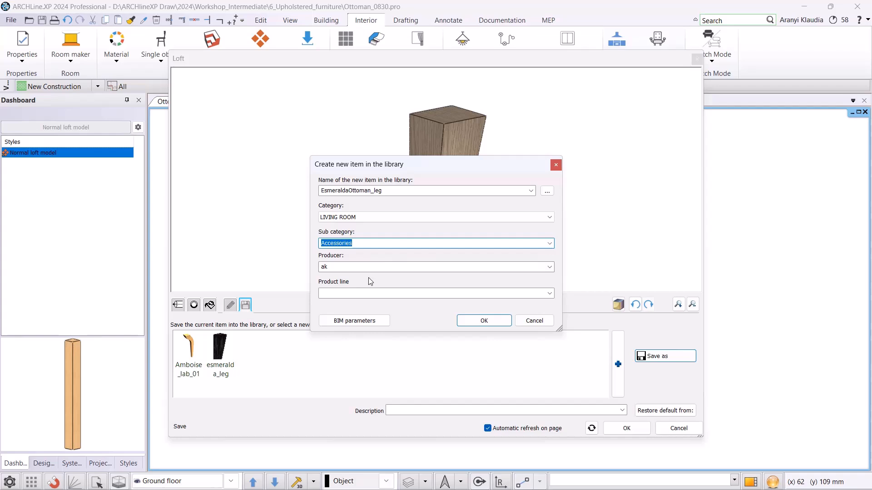
click(483, 319)
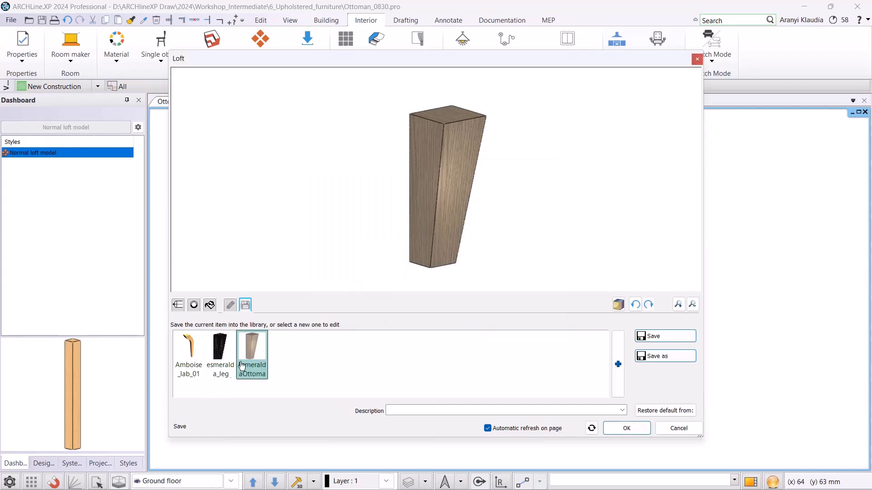
Accept the loft and place the leg on the ground floor plan just above the origin.
click(627, 428)
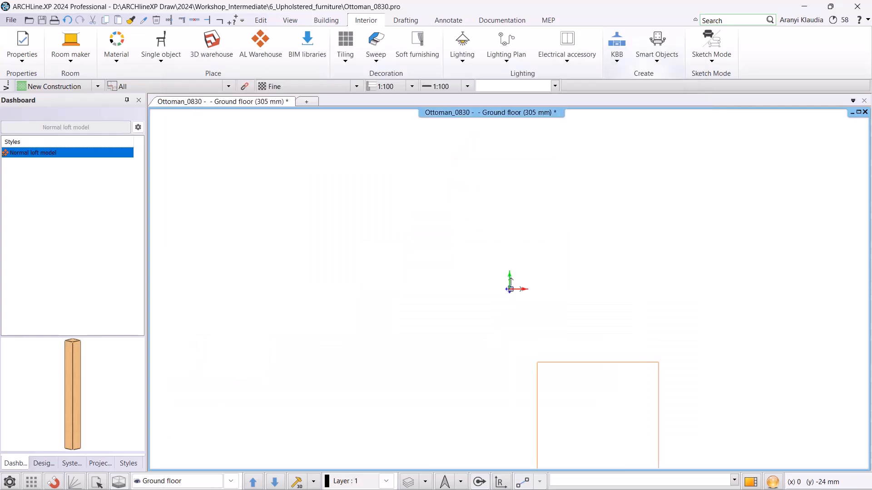
click(510, 250)
scroll(558, 251, down, 12)
key(Escape)
click(766, 260)
scroll(768, 260, down, 12)
scroll(786, 302, down, 3)
click(478, 303)
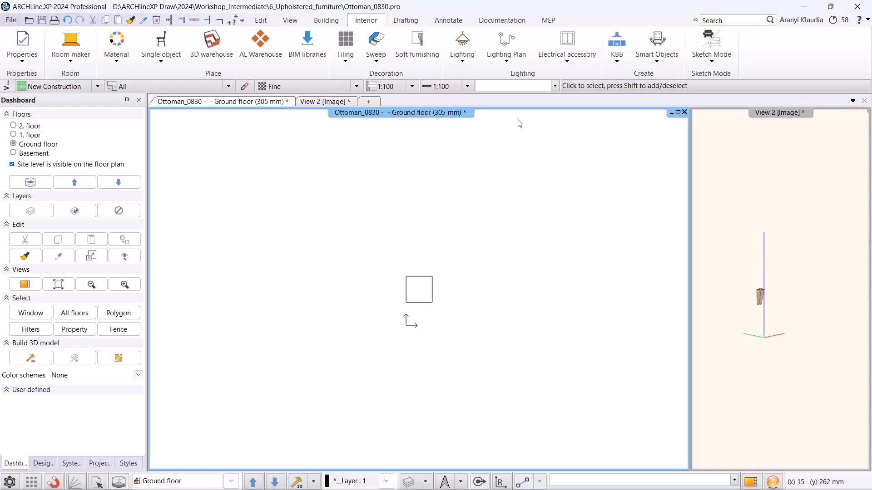
Start a new smart object part with horizontal orientation and apply Frontal profile 1 to it.
click(651, 67)
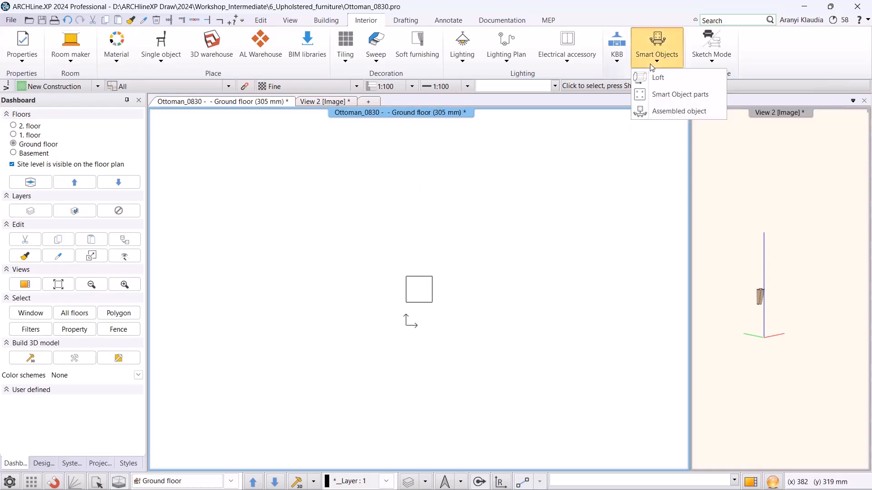
click(670, 95)
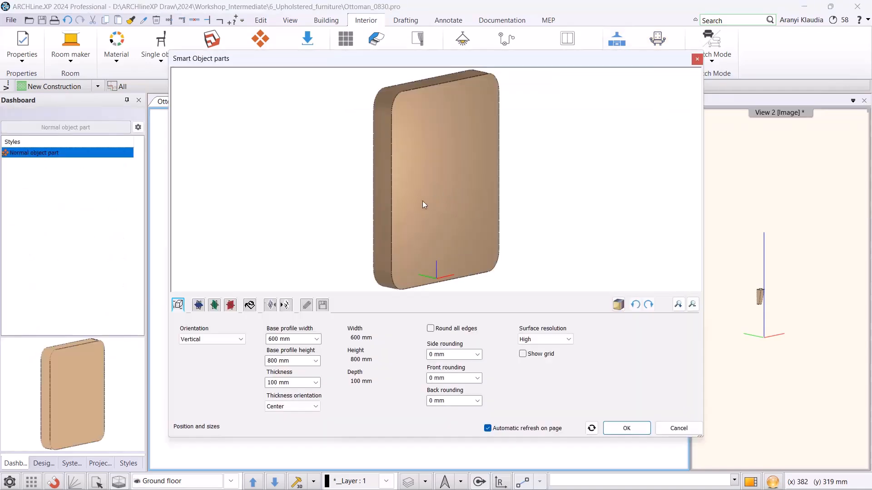
click(208, 341)
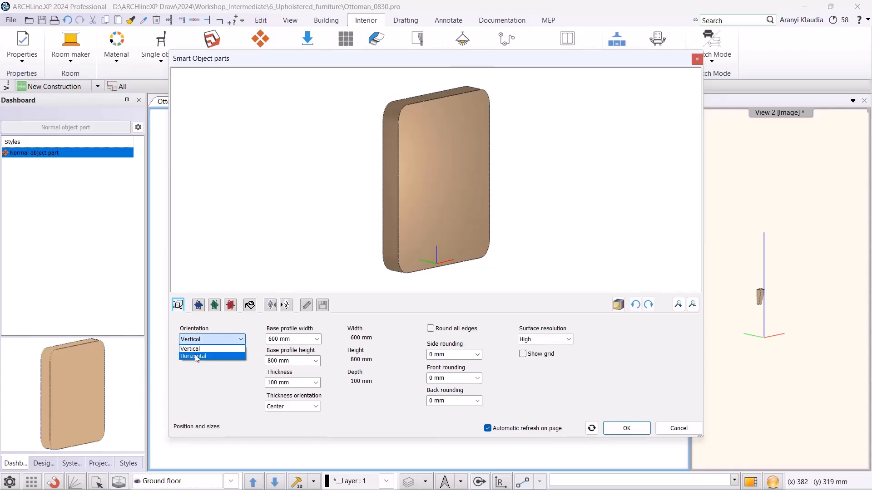
click(199, 357)
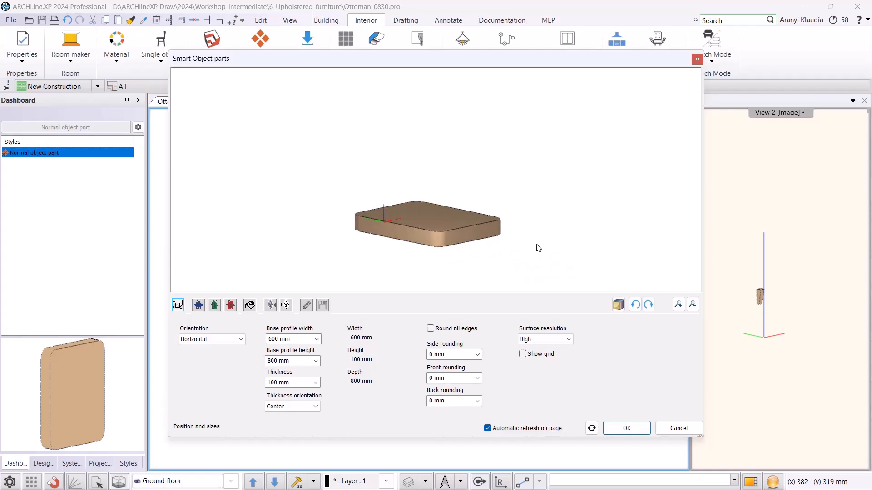
click(231, 307)
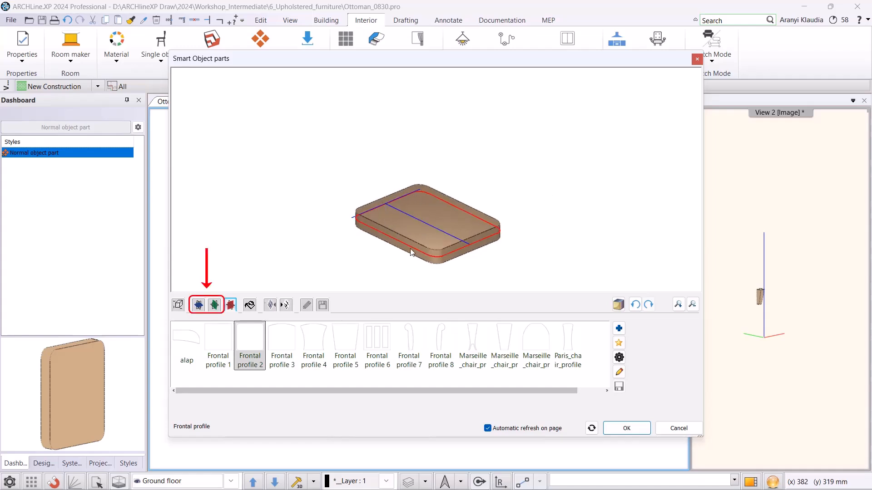
click(220, 348)
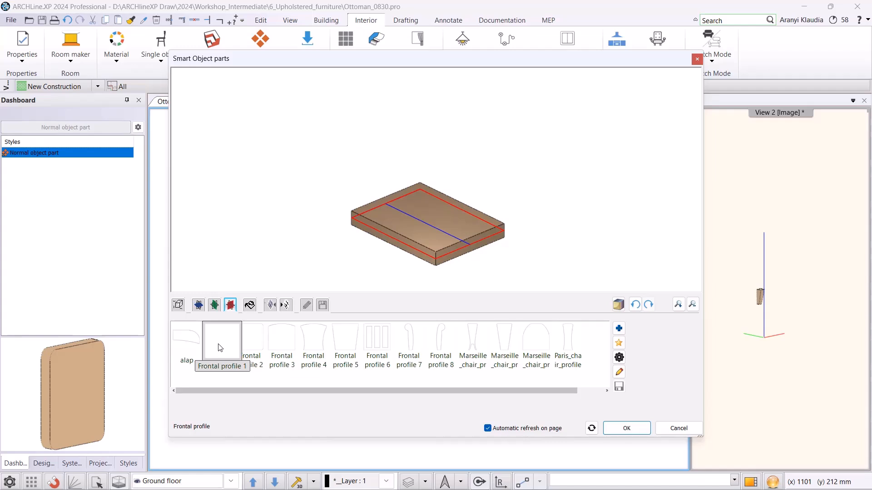
Set the part's base profile height to 450 mm.
click(178, 304)
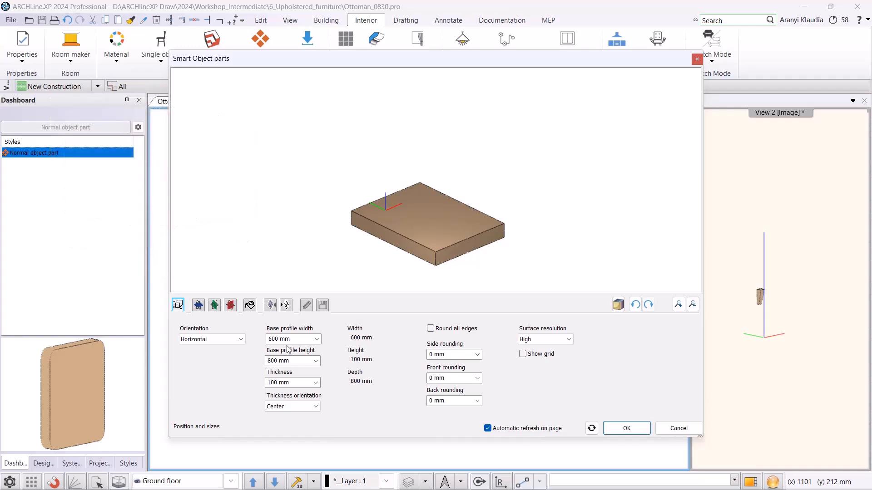
triple_click(275, 360)
text(450)
key(Return)
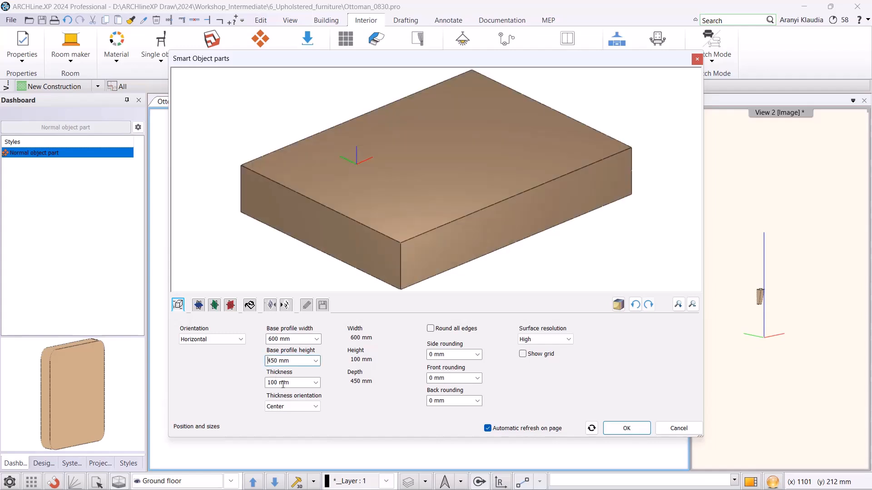
Round all edges of the part with a side rounding of 10 mm.
click(431, 329)
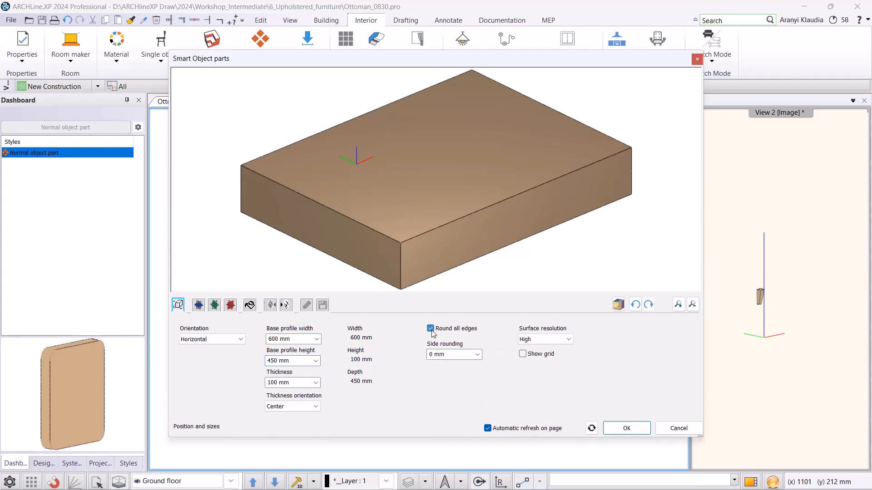
click(448, 356)
text(10)
key(Return)
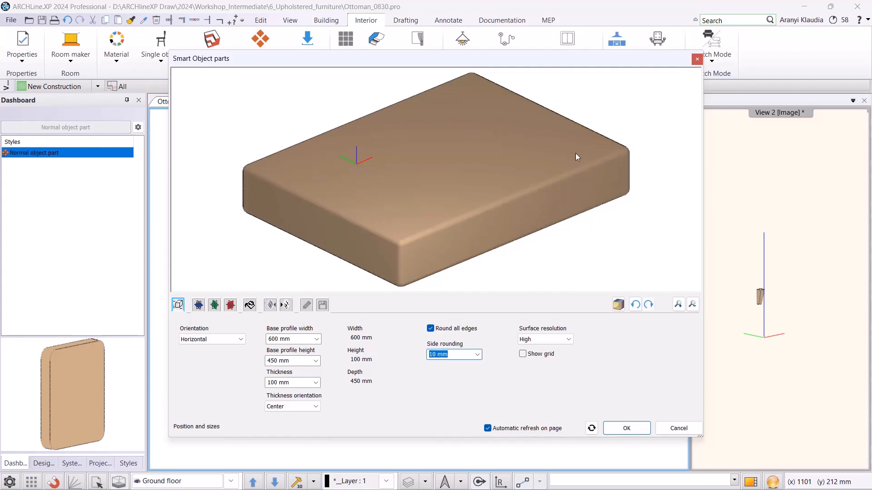
click(533, 346)
click(532, 357)
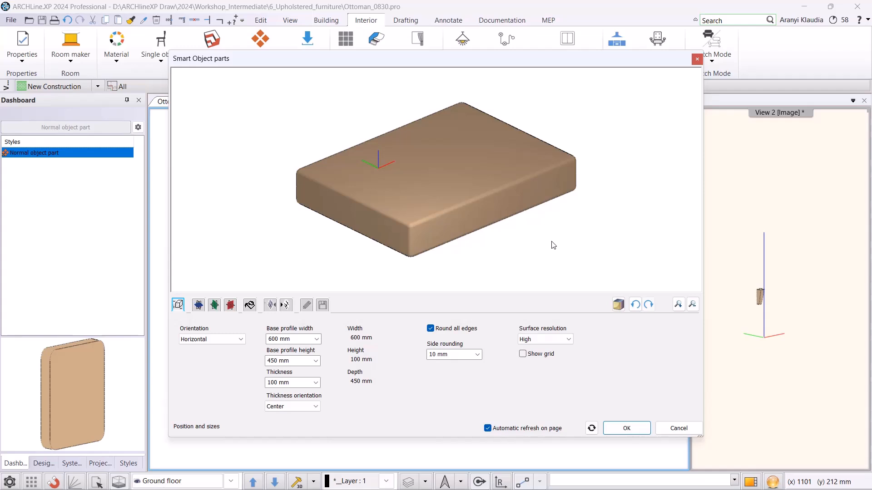
Apply the Cream_01 material to the part and save it in the library as EsmeraldaOttoman_base under LIVING ROOM, Accessories.
click(250, 305)
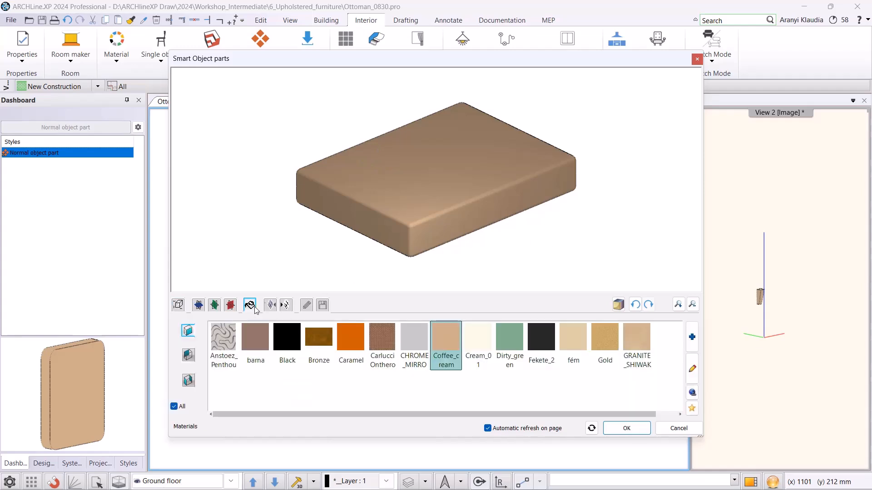
click(478, 340)
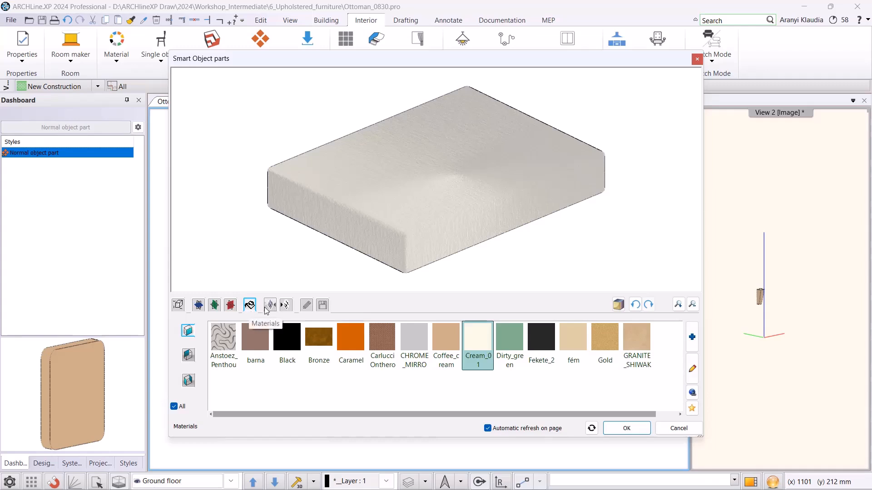
click(323, 305)
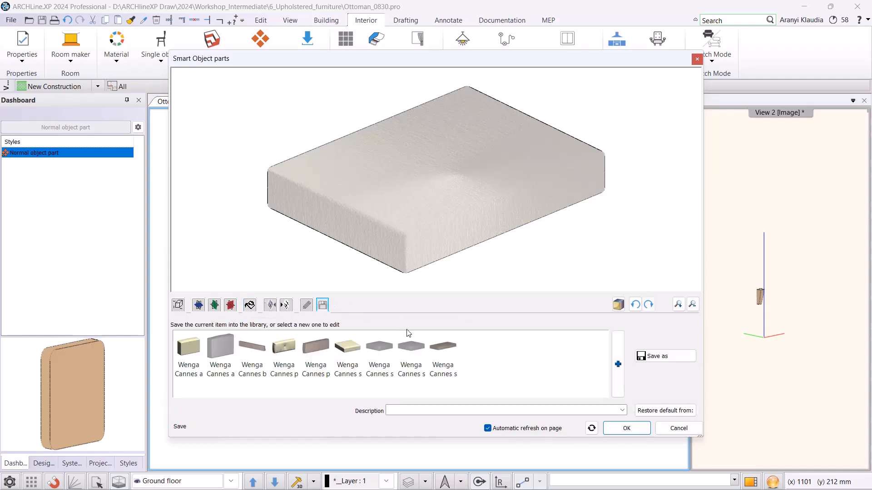
click(664, 356)
text(Es)
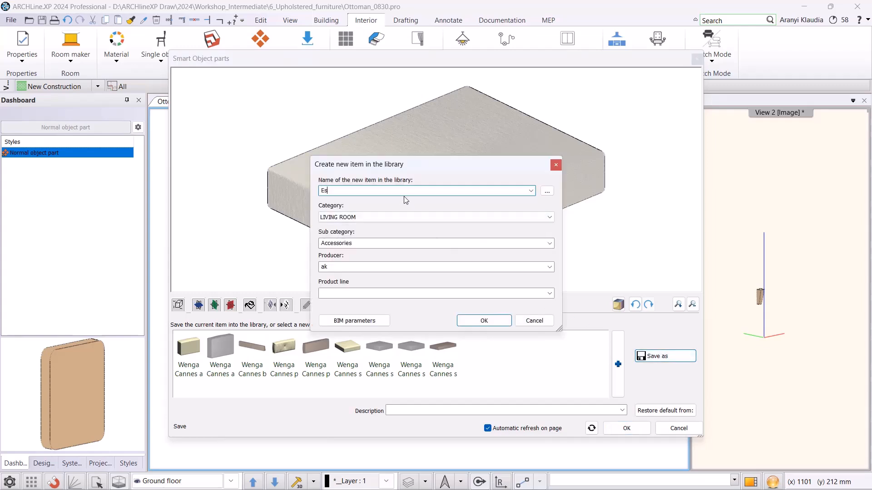
text(meraldaOttoman_base)
click(484, 320)
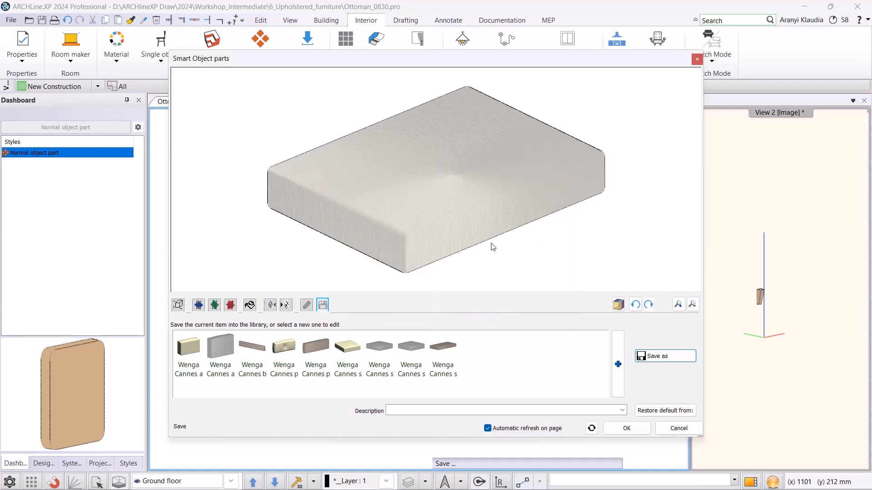
Accept the base, place it beside the leg on the ground floor plan and show the 3D view with shaded surfaces.
click(639, 431)
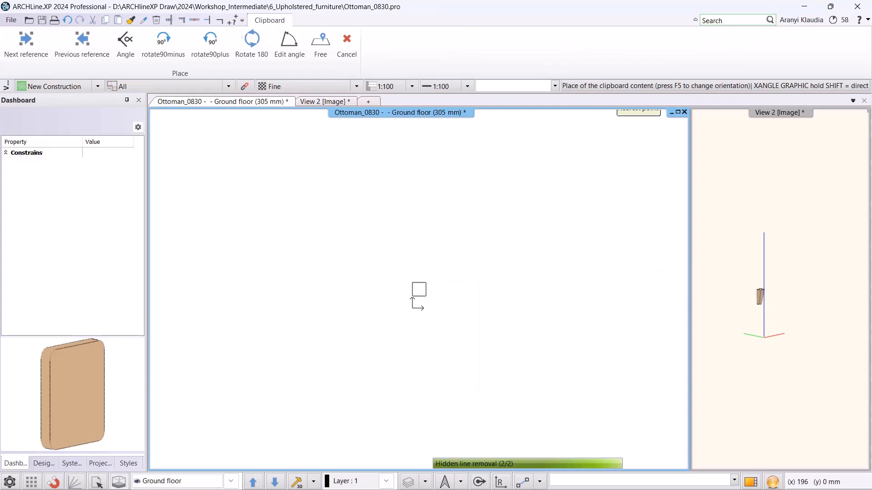
key(Escape)
click(817, 278)
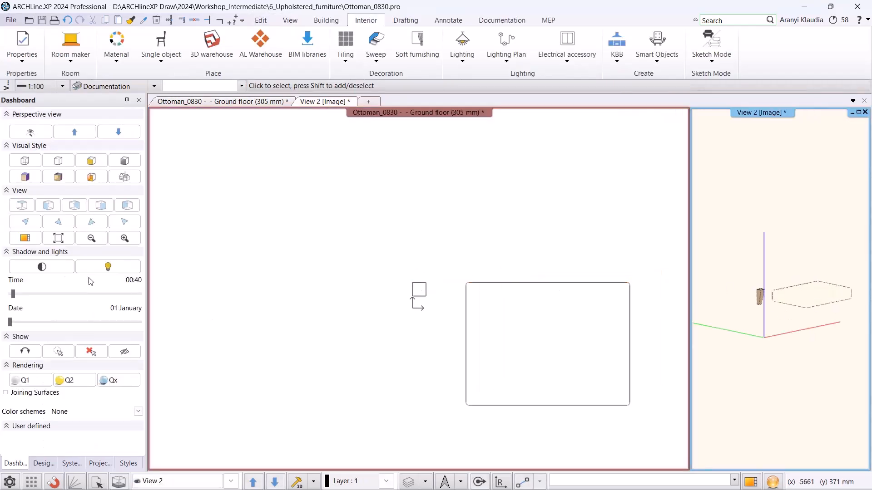
click(57, 178)
click(567, 269)
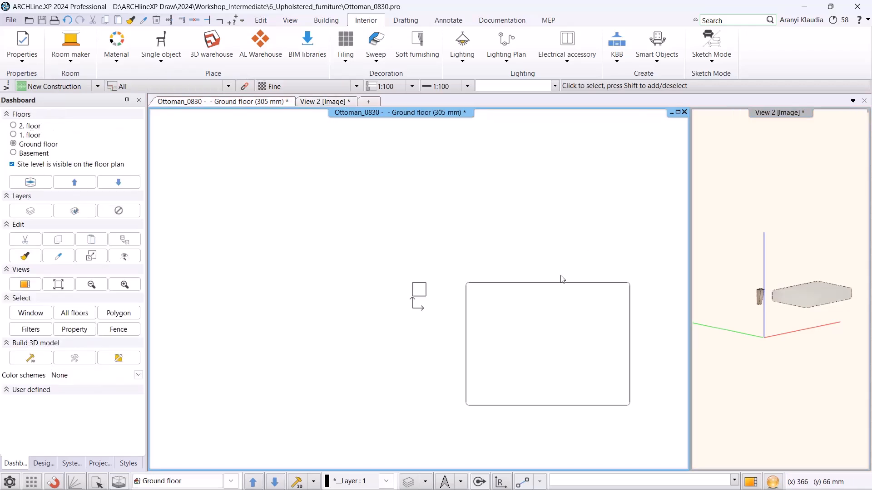
Start another smart object part from the saved EsmeraldaOttoman_base library item.
click(649, 64)
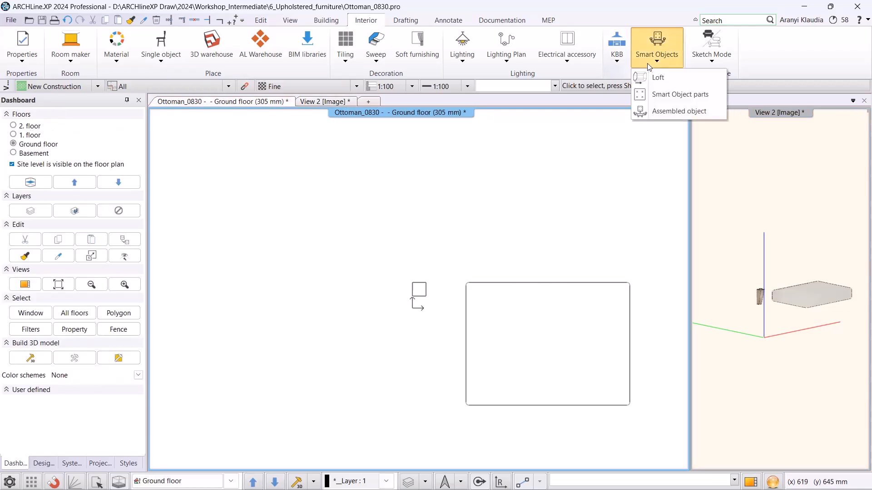
click(670, 96)
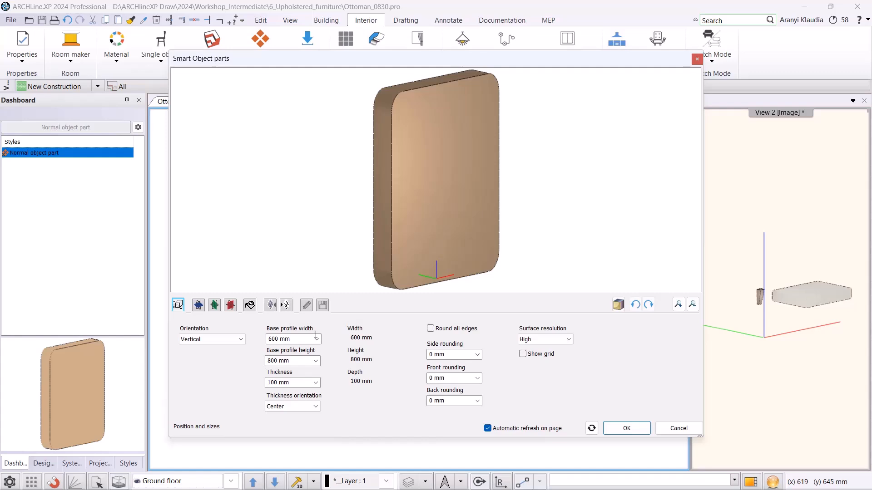
click(323, 308)
click(189, 366)
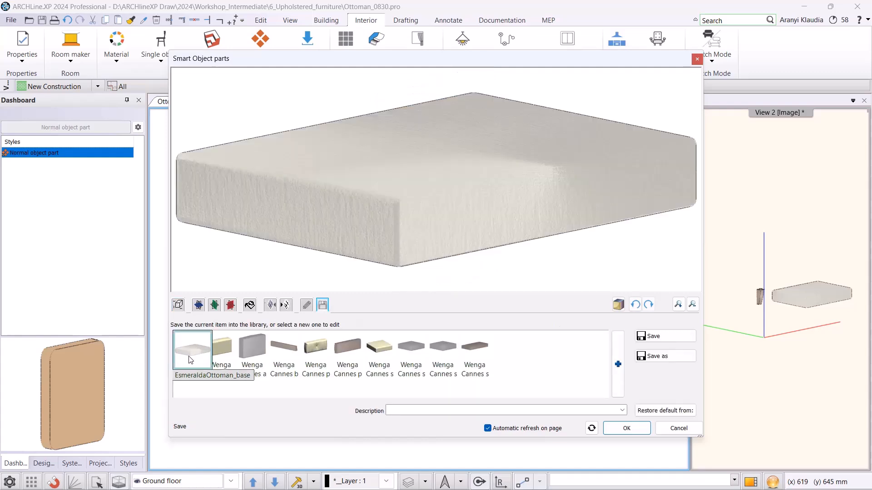
scroll(592, 142, down, 2)
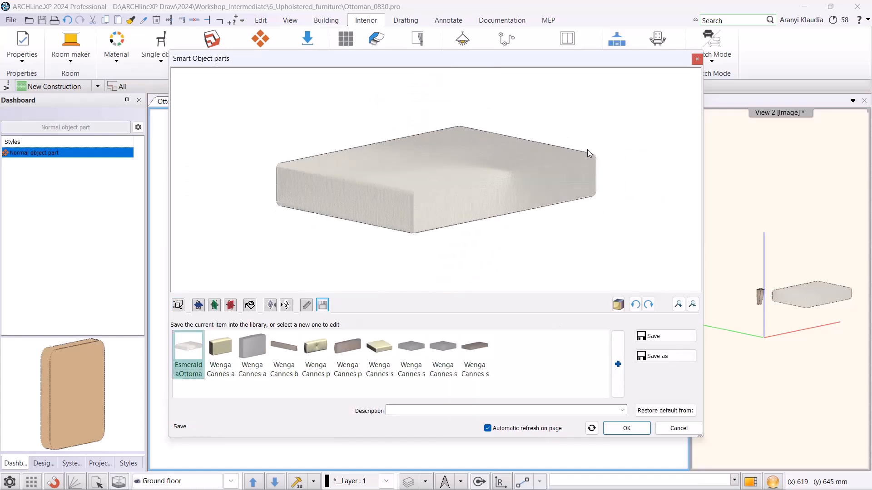
Set the thickness of the new part to 160 mm.
click(178, 305)
click(283, 384)
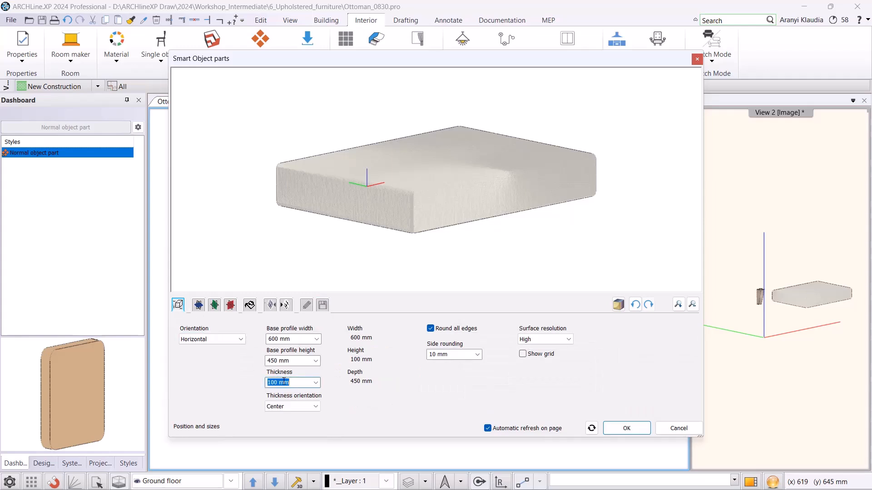
text(160)
key(Return)
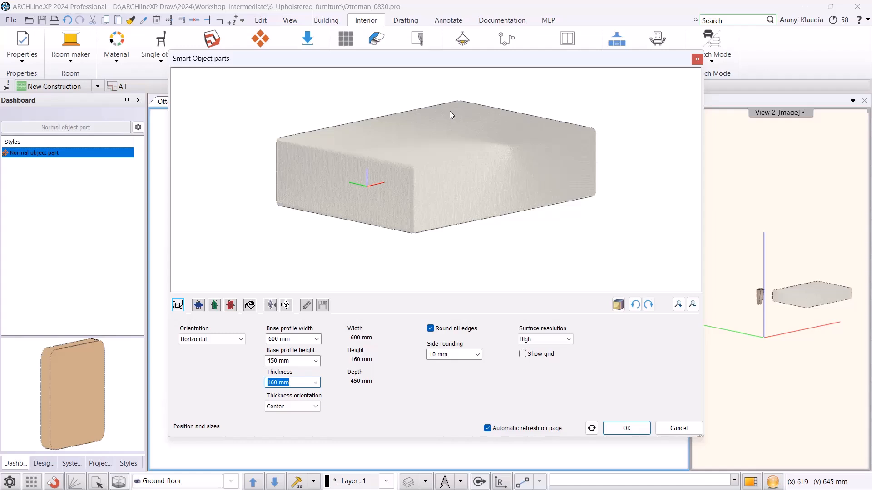
Apply the Pillow effect to the part's full surface with a padding depth of 100 mm.
click(272, 306)
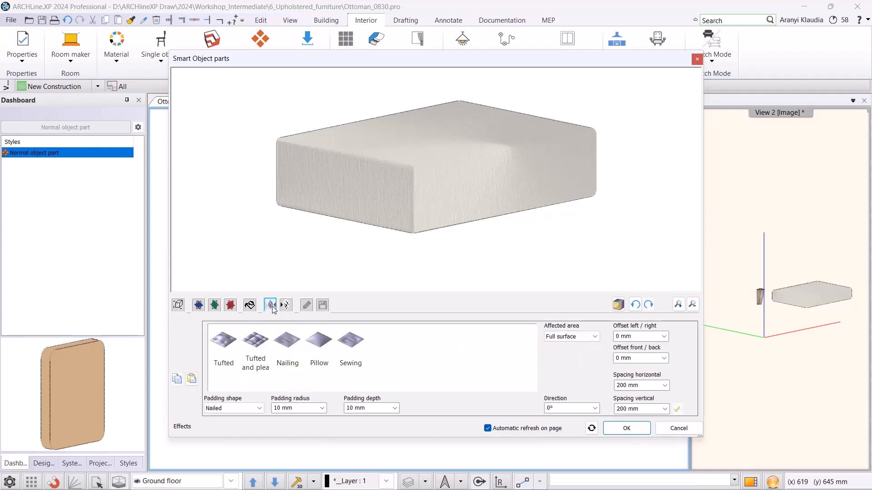
click(314, 344)
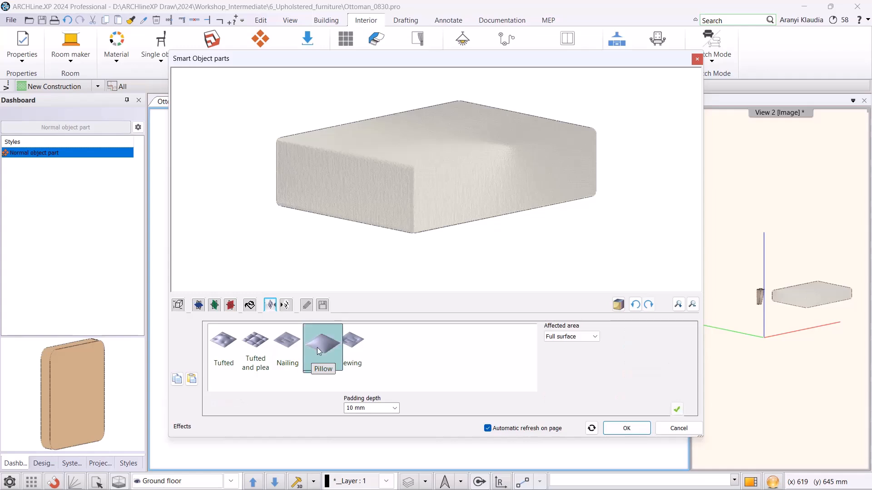
click(353, 408)
text(0)
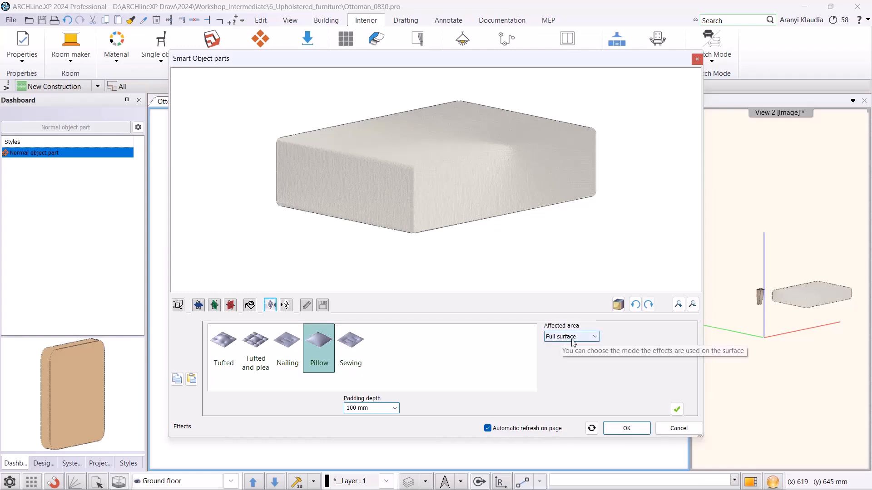
click(676, 409)
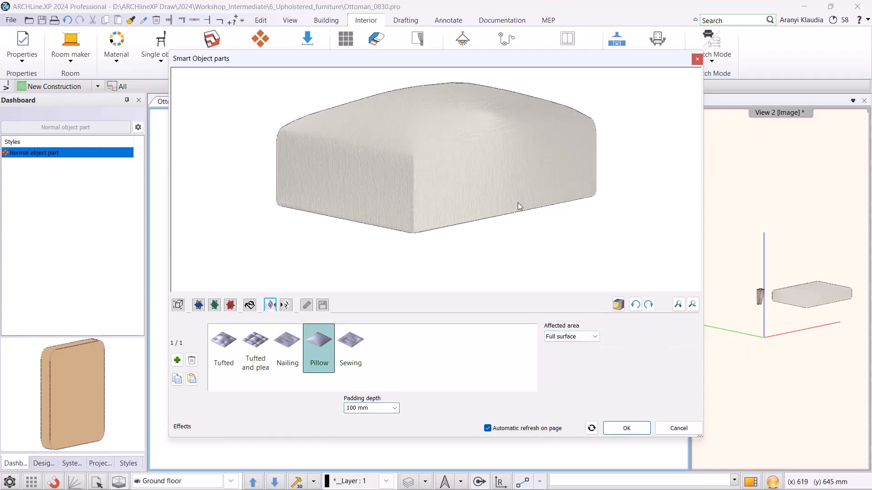
scroll(517, 202, down, 3)
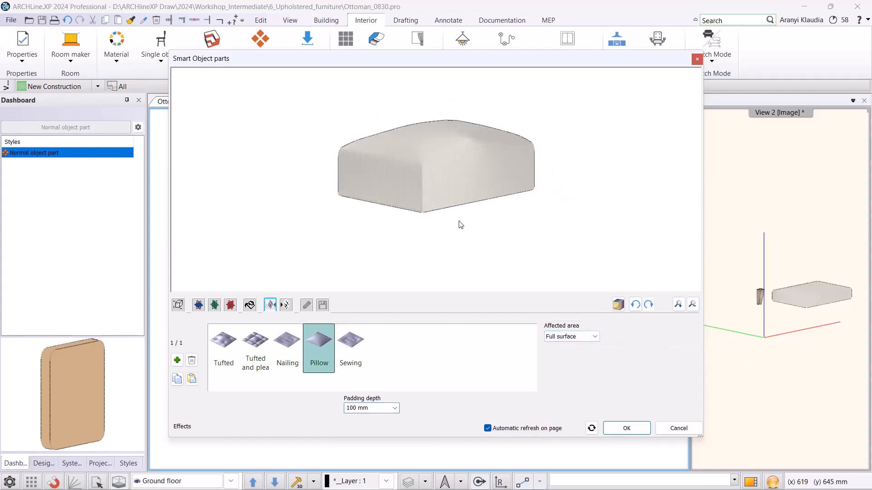
Save the cushioned part as a new library item named EsmeraldaOttoman_pillow under LIVING ROOM, Accessories.
click(322, 306)
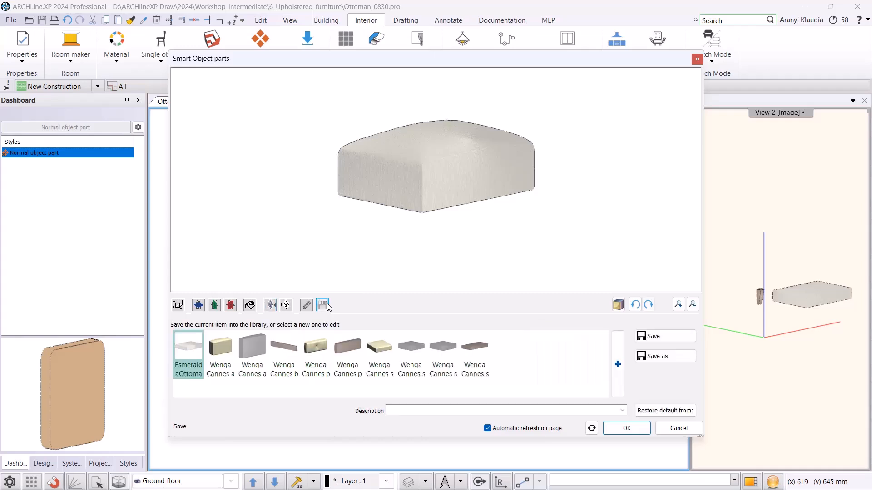
click(665, 356)
drag(373, 191, 424, 187)
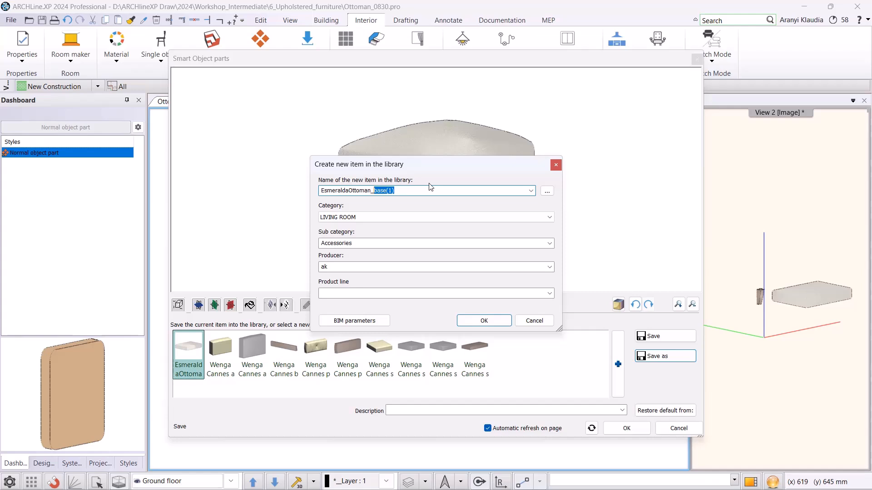
text(pillow)
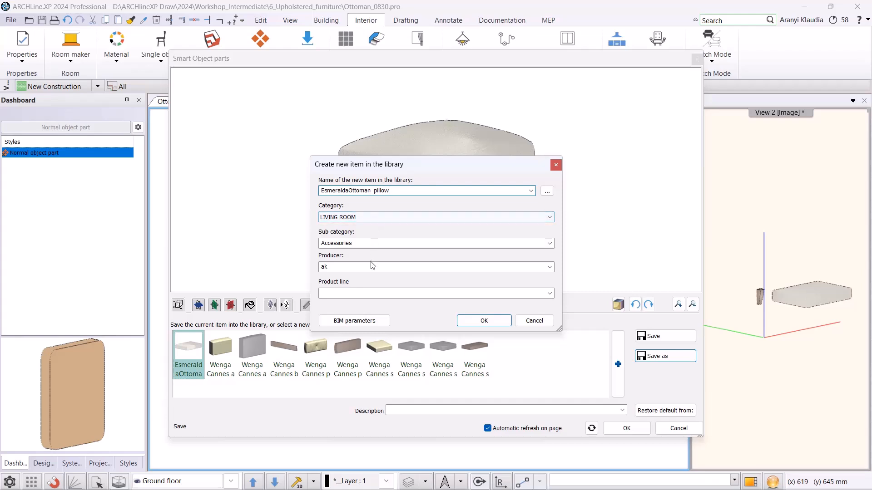
click(478, 321)
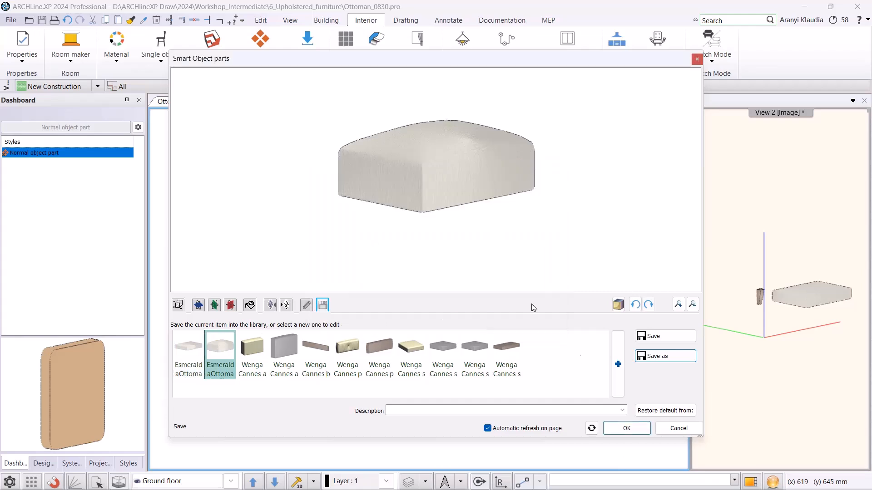
Accept the pillow part and place it beside the base on the ground floor plan.
click(626, 428)
key(ctrl+v)
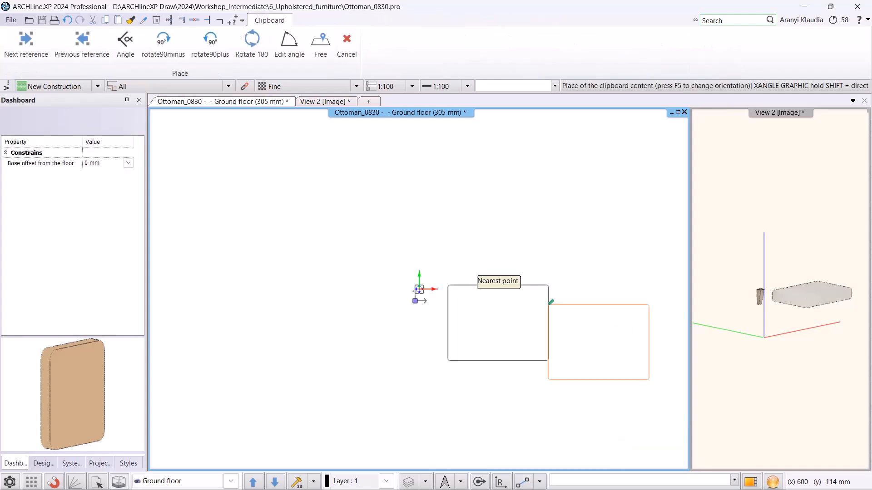
click(479, 293)
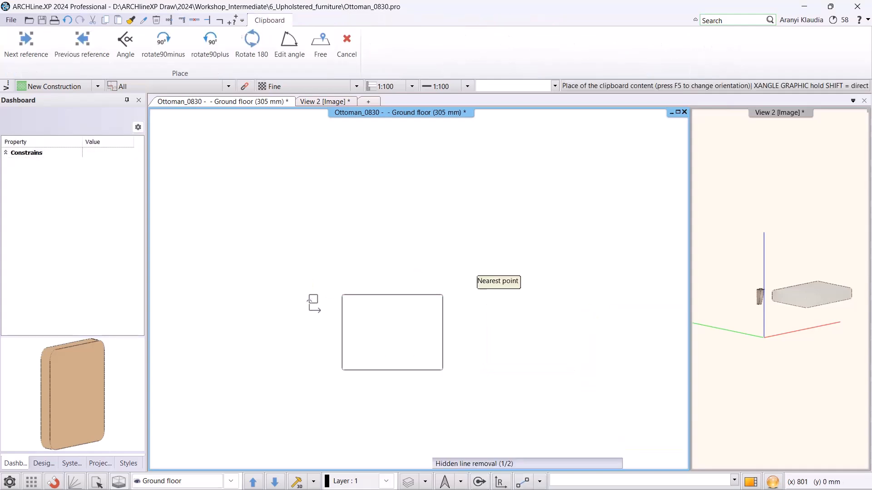
middle_drag(821, 296, 761, 318)
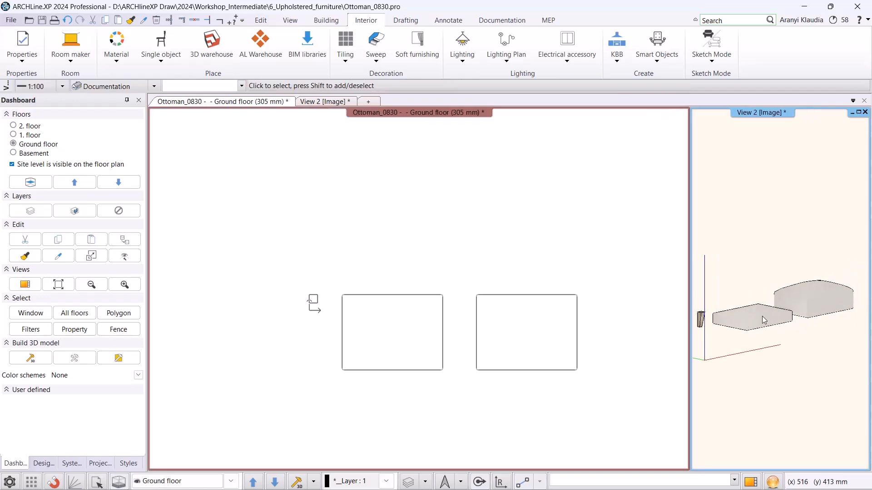
scroll(760, 316, down, 1)
scroll(790, 295, down, 1)
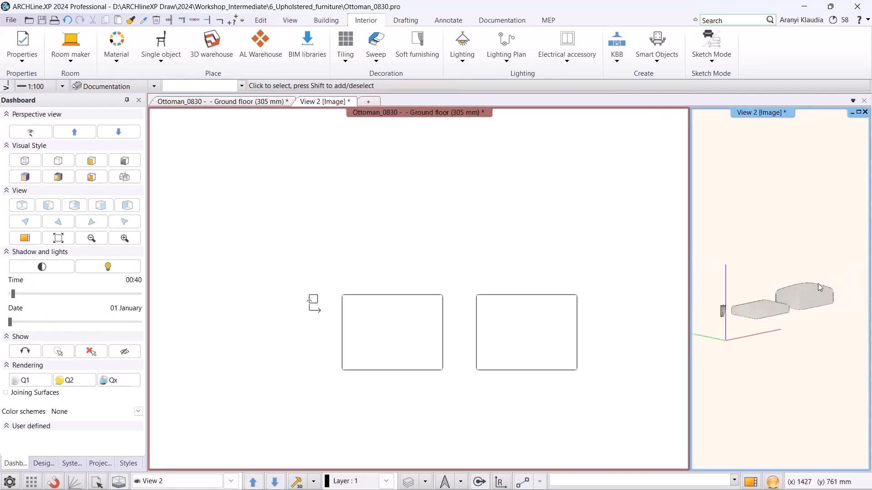
Start an assembled object, search the object library for "ottoman" and insert EsmeraldaOttoman_base at zero offsets without rotation.
click(604, 212)
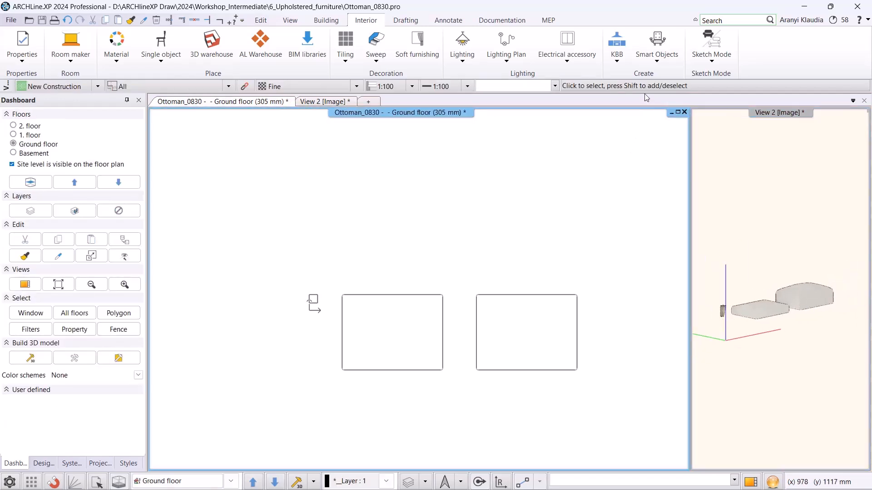
click(659, 66)
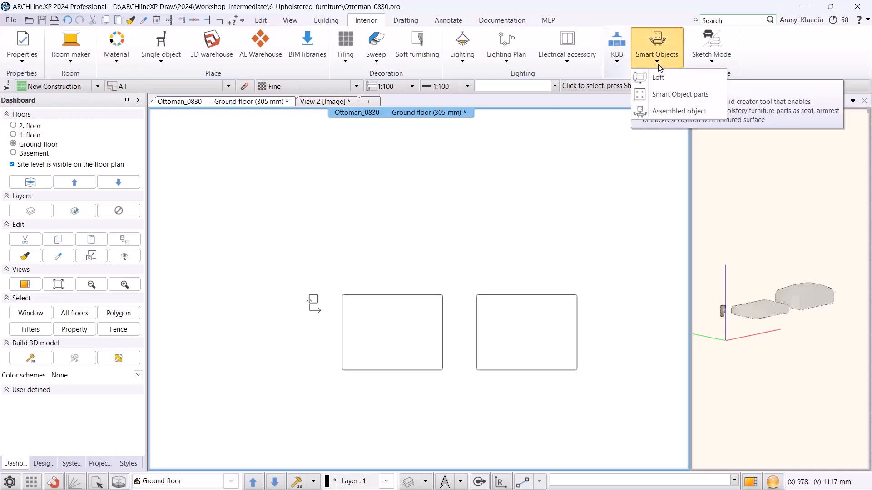
click(669, 111)
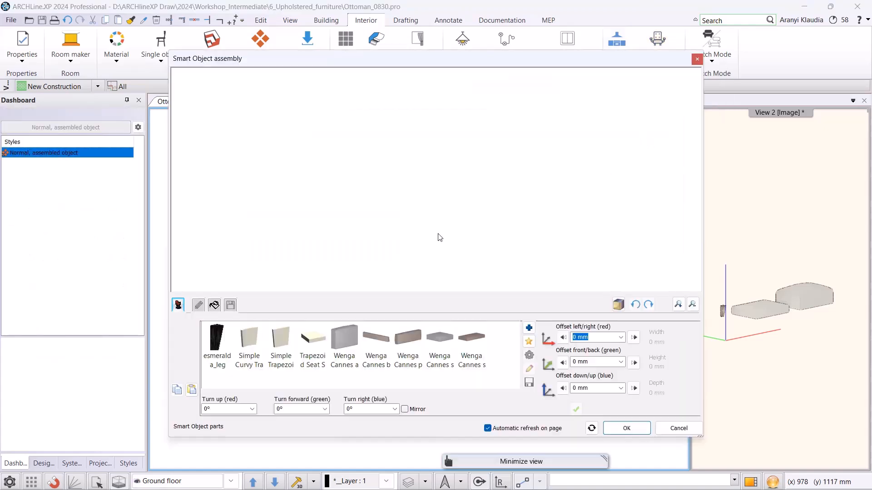
click(529, 329)
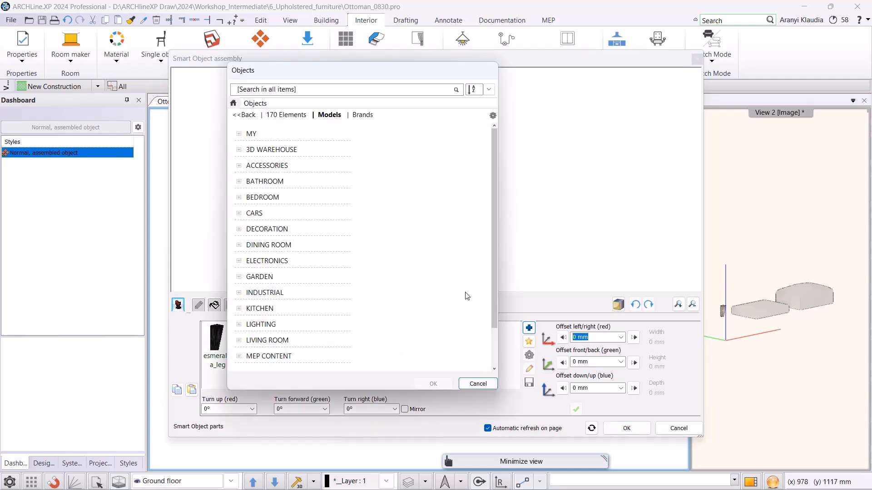
click(245, 95)
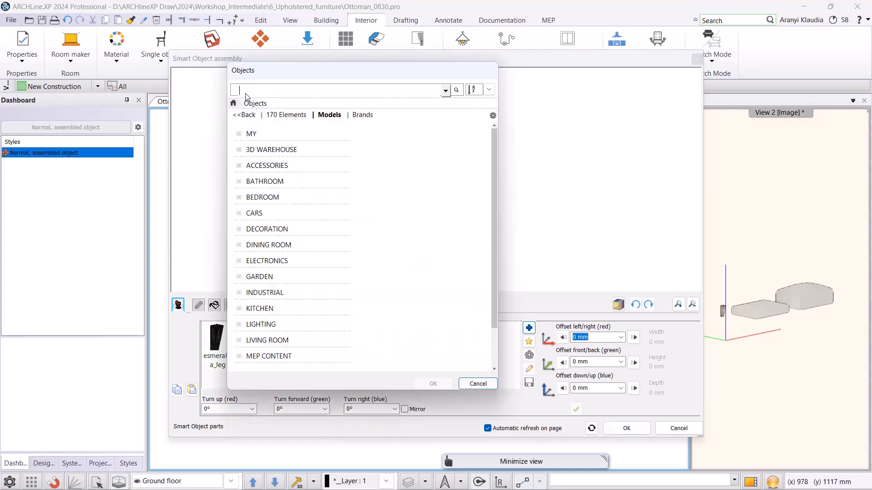
text(ottoman)
key(Return)
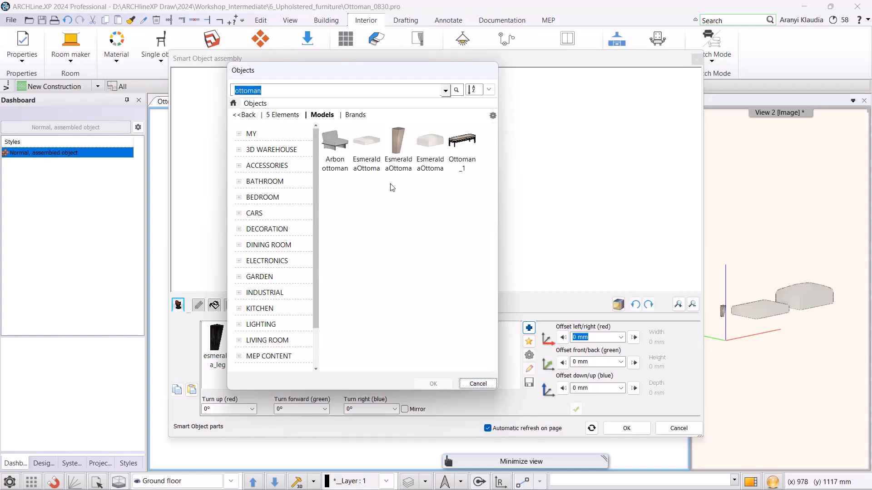
click(376, 159)
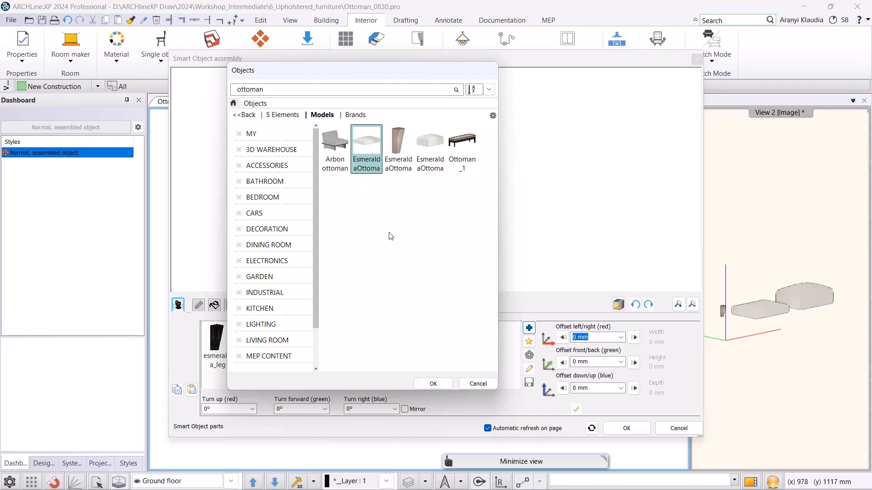
click(439, 384)
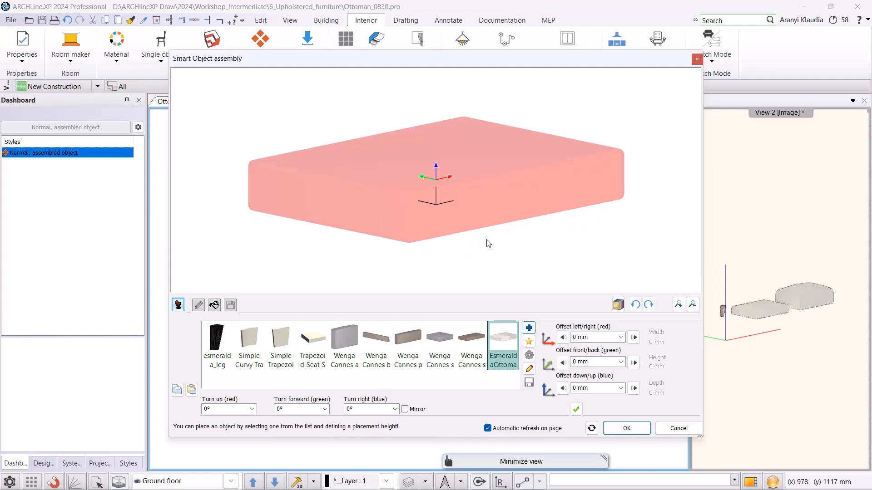
click(576, 410)
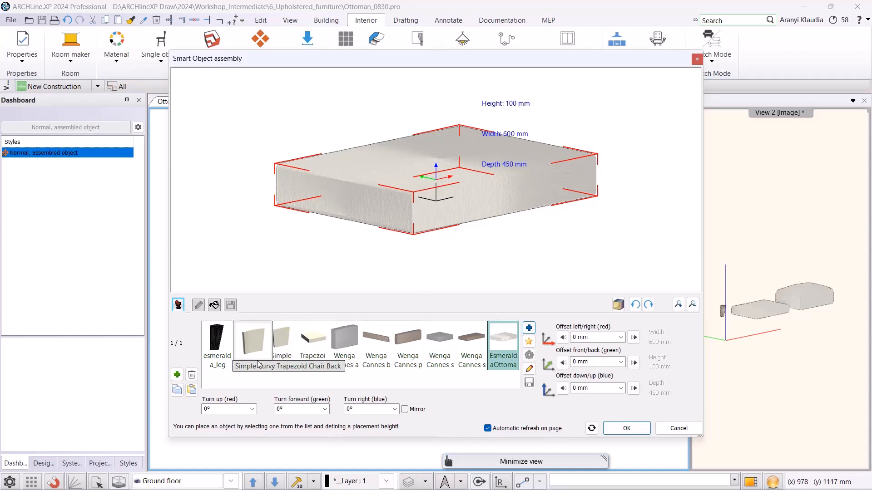
Add a second element to the assembly and replace it with the Esmeralda ottoman leg from Living Room, Accessories.
click(179, 376)
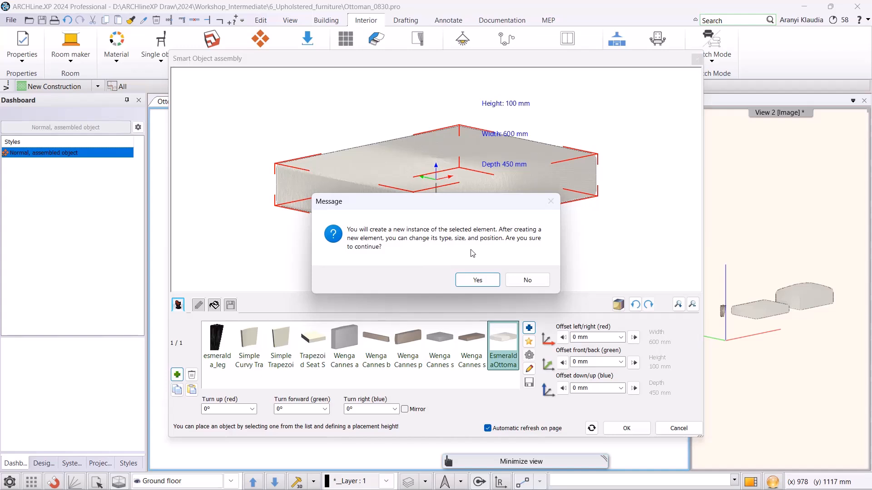
click(478, 280)
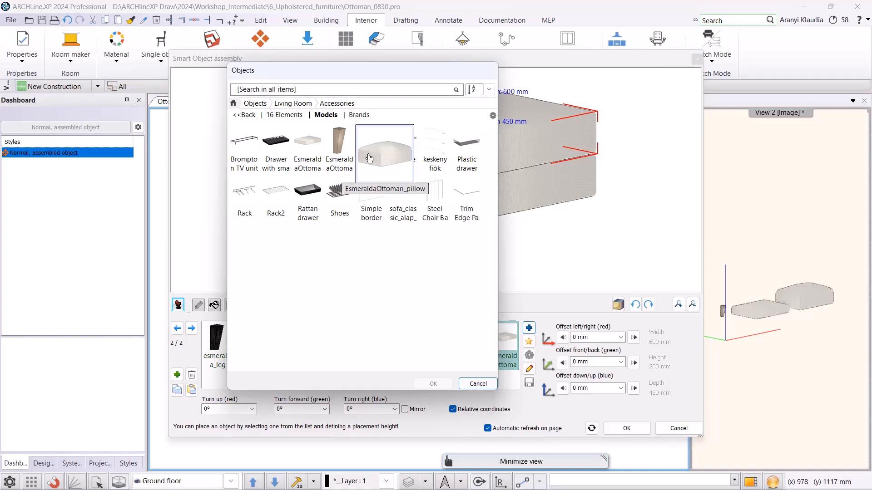
click(339, 154)
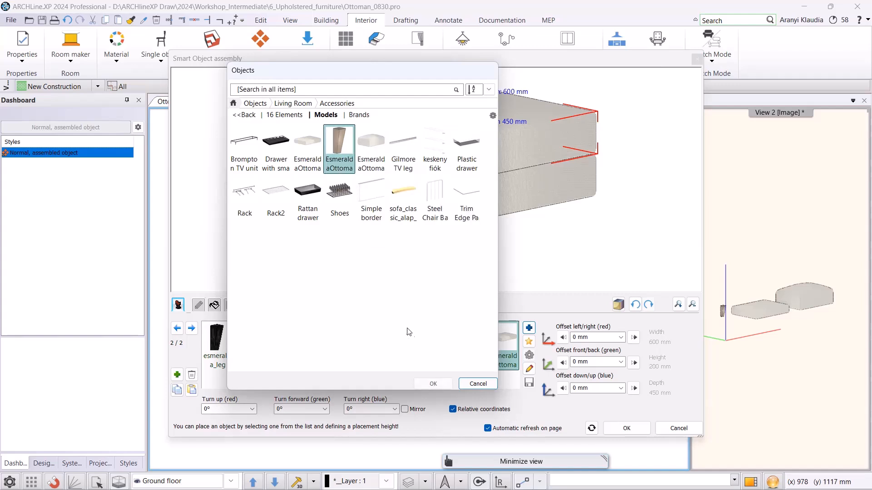
click(433, 384)
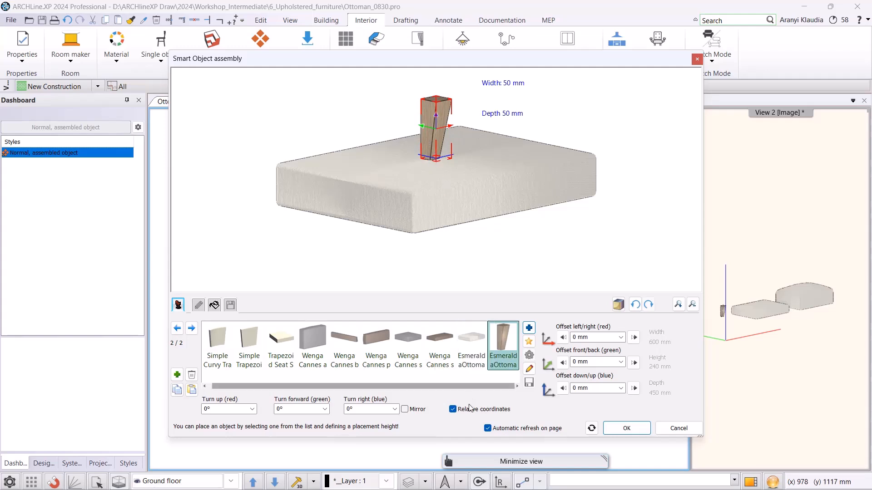
Turn off relative coordinates for the leg and set its down/up offset to -140 mm.
click(489, 406)
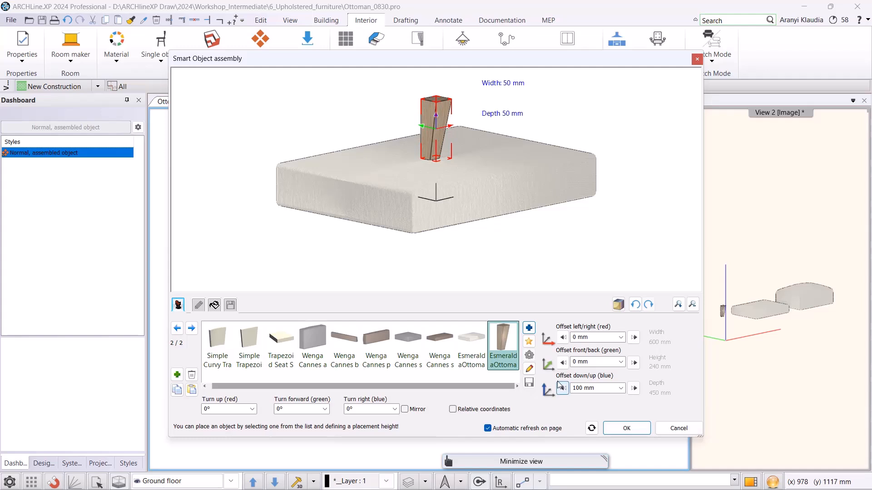
click(594, 388)
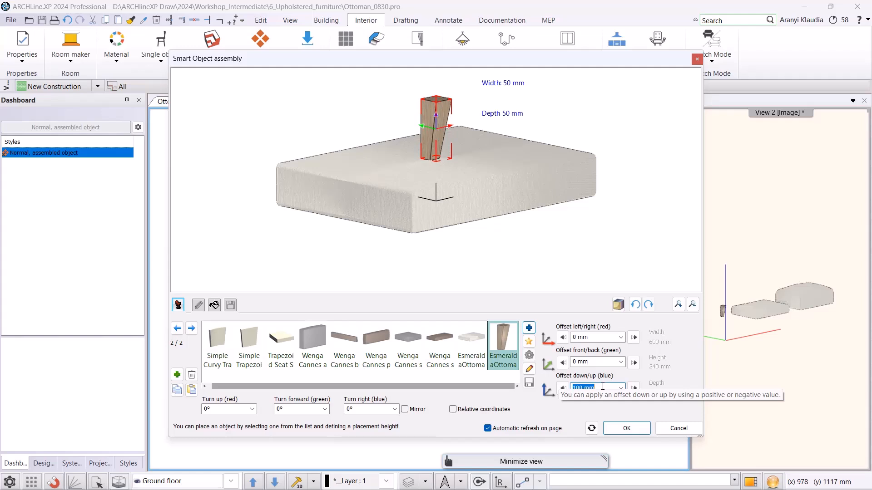
text(-140)
key(Return)
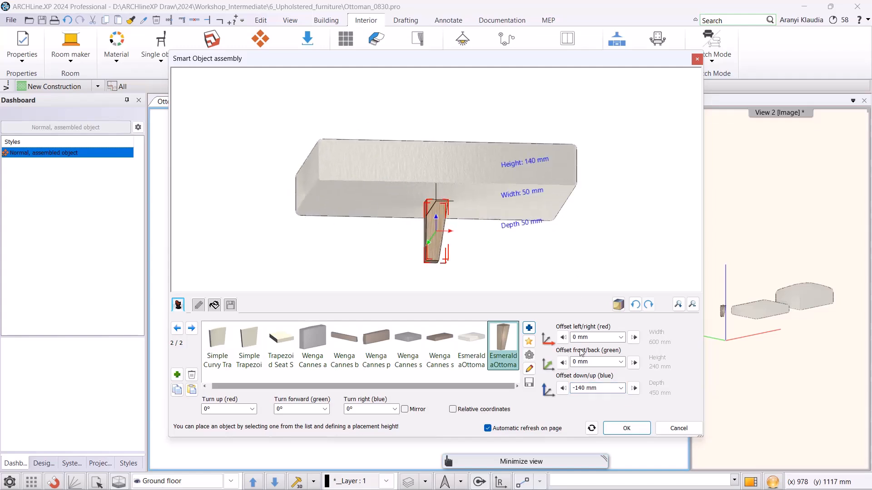
Move the leg to a base corner with a left/right offset of -265 mm and a front/back offset of 185 mm.
click(597, 338)
text(-265)
key(Return)
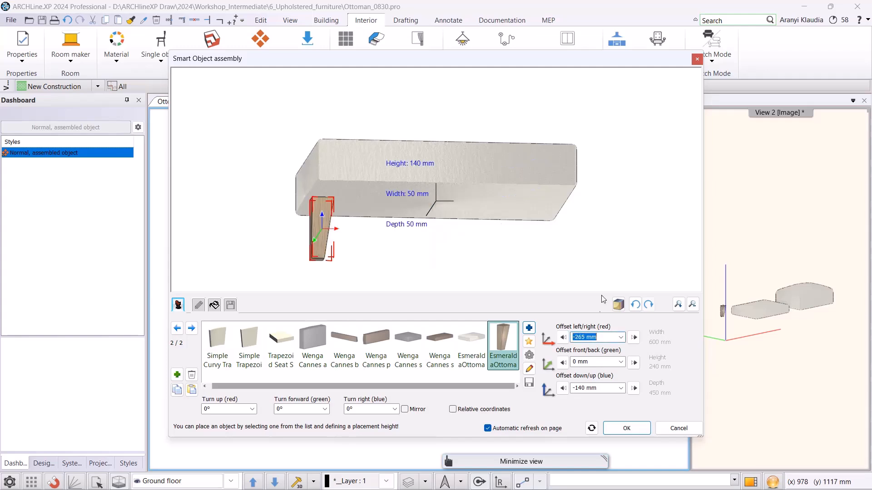
click(593, 362)
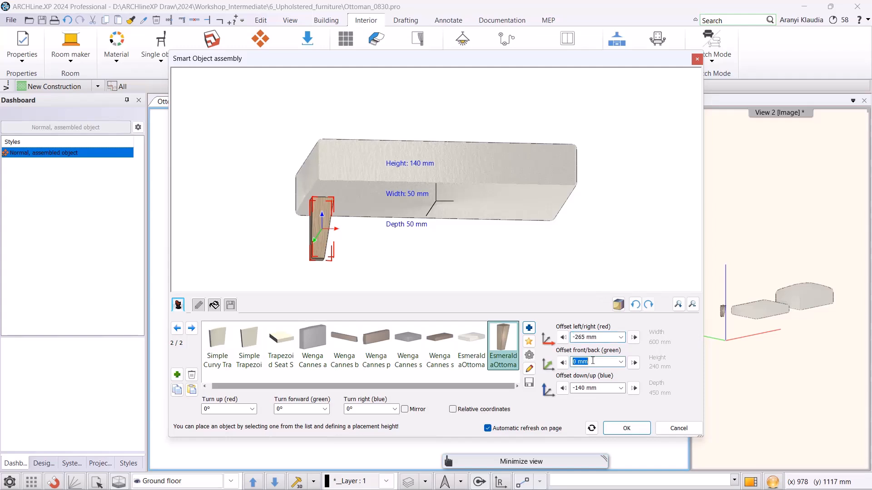
text(185)
key(Return)
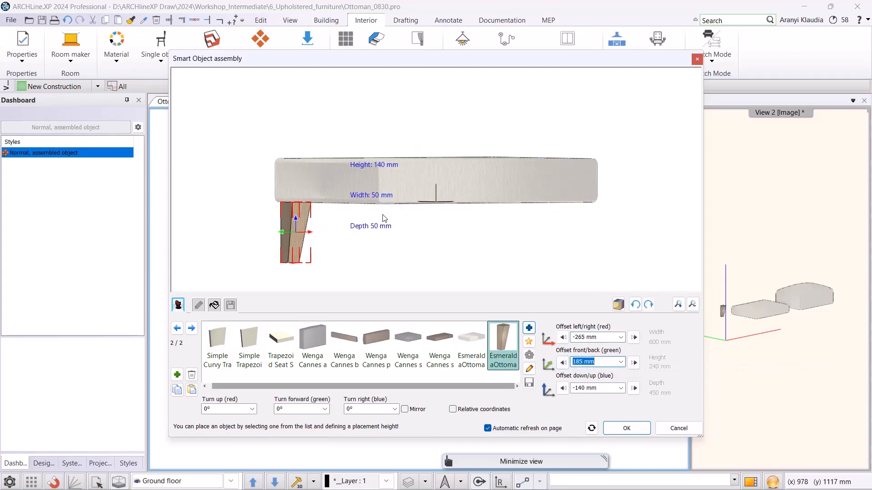
drag(384, 221, 507, 178)
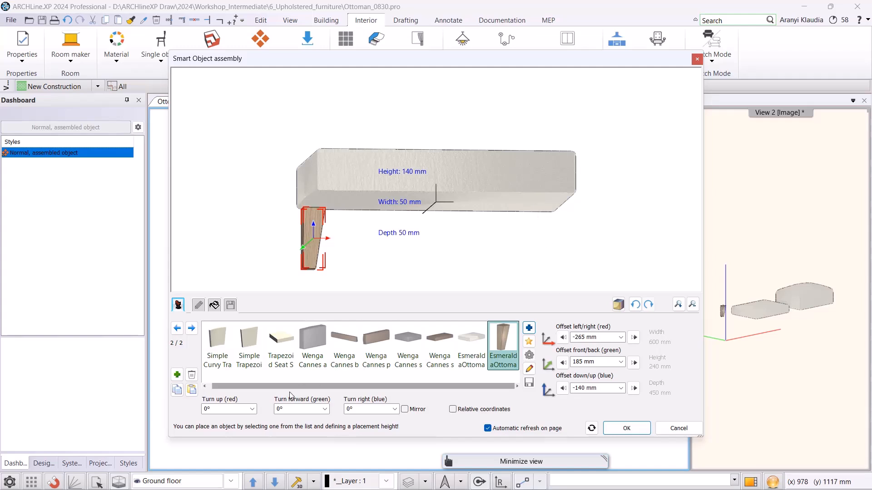
Create a second instance of the leg and set its down/up offset to -140 mm.
click(177, 375)
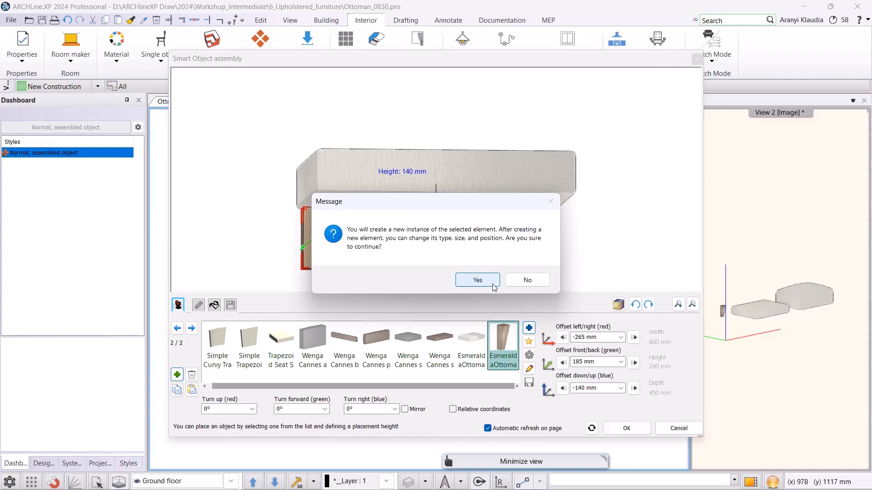
click(493, 285)
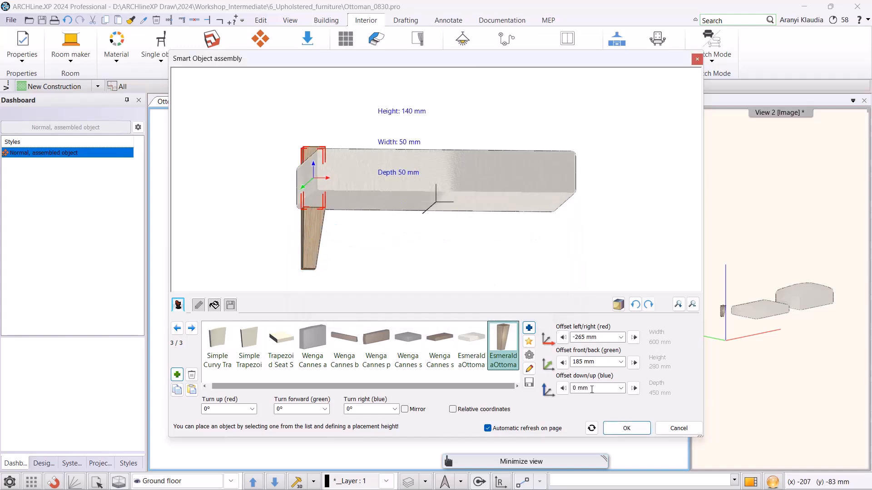
double_click(592, 389)
text(-140)
key(Return)
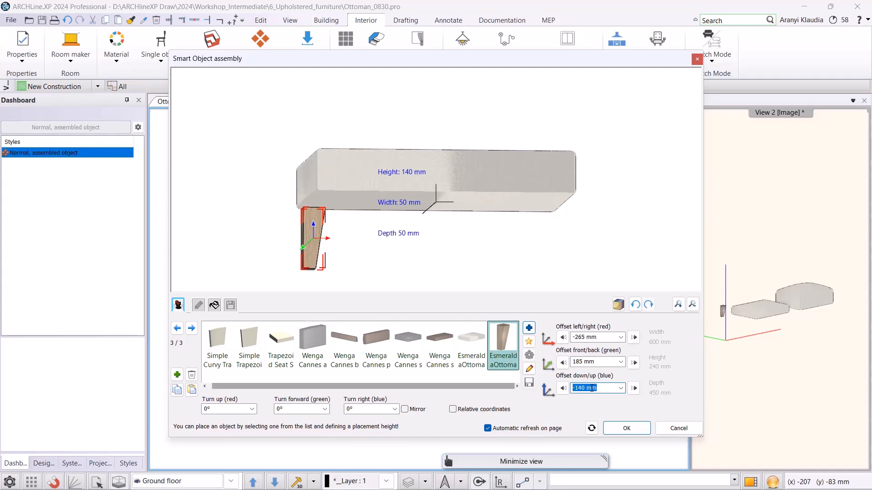
Set the second leg's left/right offset to 265 mm and its turn right (blue) angle to 270°.
click(575, 338)
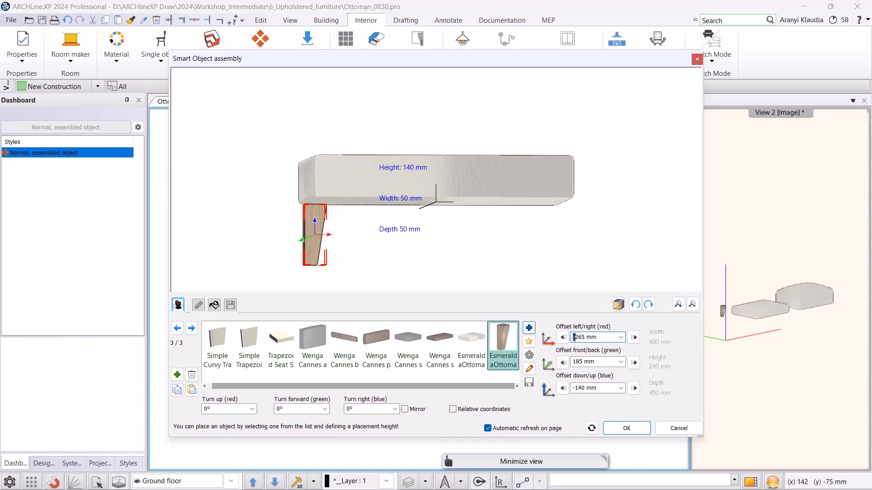
key(Return)
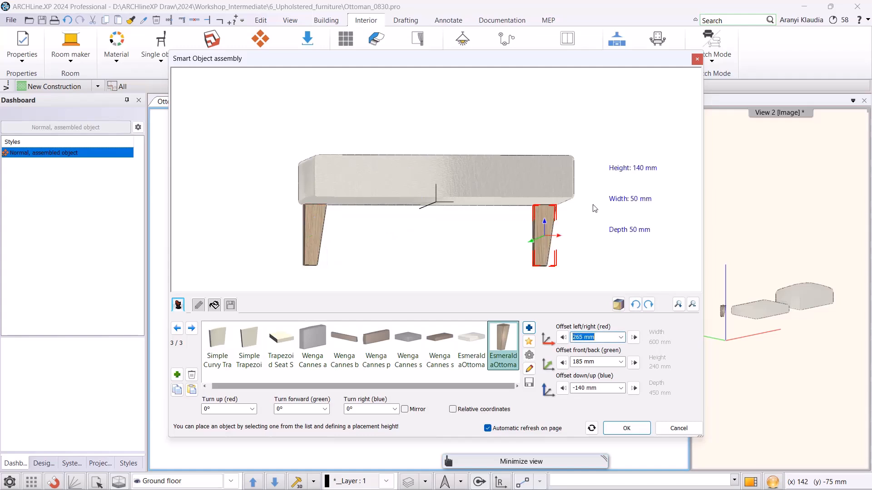
drag(592, 261, 536, 286)
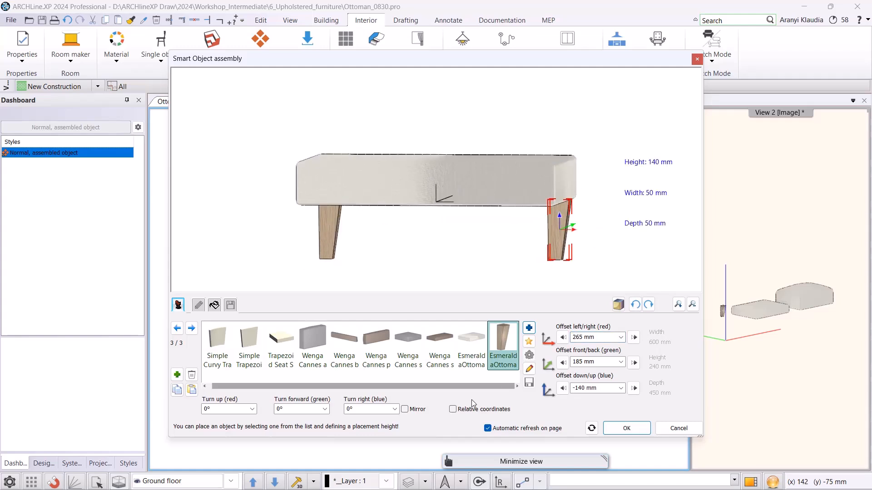
click(369, 409)
text(270)
key(Return)
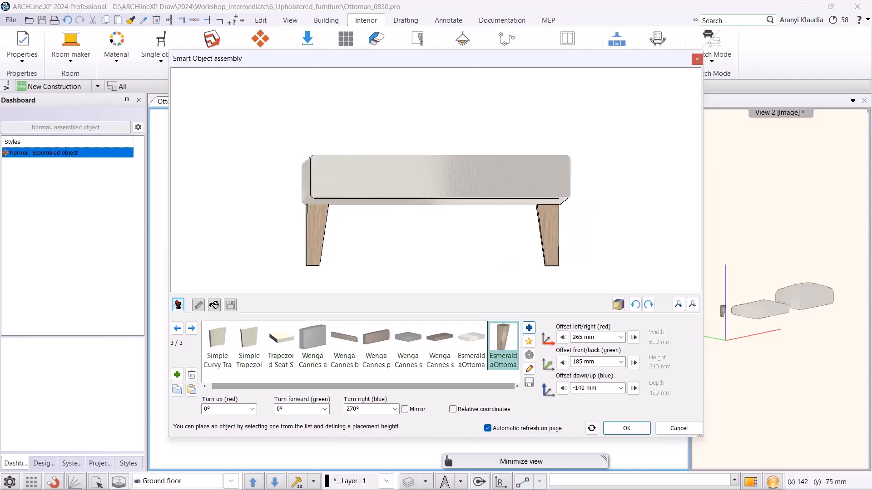
Create a third leg instance from the second leg and set its down/up offset to -140 mm.
click(177, 375)
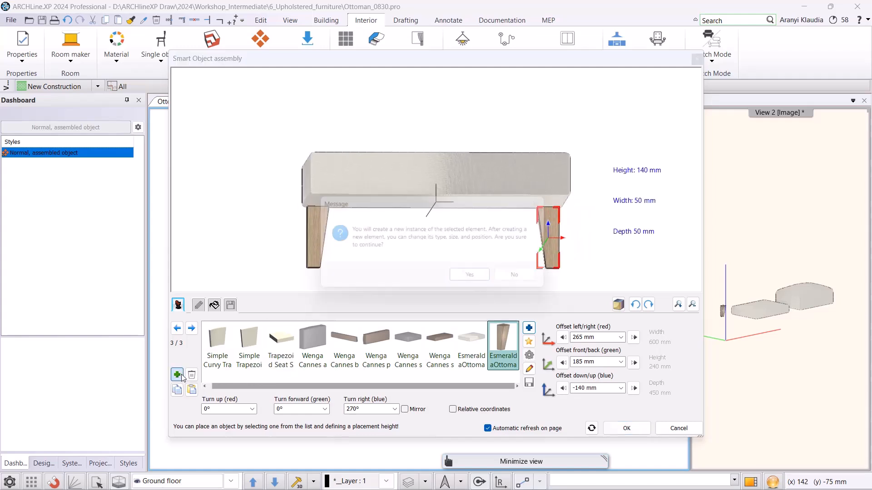
click(477, 279)
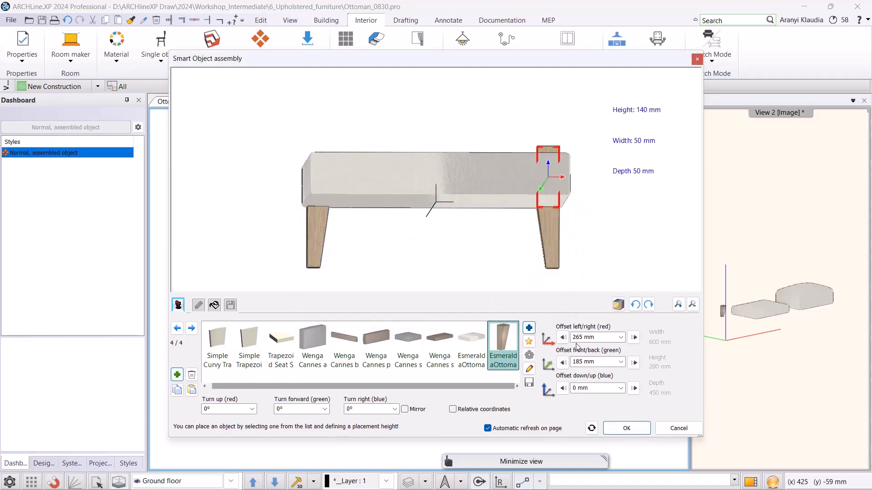
click(587, 387)
text(-1)
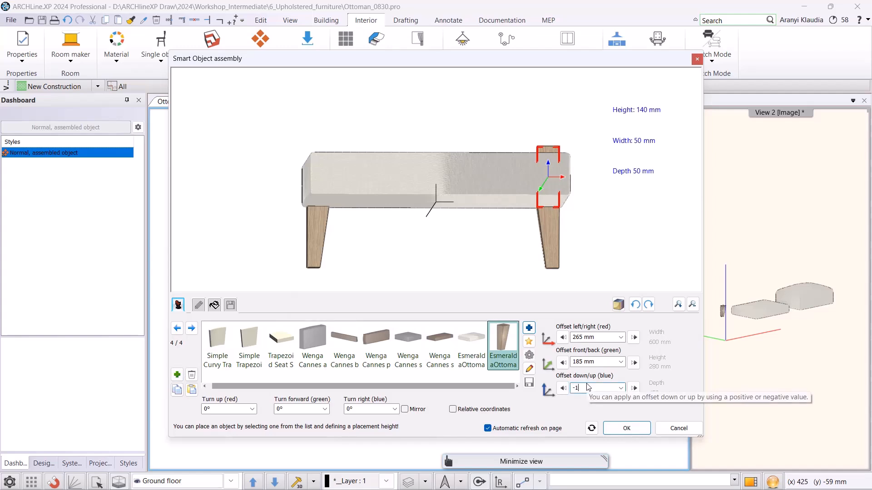
text(40)
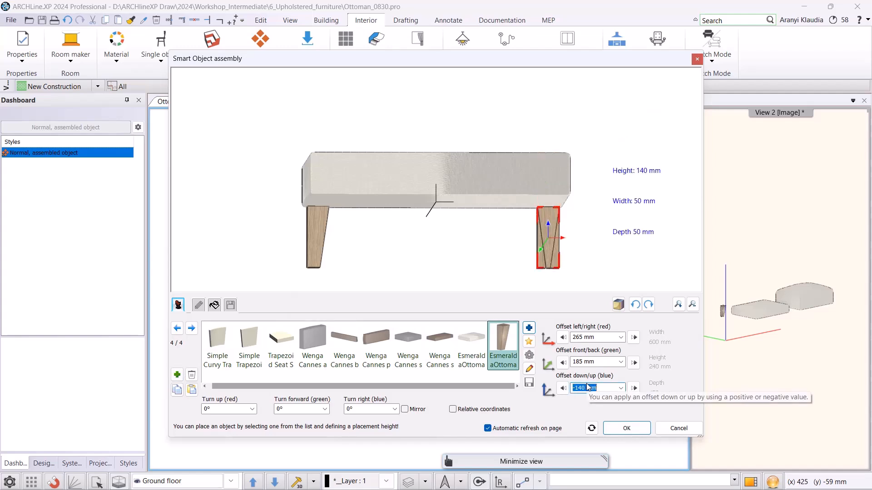
Set the third leg's front/back offset to -185 mm and its turn right (blue) angle to 180°.
click(575, 362)
text(-185)
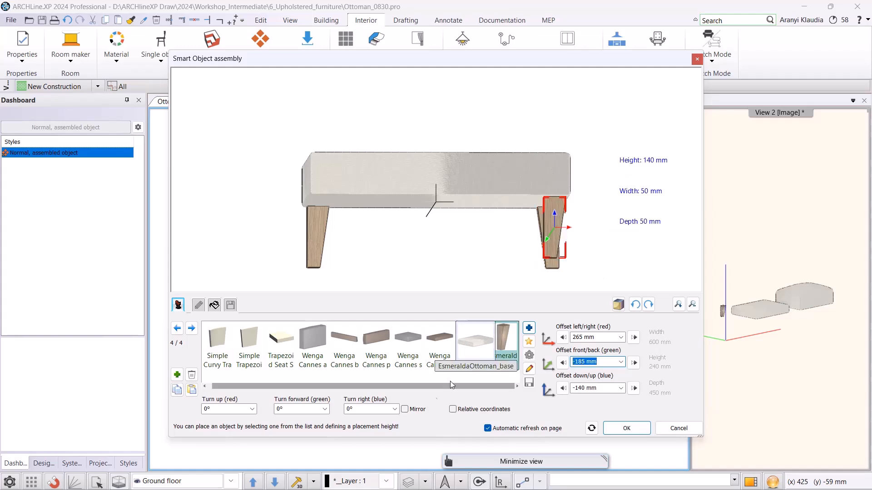
click(362, 411)
text(18)
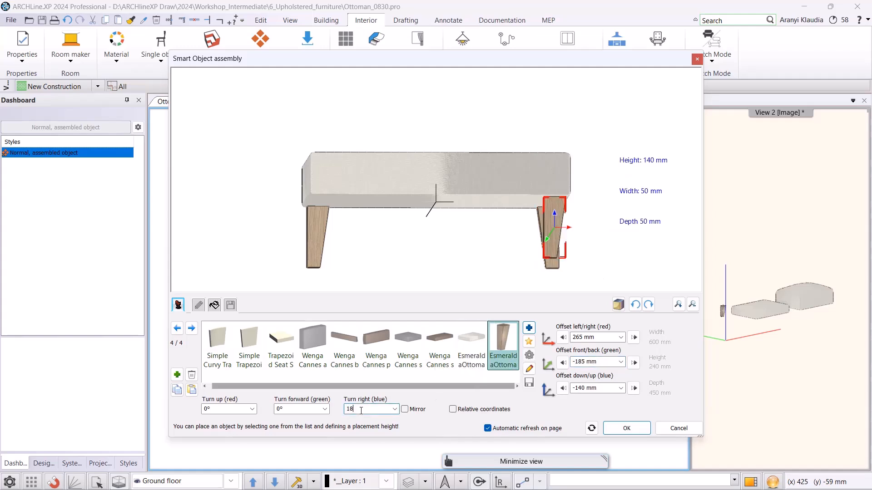
key(Return)
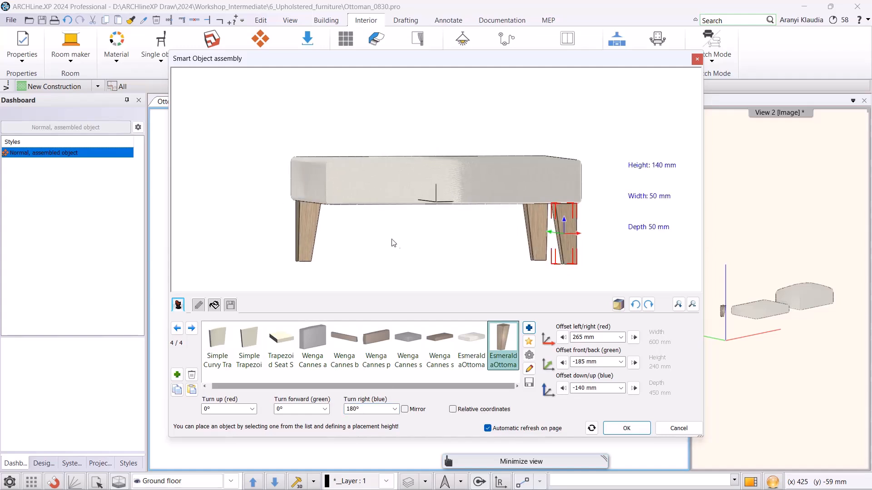
Create a fourth leg instance from the third leg and set its down/up offset to -140 mm.
click(176, 376)
click(464, 284)
click(590, 388)
text(-1)
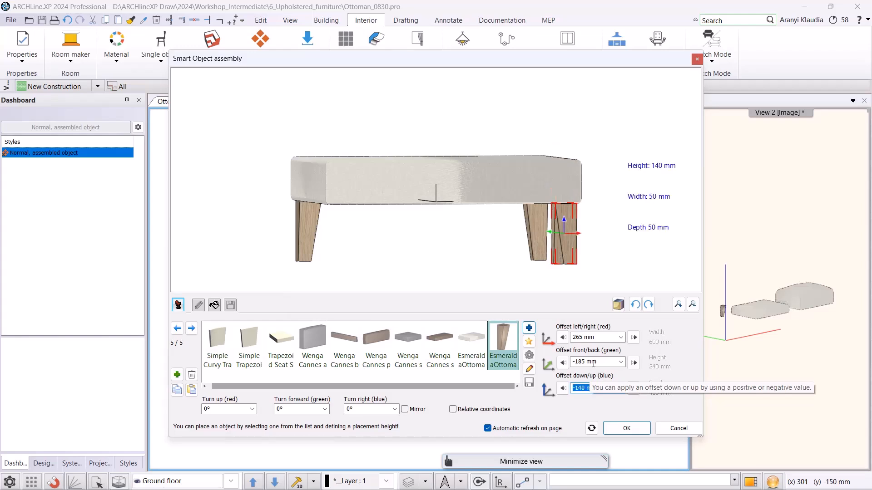
Set the fourth leg's left/right offset to -265 mm and its turn right (blue) angle to 90°.
click(573, 337)
text(-265)
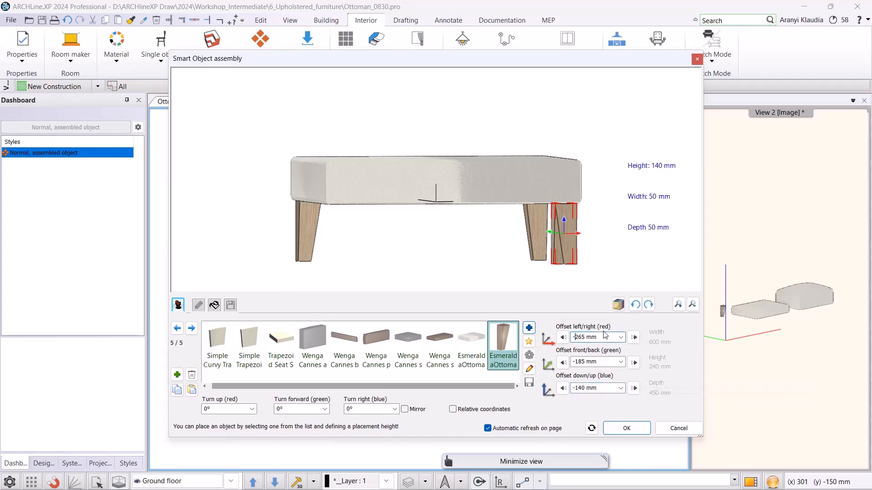
key(Return)
click(356, 409)
text(90)
key(Return)
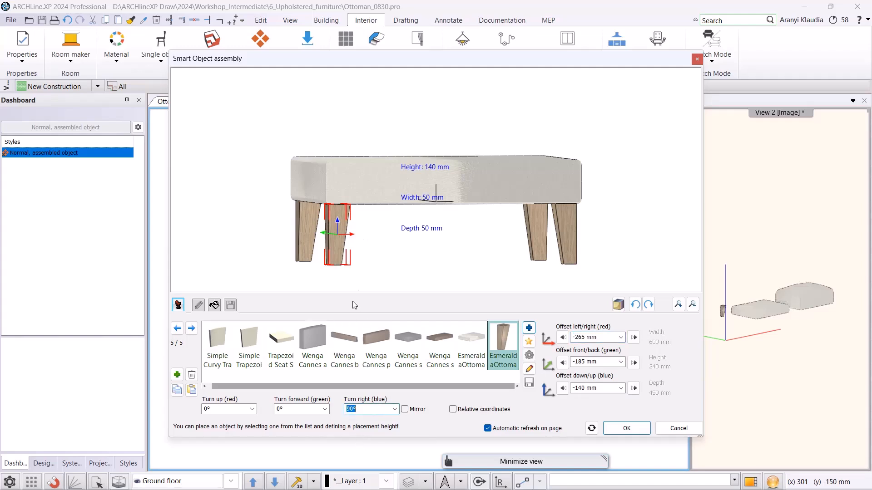
Add a copy of the base above it and replace that copy with the Esmeralda ottoman pillow from the Living Room accessories.
drag(436, 191, 416, 206)
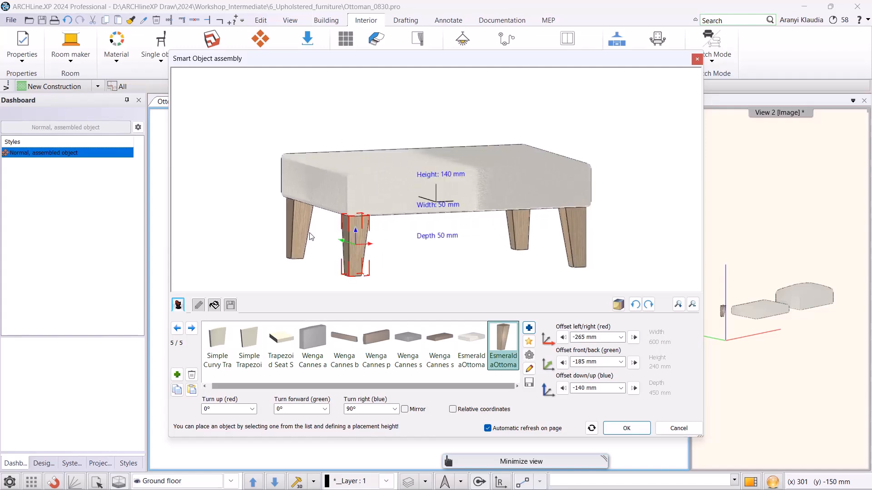
click(389, 181)
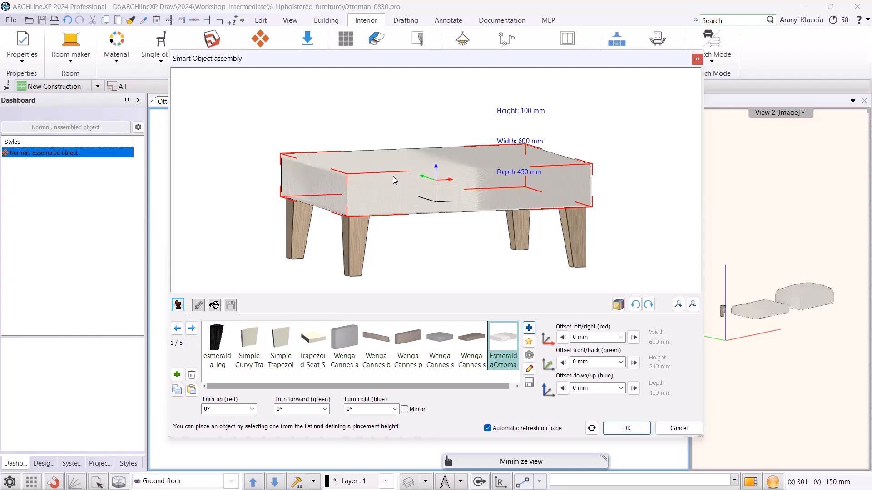
click(177, 375)
click(478, 280)
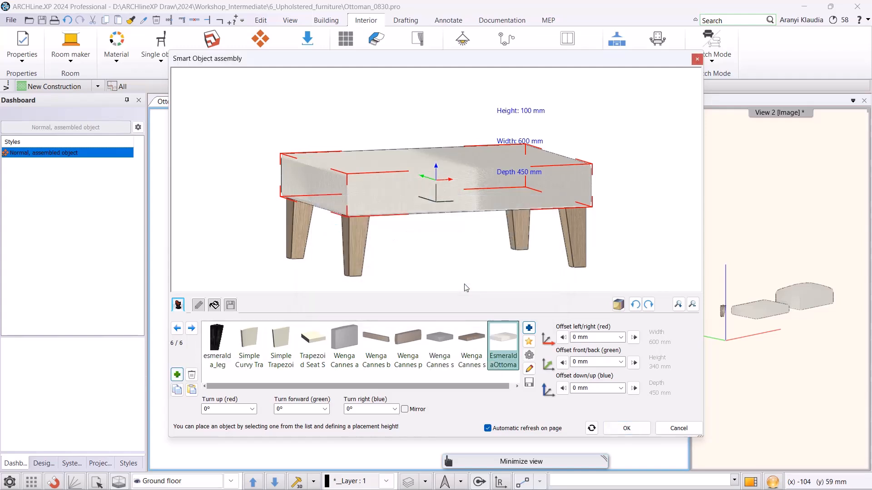
click(528, 327)
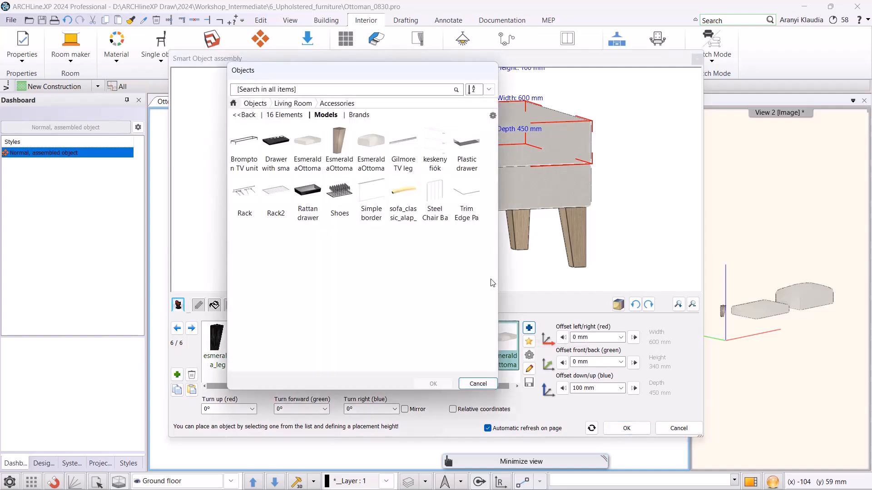
click(371, 148)
click(433, 383)
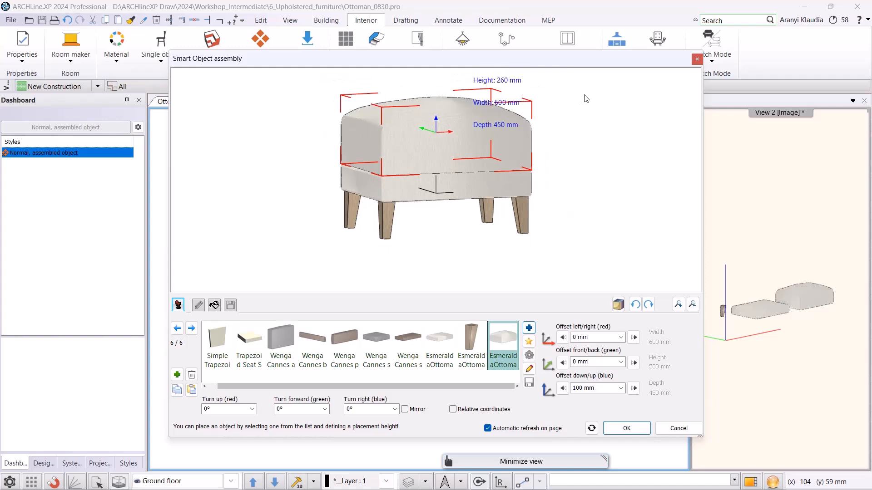
Save the assembly to the library as EsmeradlaOttoman under LIVING ROOM, Ottoman, and place it in the drawing beside the separate parts.
click(230, 305)
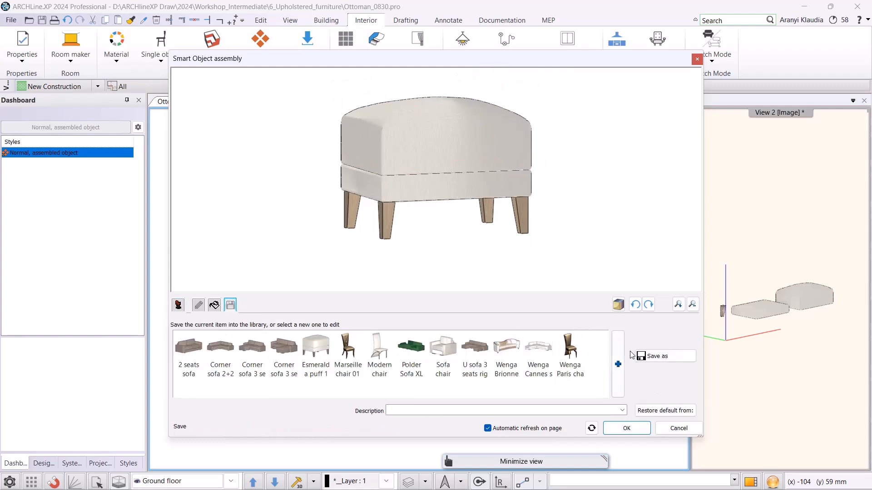
click(665, 356)
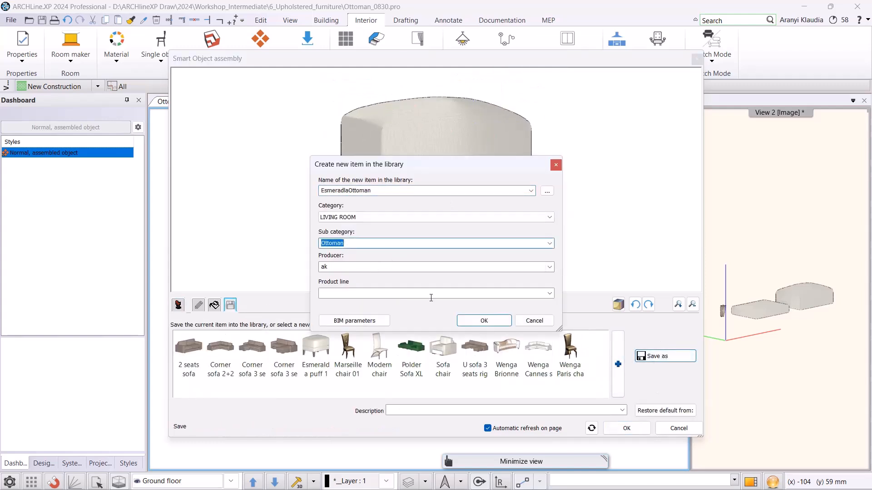
click(484, 320)
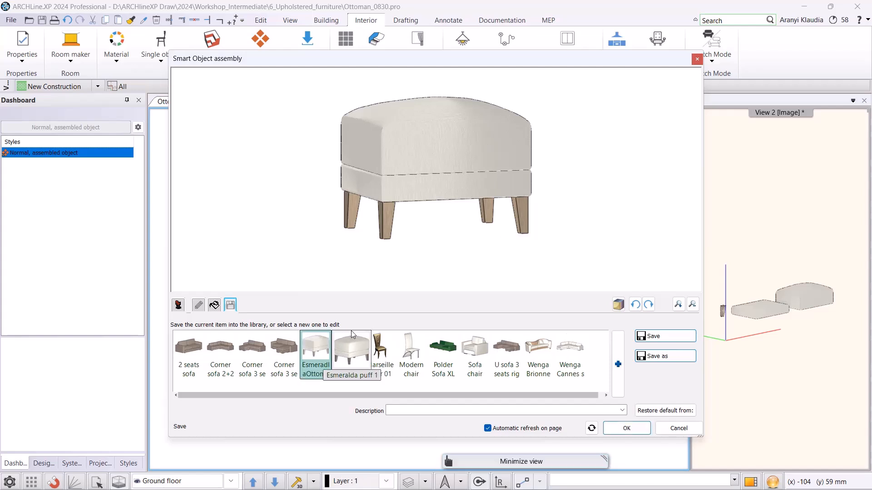
click(627, 428)
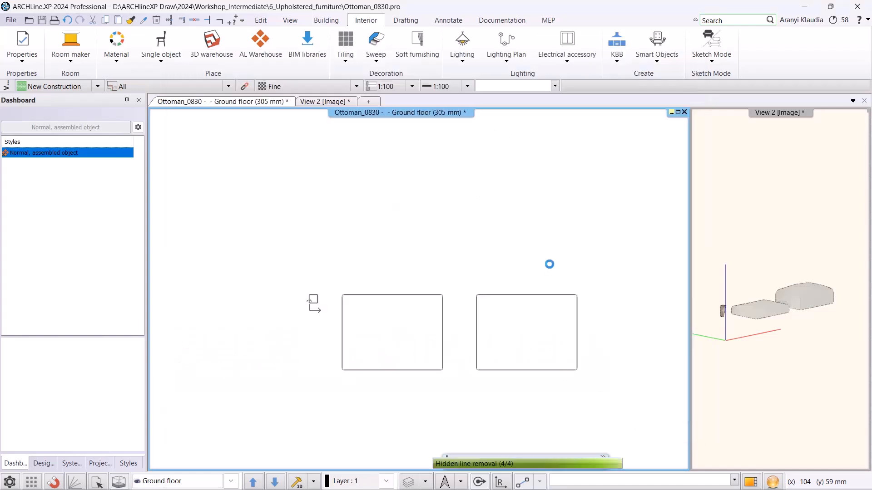
click(563, 293)
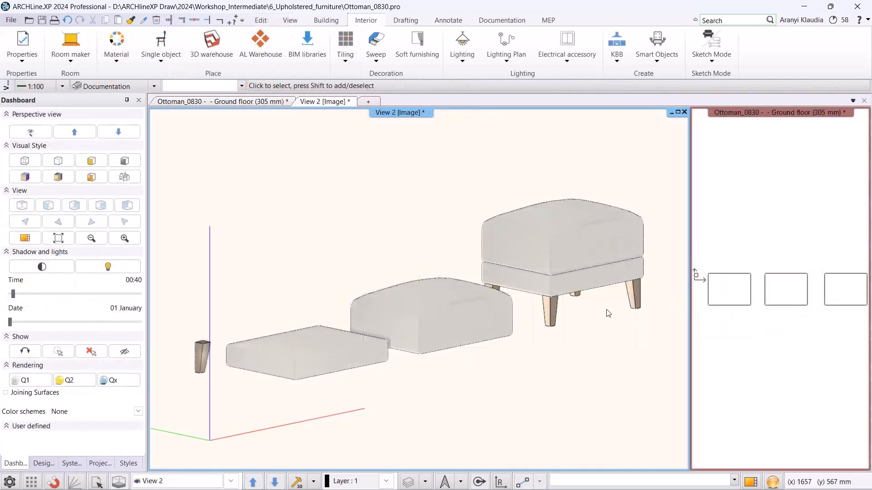
Open the placed ottoman's assembly and start editing its pillow seat part.
click(540, 265)
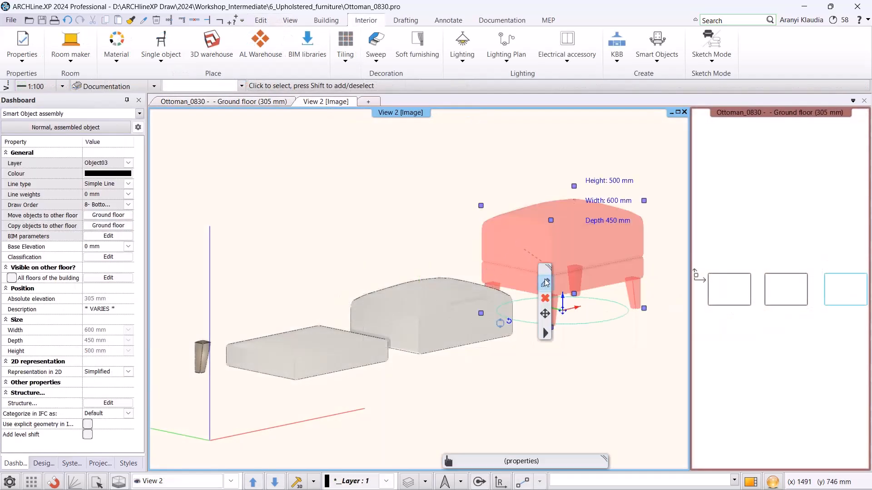
click(546, 285)
click(546, 285)
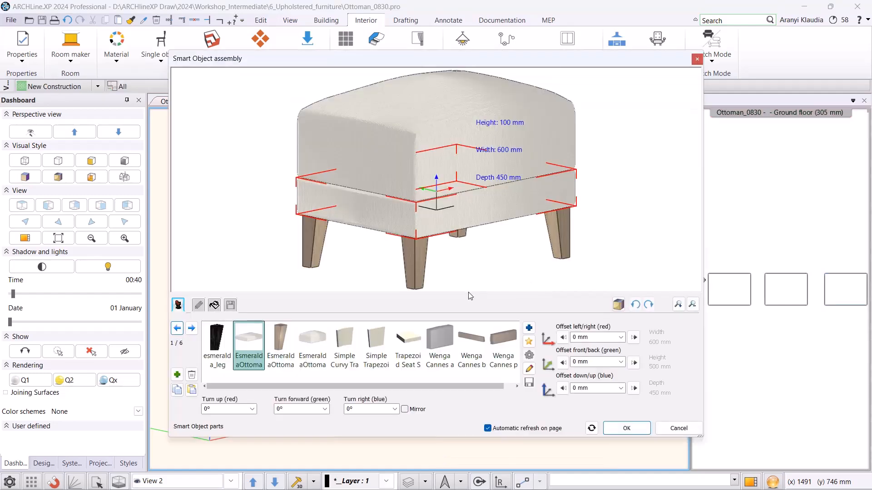
click(527, 369)
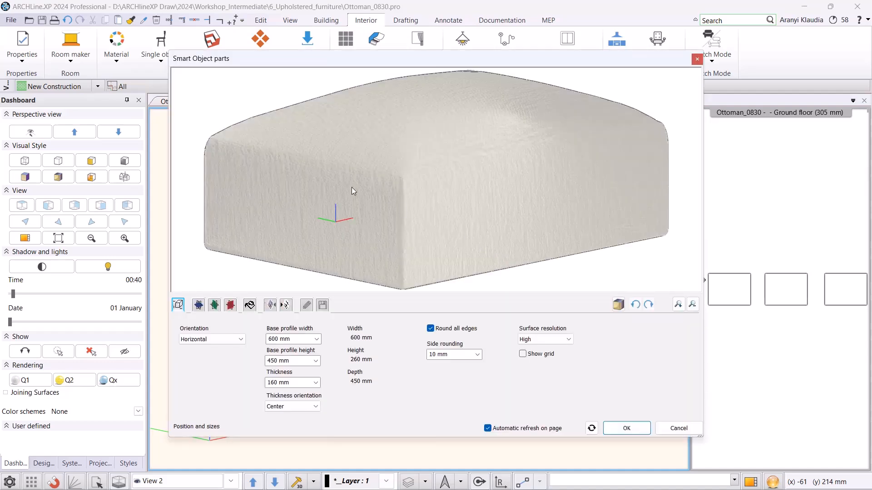
Apply the Pillow effect to the seat's full surface with a padding depth of 100 mm.
scroll(564, 254, down, 2)
drag(542, 253, 492, 247)
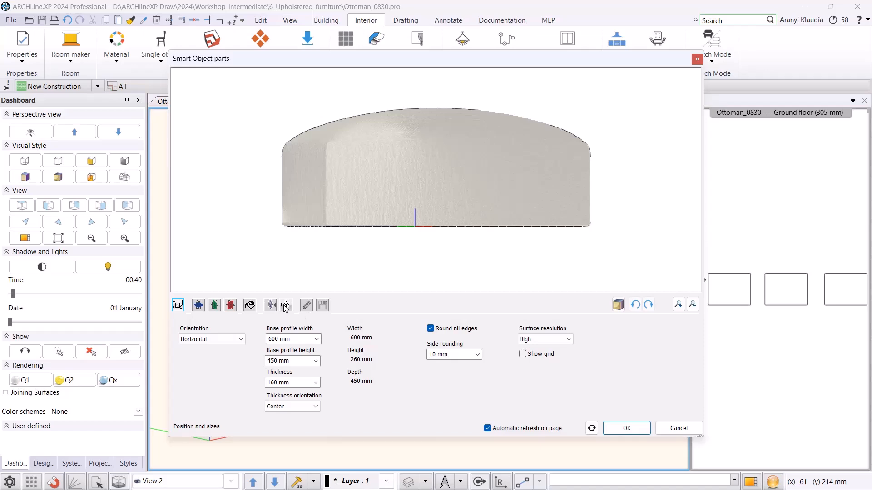
click(285, 305)
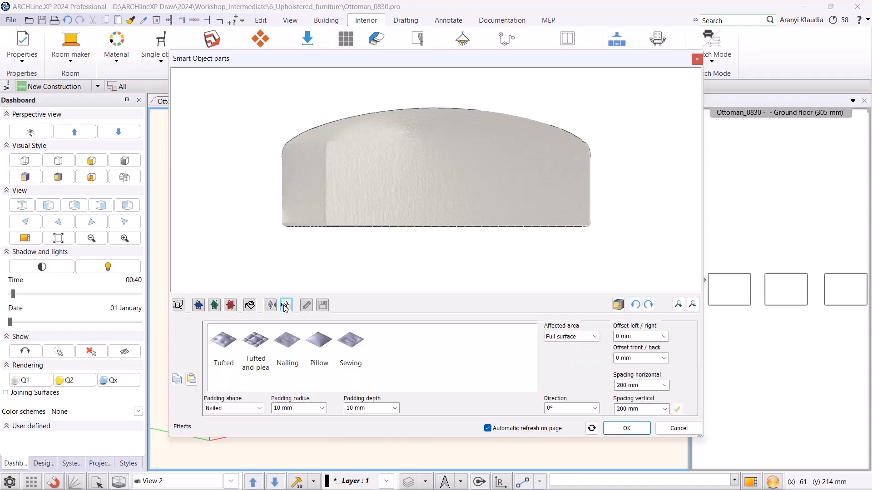
click(318, 343)
triple_click(365, 409)
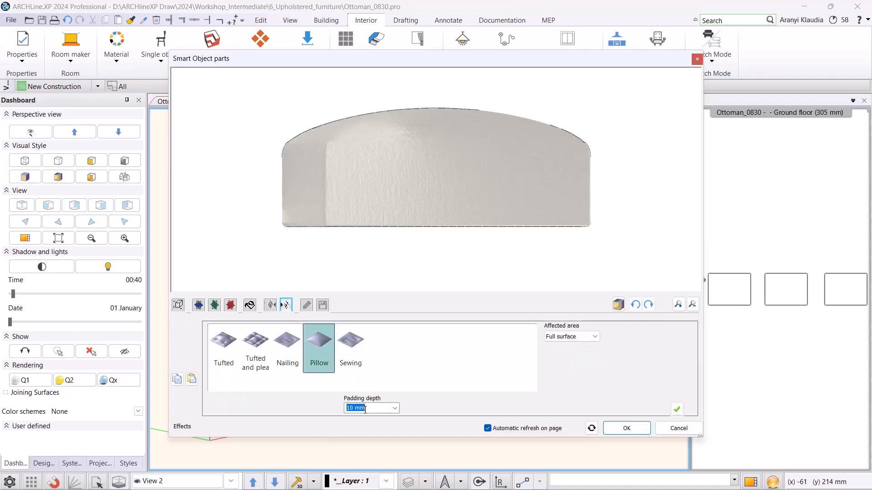
text(100)
click(677, 409)
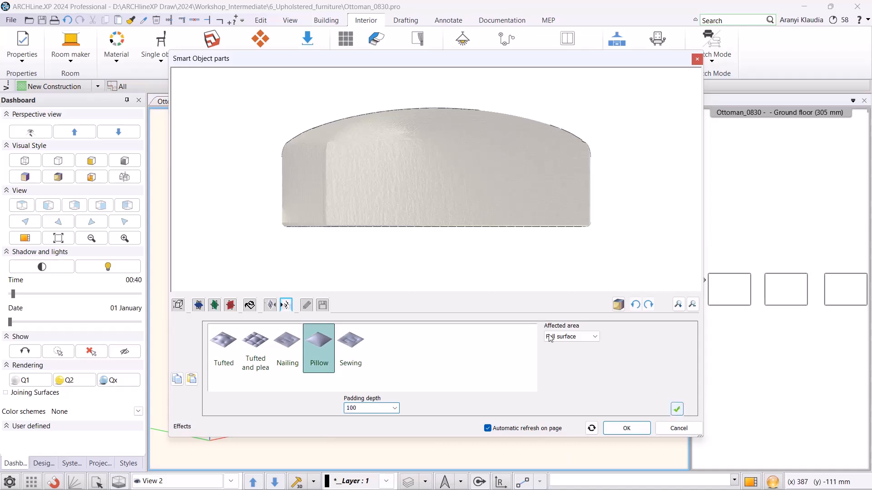
scroll(502, 172, down, 2)
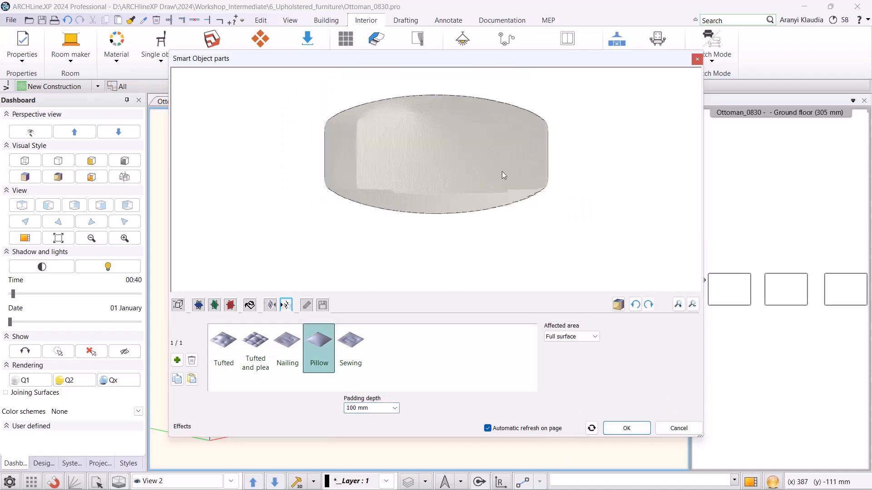
Overwrite the library item EsmeraldaOttoman_pillow with the edited seat and accept the part changes.
click(325, 306)
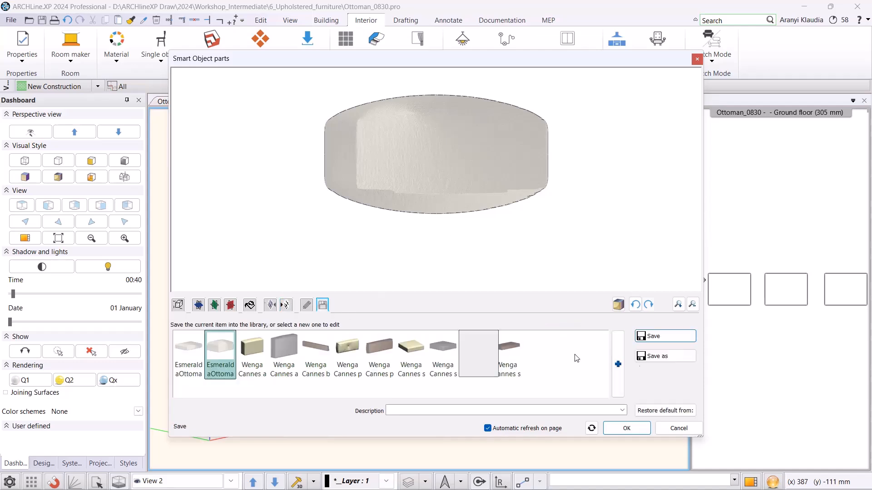
click(667, 340)
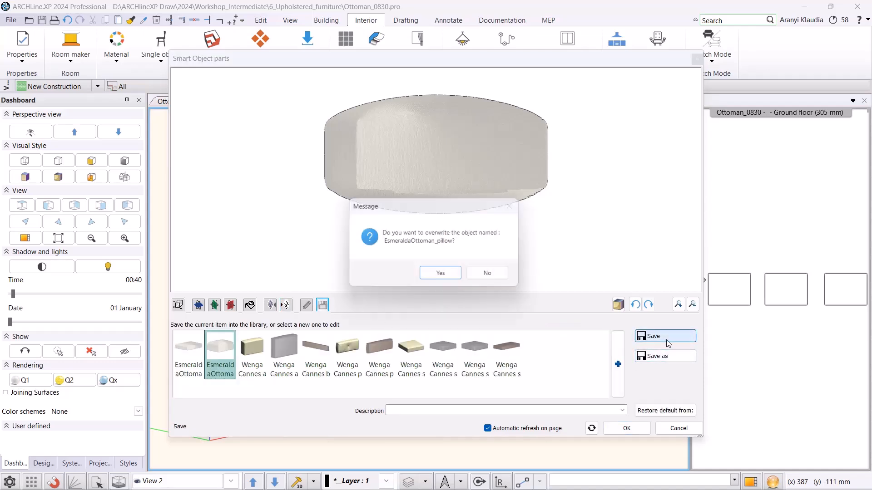
click(443, 277)
click(627, 428)
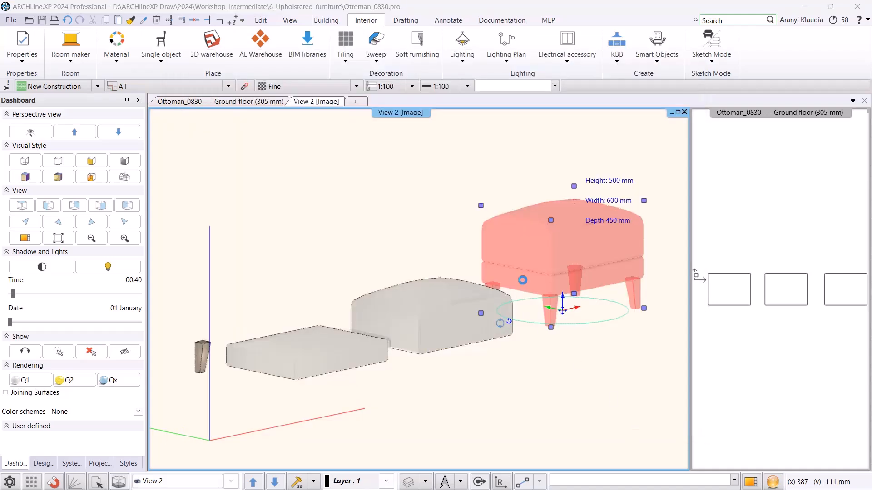
Lower the pillow seat onto the base by setting its down/up offset to 30 mm in the assembly.
double_click(523, 284)
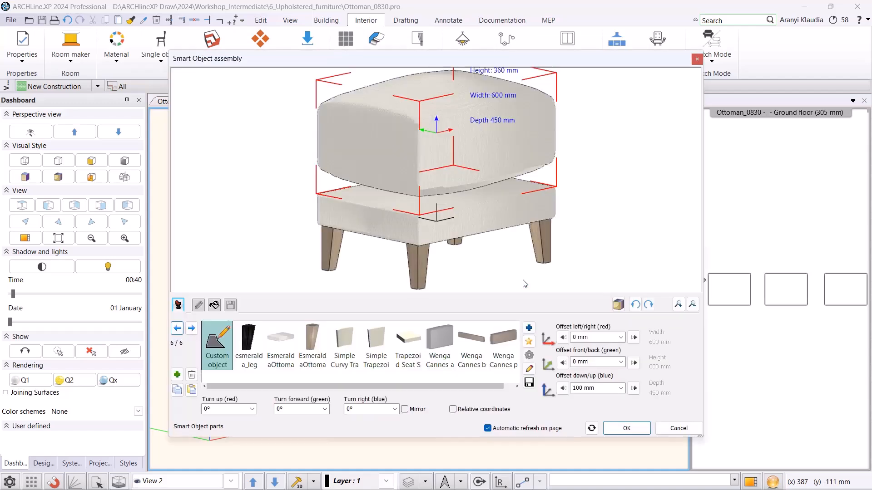
double_click(598, 386)
text(30)
key(Return)
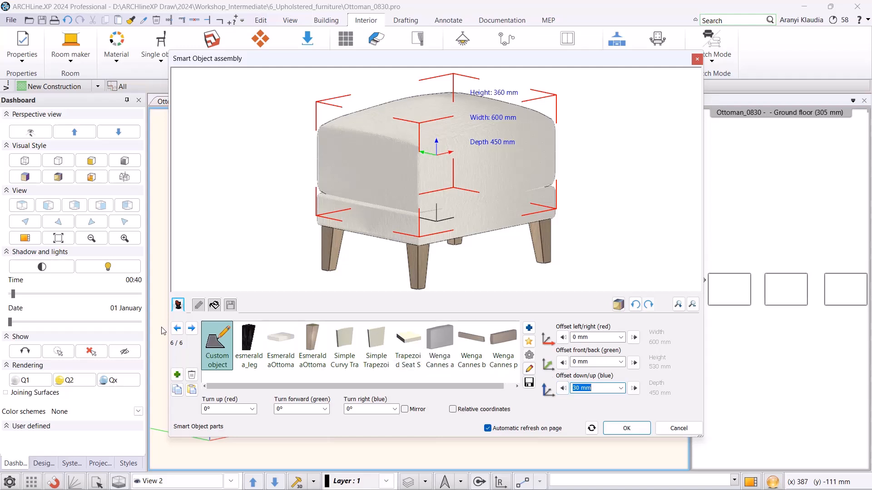
Overwrite the library item EsmeradlaOttoman with the updated assembly, apply it to the placed ottoman, and save the project.
click(230, 305)
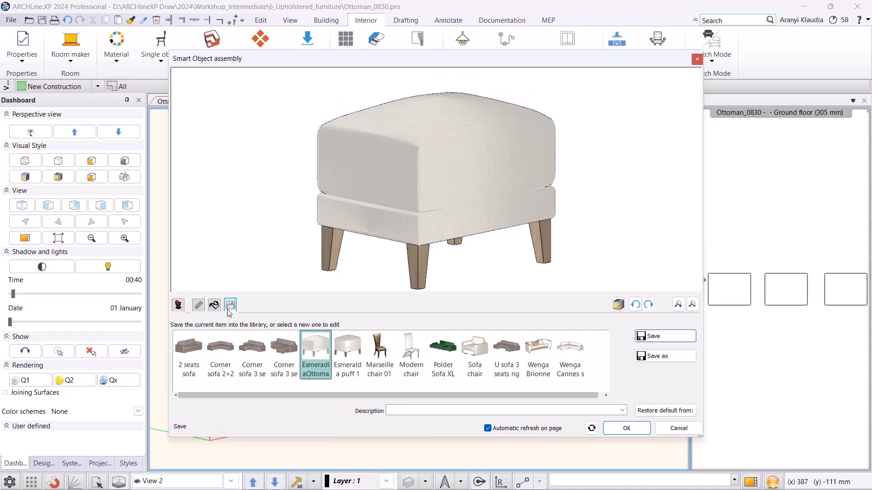
click(653, 336)
click(443, 276)
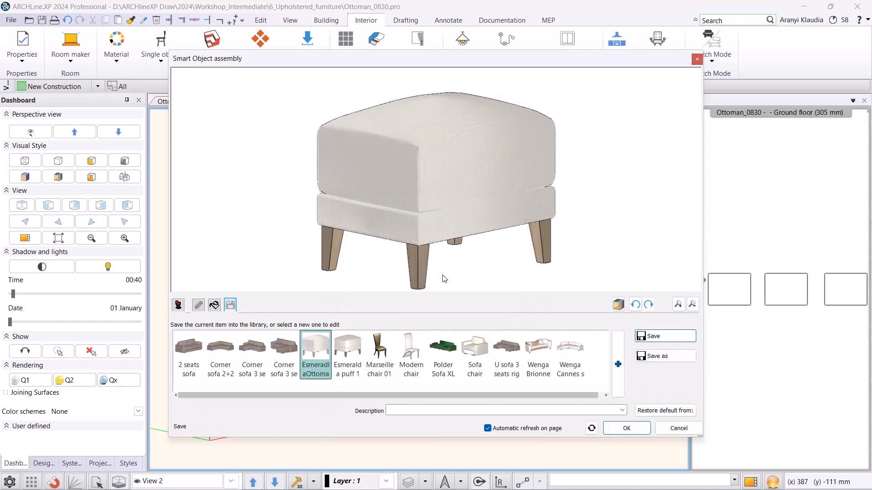
click(626, 428)
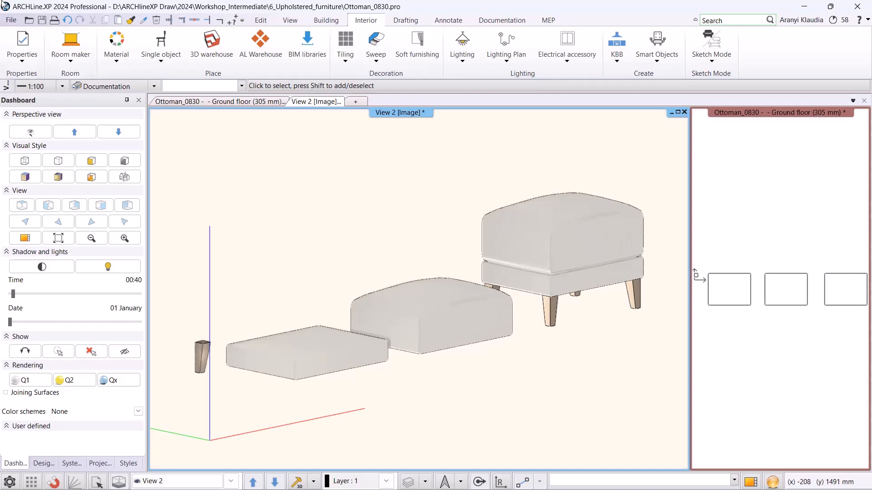
click(41, 20)
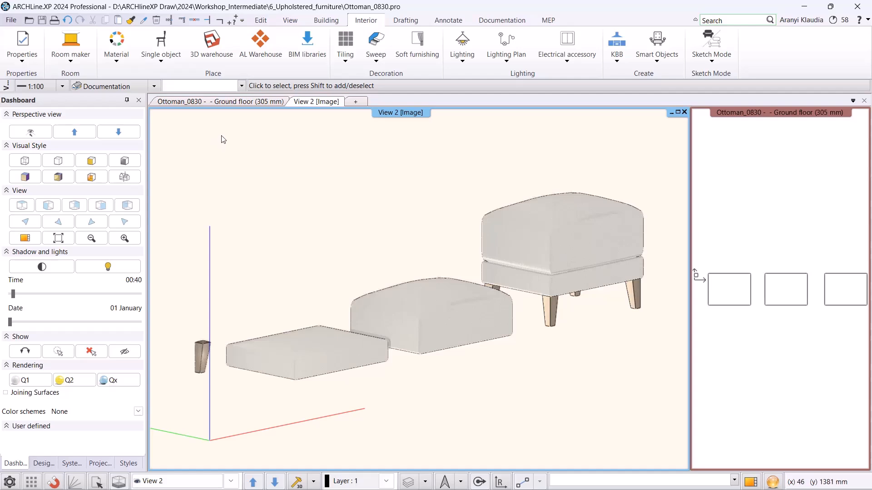
Open the project file Marseille_chair from the 6_Upholstered_furniture folder.
click(11, 20)
click(48, 63)
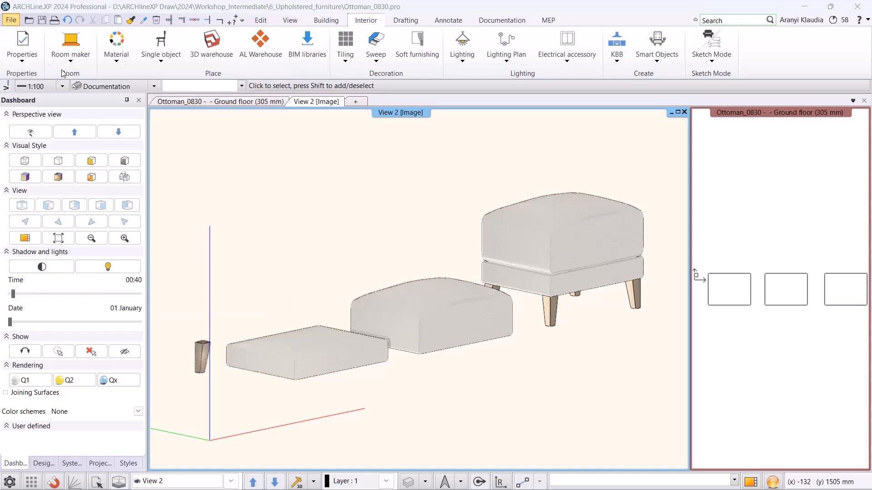
click(287, 193)
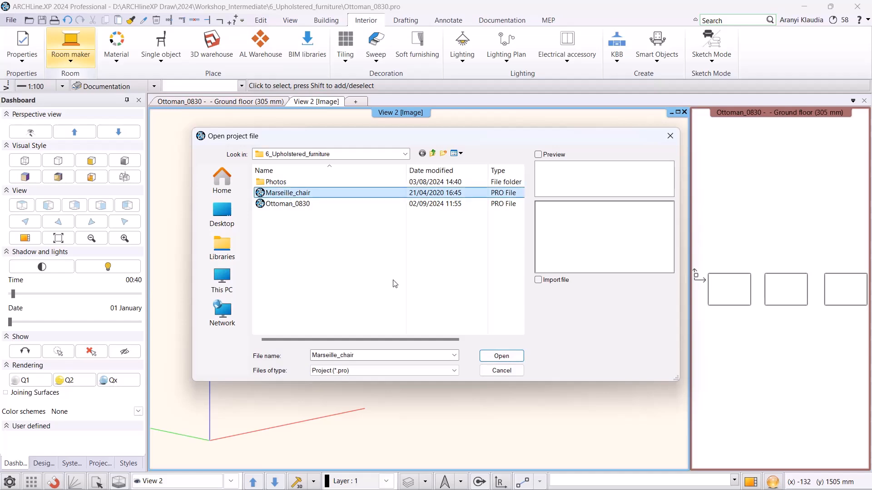
click(501, 356)
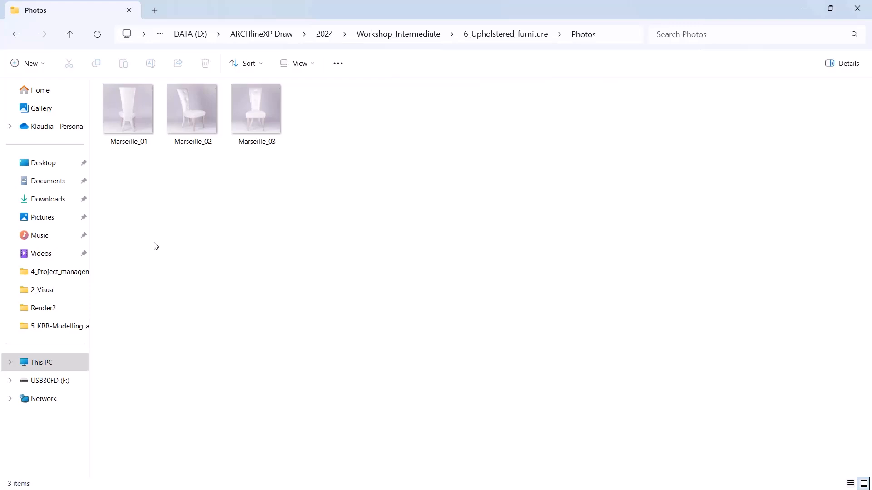
Insert the photo Marseille_01 from the Photos folder into the floor plan below the existing reference image and size it.
drag(132, 120, 219, 389)
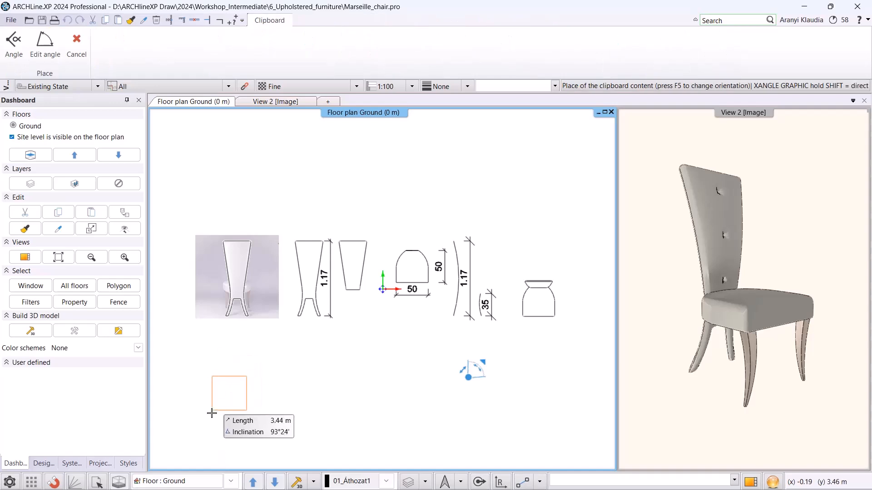
scroll(215, 413, down, 1)
click(268, 402)
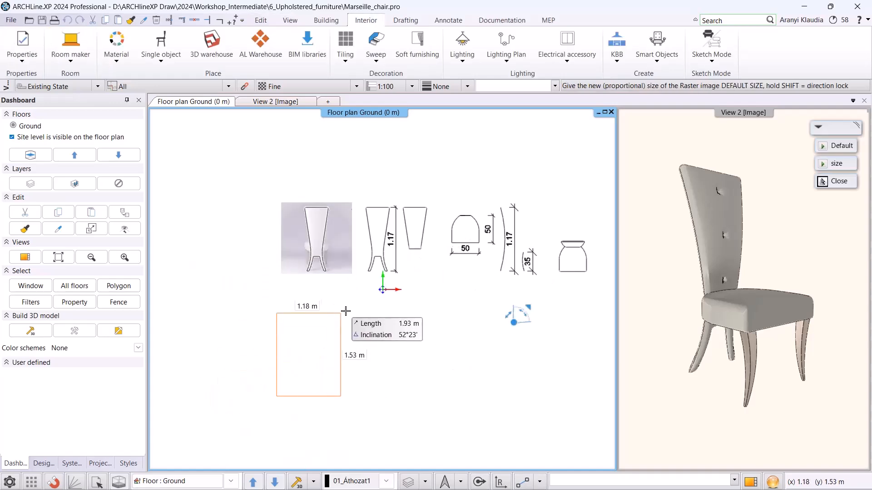
click(367, 310)
scroll(349, 333, up, 2)
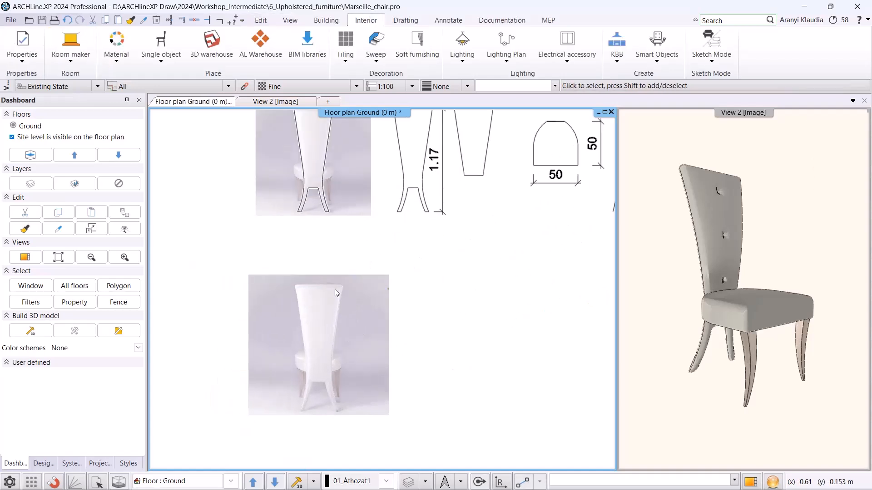
middle_drag(343, 404, 343, 429)
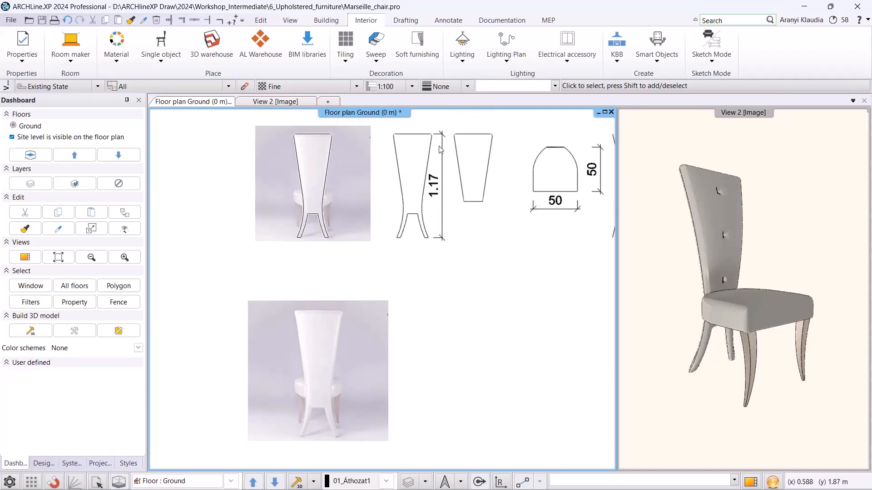
Calibrate the inserted photo from the backrest's top edge to the foot using the chair's 1.17 m height.
click(332, 355)
right_click(352, 438)
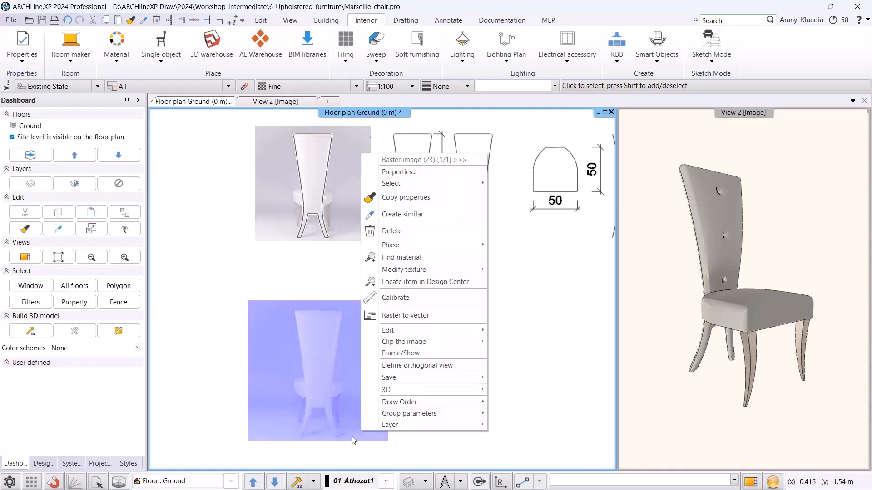
click(421, 304)
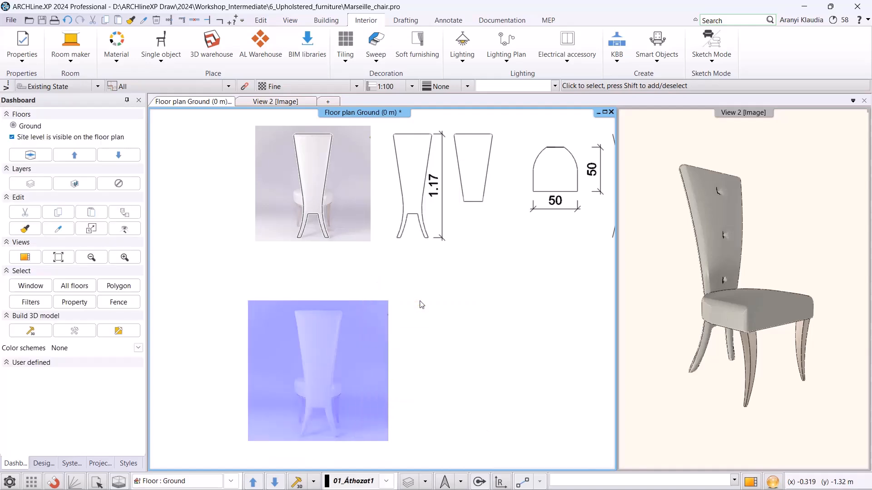
scroll(318, 327, up, 1)
scroll(341, 328, up, 1)
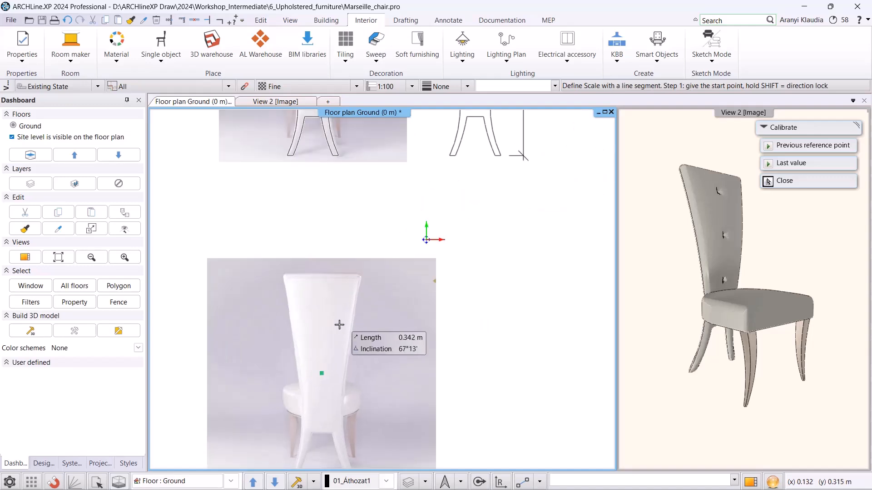
scroll(350, 275, up, 1)
click(365, 277)
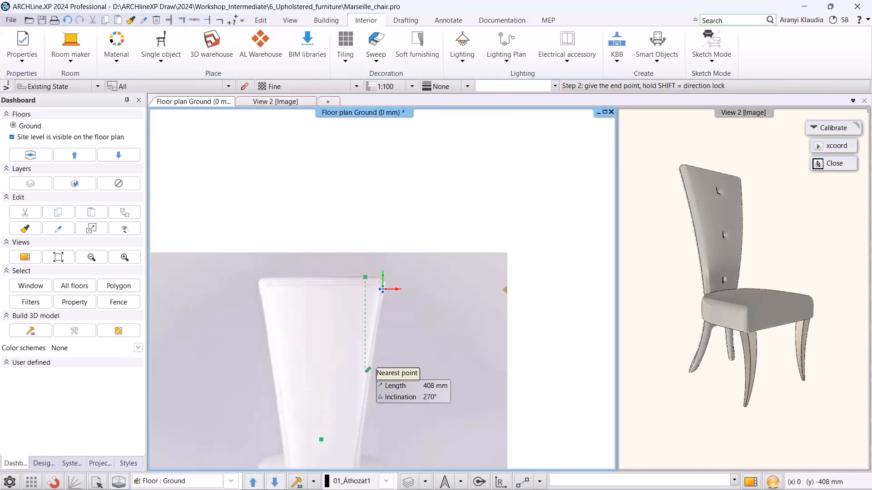
scroll(342, 253, down, 2)
scroll(341, 292, up, 1)
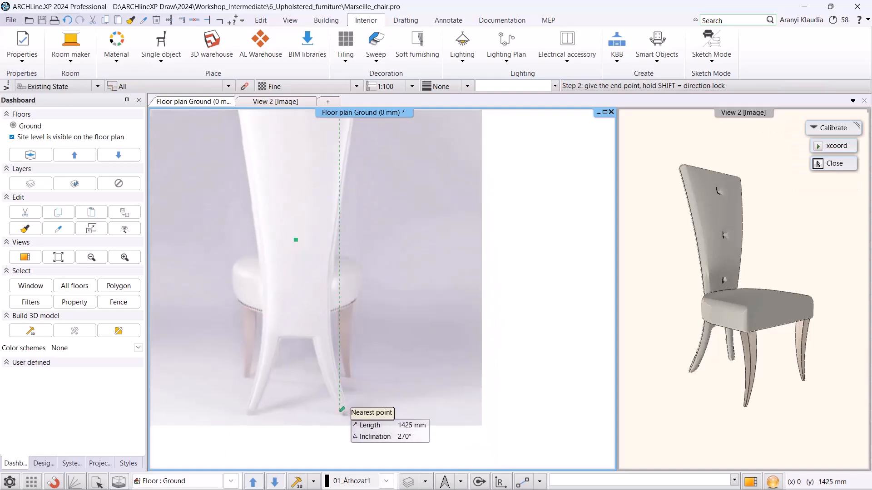
click(347, 414)
text(11)
key(Return)
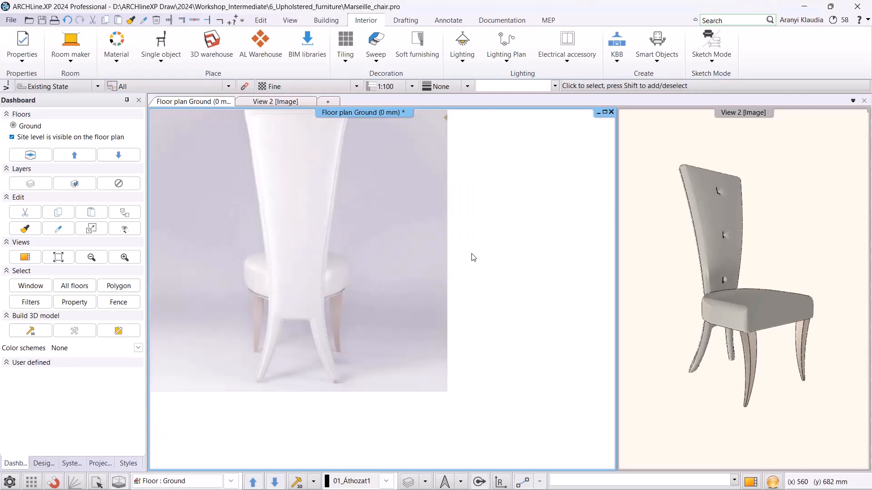
Start a polyline on the calibrated photo at the midpoint between the two ends of the backrest's top edge.
scroll(367, 197, down, 3)
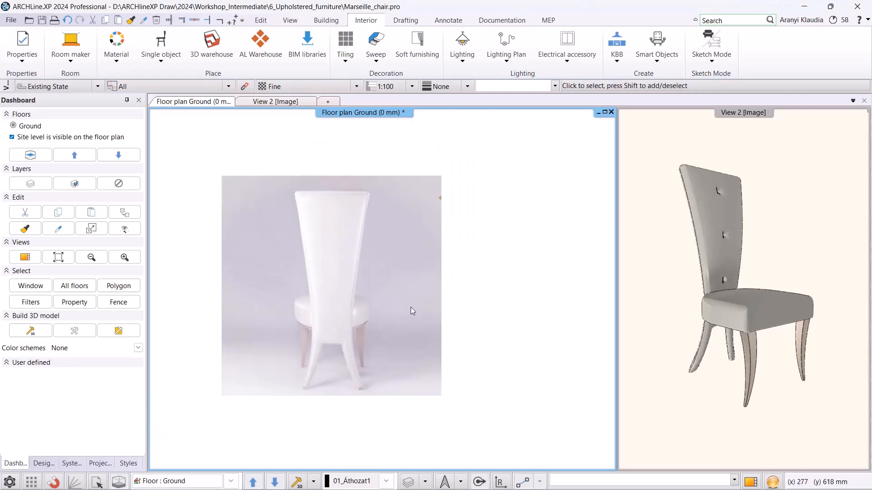
scroll(410, 306, down, 3)
middle_drag(385, 239, 376, 353)
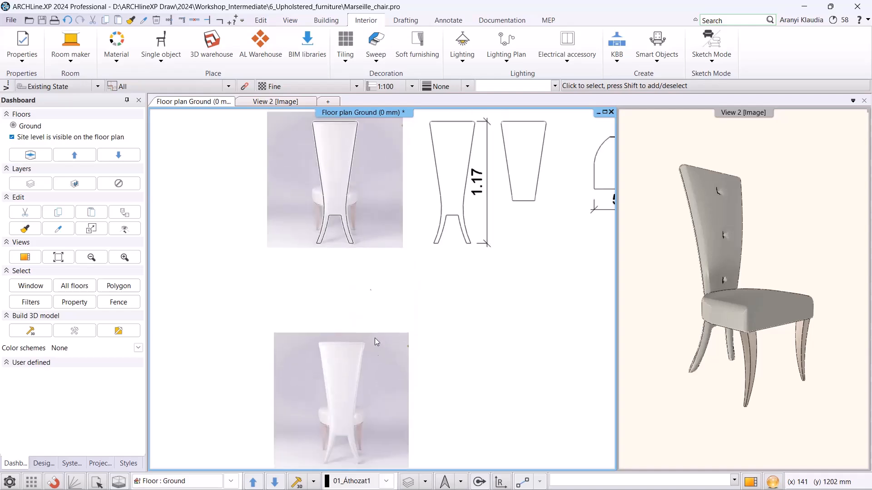
middle_drag(351, 321, 352, 287)
scroll(341, 334, up, 1)
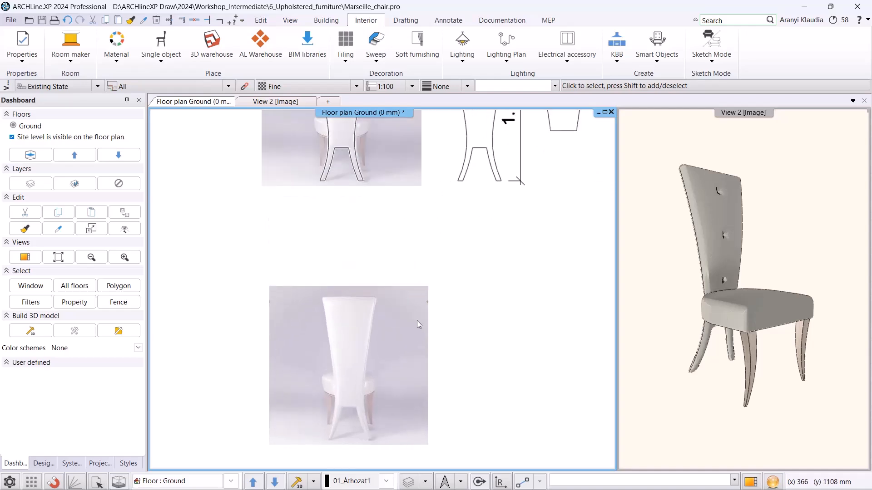
click(411, 26)
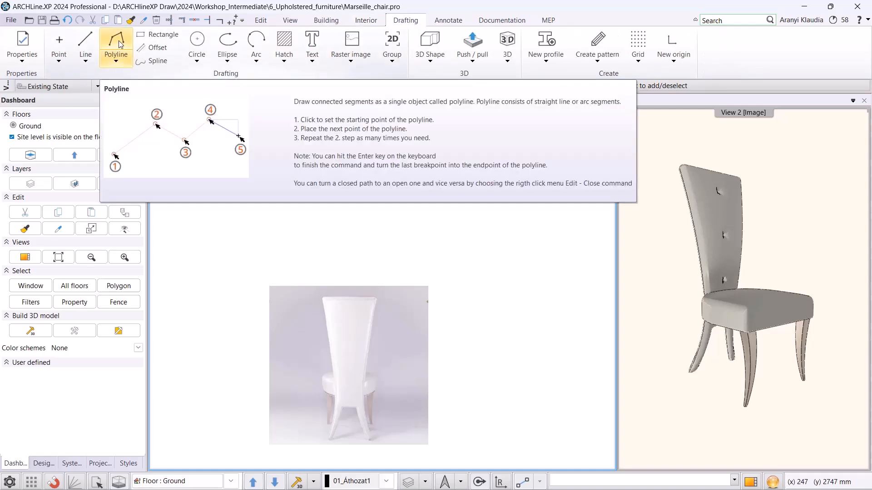
click(120, 44)
scroll(400, 295, up, 5)
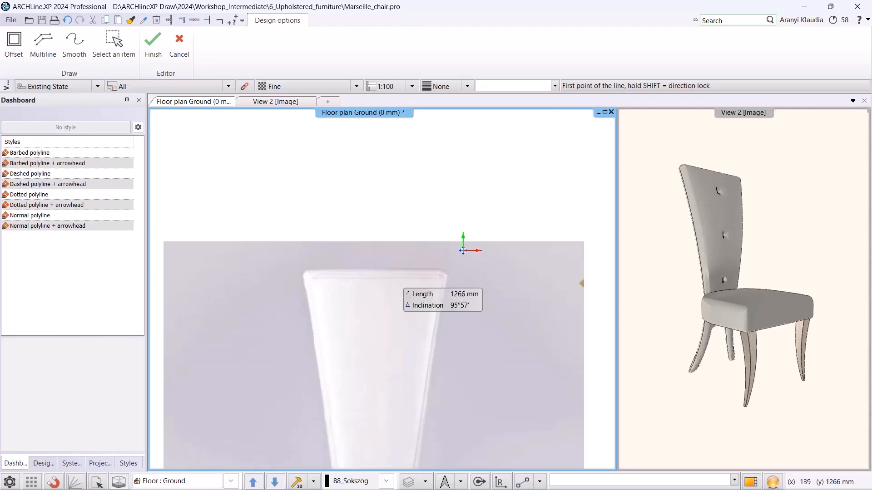
click(541, 482)
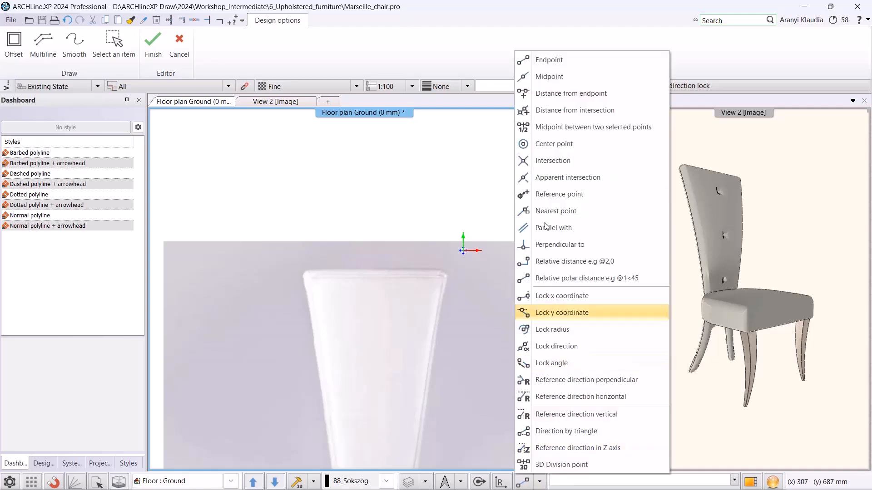
click(569, 129)
scroll(394, 267, up, 3)
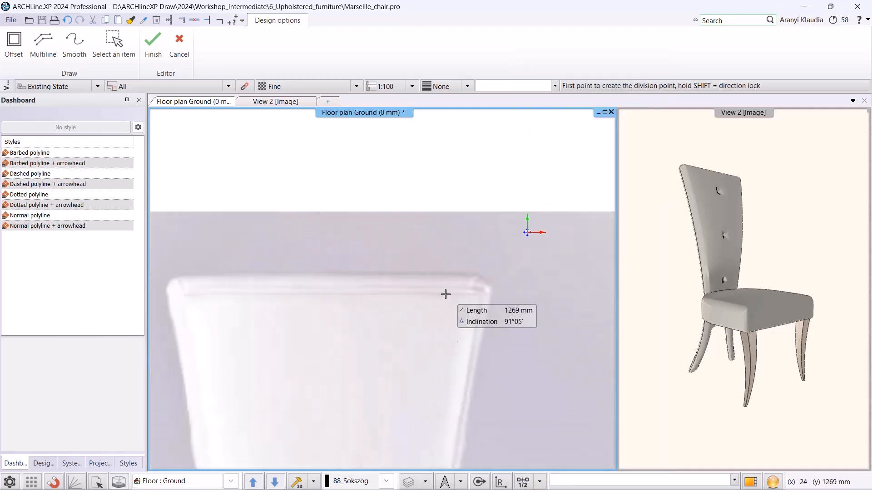
scroll(463, 278, up, 3)
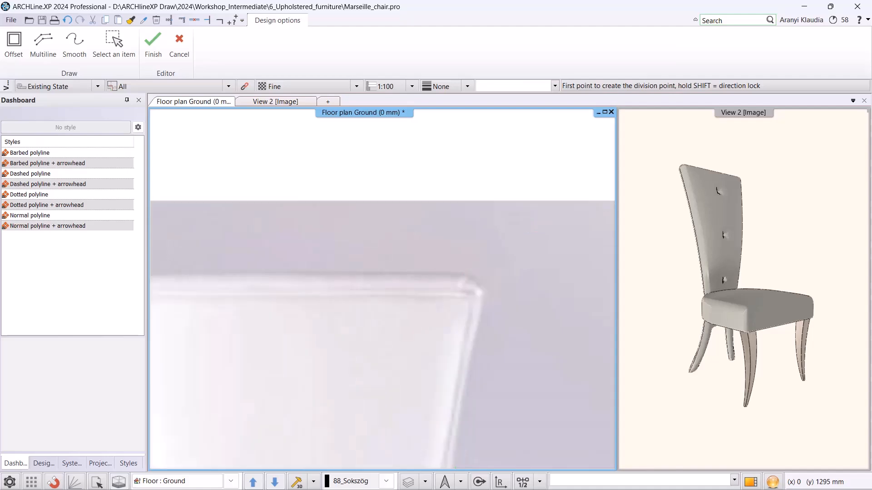
click(407, 279)
scroll(311, 300, down, 3)
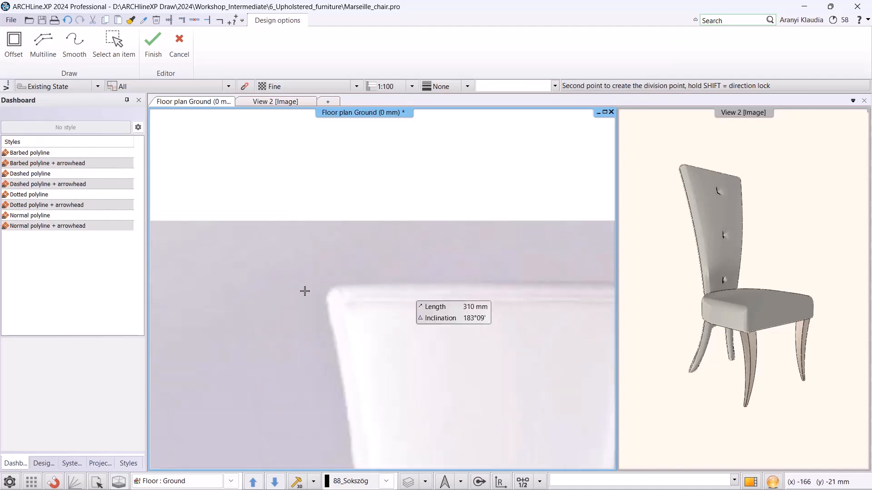
click(343, 282)
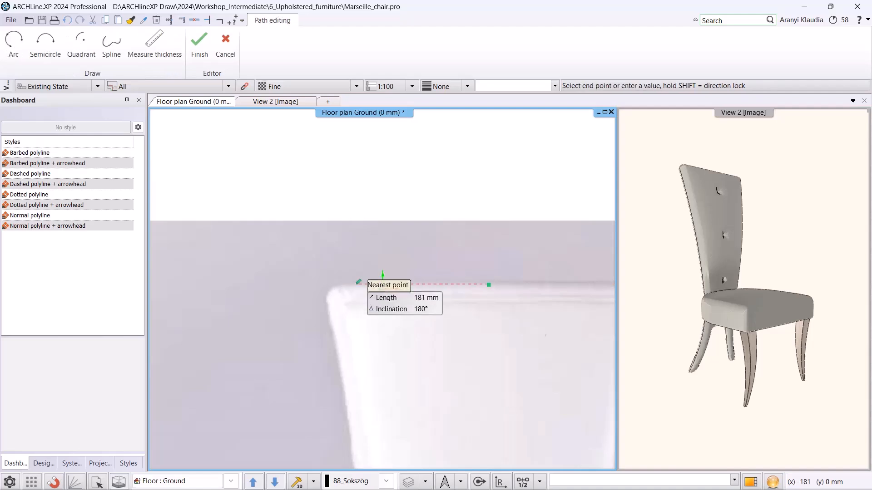
Draw the top edge about 200 mm toward the left corner and round that corner with an arc of about 34 mm chord.
scroll(503, 311, down, 1)
scroll(504, 311, up, 1)
scroll(438, 301, down, 2)
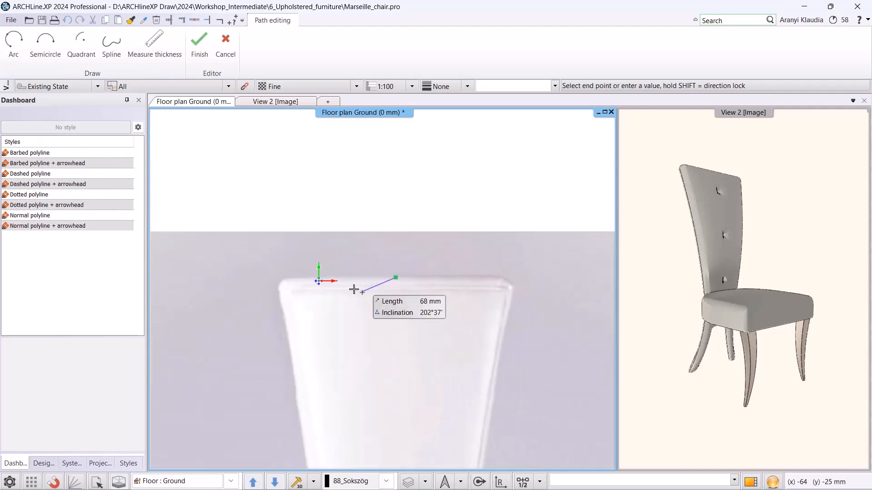
click(289, 277)
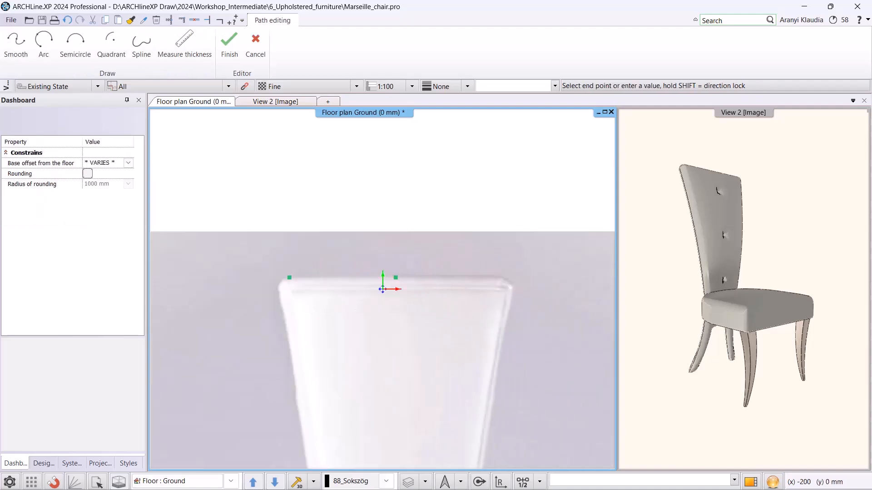
click(43, 42)
scroll(304, 277, up, 4)
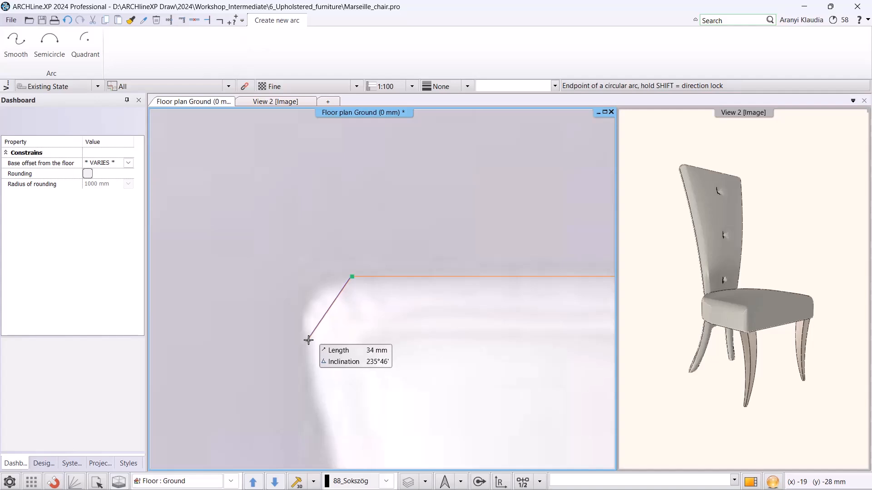
click(308, 341)
click(313, 300)
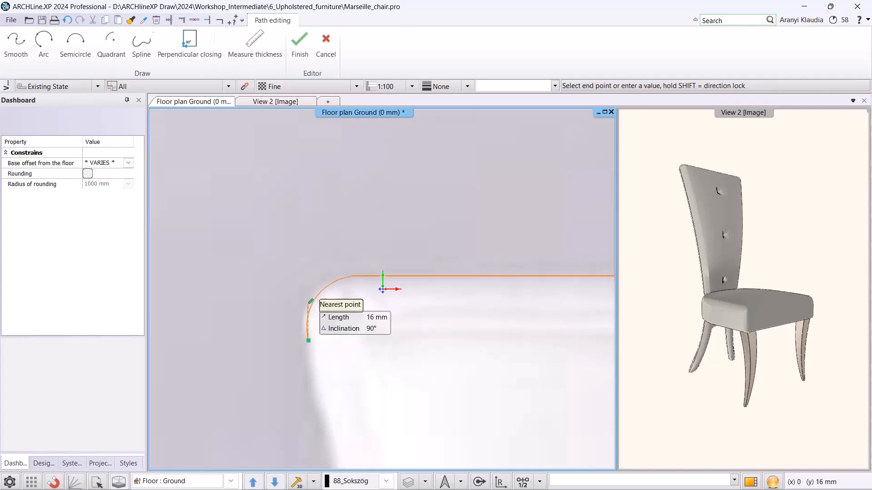
Trace the backrest's left side with a straight segment from the rounded corner down to the seat.
scroll(324, 429, down, 3)
scroll(325, 429, down, 5)
scroll(331, 331, up, 5)
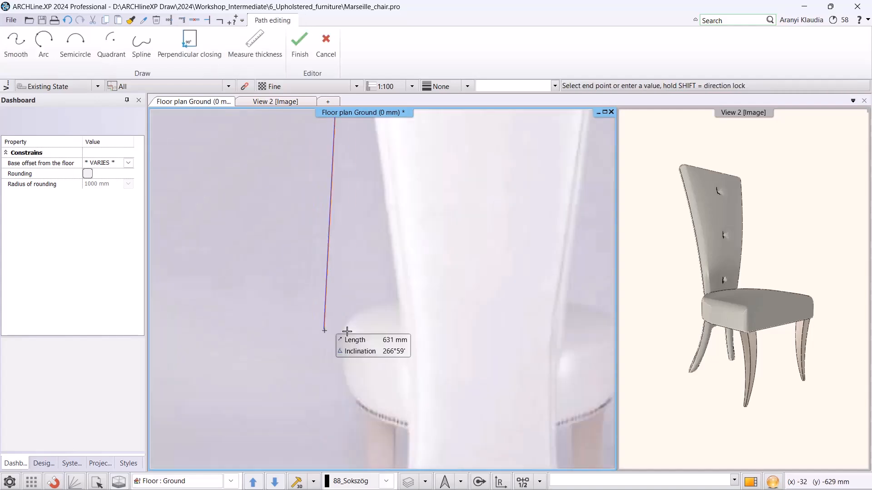
click(407, 362)
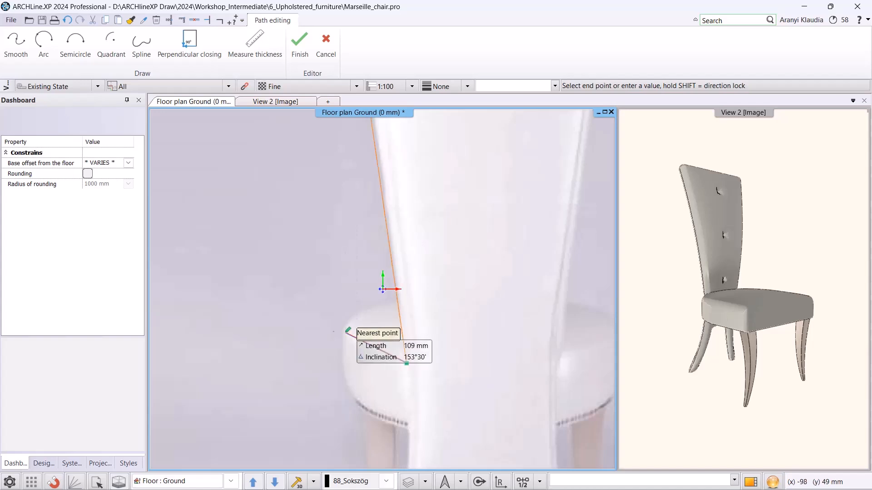
Trace the outer curve of the left rear leg with a smooth arc of about 458 mm chord down to the foot.
scroll(398, 370, down, 2)
scroll(397, 370, down, 2)
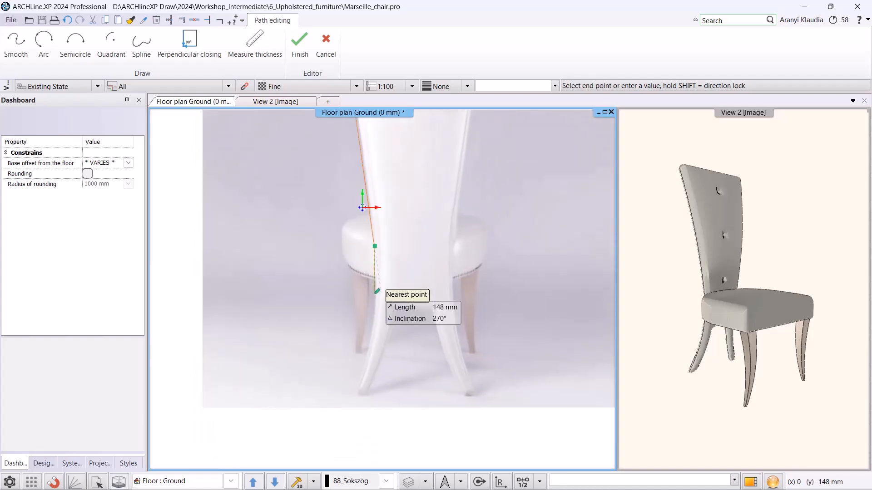
click(16, 45)
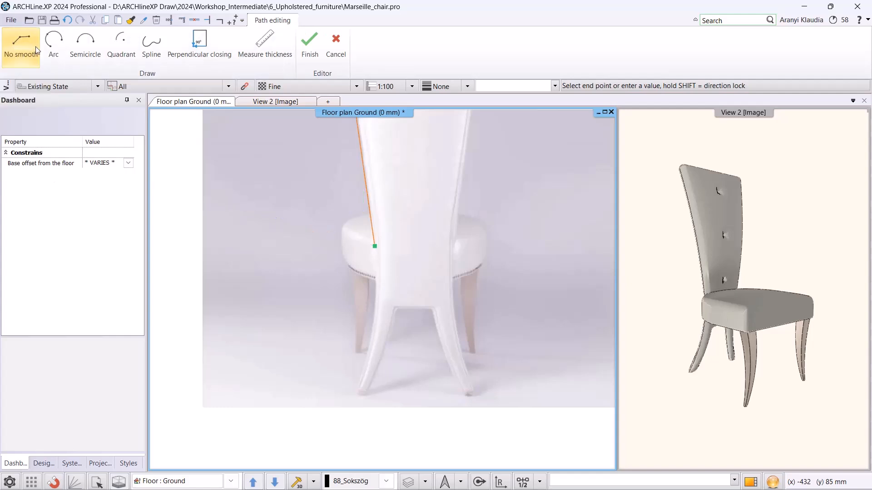
click(54, 43)
scroll(385, 278, up, 2)
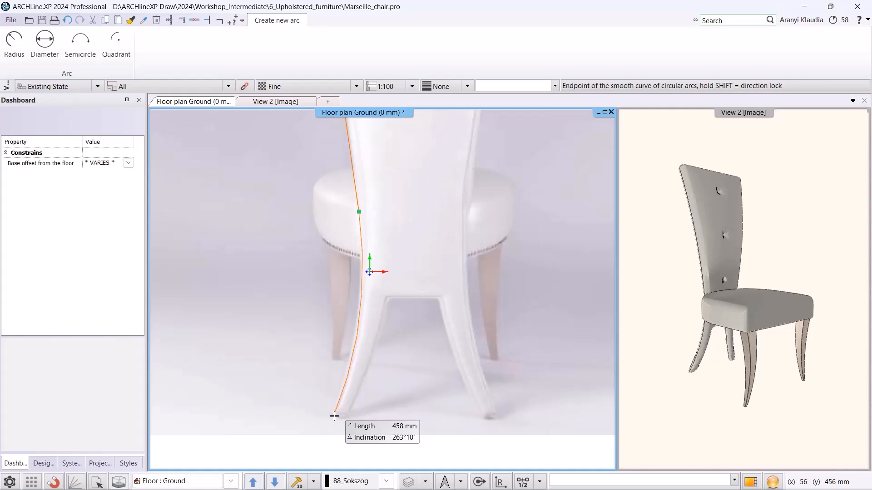
click(334, 416)
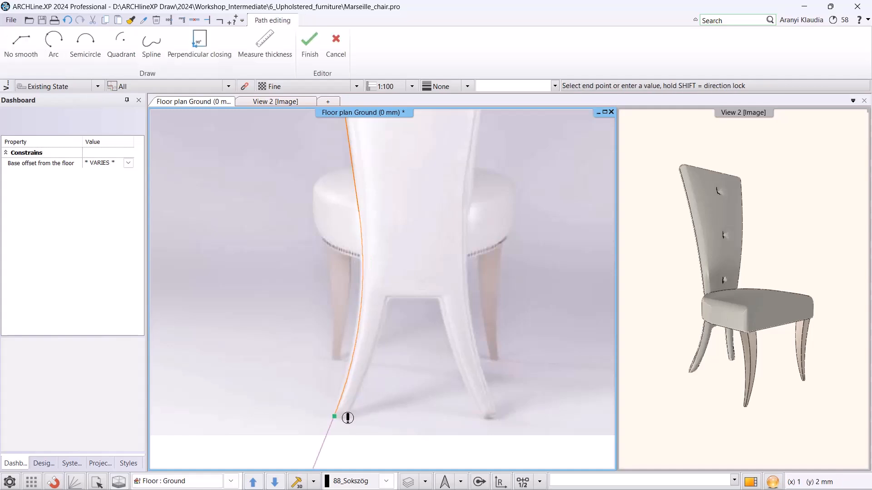
Draw the left rear foot's straight bottom edge about 27 mm long and trace the leg's inner curve with an arc up to the backrest's lower edge.
click(21, 41)
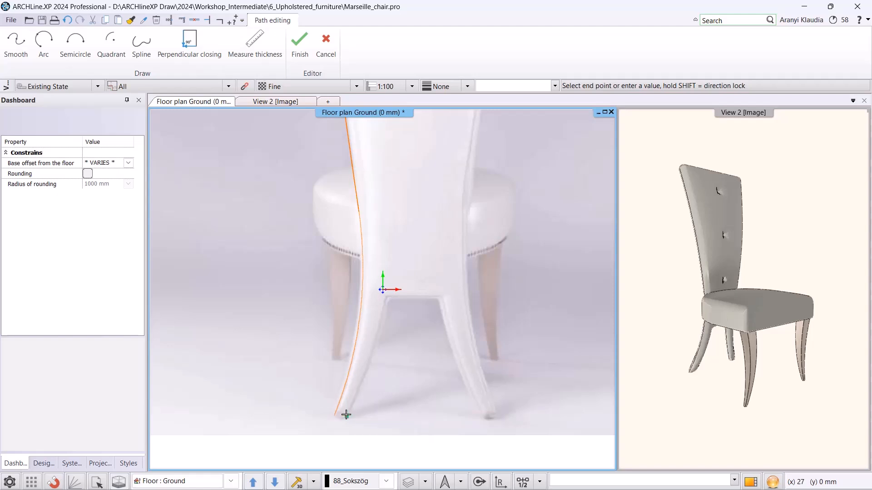
click(75, 41)
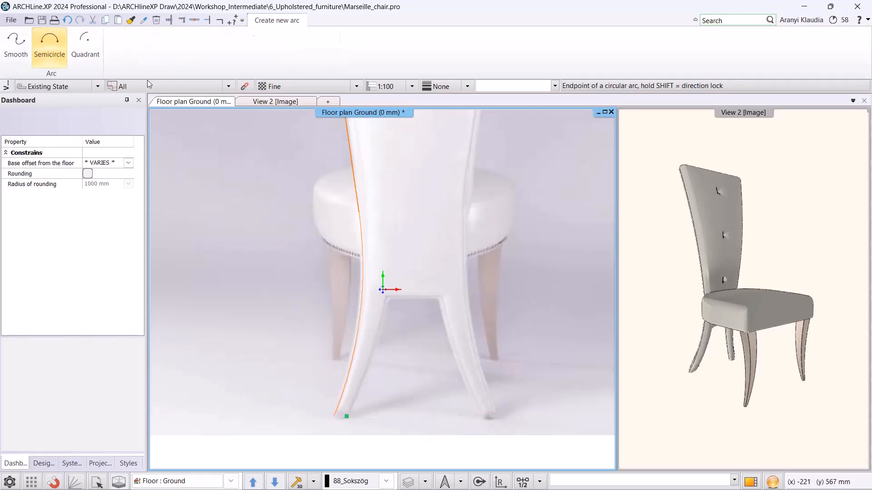
click(388, 295)
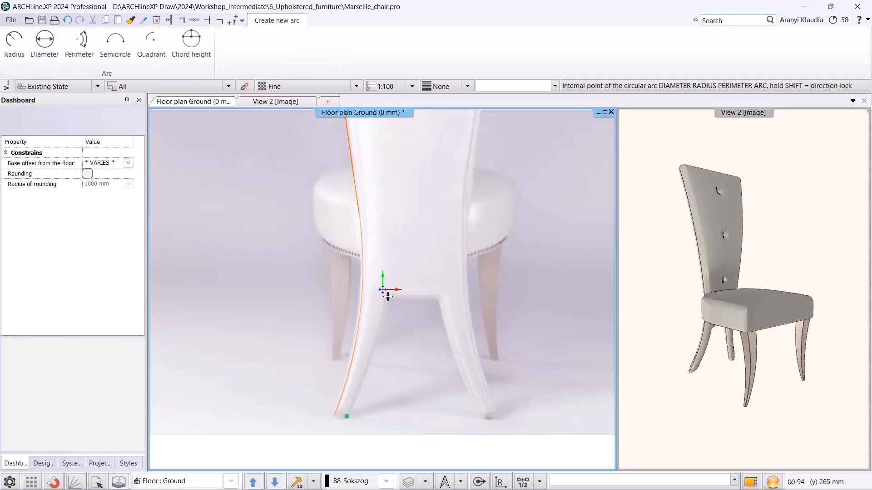
click(379, 331)
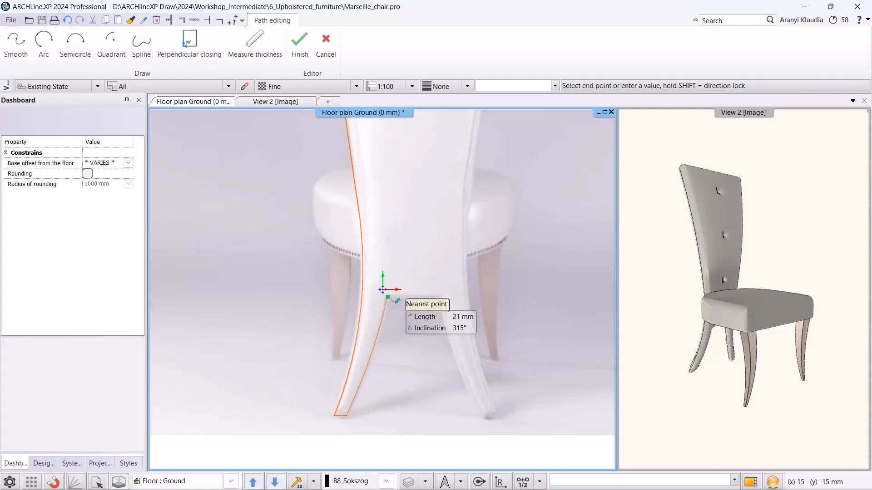
Draw the backrest's lower edge 57 mm horizontally to the chair's vertical centre line and finish the half outline.
scroll(414, 296, down, 3)
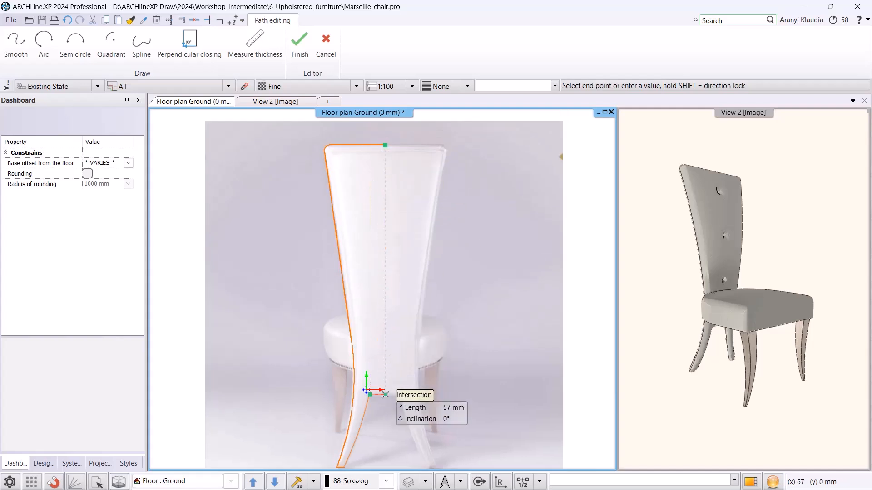
click(386, 395)
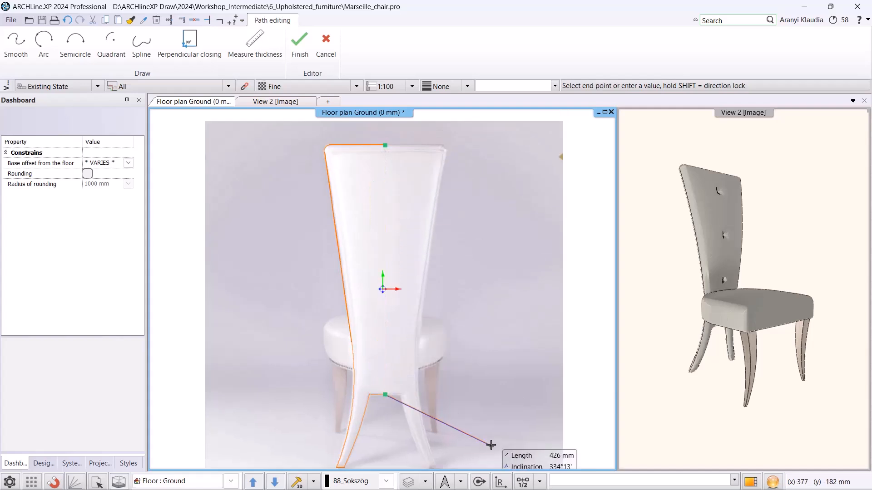
key(Return)
scroll(467, 356, down, 2)
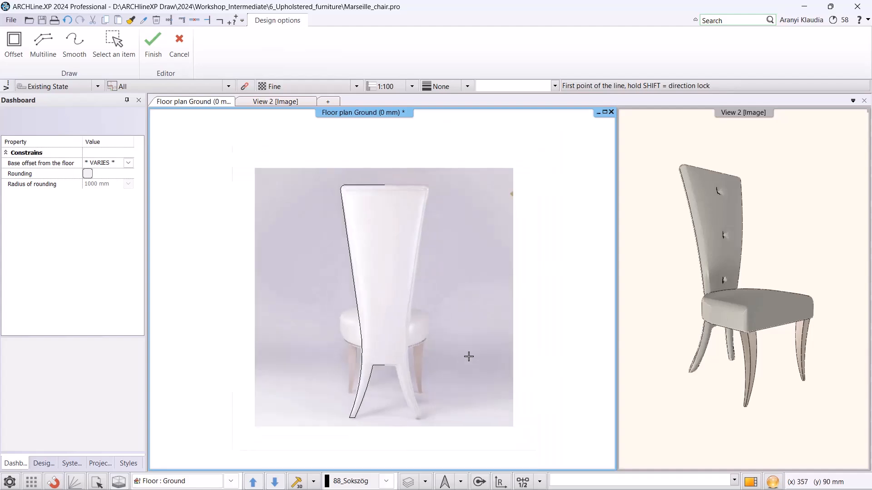
key(Escape)
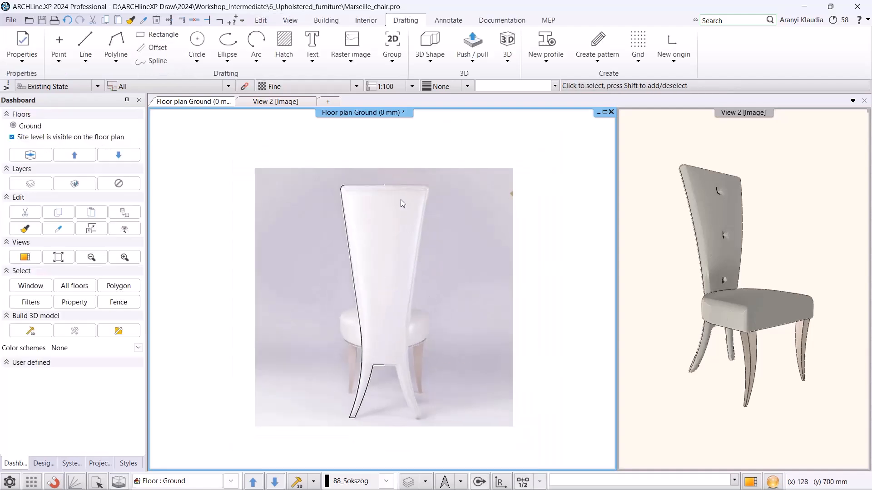
Mirror a copy of the traced half outline about the vertical line through its two centre endpoints.
click(378, 187)
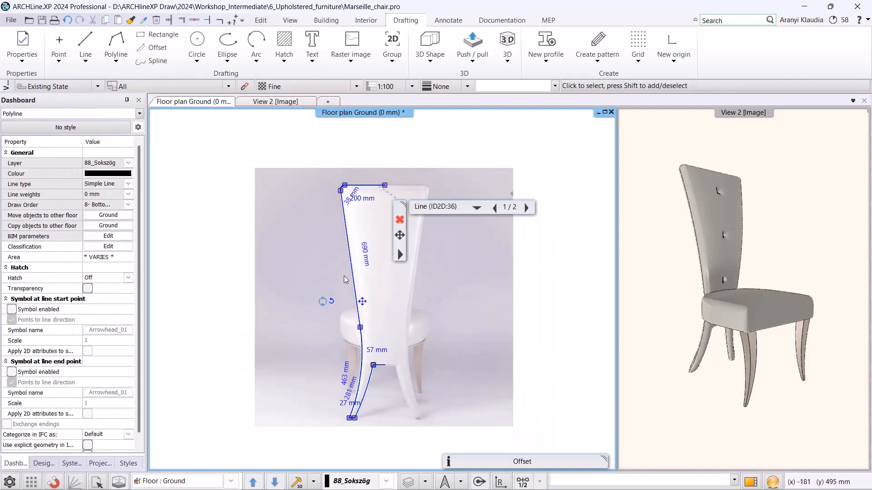
mouse_move(333, 307)
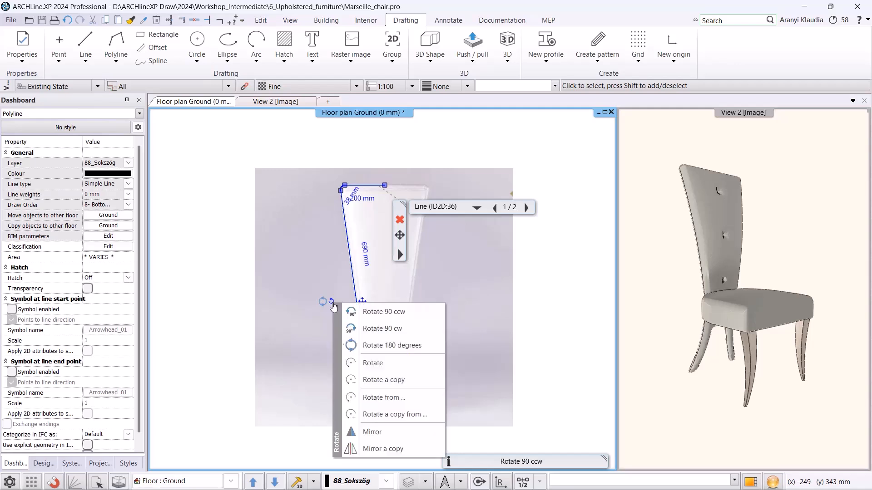
click(384, 450)
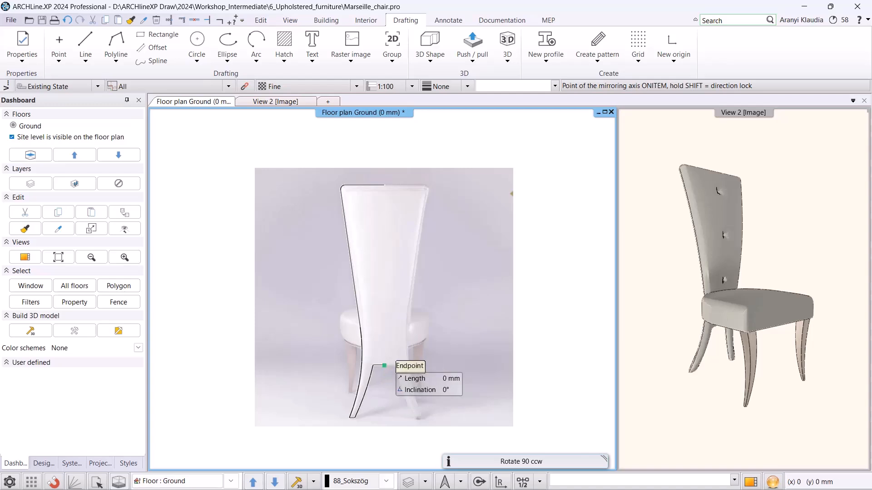
click(385, 366)
click(386, 191)
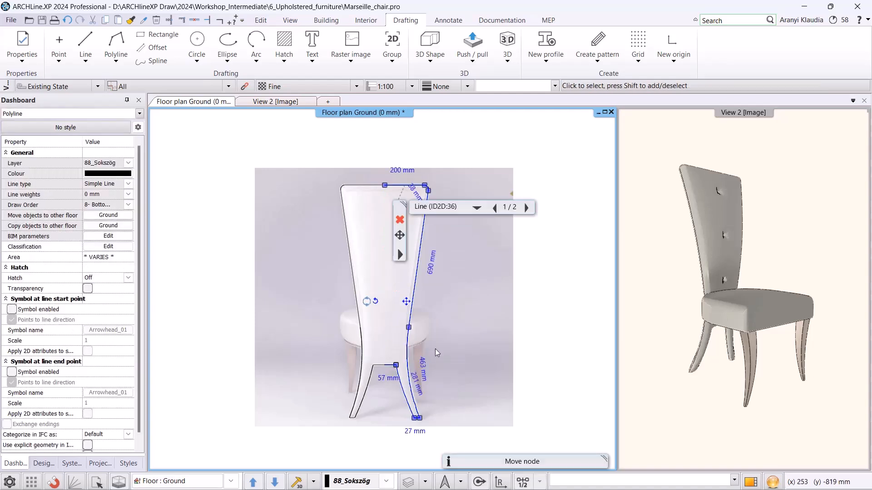
Copy both outline halves horizontally twice beside the photo, placing the first copy about 1071 mm from the original.
shift+click(367, 341)
click(384, 301)
middle_drag(521, 325, 367, 328)
scroll(368, 328, down, 1)
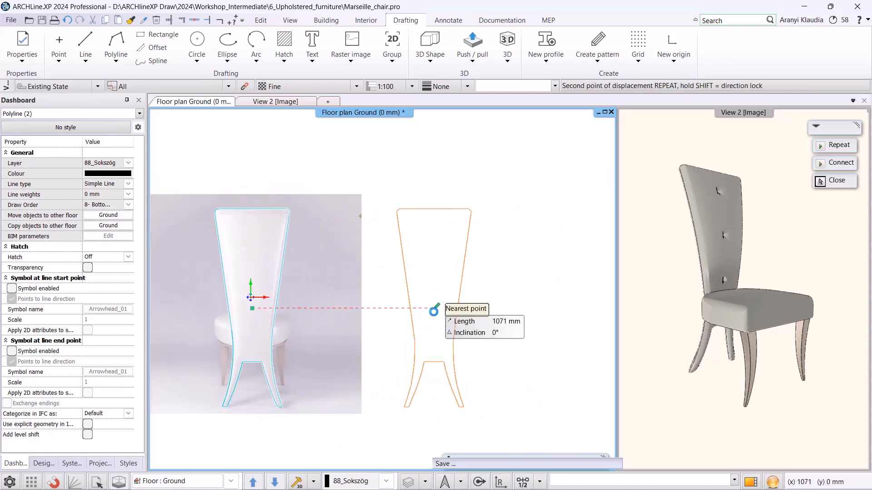
click(434, 308)
click(532, 308)
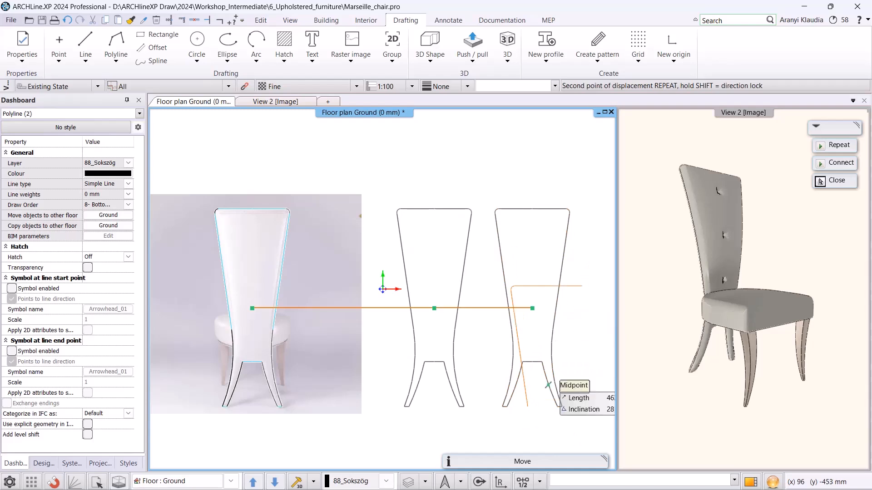
click(820, 182)
Draw a horizontal line from the backrest's side node at seat height across both copies to the far side of the second one.
scroll(384, 294, down, 2)
middle_drag(476, 124, 473, 157)
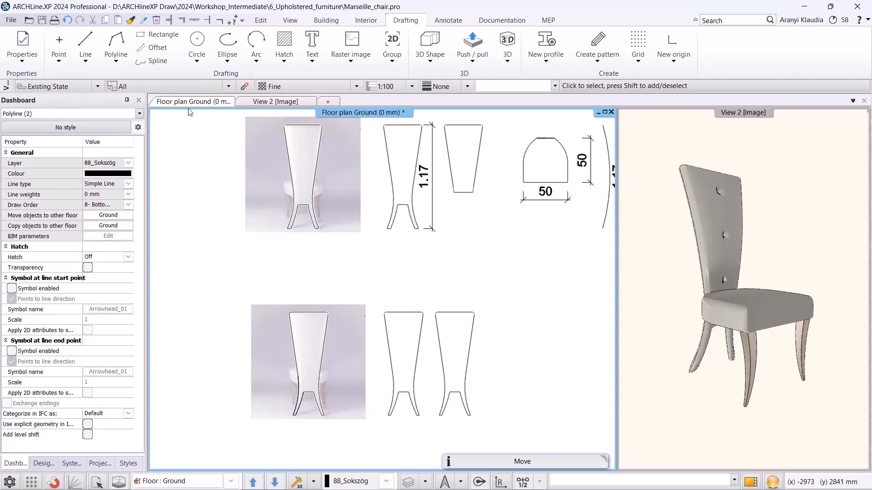
click(86, 46)
scroll(318, 377, up, 4)
click(341, 352)
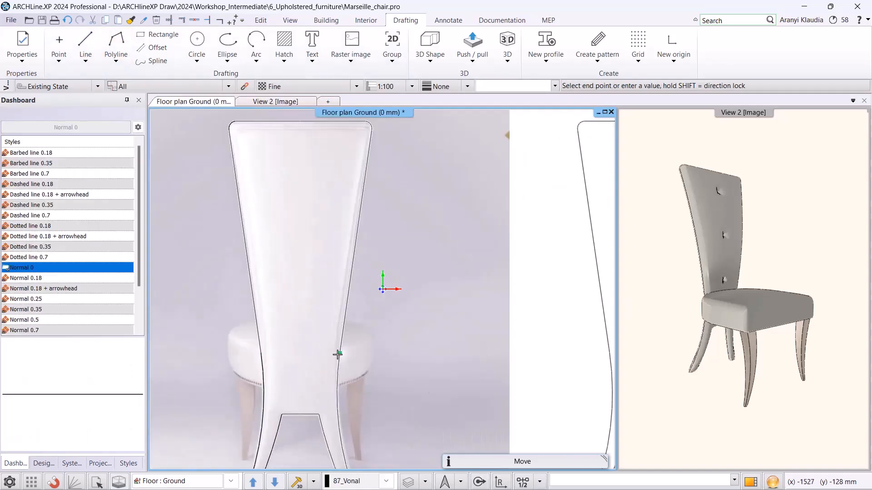
scroll(467, 362, down, 3)
middle_drag(424, 355, 351, 342)
click(566, 311)
key(Escape)
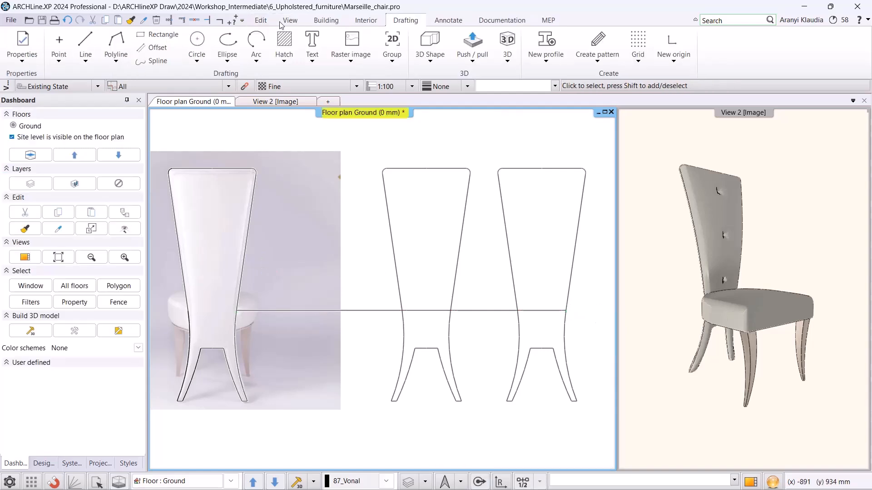
Trim the second copy's sides below the horizontal line and the line's excess outside it, and delete the leftover leg curves.
click(196, 21)
click(517, 331)
click(565, 331)
click(467, 312)
click(434, 312)
click(355, 311)
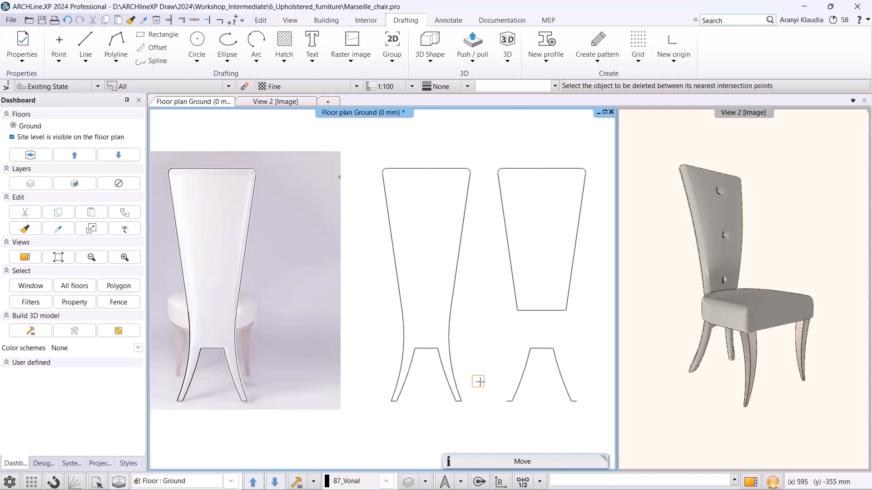
key(Escape)
drag(591, 439, 501, 347)
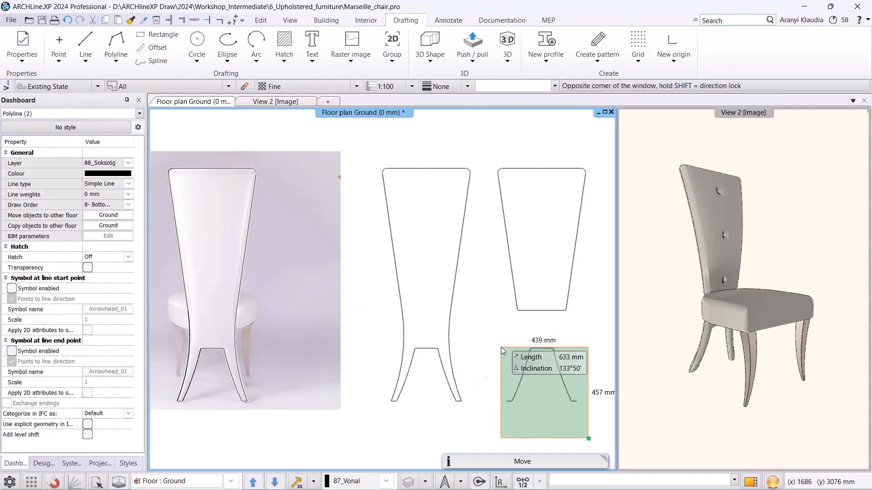
key(Delete)
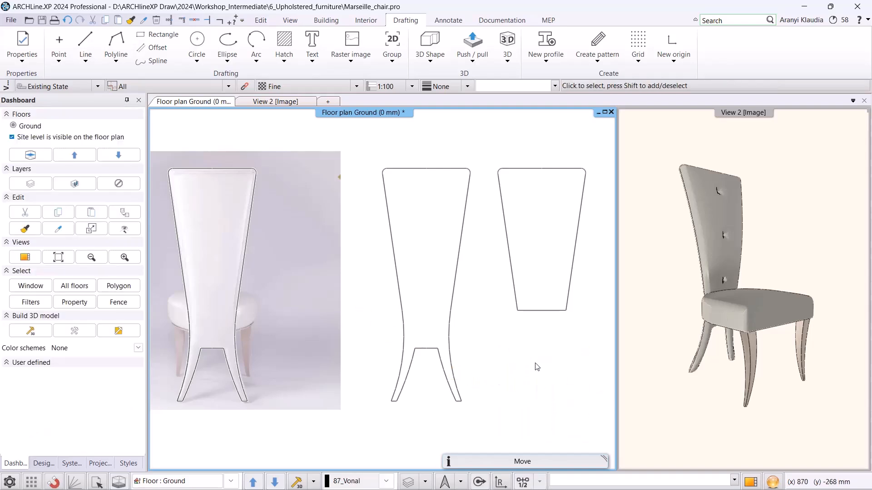
Draw a rectangle of about 422 by 422 mm in the empty area beside the trimmed backrest outline.
scroll(513, 291, down, 2)
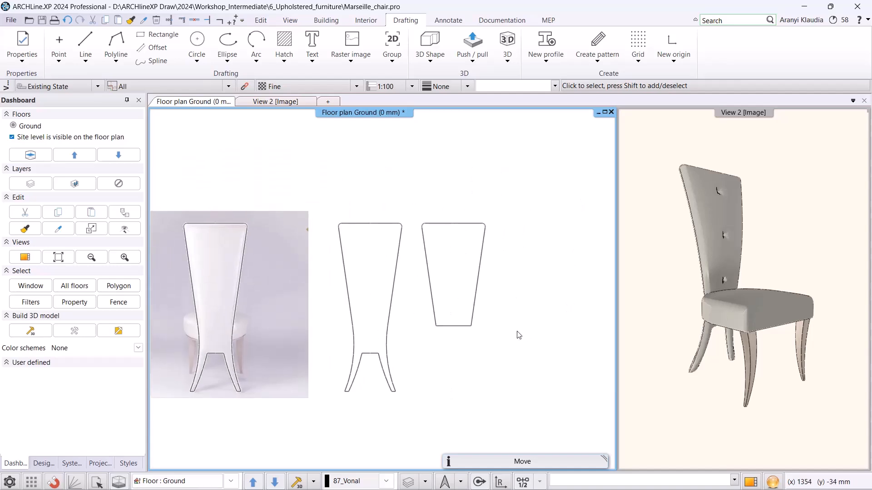
scroll(522, 325, down, 3)
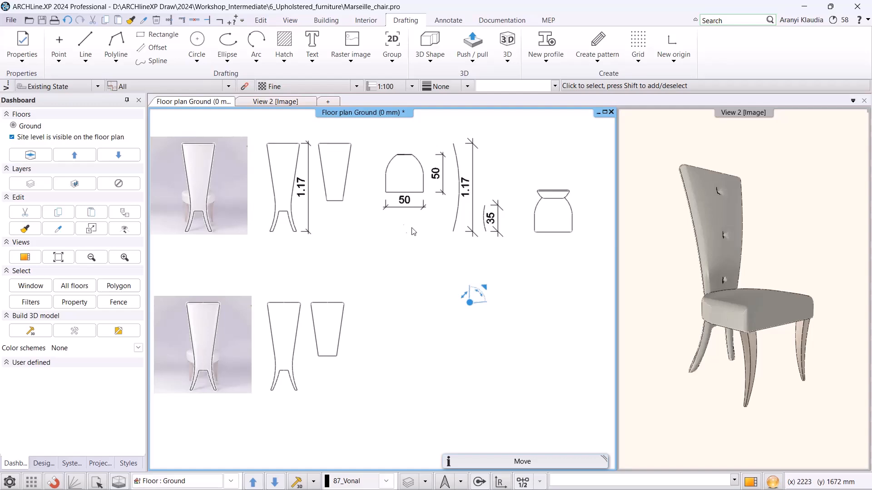
click(156, 35)
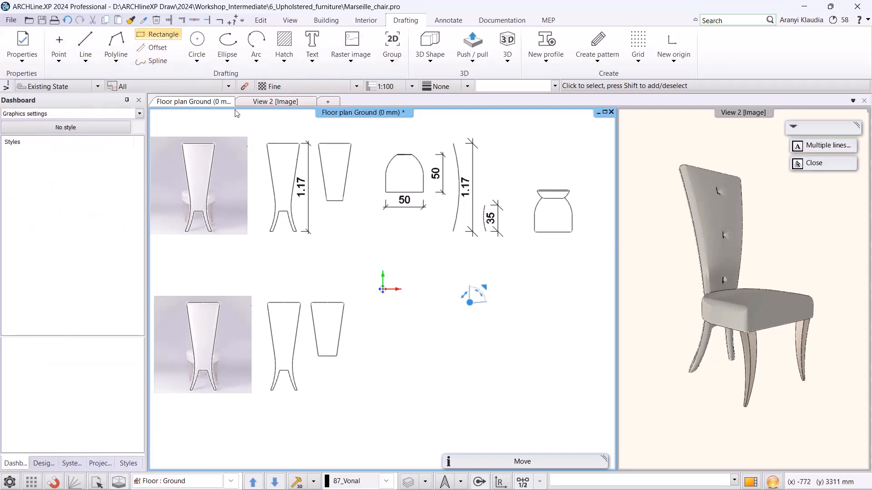
scroll(400, 314, up, 4)
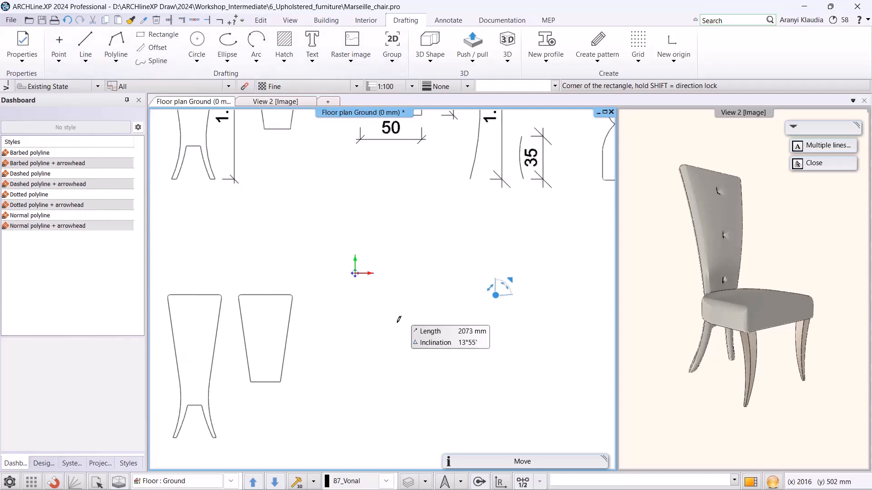
click(372, 305)
click(424, 356)
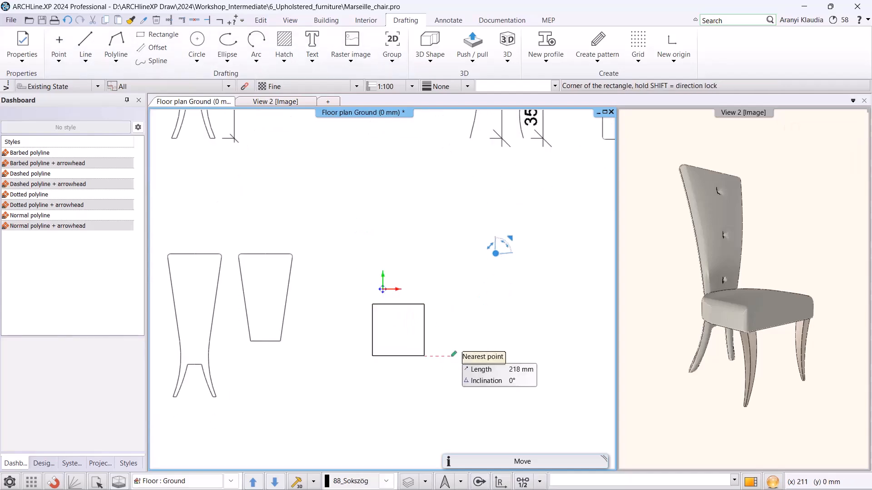
key(Escape)
Set the new rectangle's width to 500 mm.
click(413, 356)
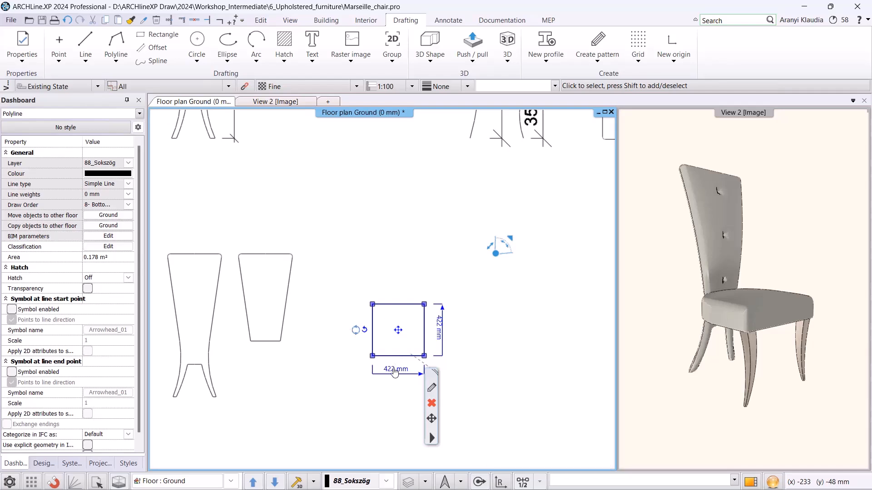
click(414, 370)
click(374, 366)
click(392, 409)
click(382, 455)
click(383, 455)
click(430, 453)
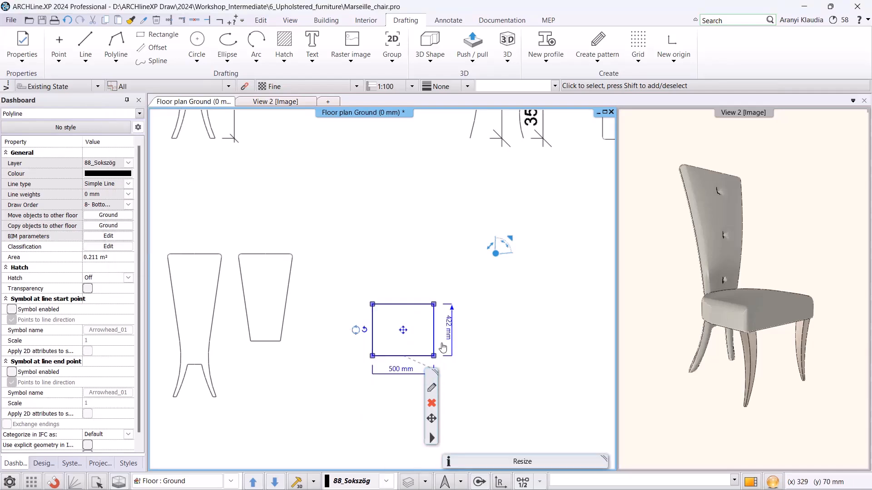
Set the rectangle's height to 500 mm.
click(448, 336)
click(430, 328)
click(445, 373)
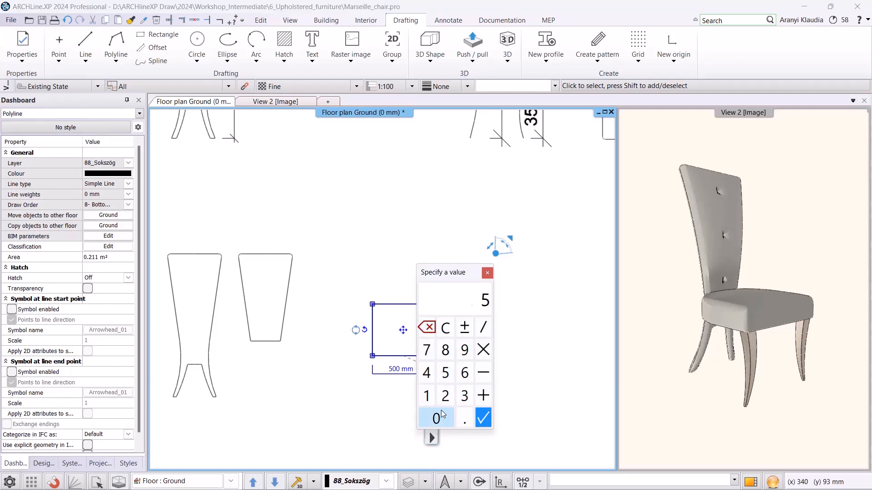
click(435, 417)
click(435, 417)
click(477, 414)
Place a copy of the 500 mm square about 712 mm horizontally beside the original.
click(402, 325)
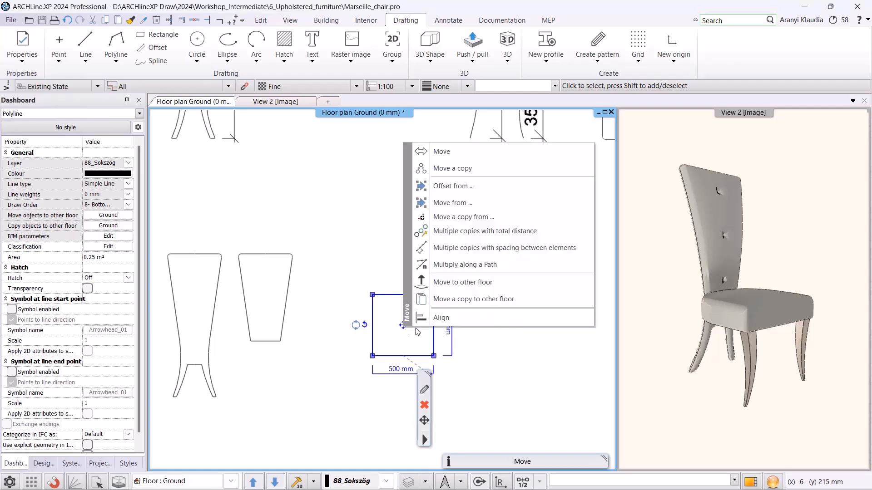
click(503, 174)
click(491, 326)
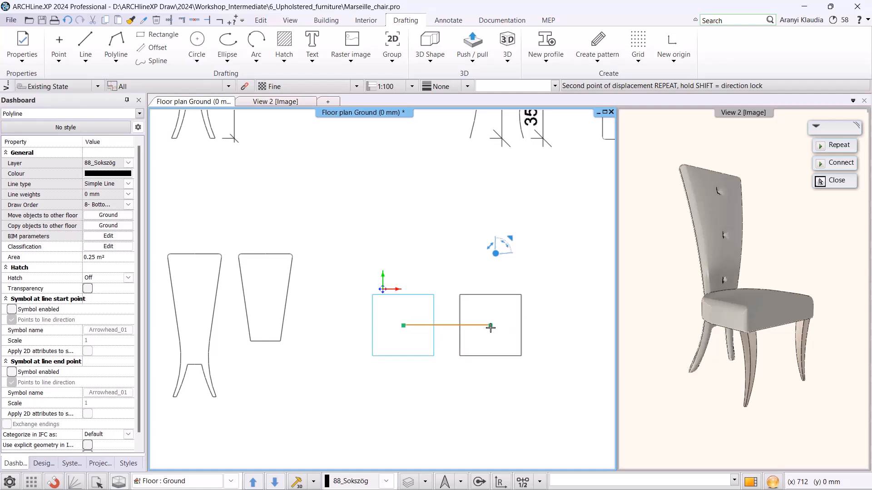
key(Escape)
Fillet the two upper corners of the original square with the same large radius for the seat shape.
middle_drag(501, 289, 432, 279)
scroll(432, 279, up, 1)
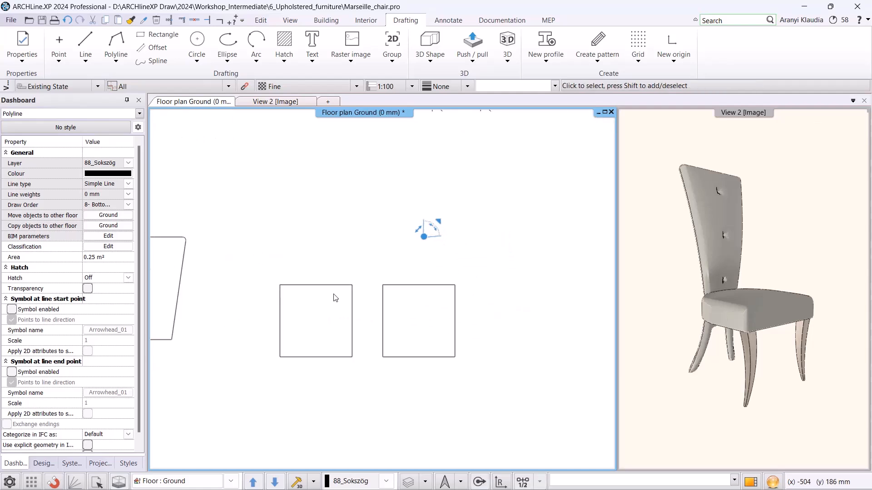
click(281, 286)
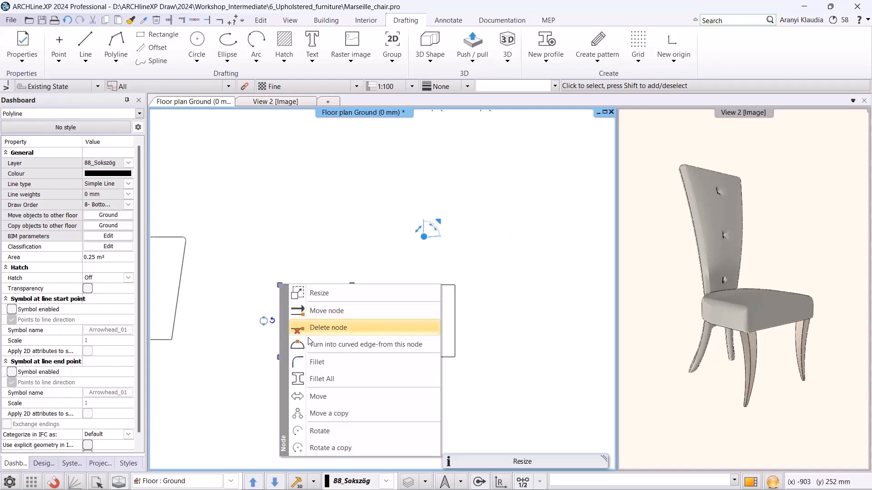
click(319, 366)
scroll(290, 295, up, 3)
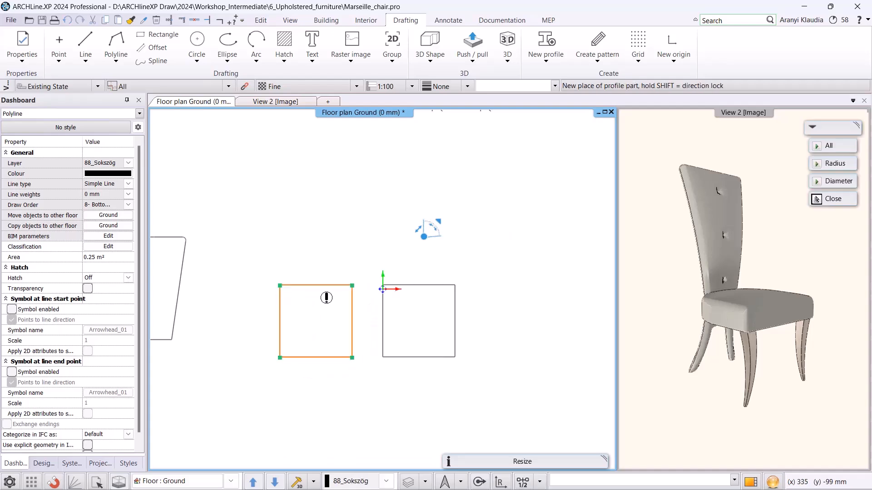
click(297, 278)
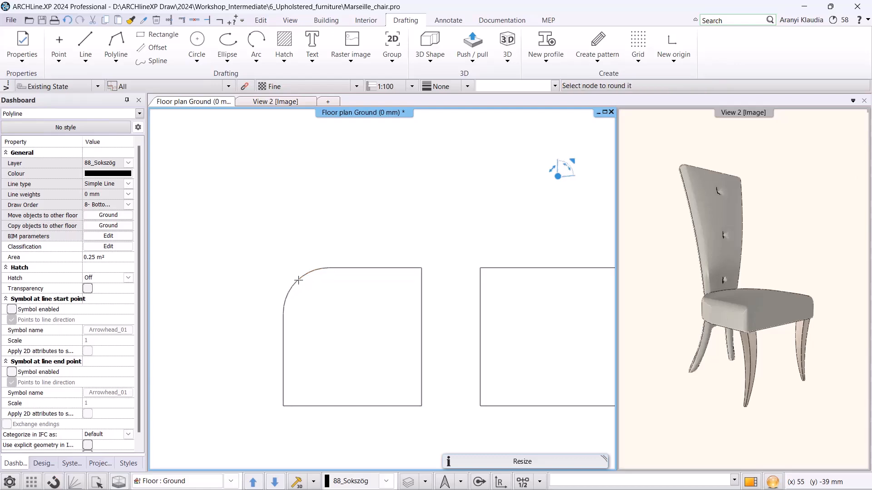
click(424, 279)
key(Escape)
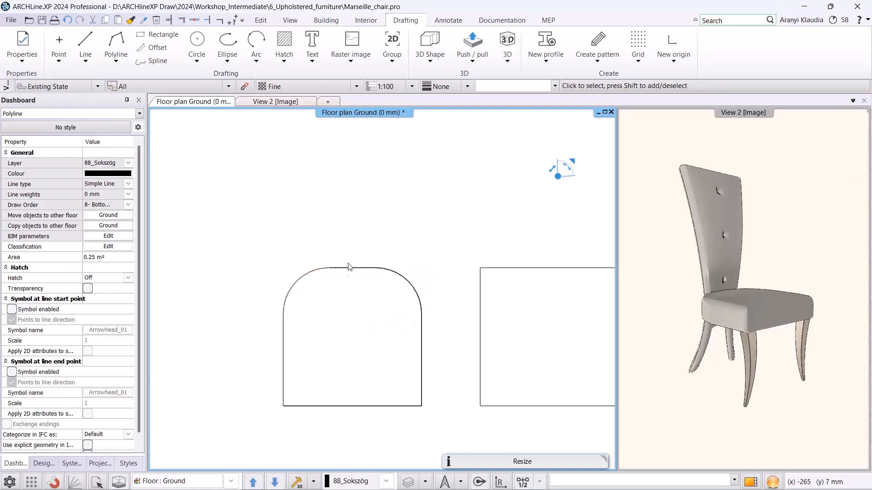
Draw an arc of about 516 mm radius across the copied square's upper-left corner, from its left edge to its upper edge.
scroll(427, 310, down, 5)
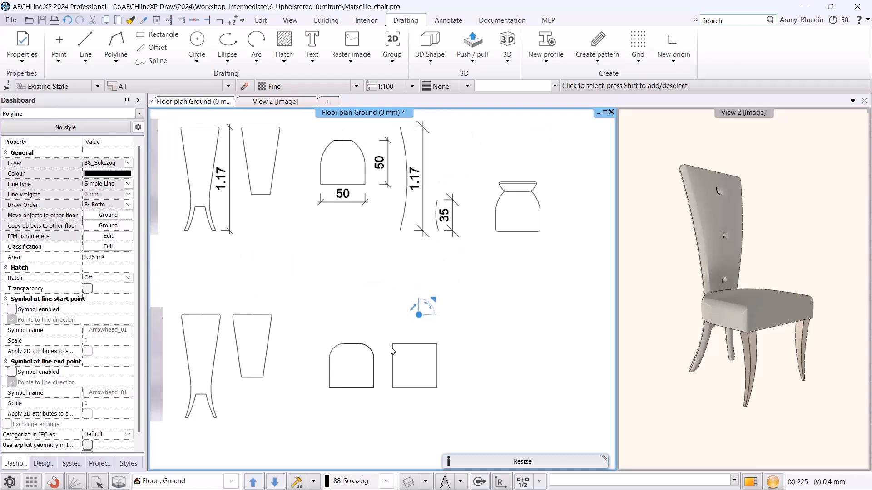
scroll(393, 351, up, 5)
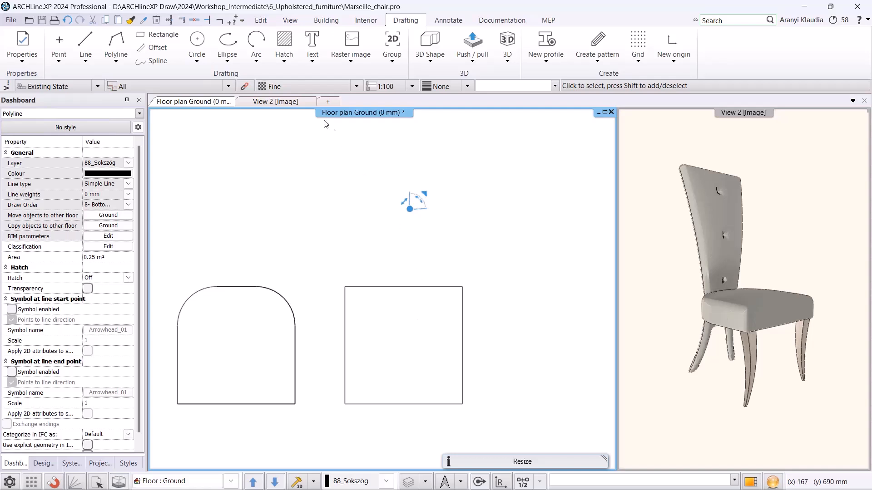
click(256, 43)
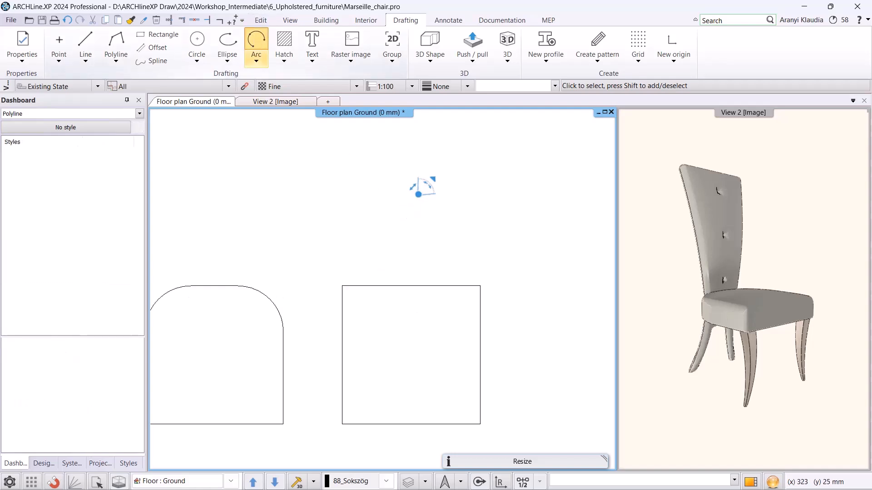
click(341, 369)
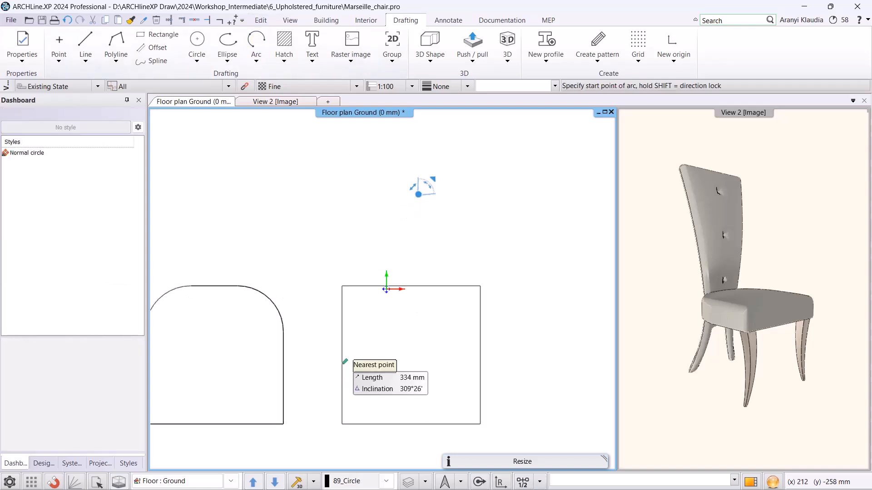
click(373, 287)
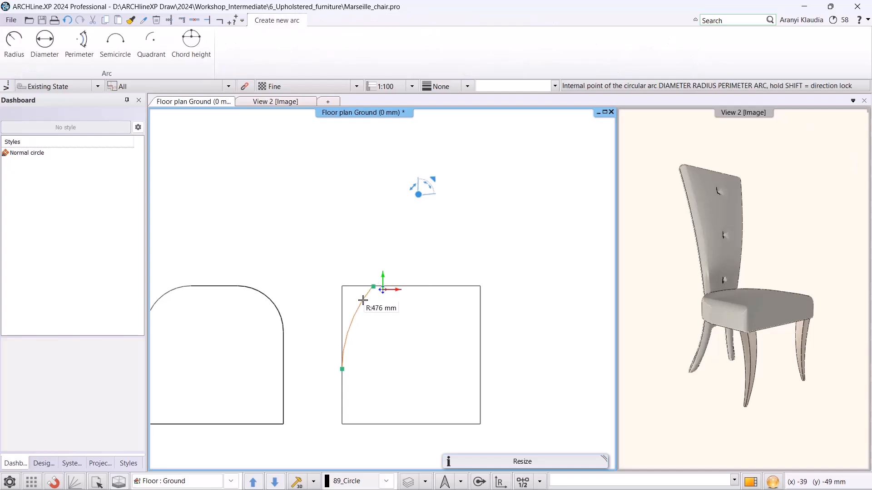
click(363, 300)
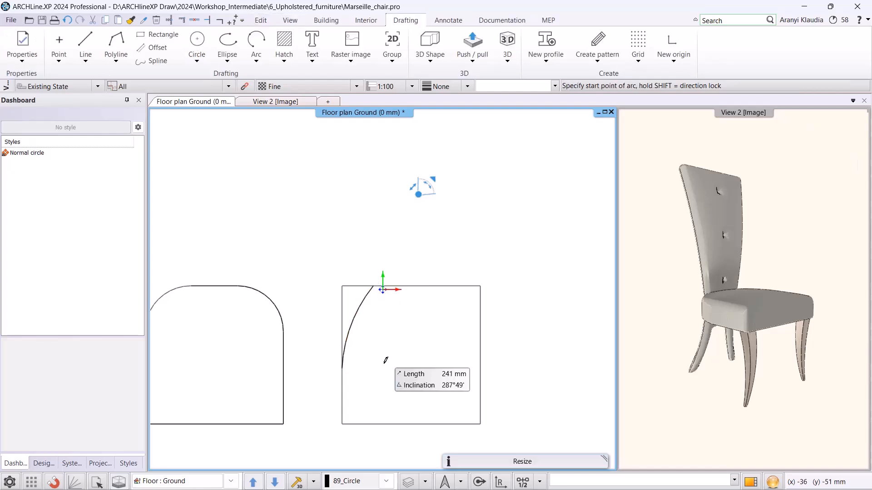
key(Escape)
Mirror a copy of the corner arc about the square's vertical centre line.
click(346, 337)
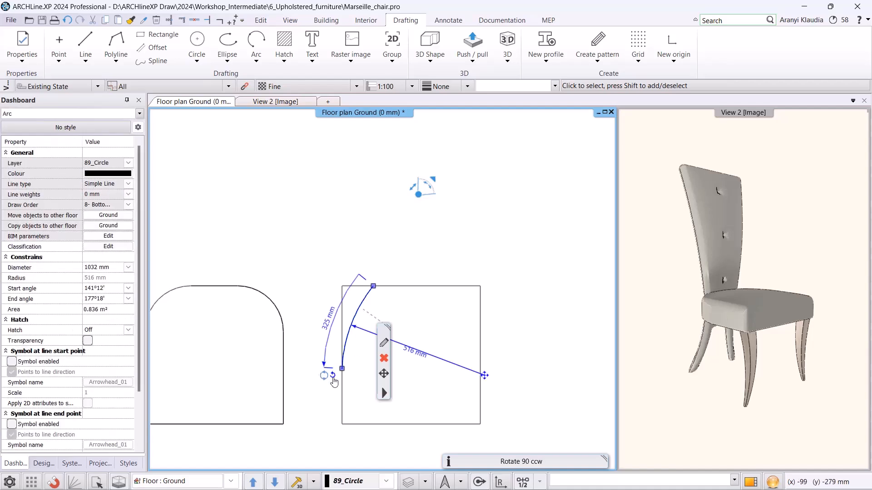
mouse_move(334, 382)
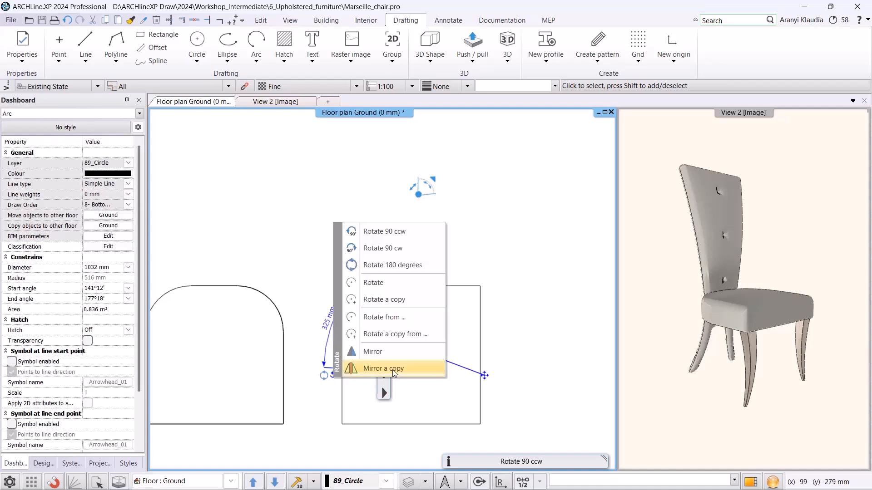
click(392, 370)
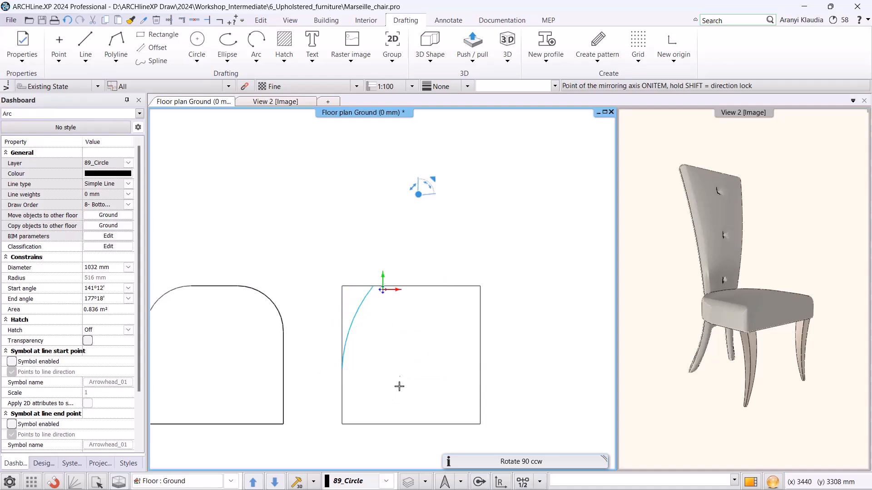
click(411, 425)
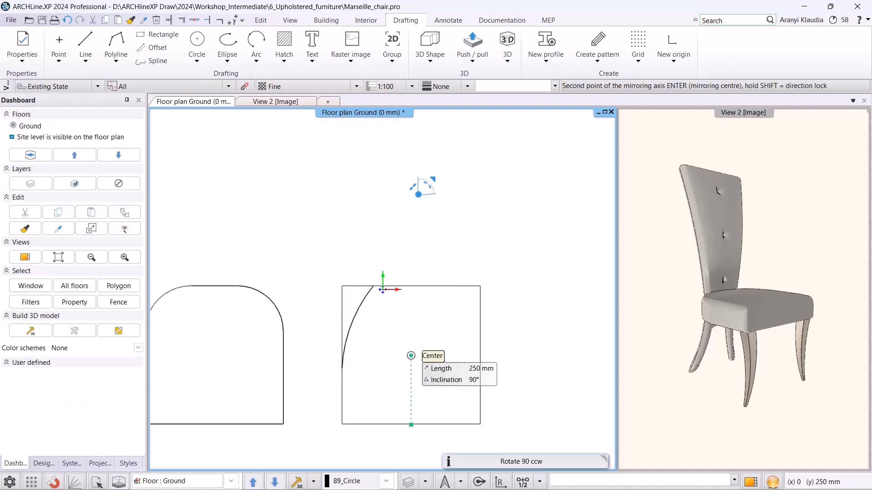
click(410, 287)
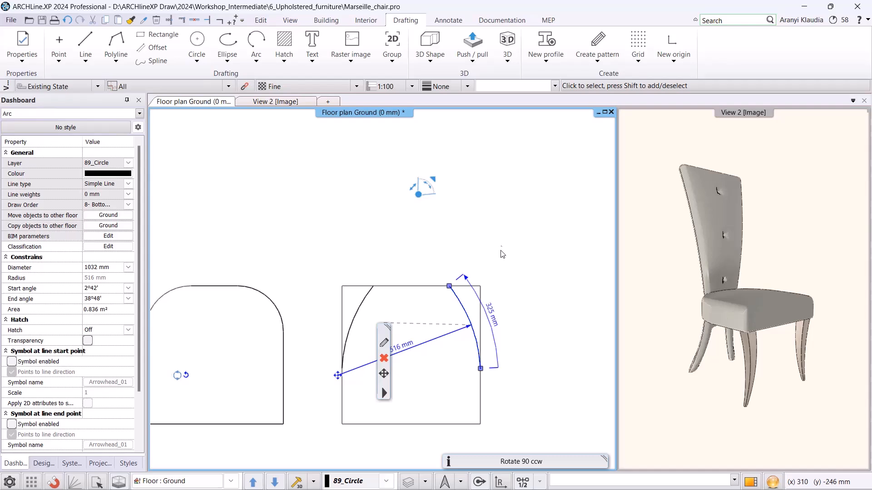
click(507, 237)
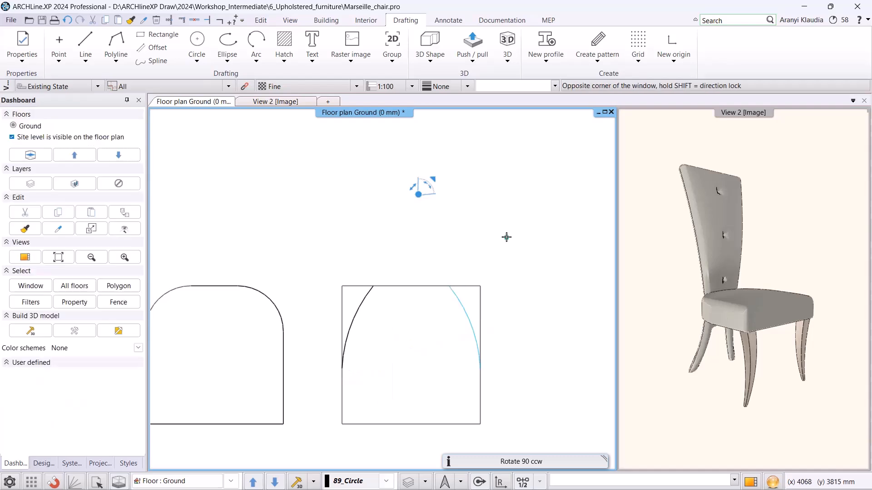
Trim away the square's two upper corners outside the arcs to form the tapered seat outline.
click(197, 21)
click(357, 287)
click(343, 300)
click(467, 286)
click(472, 292)
key(Escape)
scroll(437, 216, down, 2)
scroll(437, 216, down, 2)
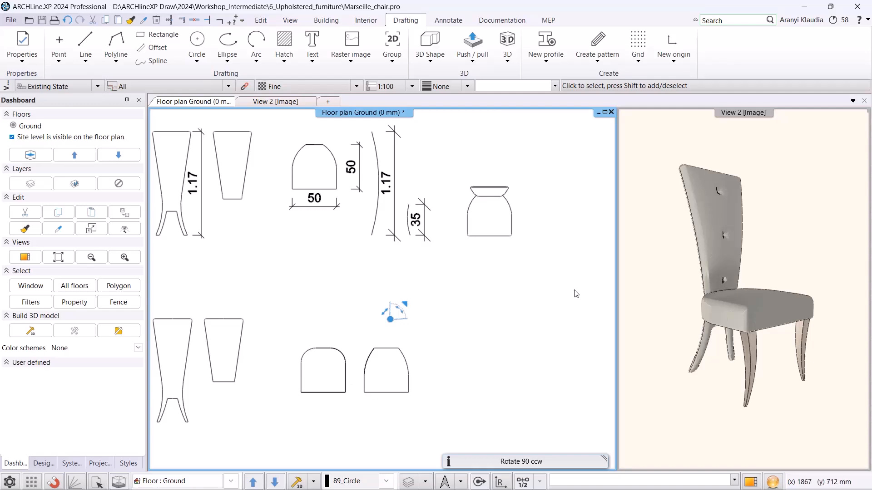
Draw a vertical arc spanning 1170 mm beside the seat outlines, bowed to the right with a radius of about 2260 mm.
middle_drag(544, 314, 486, 311)
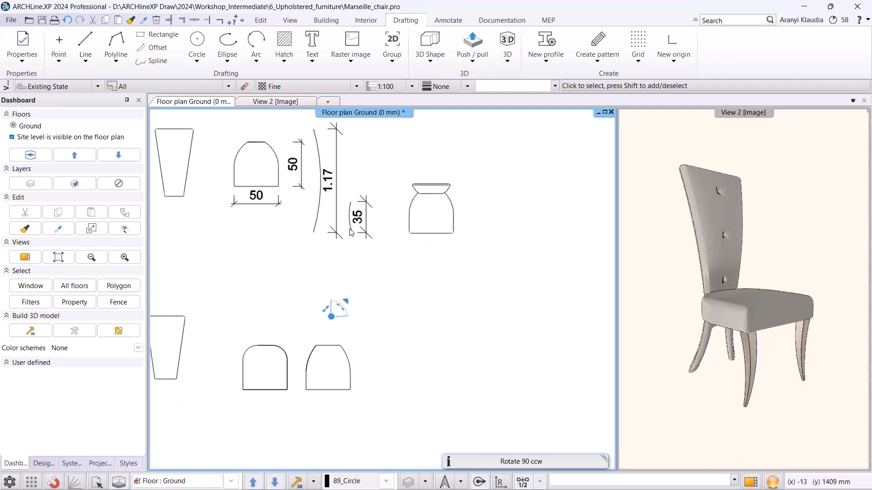
middle_drag(441, 294, 432, 288)
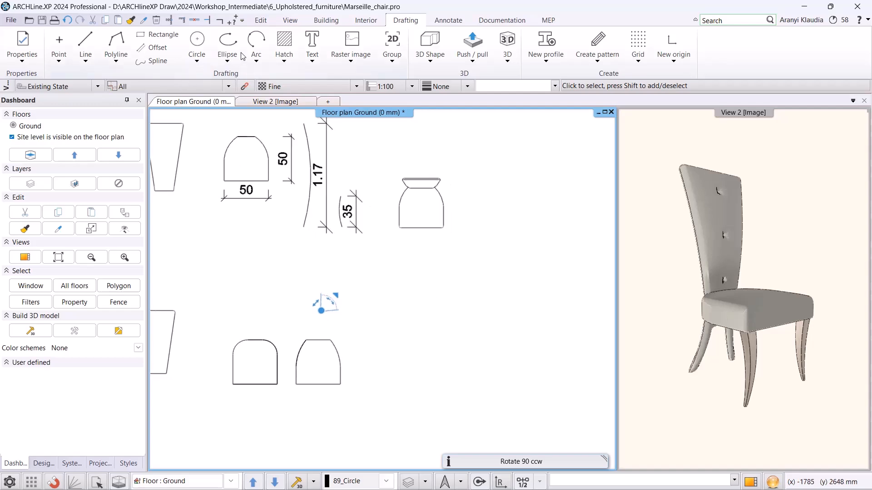
click(256, 41)
scroll(399, 359, up, 3)
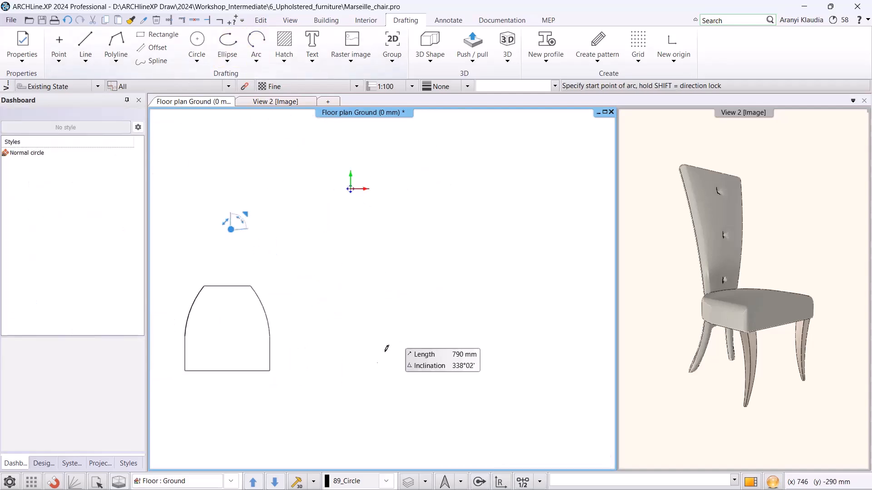
click(358, 368)
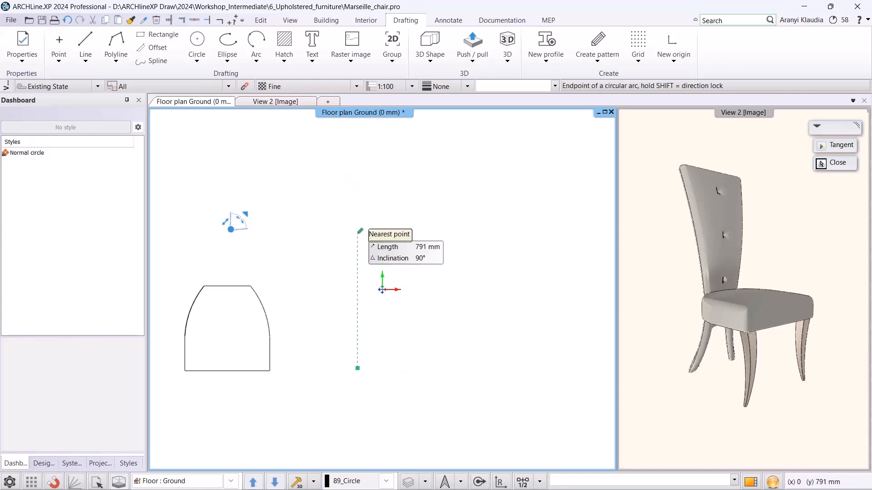
text(1170)
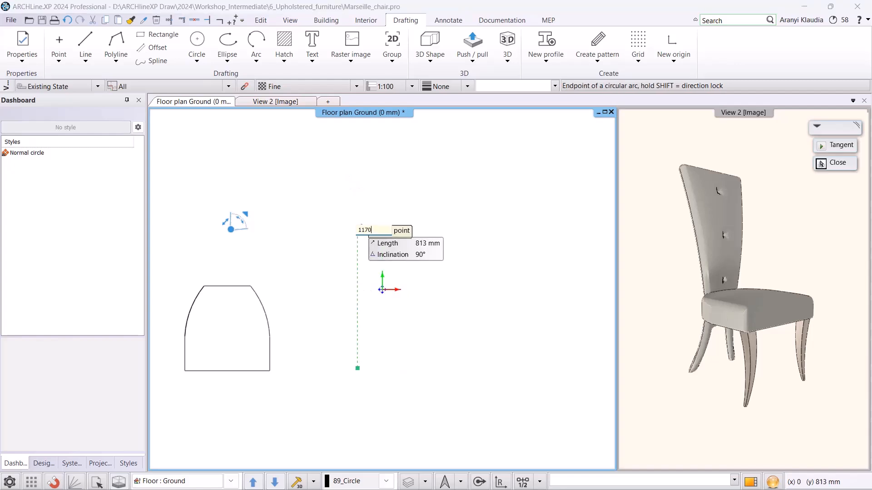
key(Return)
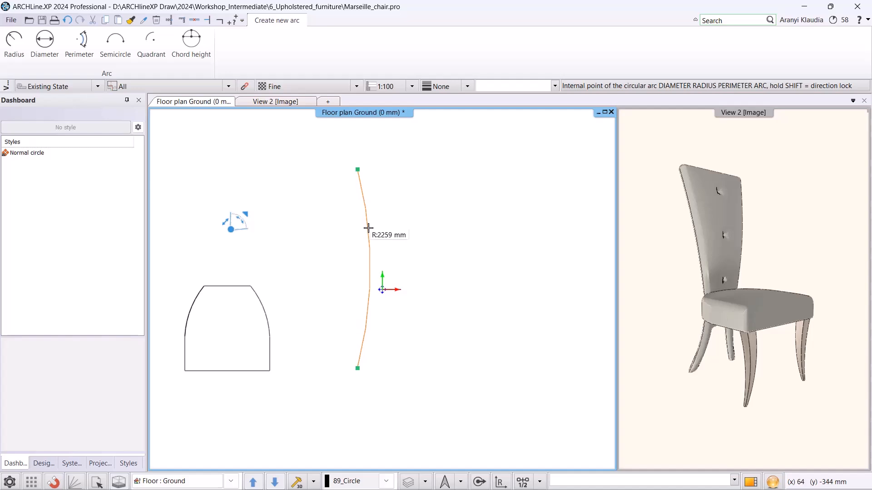
click(369, 229)
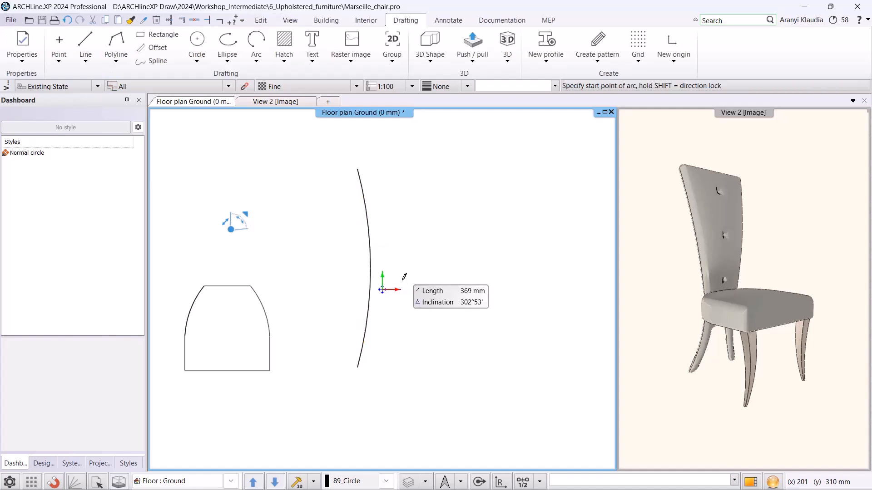
Draw a shorter vertical arc spanning 350 mm beside the tall one, bowed to the left with a radius of about 1040 mm.
middle_drag(409, 268, 366, 293)
scroll(409, 327, up, 1)
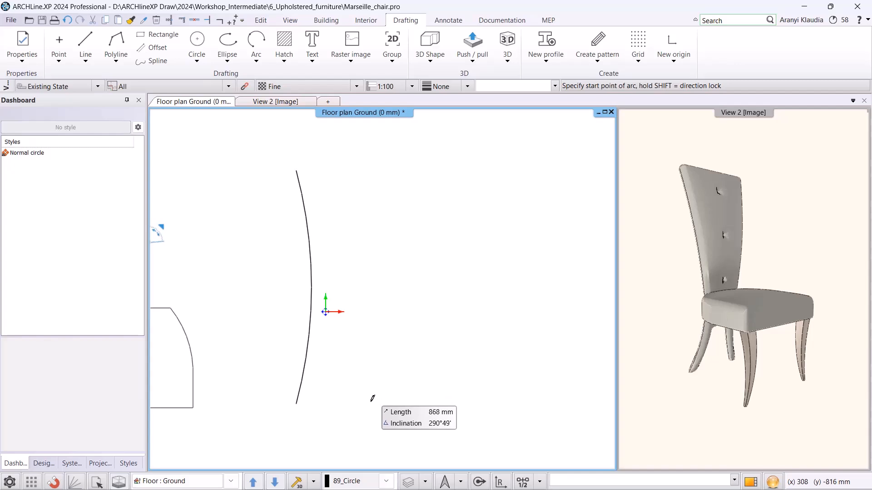
click(370, 402)
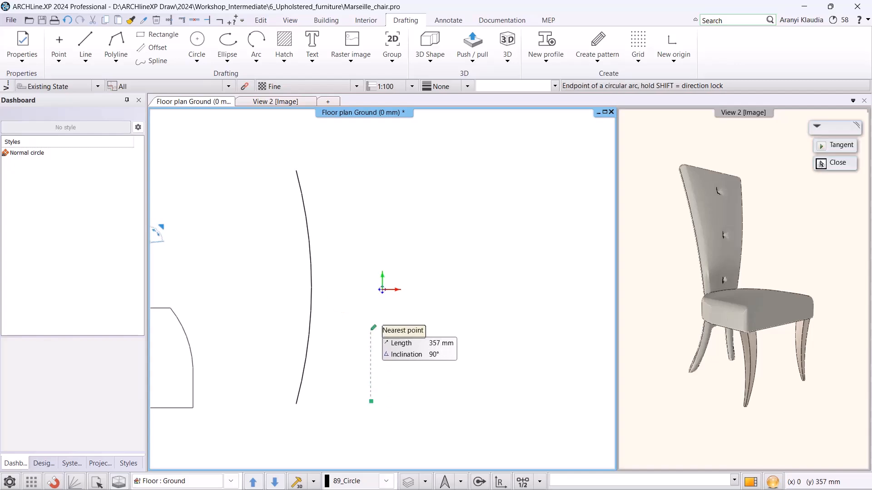
text(350)
key(Return)
scroll(372, 350, up, 2)
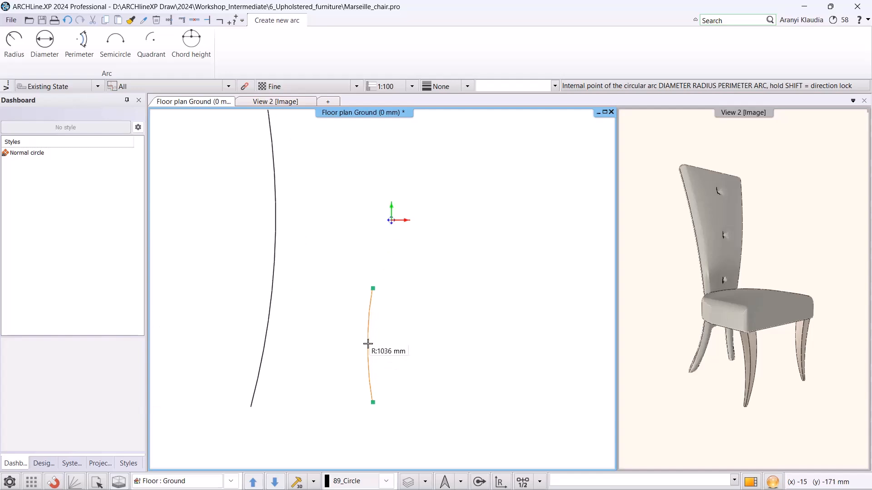
click(367, 346)
key(Escape)
scroll(448, 293, down, 5)
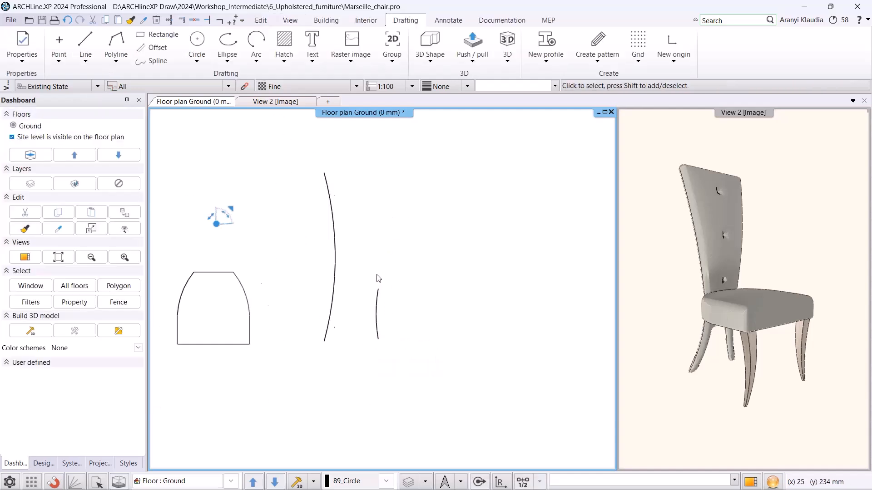
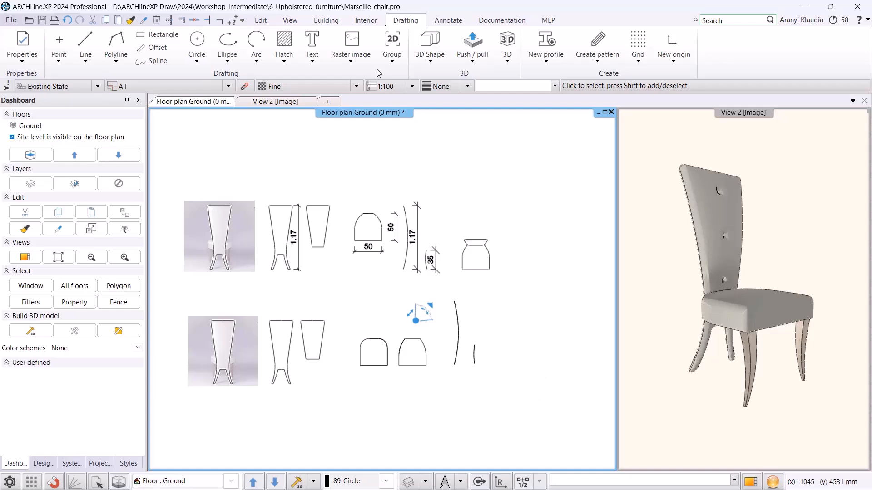
Start a Loft smart object and begin a custom profile from an existing item in the floor plan.
click(366, 20)
click(668, 61)
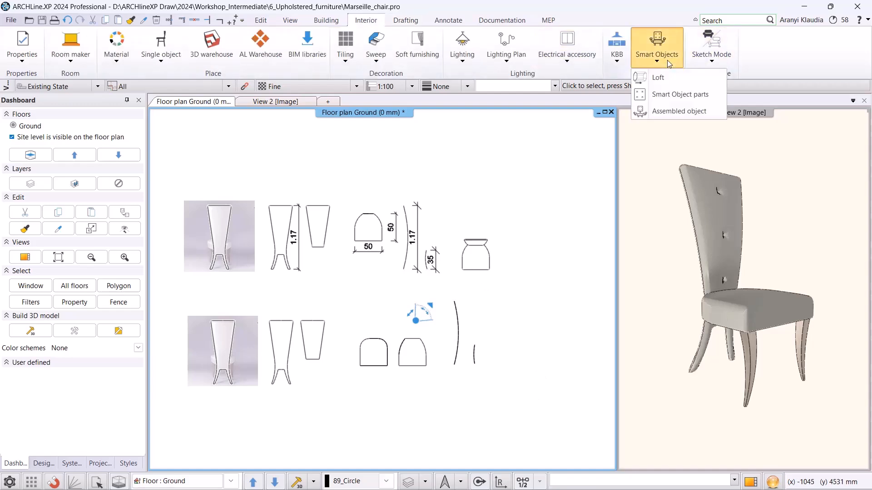
click(672, 79)
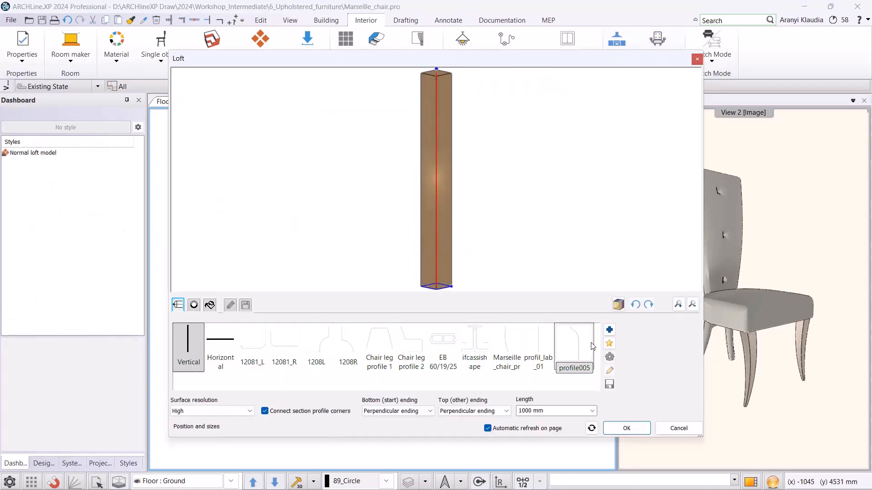
click(608, 344)
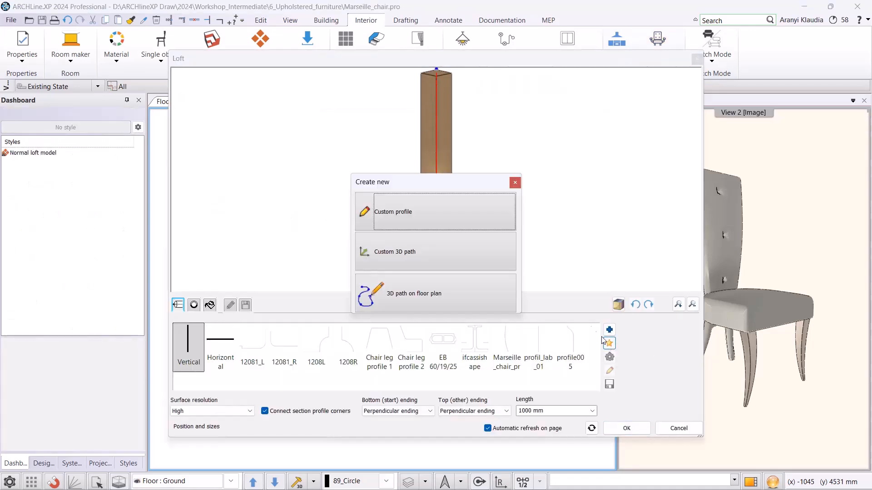
click(398, 212)
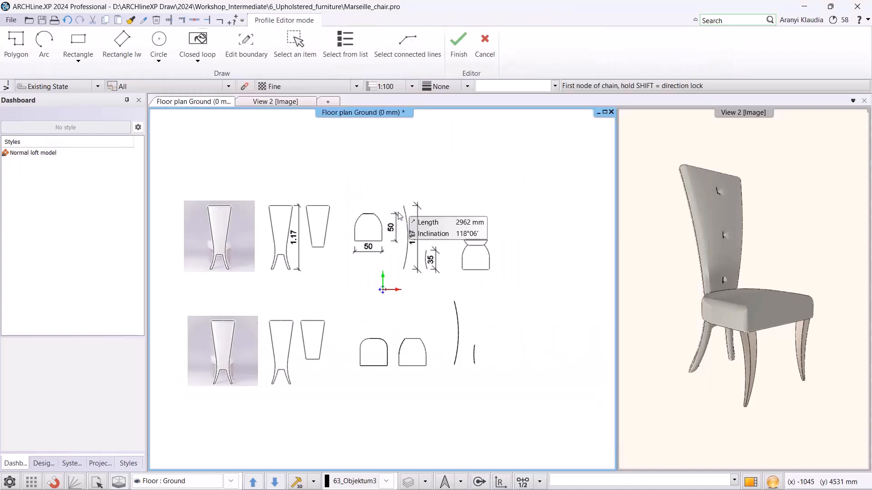
click(299, 43)
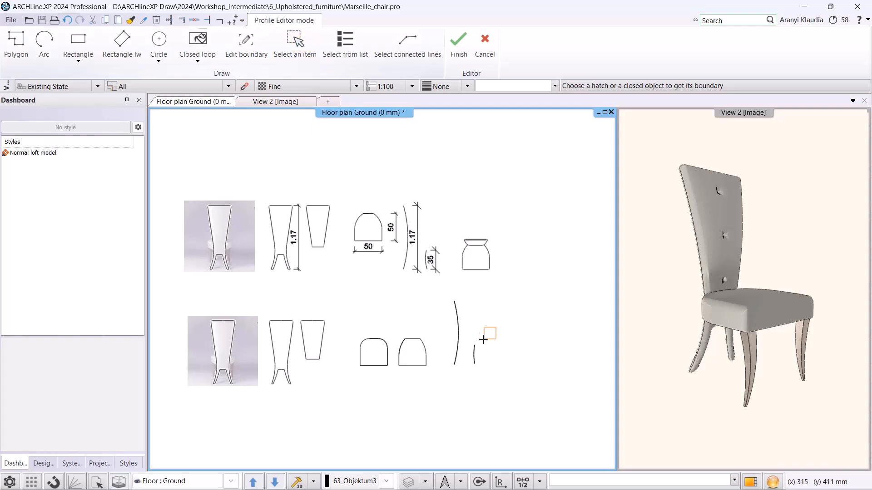
Use the short curved line in the lower row as the loft path, with both bottom and top endings set to Horizontal.
scroll(484, 333, up, 5)
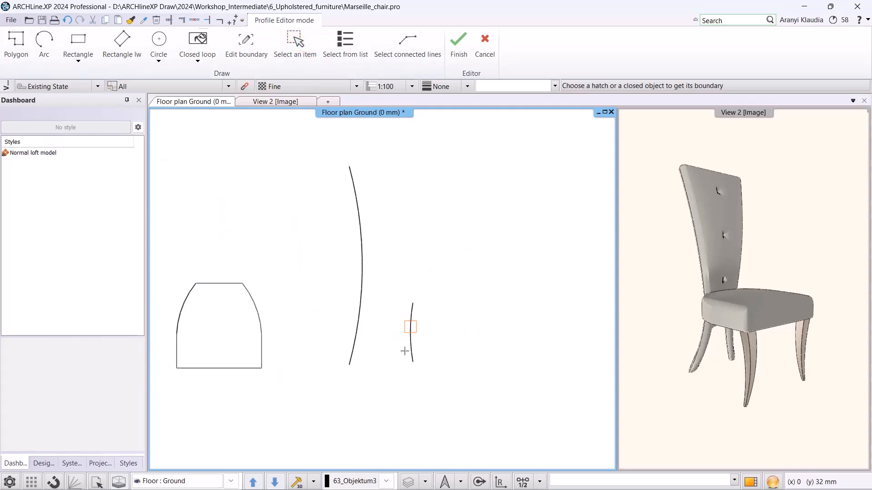
click(409, 330)
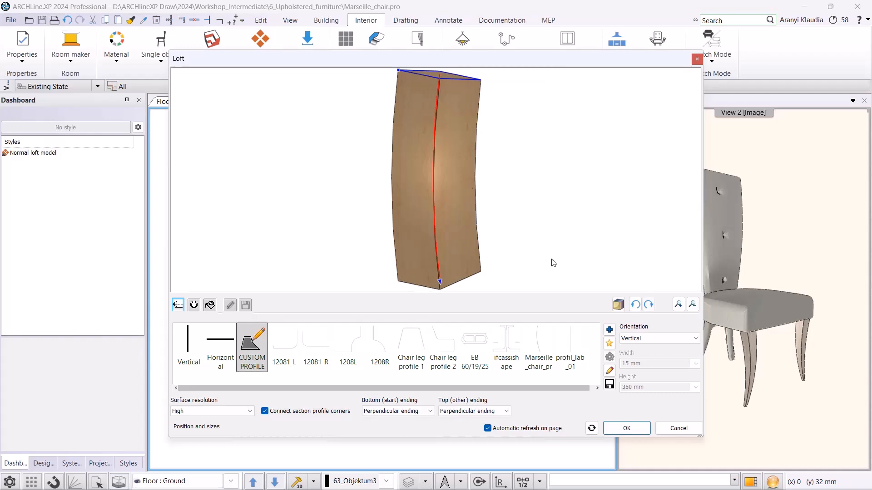
click(420, 412)
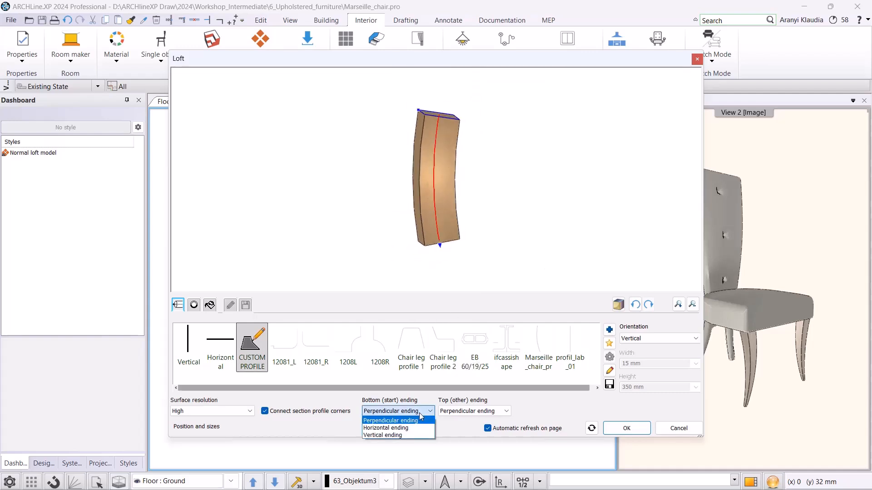
click(419, 428)
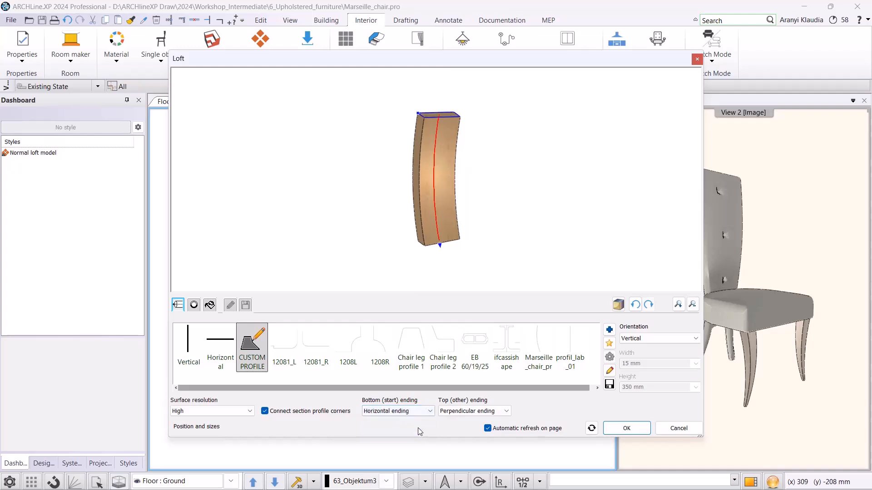
click(455, 411)
click(461, 428)
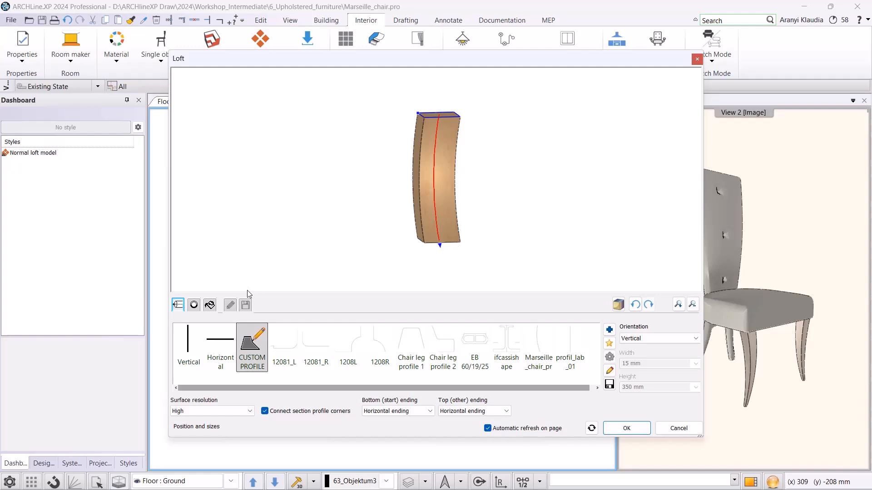
Set the loft's starting section profile to 50 mm width and 50 mm height.
click(194, 305)
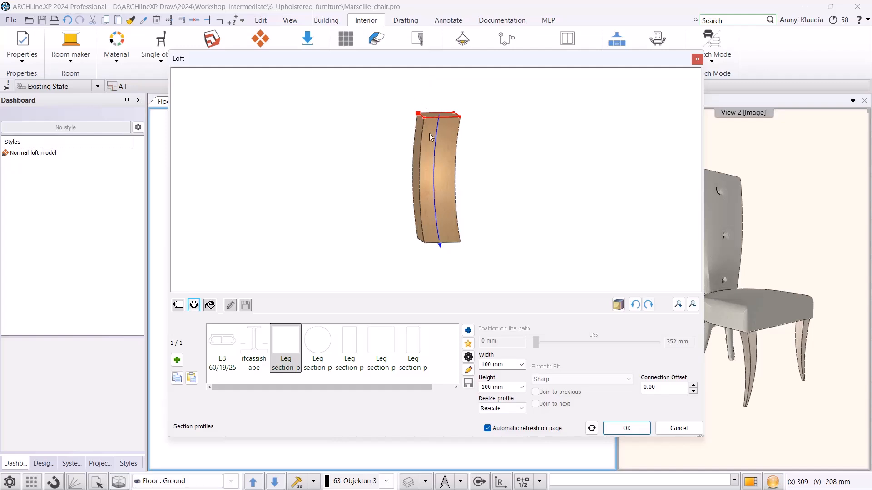
double_click(490, 365)
drag(488, 364, 469, 363)
text(50)
double_click(514, 387)
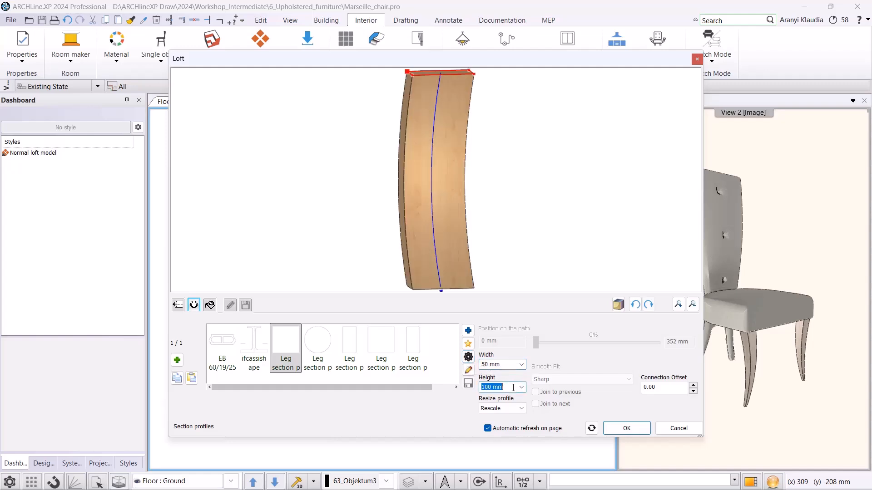
text(50)
click(520, 199)
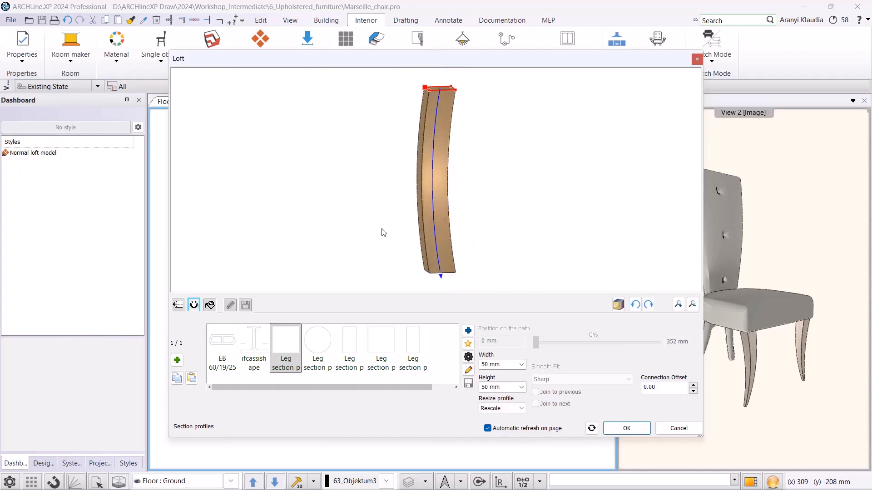
Add a second section profile at 100% of the path, sized 10 mm by 10 mm, to taper the leg.
click(177, 361)
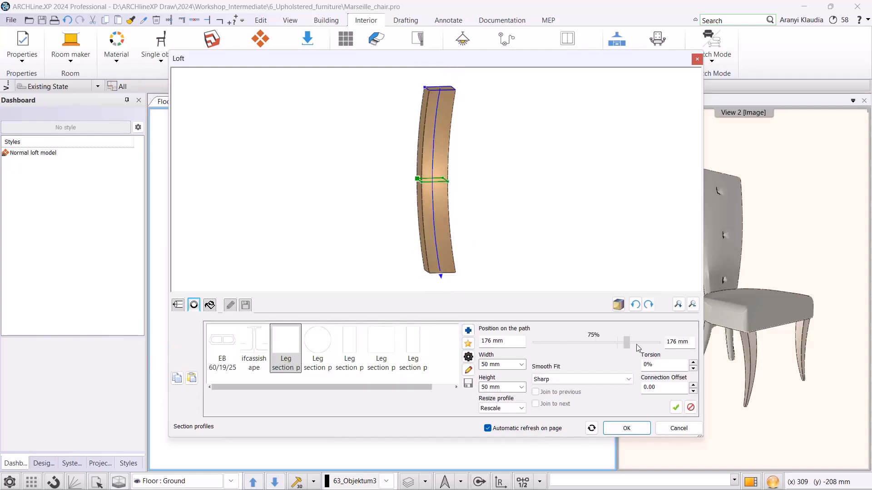
drag(657, 344, 660, 344)
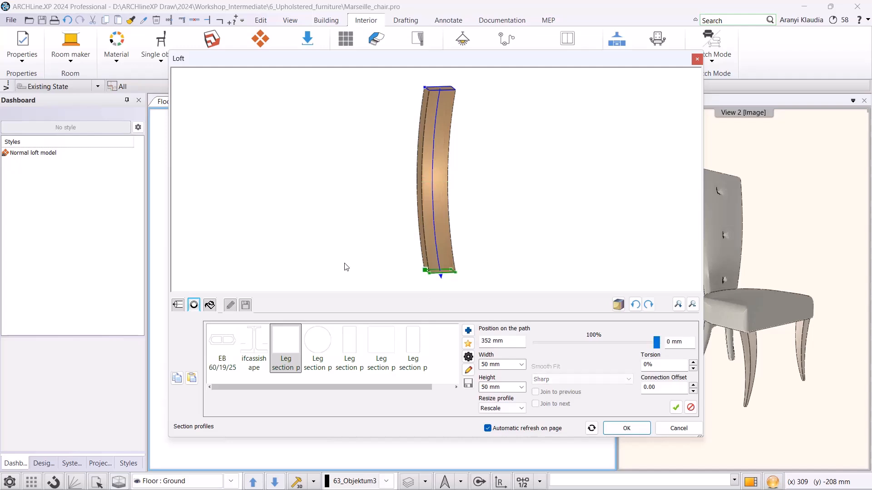
drag(489, 363, 474, 362)
text(10)
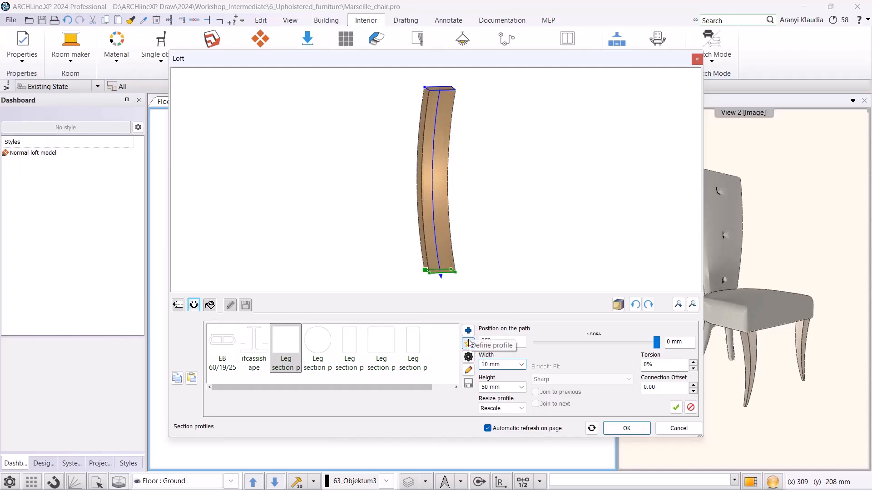
key(Tab)
text(1)
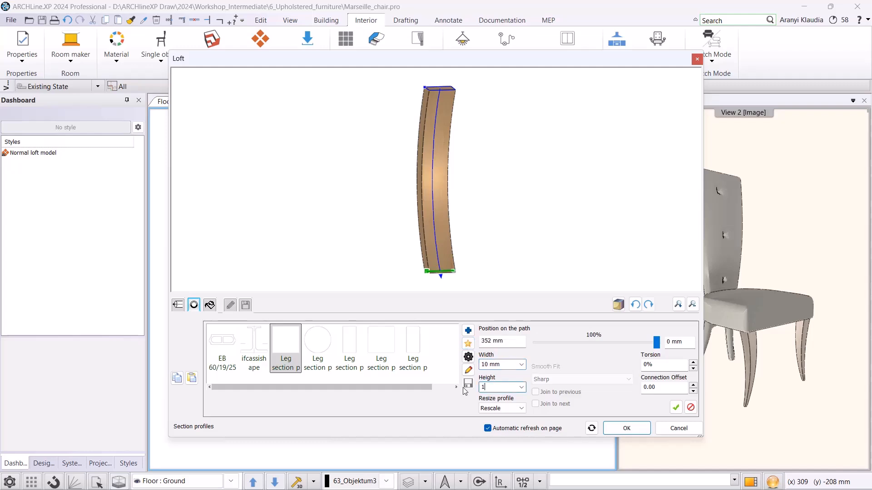
text(0)
key(Return)
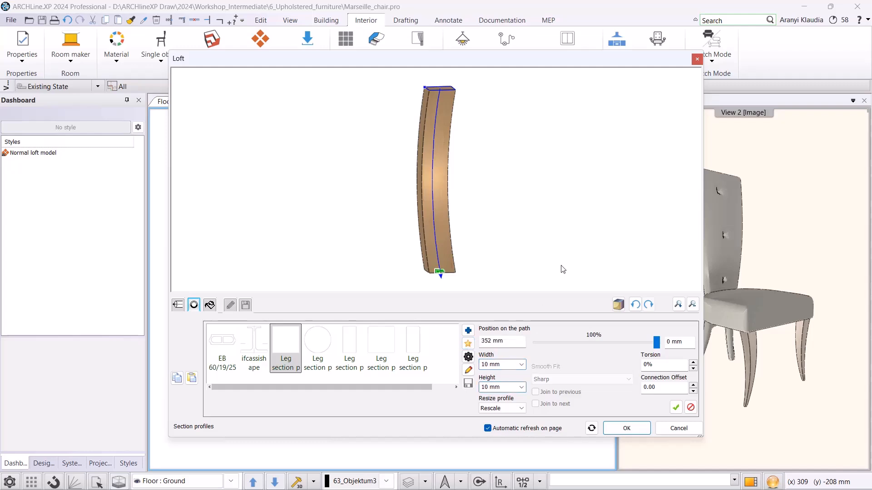
click(676, 407)
Apply the Egzot03 material to the tapered leg.
drag(436, 181, 404, 181)
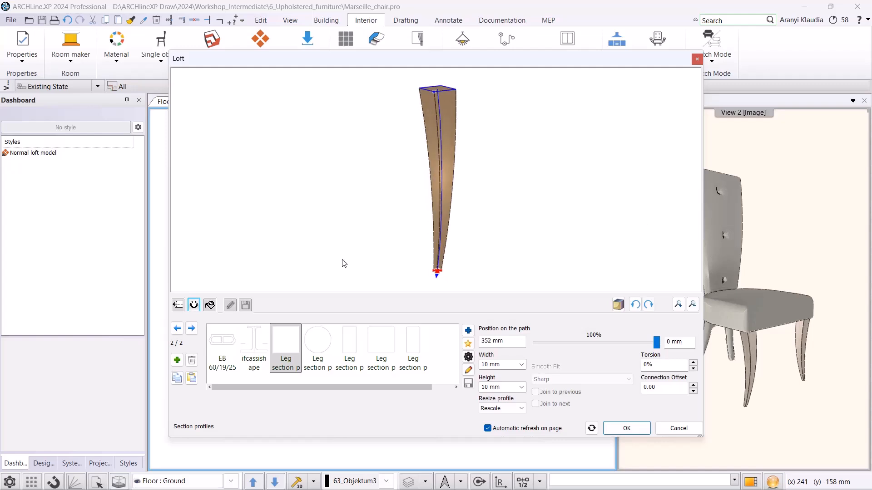
click(210, 305)
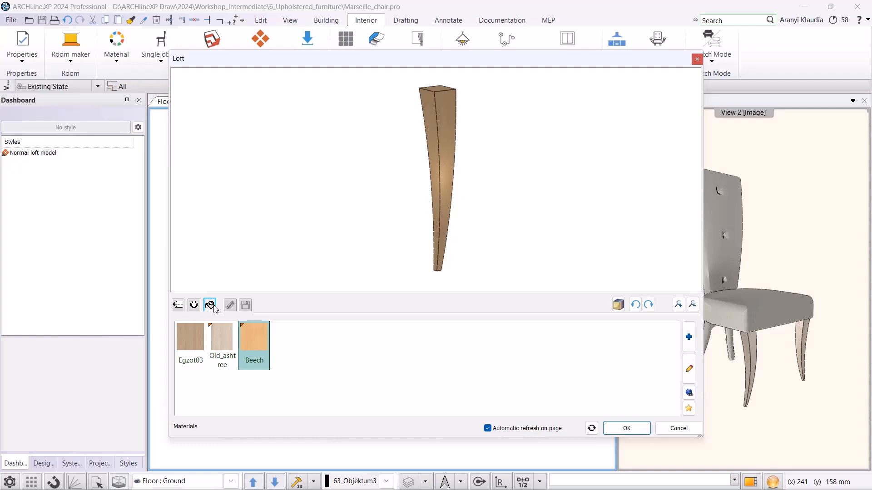
click(197, 343)
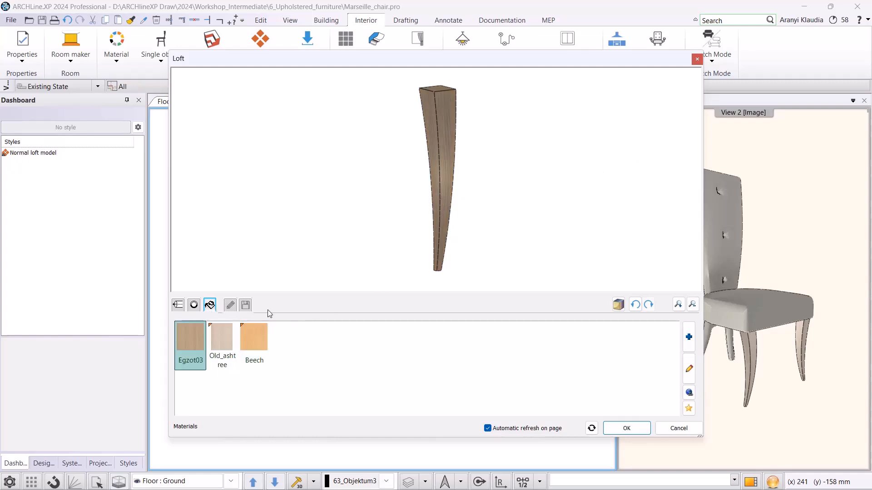
Save the leg to the library as MarsilleChair_leg in category DINING ROOM, subcategory Accessories, with producer Wenge.
click(245, 305)
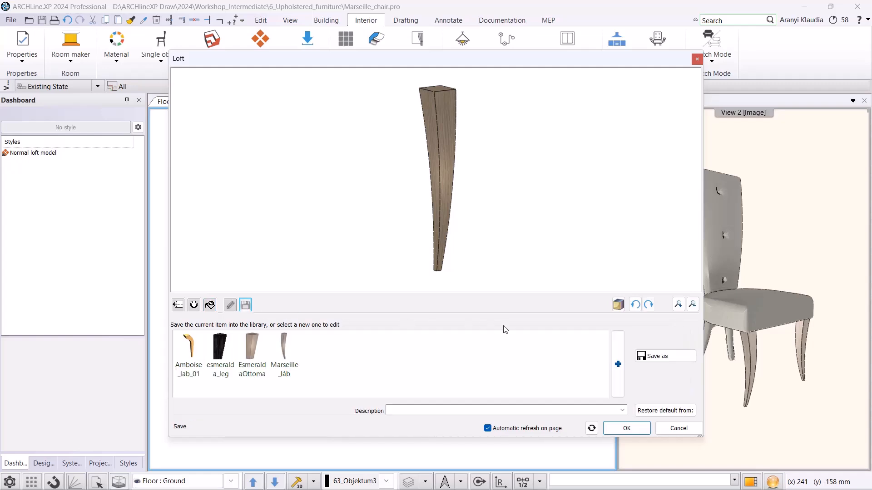
click(642, 358)
text(M)
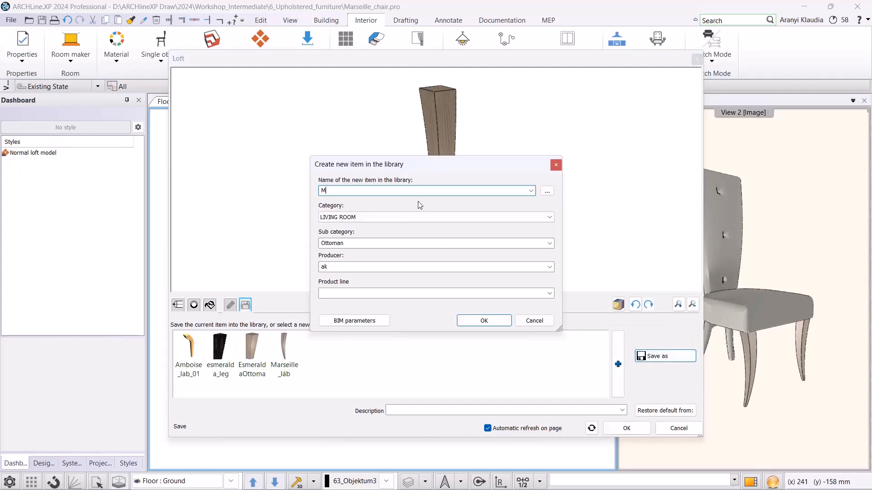
text(arsilleChair_leg)
click(445, 217)
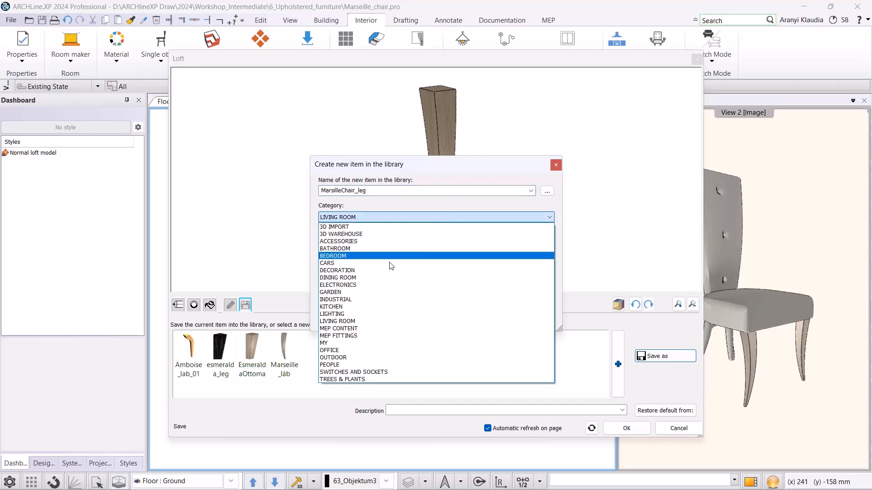
click(375, 277)
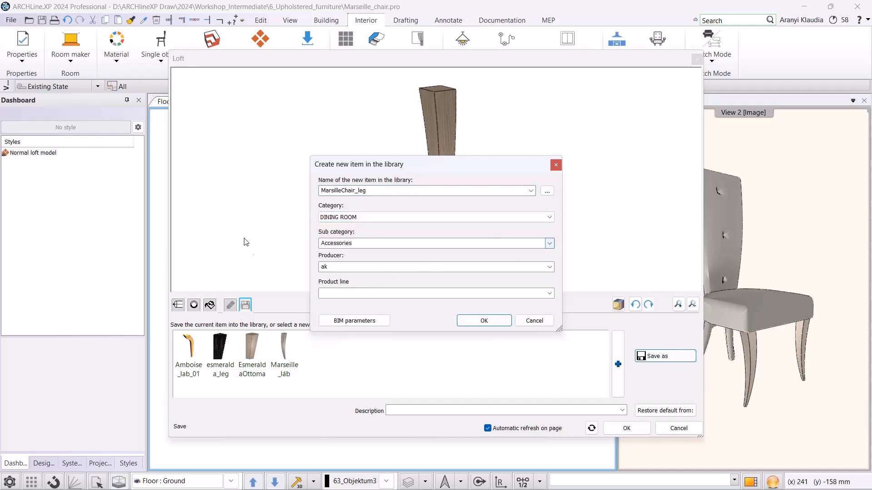
click(346, 268)
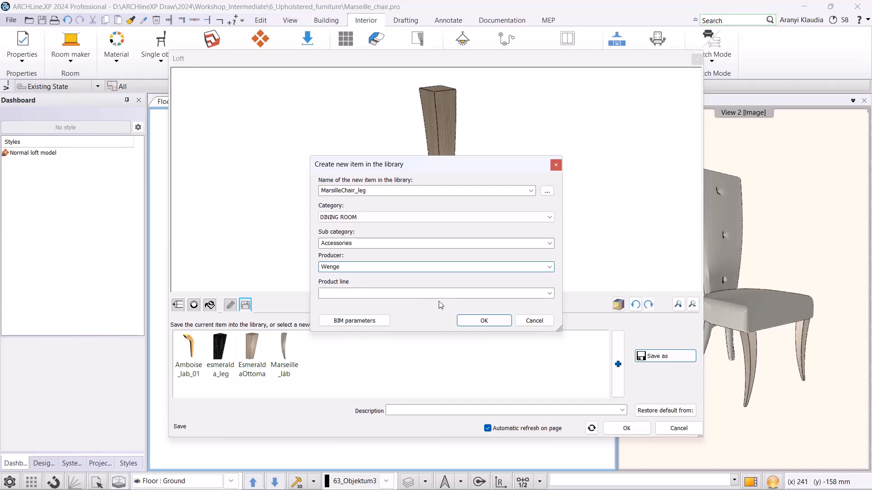
click(482, 322)
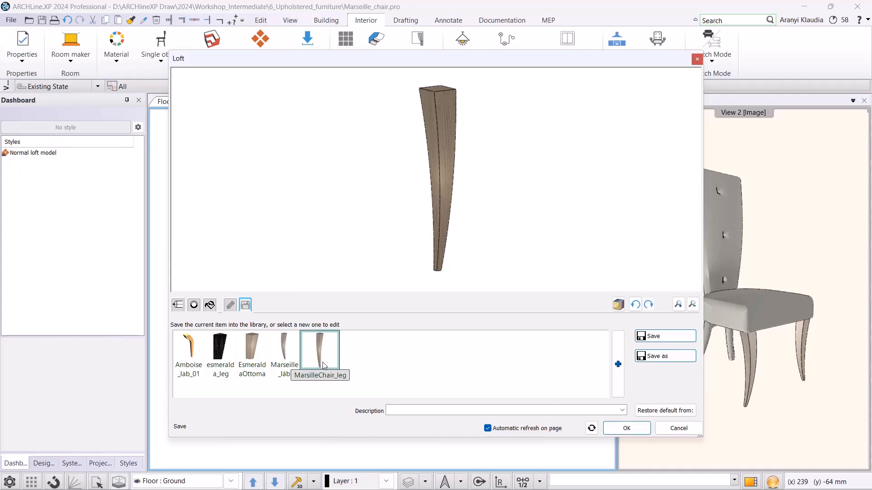
Accept the loft and place the leg on the floor plan beside the finished chair's plan symbol.
click(626, 428)
scroll(488, 185, down, 3)
scroll(392, 244, up, 3)
scroll(391, 246, up, 2)
click(375, 272)
key(Escape)
Make the 3D view the main window and inspect the placed leg next to the finished chair.
click(650, 261)
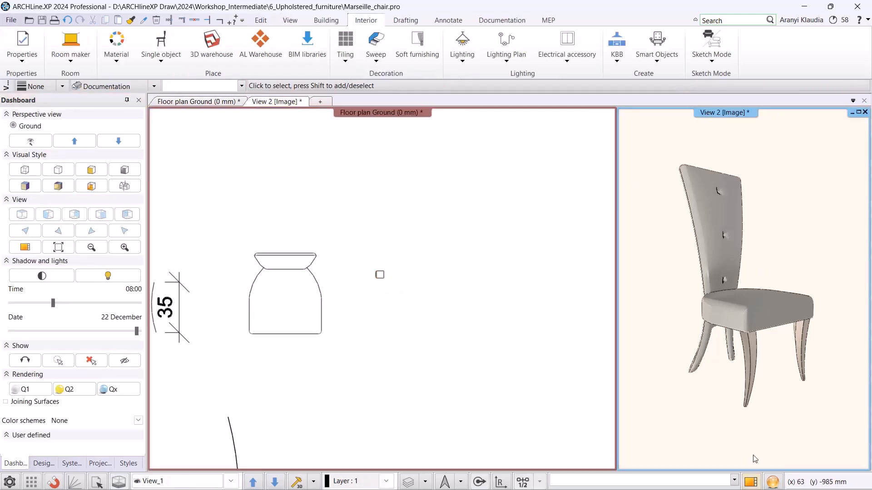
click(754, 479)
middle_drag(526, 345, 418, 350)
scroll(481, 352, down, 2)
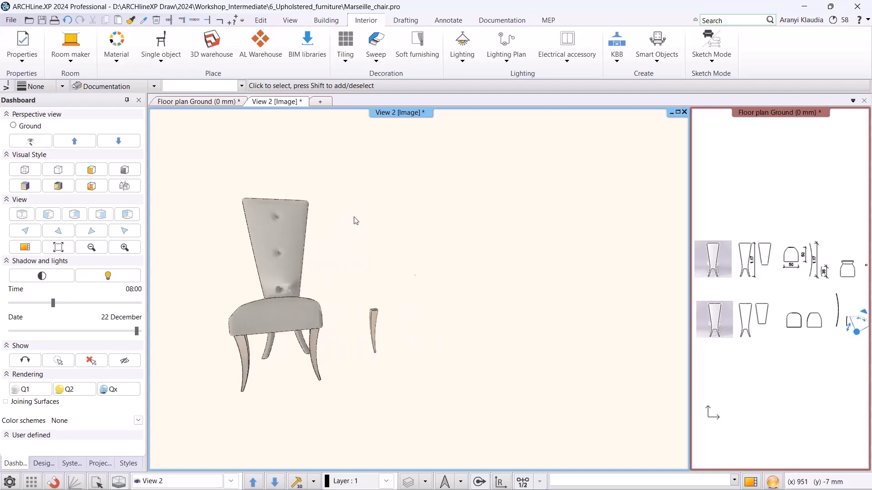
Return to the floor plan and start a new Smart Object part with Horizontal orientation for the seat.
click(184, 101)
scroll(586, 335, down, 2)
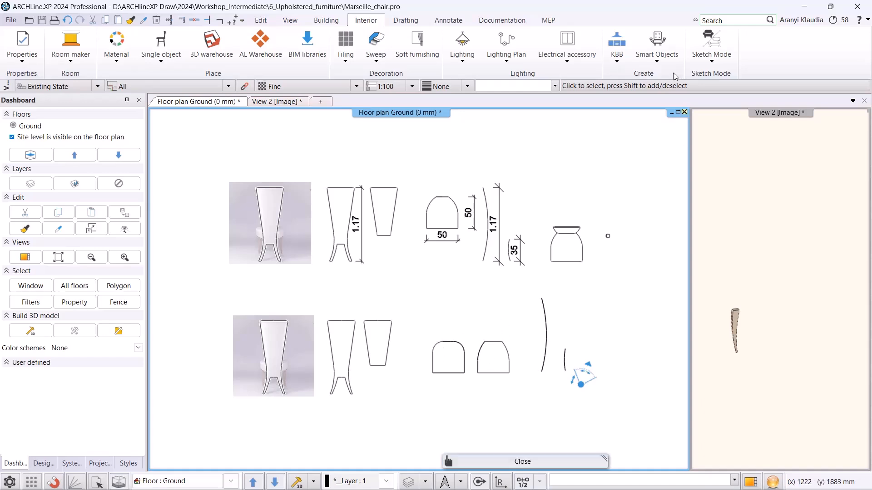
click(656, 54)
click(659, 94)
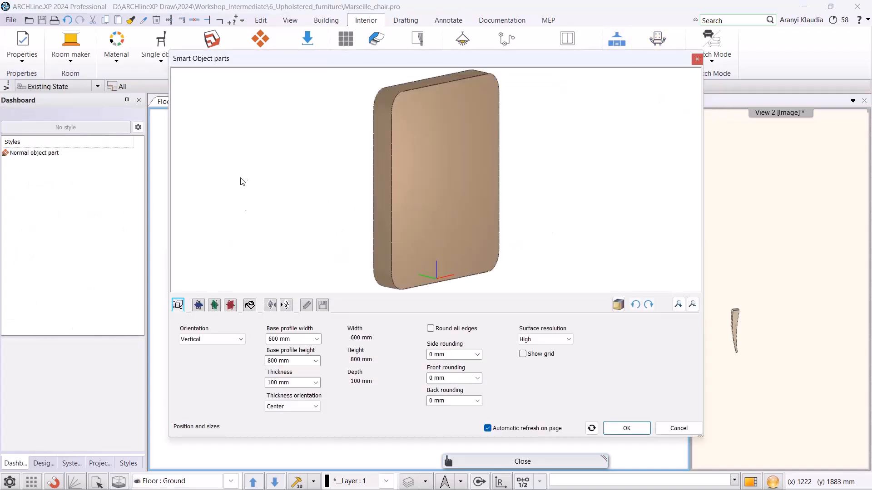
click(202, 344)
click(193, 356)
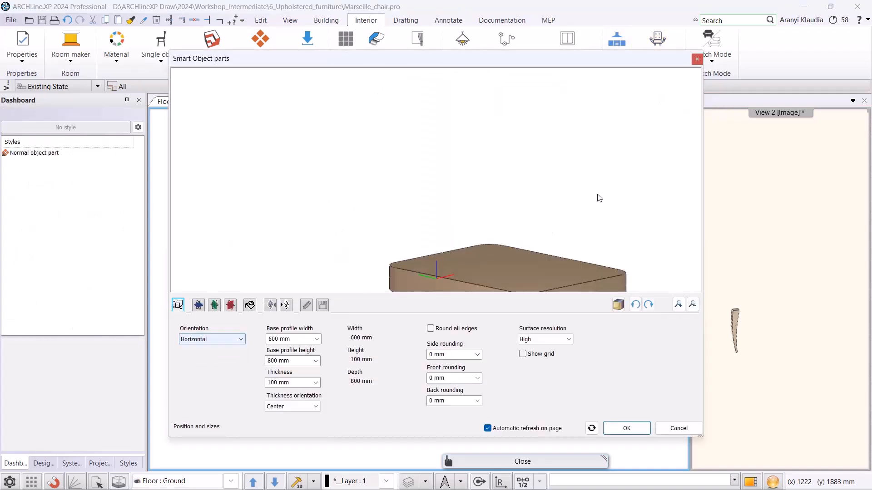
Define the seat's frontal profile from the closed outline with the straight narrow back edge in the lower row.
click(230, 305)
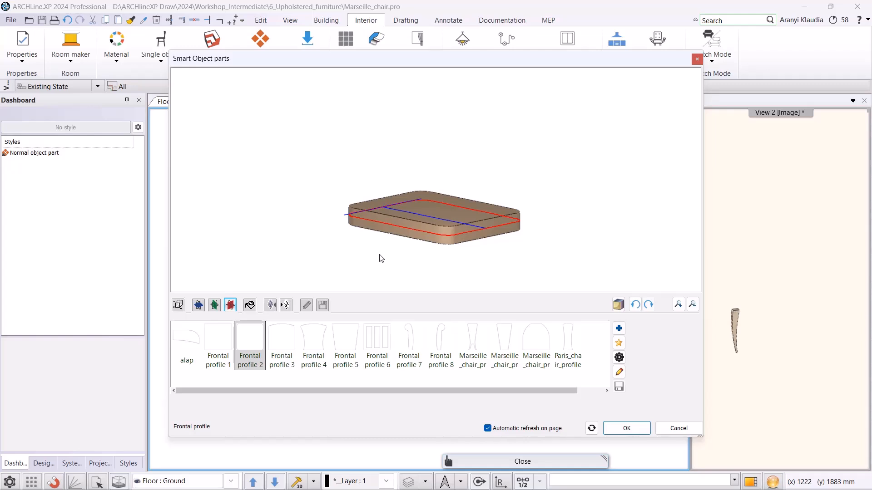
click(618, 343)
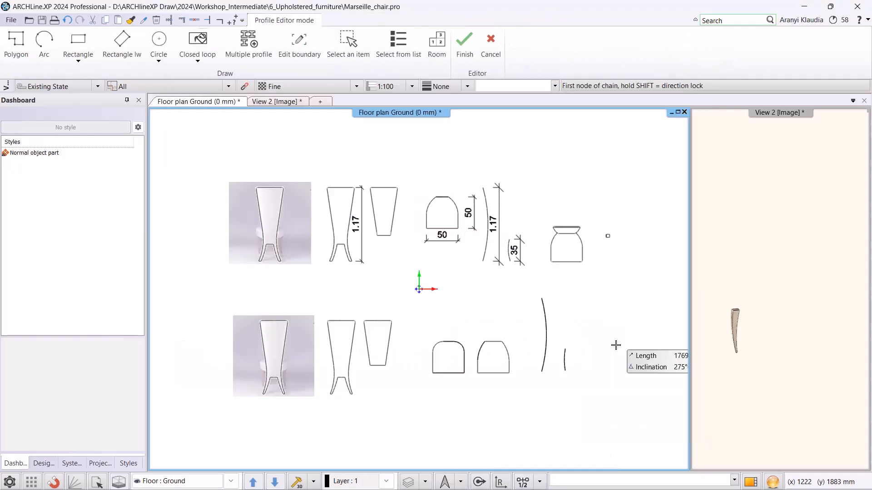
click(209, 64)
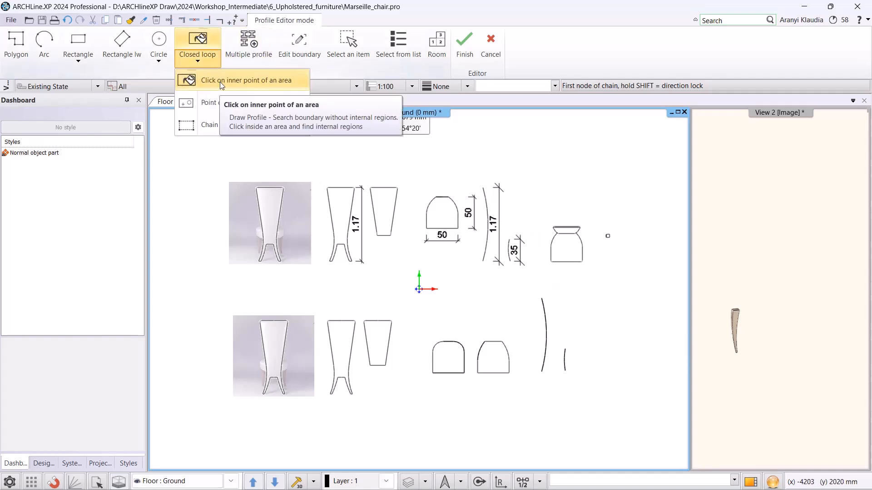
click(219, 81)
scroll(575, 388, up, 2)
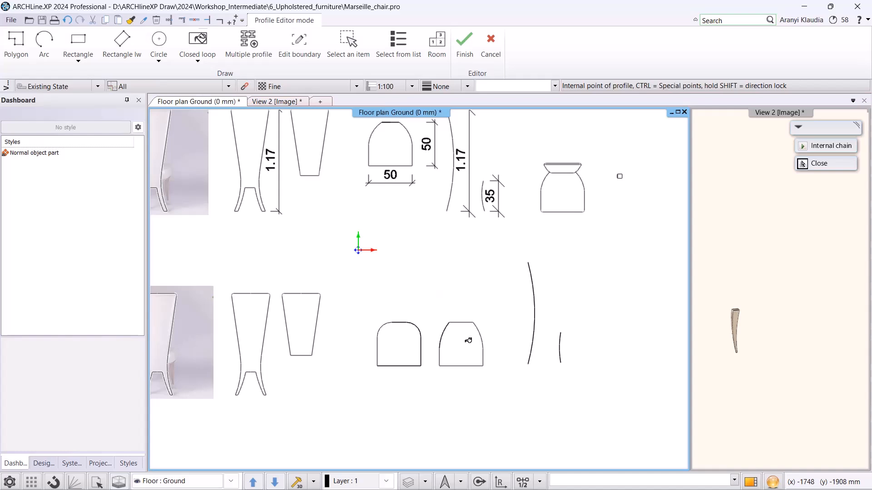
click(468, 340)
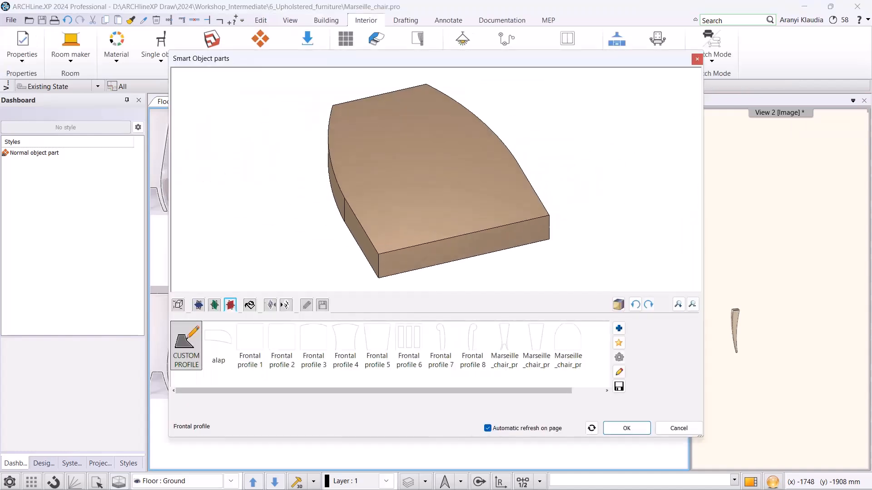
Set the seat part's base profile width and height to 500 mm each, keeping the 100 mm thickness.
click(178, 304)
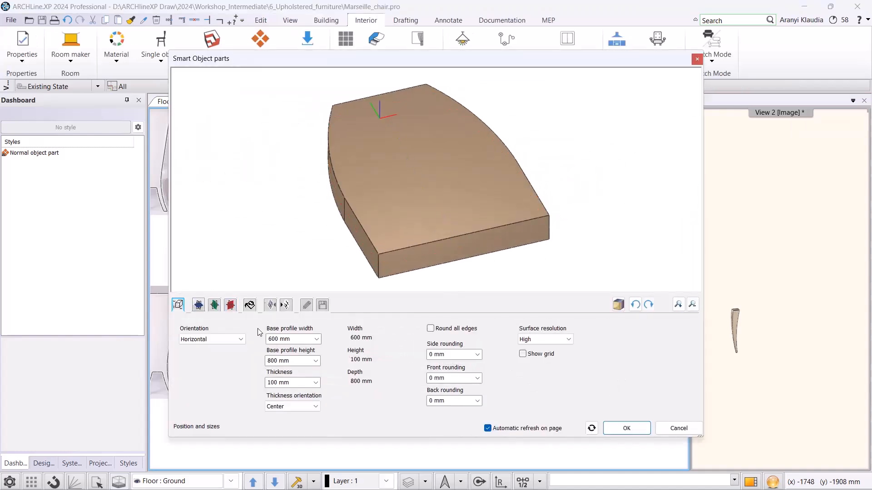
triple_click(272, 339)
text(5)
triple_click(268, 360)
text(500)
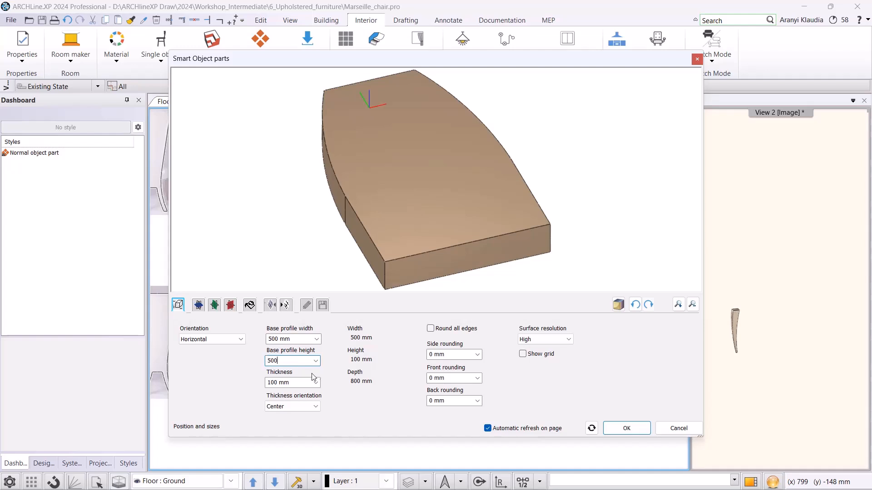
triple_click(301, 384)
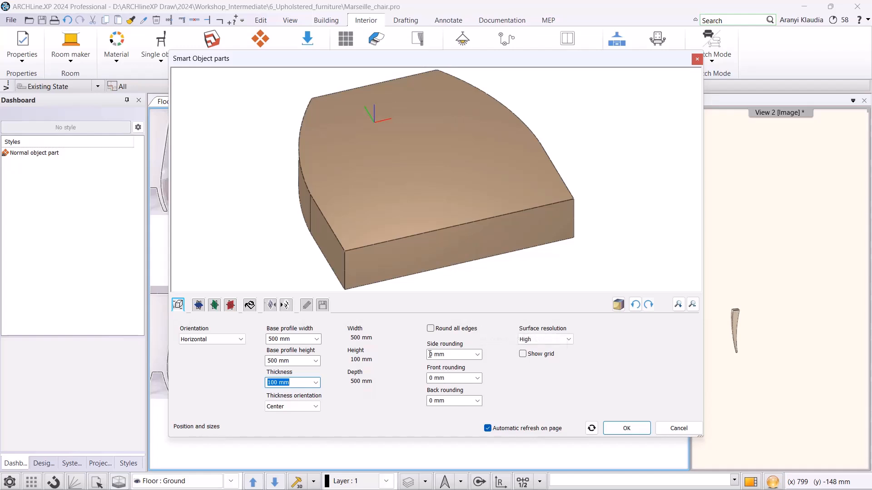
Set the seat's side and front rounding to 20 mm and its back rounding to 10 mm, keeping High surface resolution.
triple_click(446, 353)
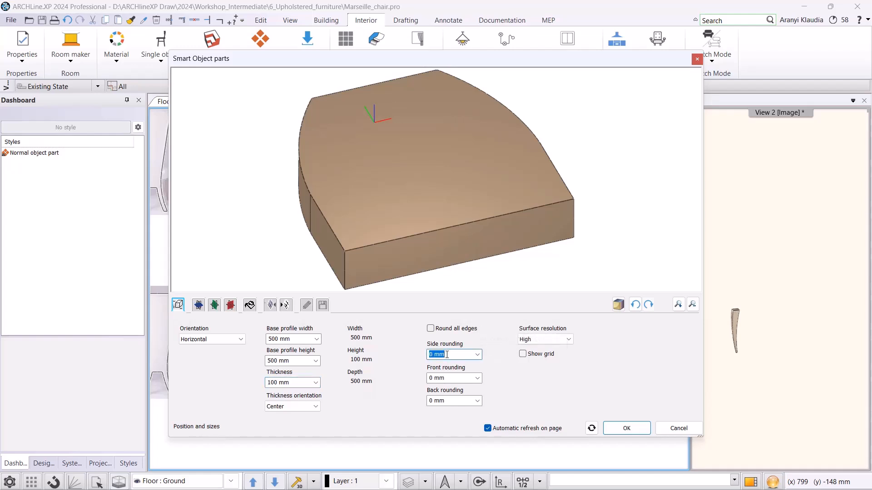
text(20)
triple_click(450, 377)
text(20)
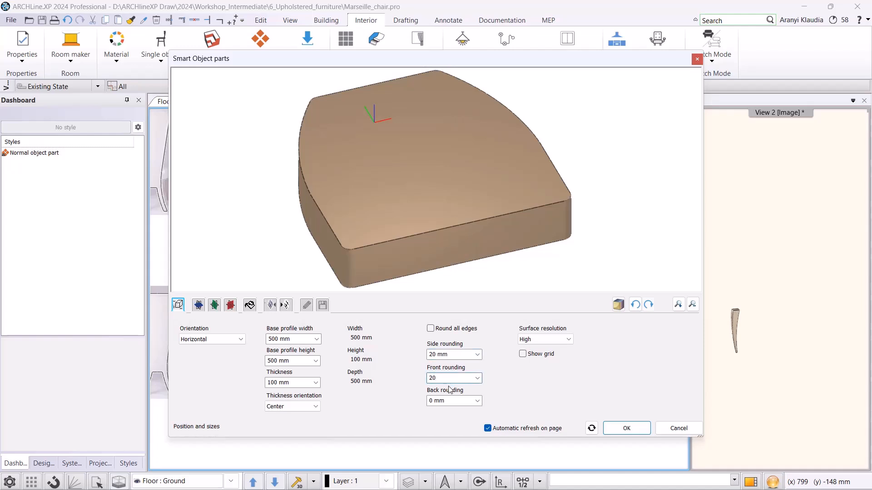
triple_click(445, 401)
text(10)
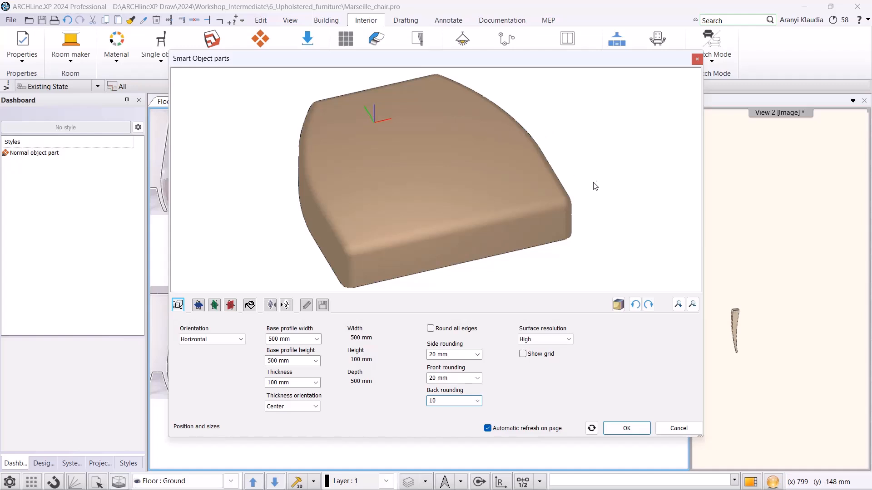
key(Return)
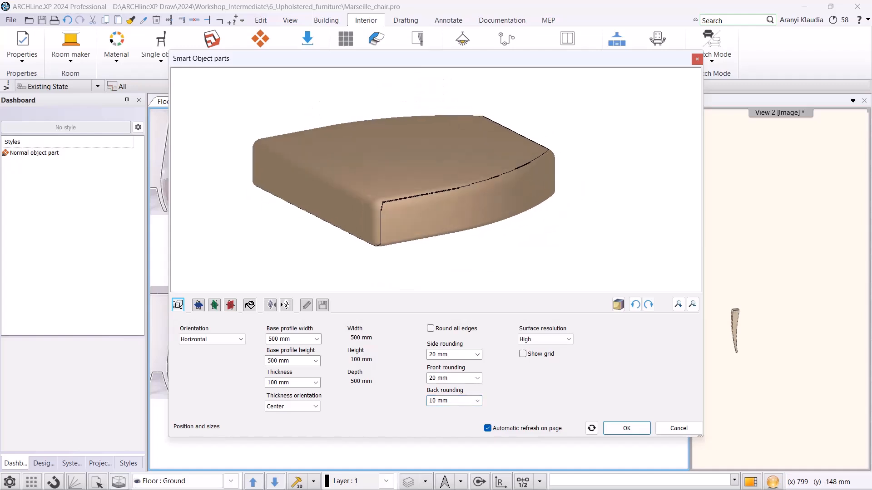
drag(459, 205, 602, 202)
click(552, 341)
click(538, 357)
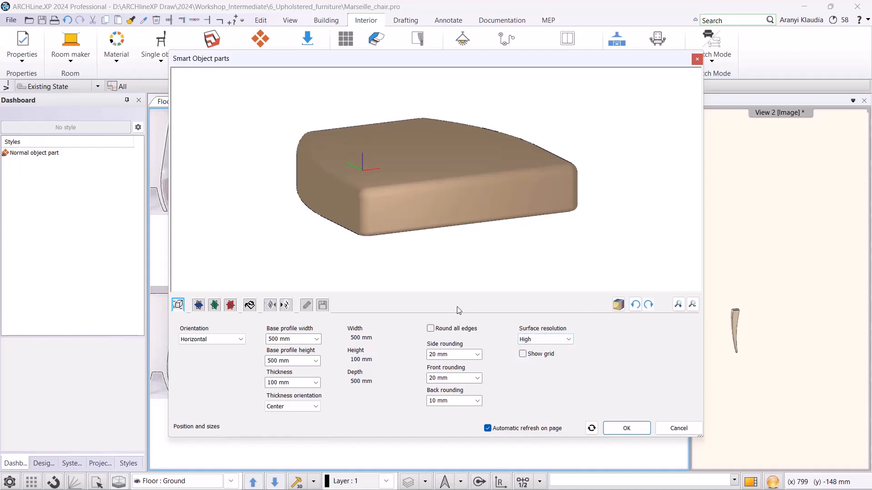
Give the seat the Cream_01 material and apply a full-surface Pillow effect with 50 mm padding depth.
click(251, 306)
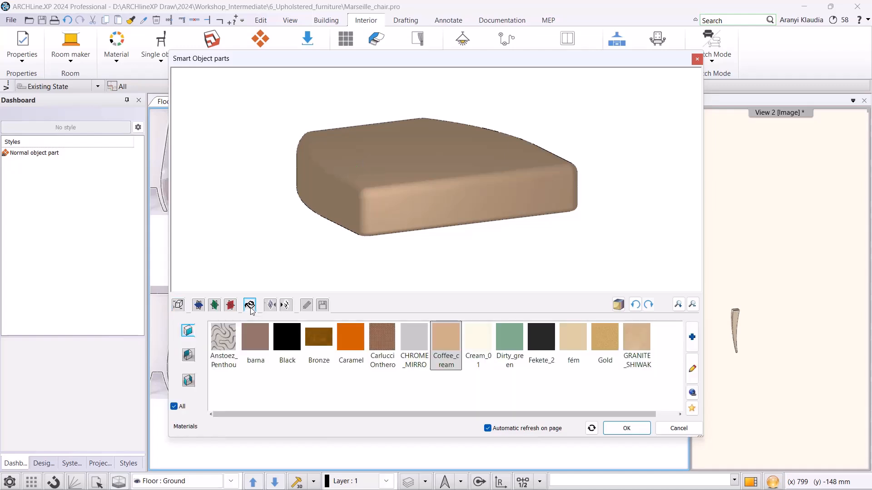
click(472, 349)
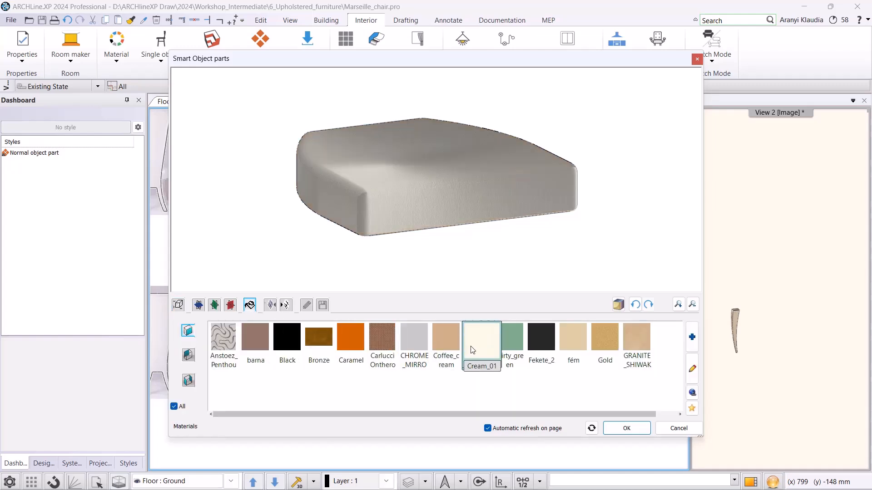
click(272, 305)
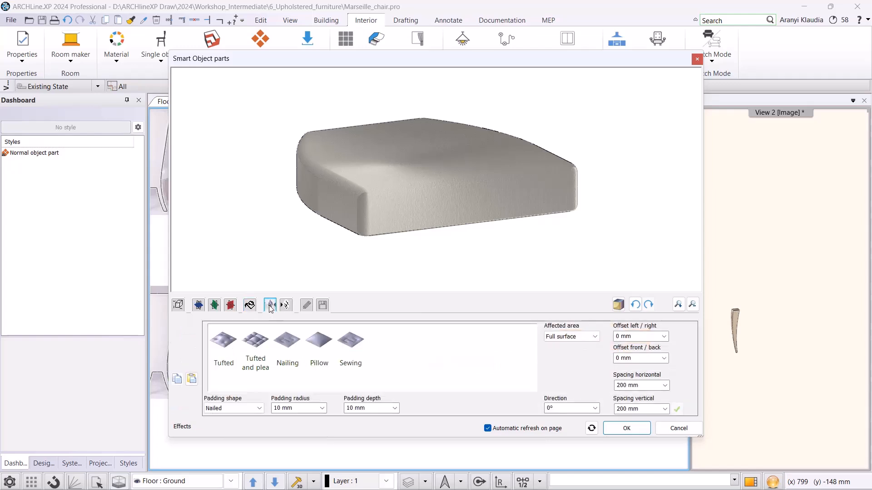
click(327, 354)
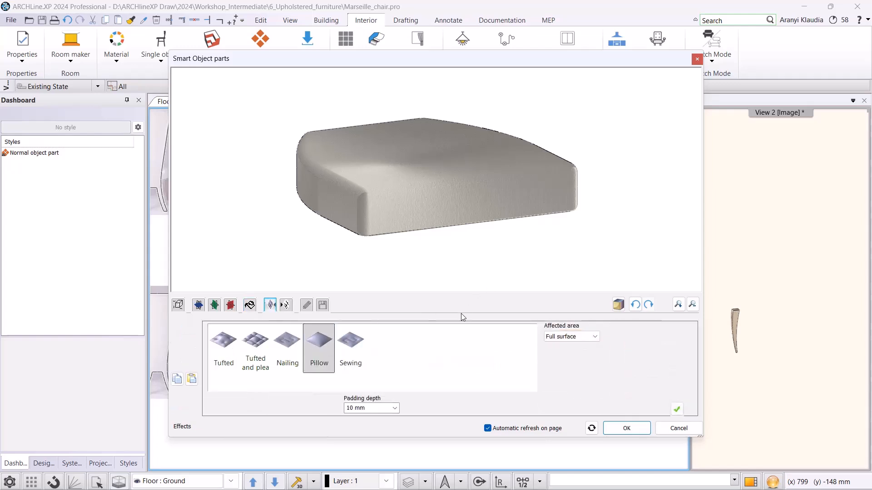
click(376, 407)
text(50)
click(563, 228)
click(677, 410)
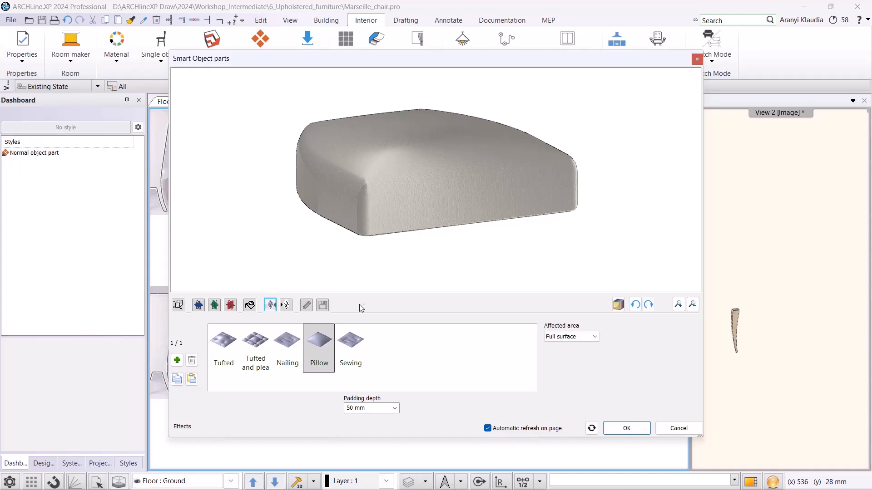
Save the seat part to the library as MarseilleChair_seat.
click(323, 306)
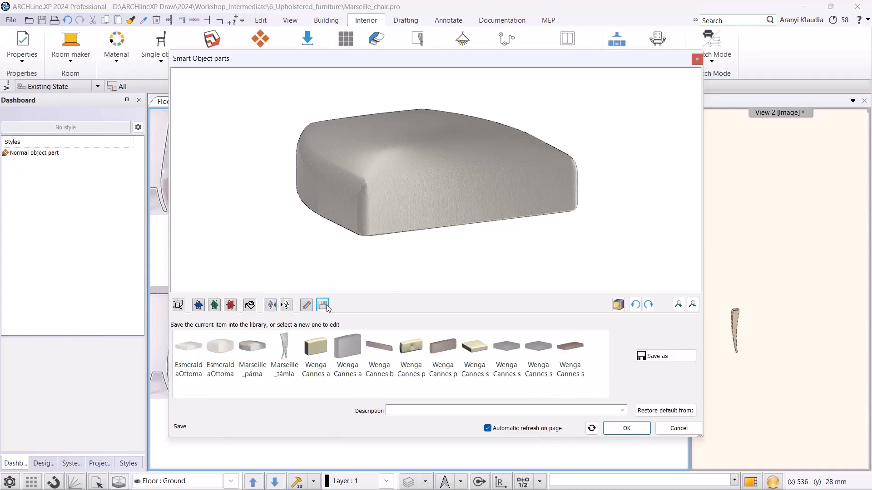
click(657, 360)
text(Mar)
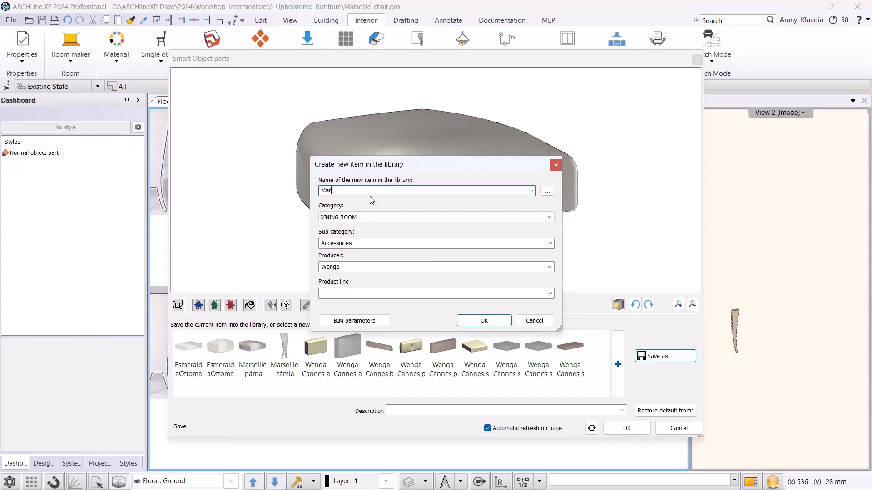
text(seilleChair_seat)
click(496, 321)
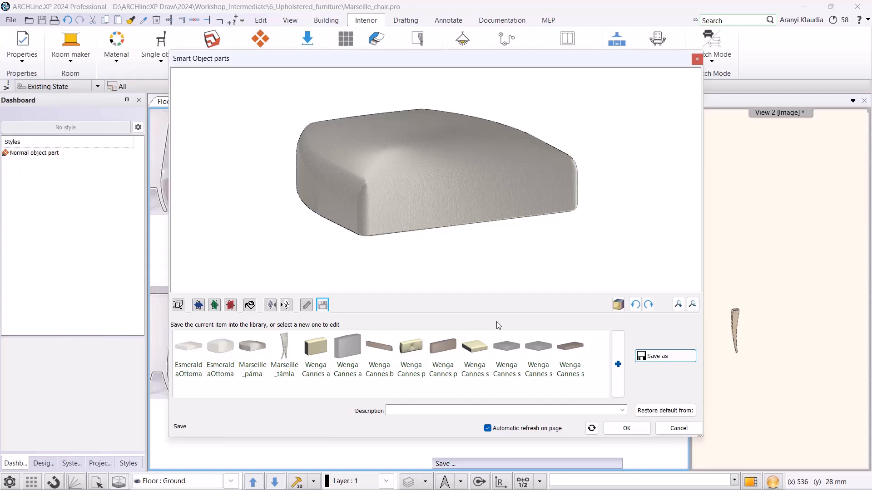
Finish the seat part and place one copy in the floor plan, in the empty area beside the upper row of outlines.
click(618, 427)
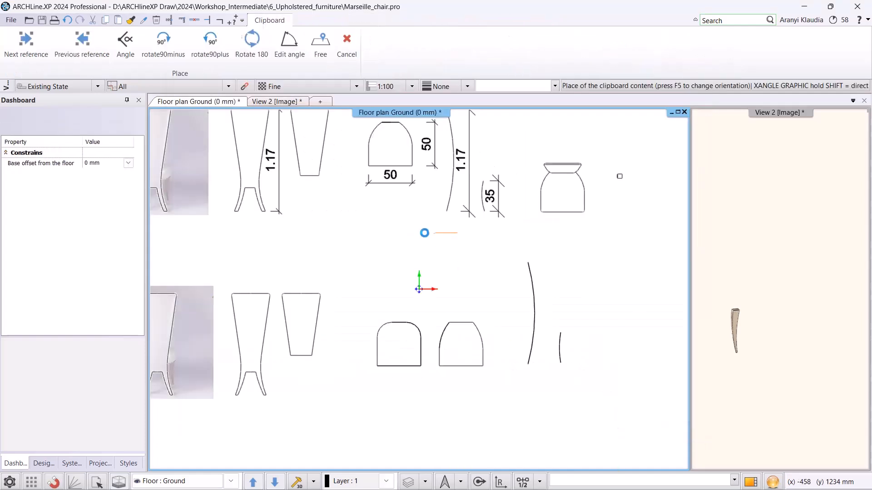
scroll(574, 192, down, 1)
middle_drag(575, 193, 497, 219)
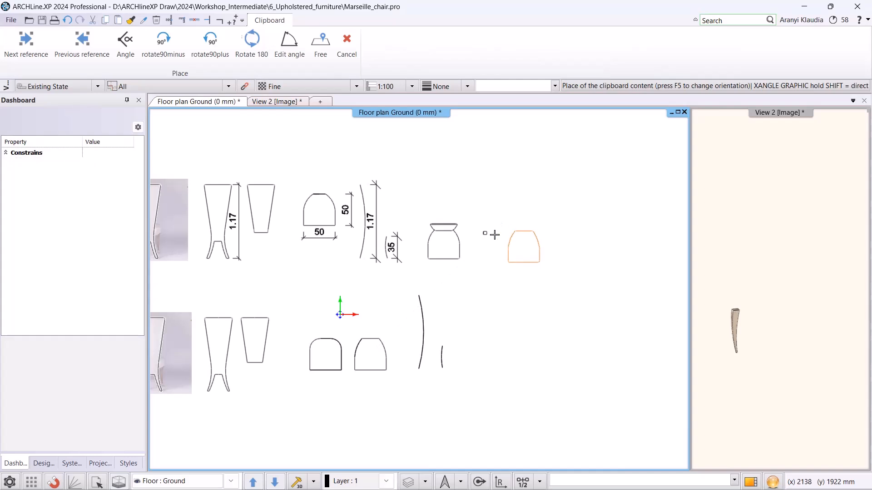
click(496, 234)
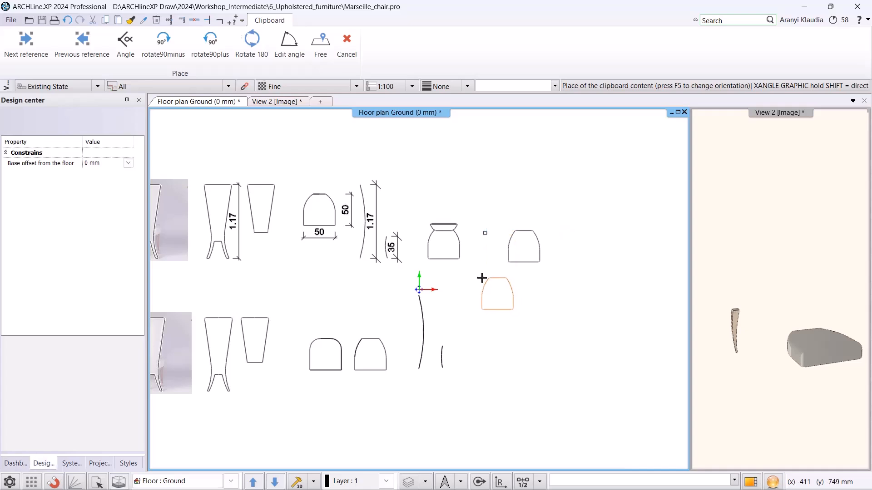
key(Escape)
middle_drag(338, 313, 431, 297)
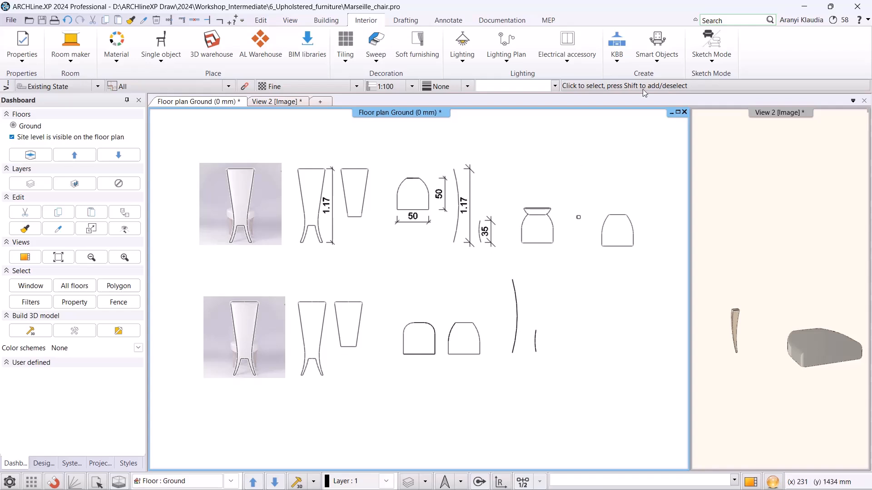
Start a new Smart Object part for the backrest and define its frontal profile from the lower row's closed outline with two flared legs.
click(650, 67)
click(671, 96)
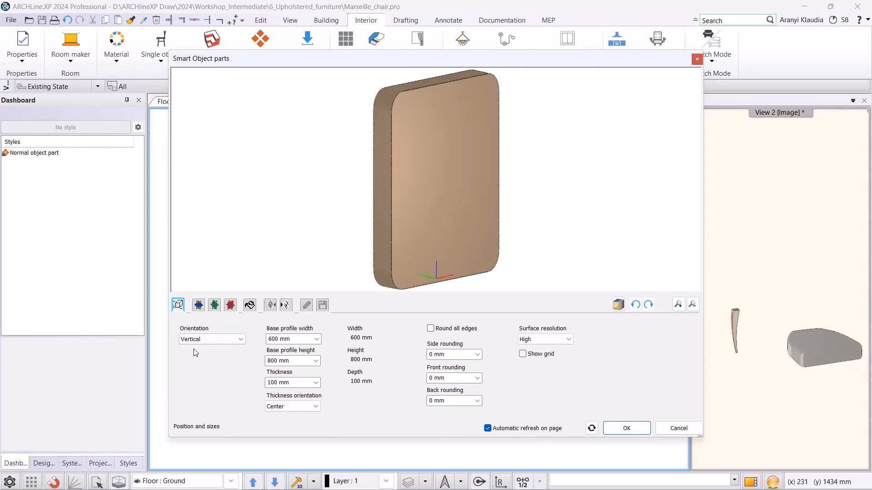
click(231, 305)
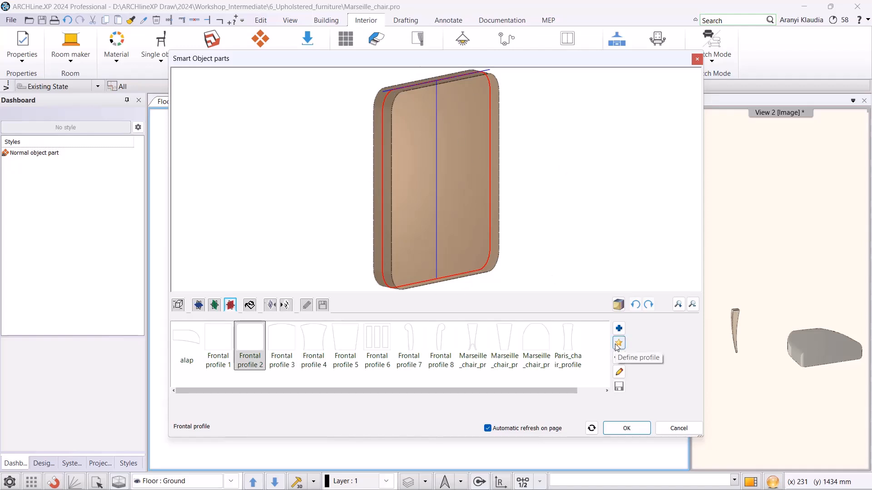
click(618, 344)
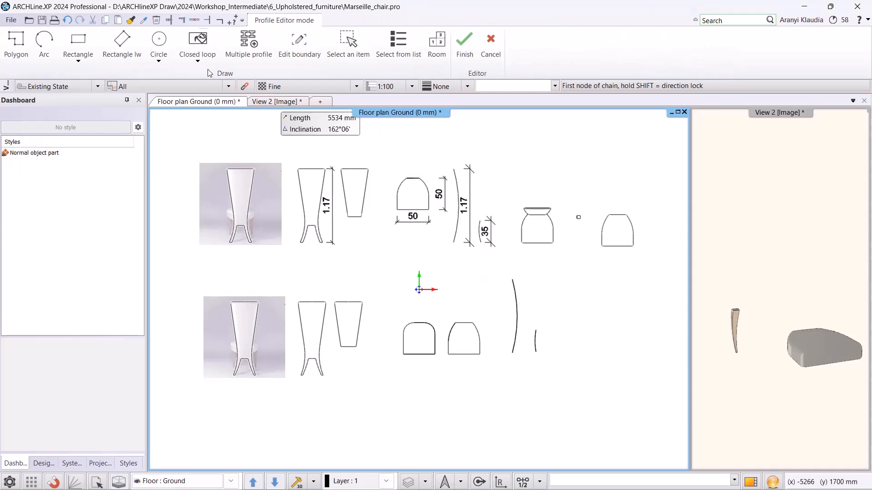
click(203, 64)
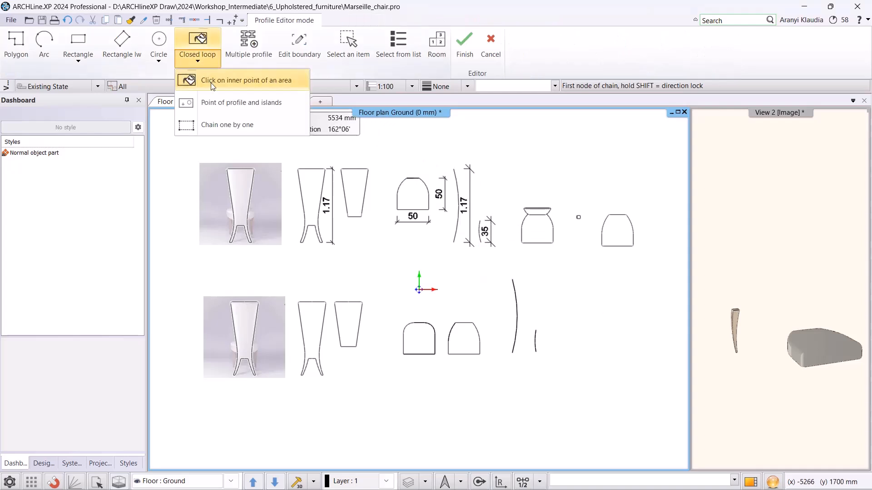
click(213, 81)
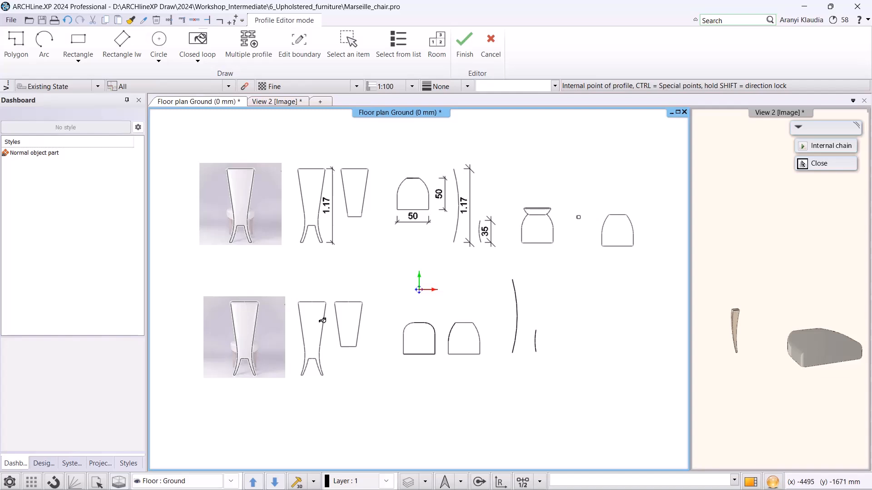
scroll(345, 324, up, 2)
click(345, 325)
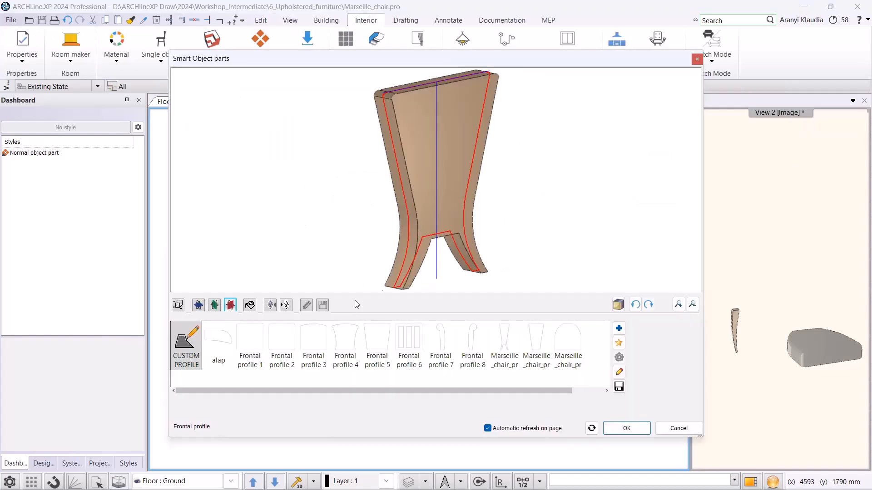
scroll(522, 201, down, 2)
drag(522, 201, 387, 200)
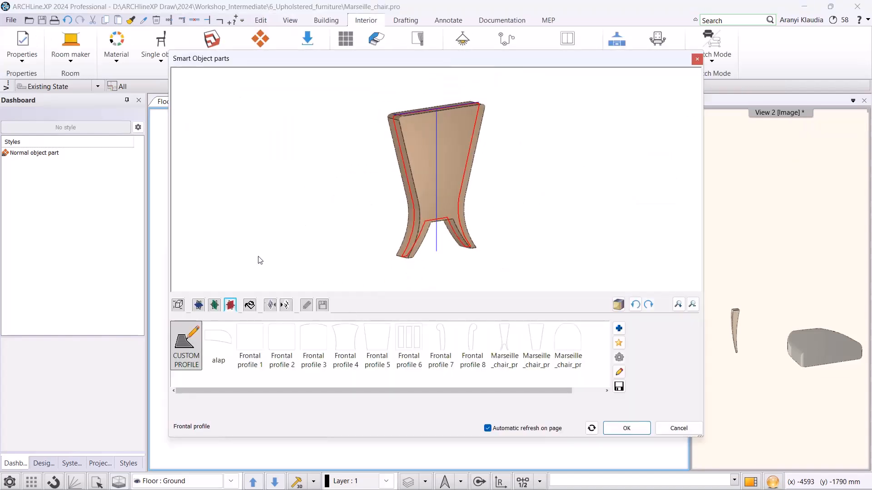
Define the backrest's vertical guide from the long curved line in the lower row.
click(215, 306)
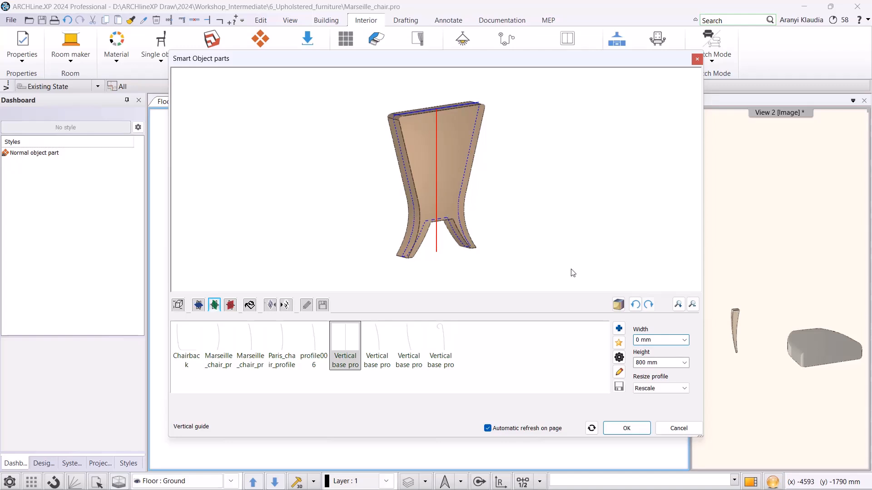
click(619, 349)
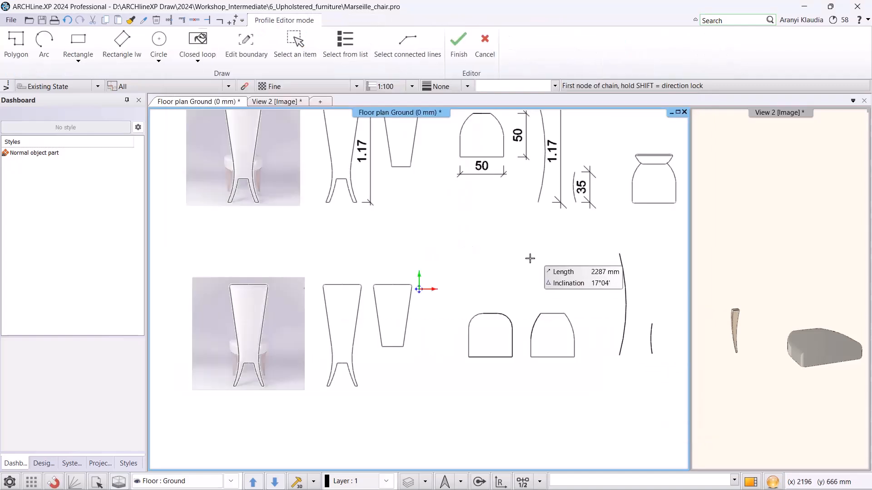
click(301, 46)
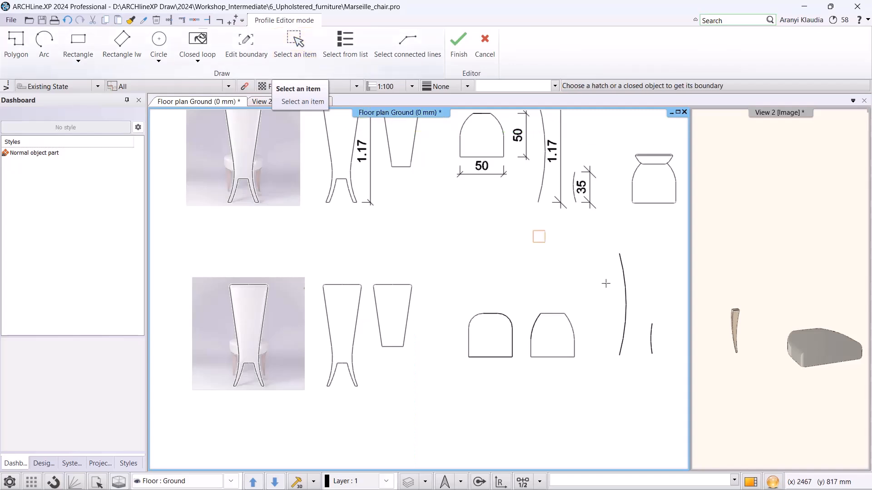
click(626, 293)
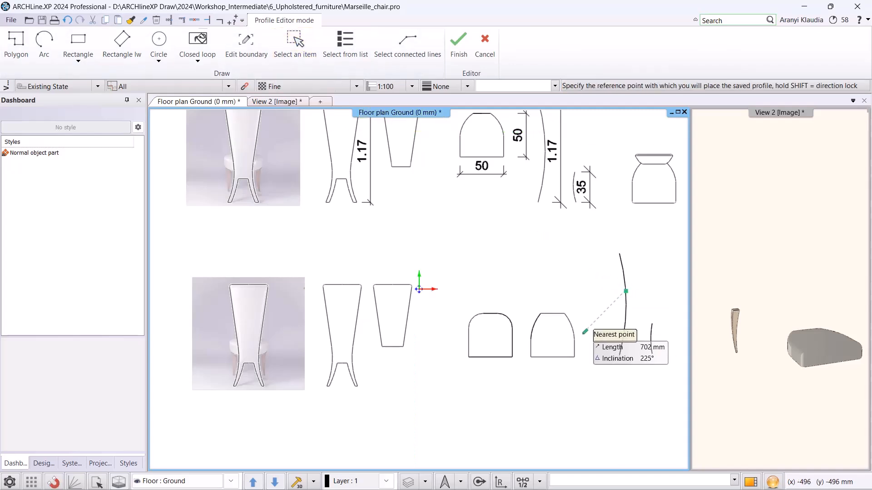
click(607, 339)
mouse_move(507, 193)
mouse_down()
mouse_move(573, 200)
mouse_move(510, 195)
mouse_up()
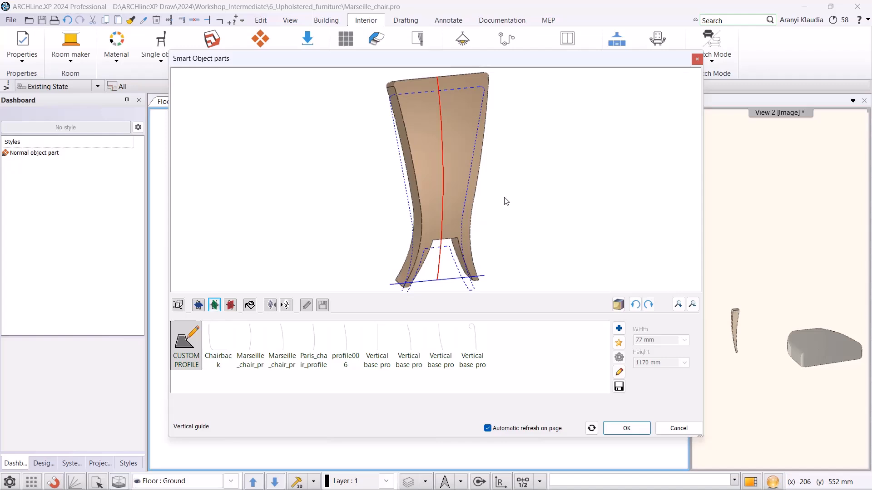
Set the backrest's base profile width to 430 mm and its thickness to 40 mm.
click(178, 304)
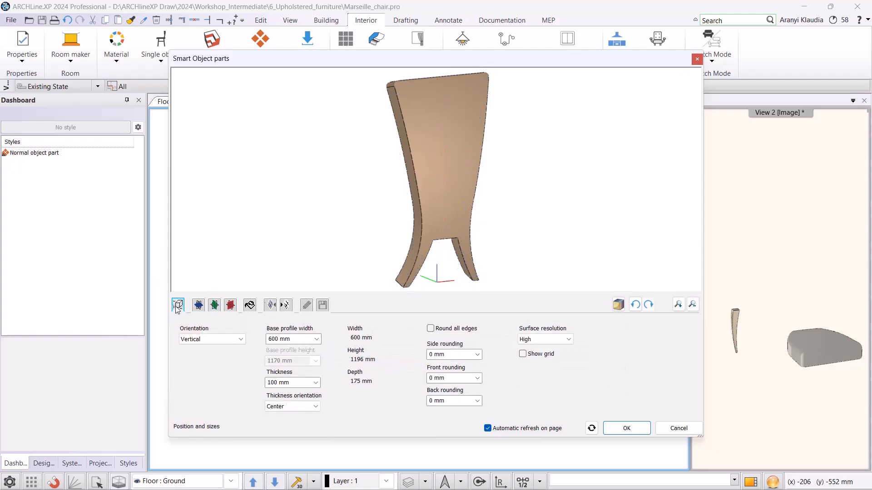
click(272, 339)
key(BackSpace)
click(290, 383)
text(40)
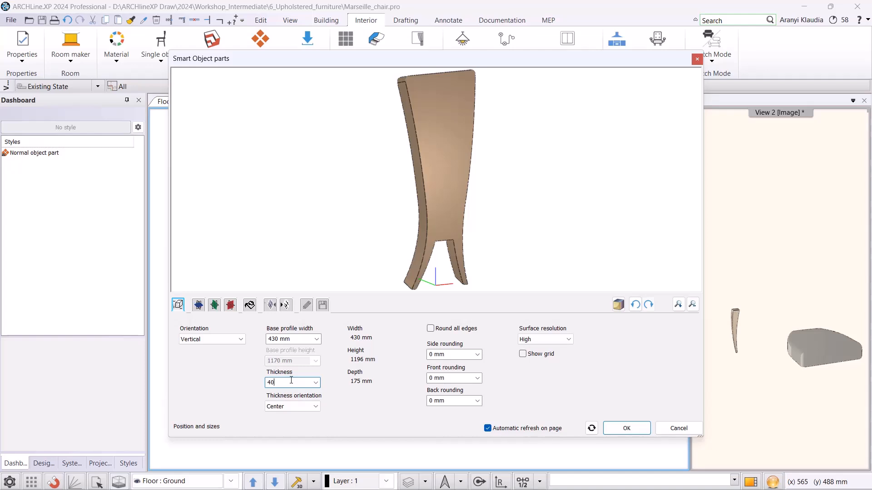
Round all edges of the backrest with a 20 mm side rounding.
click(432, 329)
click(450, 358)
text(20)
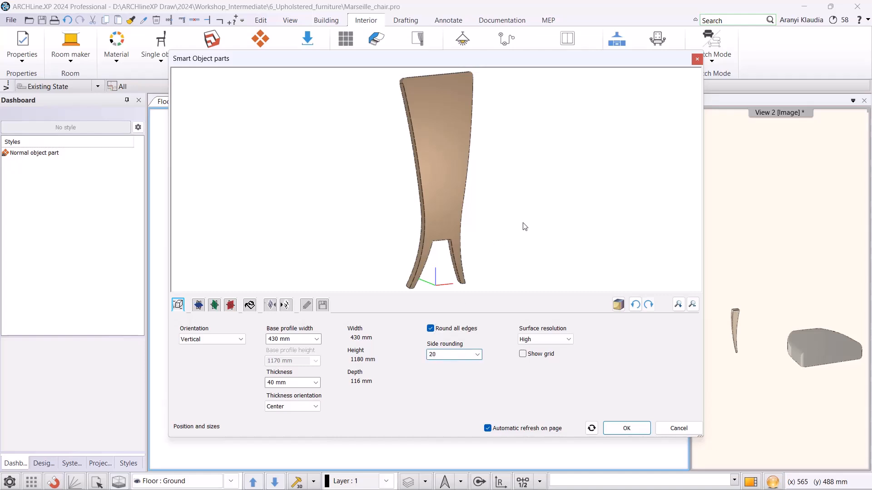
click(525, 227)
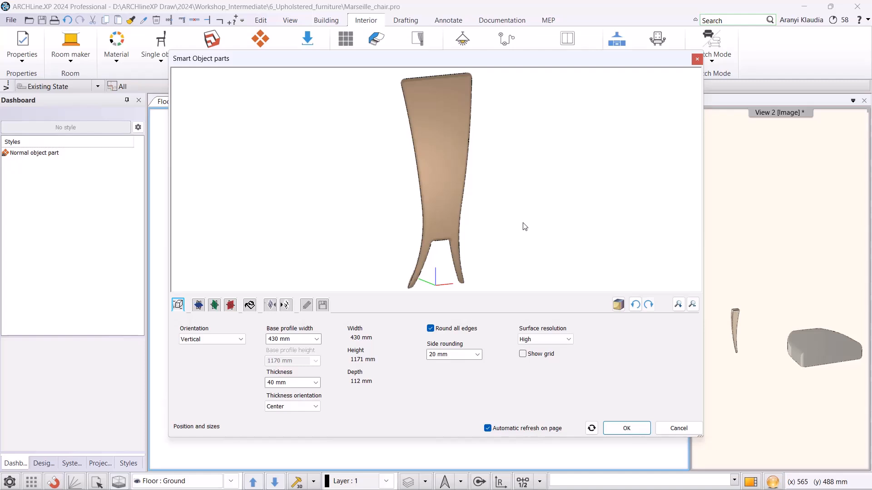
Apply the Cream_01 material to the backrest part.
click(249, 309)
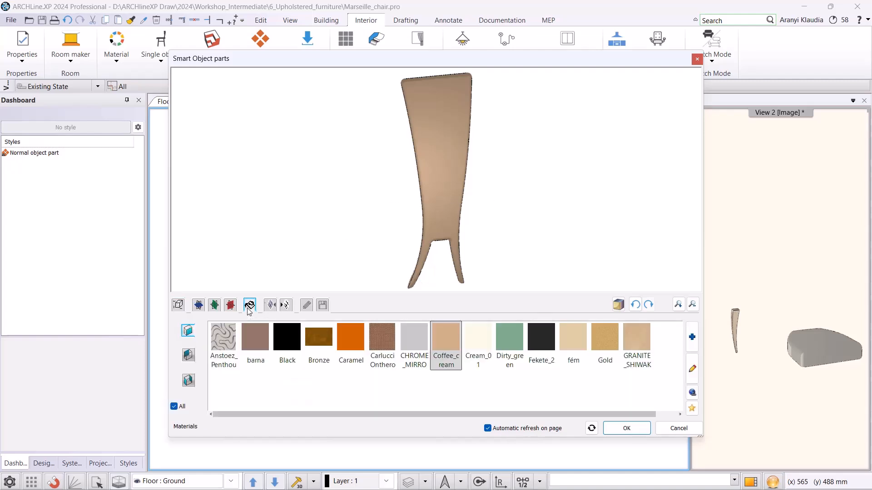
click(485, 355)
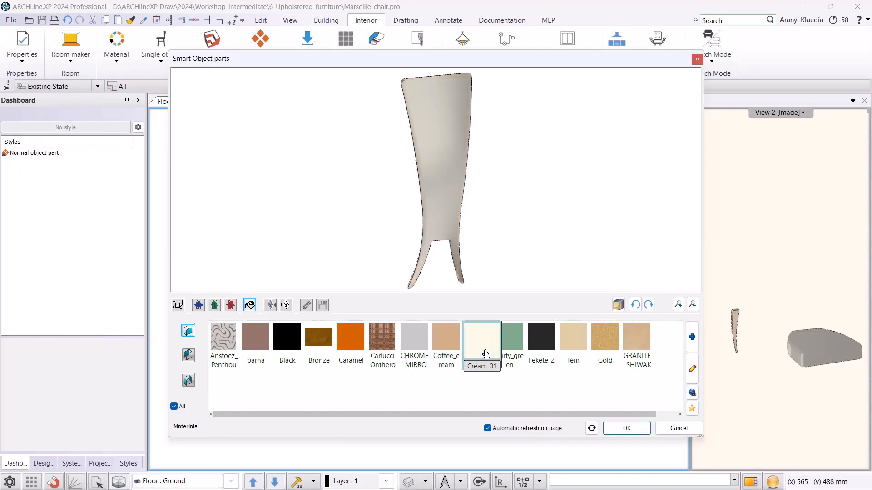
Apply a Pillow effect with 30 mm padding depth to the full surface of the backrest.
click(274, 308)
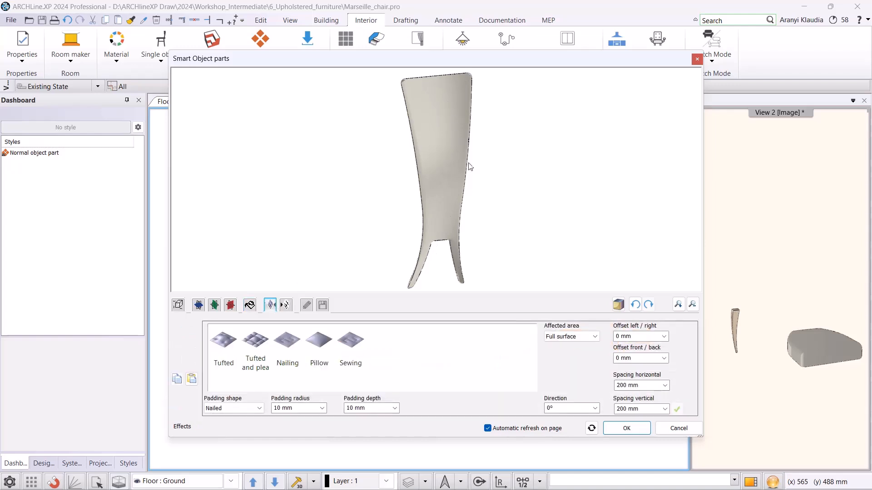
click(330, 353)
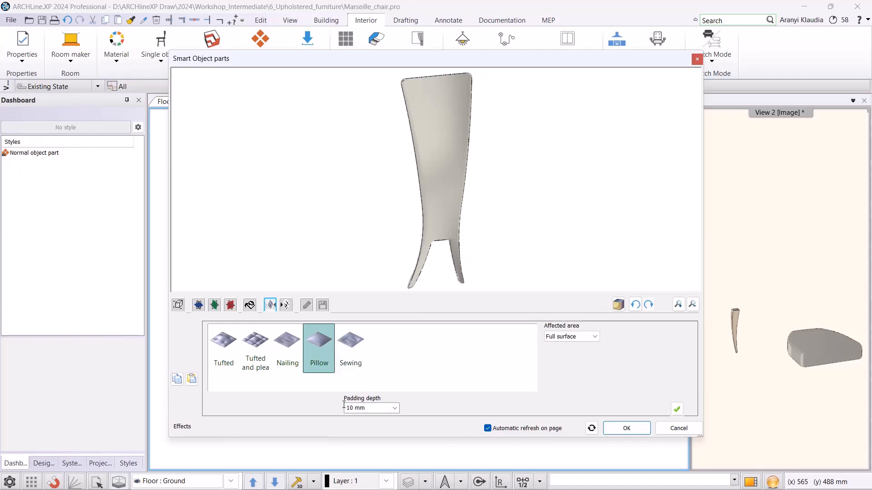
click(364, 408)
text(30)
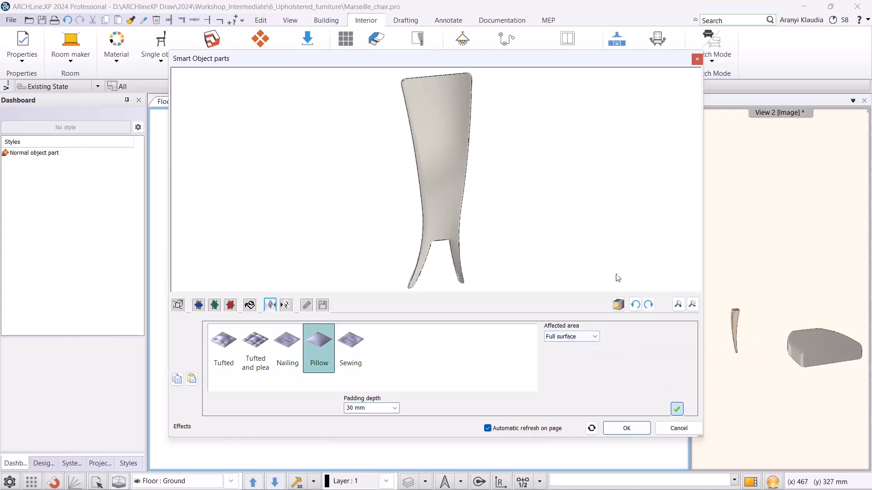
mouse_move(561, 213)
mouse_down()
mouse_move(609, 213)
mouse_move(577, 214)
mouse_up()
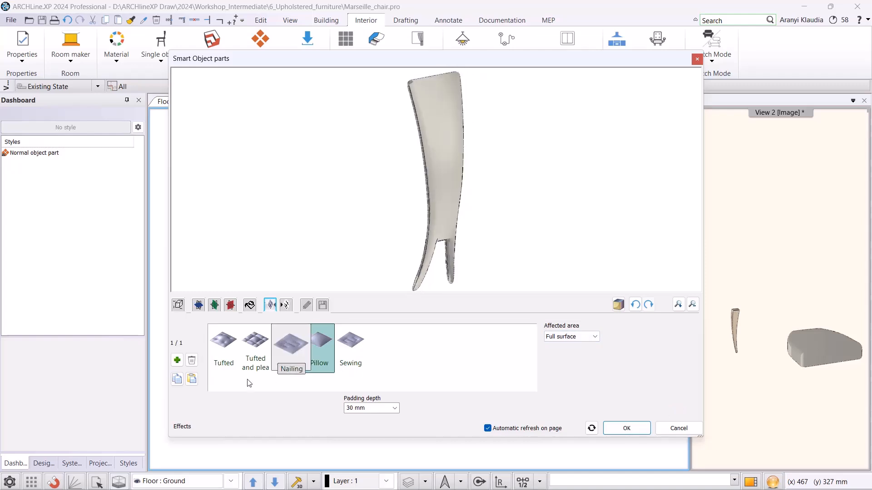
Add another Pillow effect limited to a custom area, referenced at the upper right corner of the short tapered profile in the lower row.
click(177, 360)
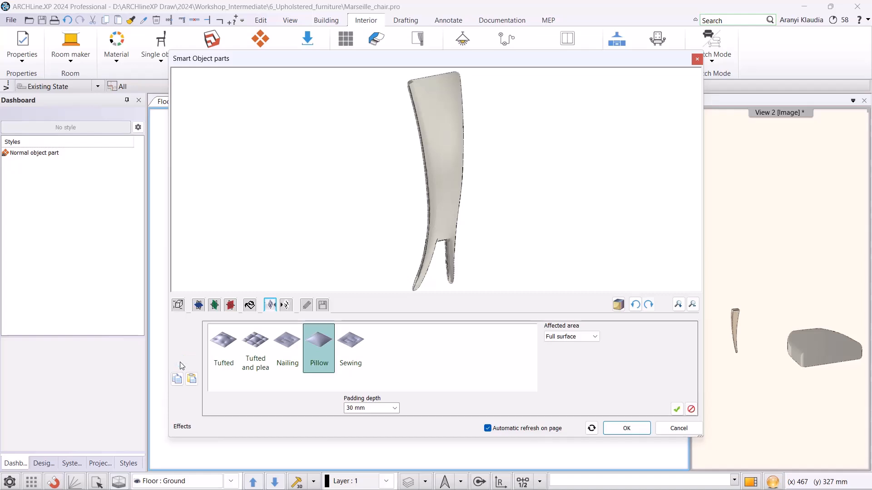
click(560, 337)
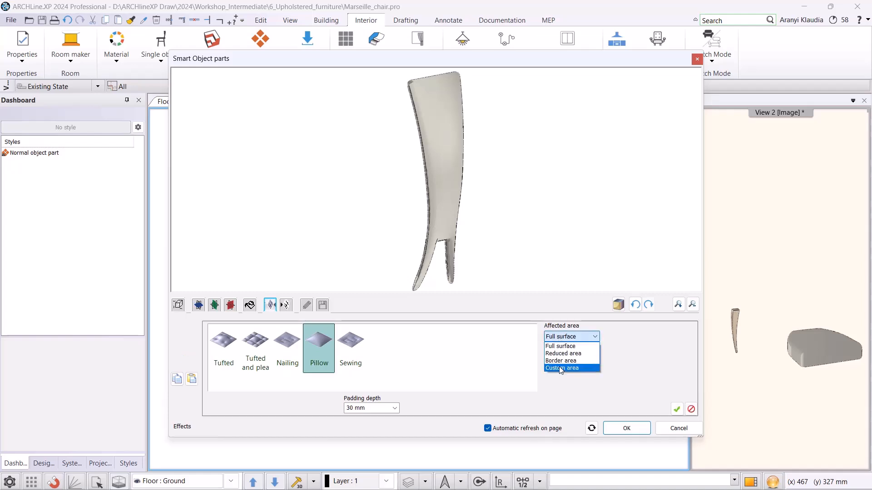
click(560, 368)
click(579, 353)
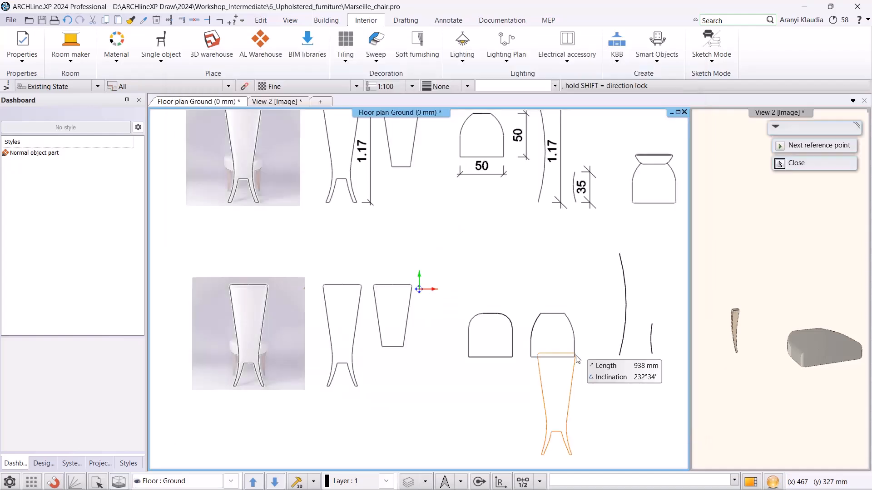
scroll(400, 287, up, 3)
scroll(402, 293, up, 1)
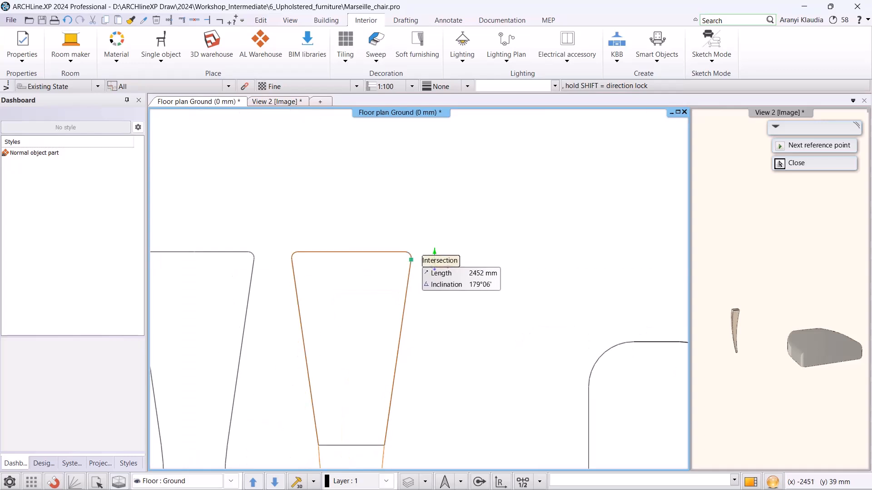
scroll(414, 272, down, 2)
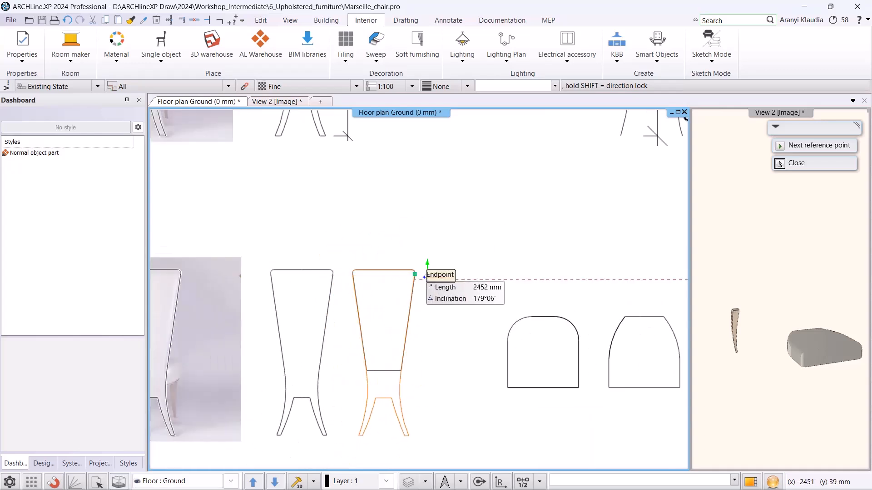
click(415, 273)
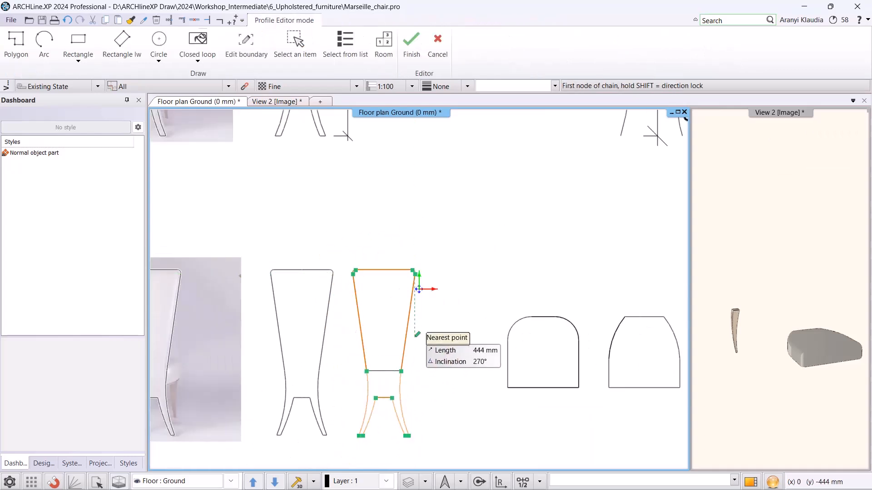
Define the custom padding area as the closed loop inside the short tapered profile.
click(209, 61)
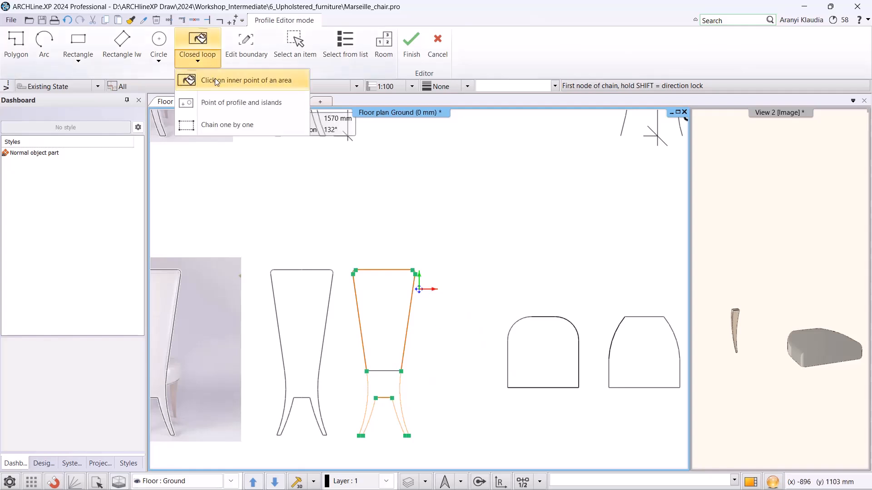
click(215, 80)
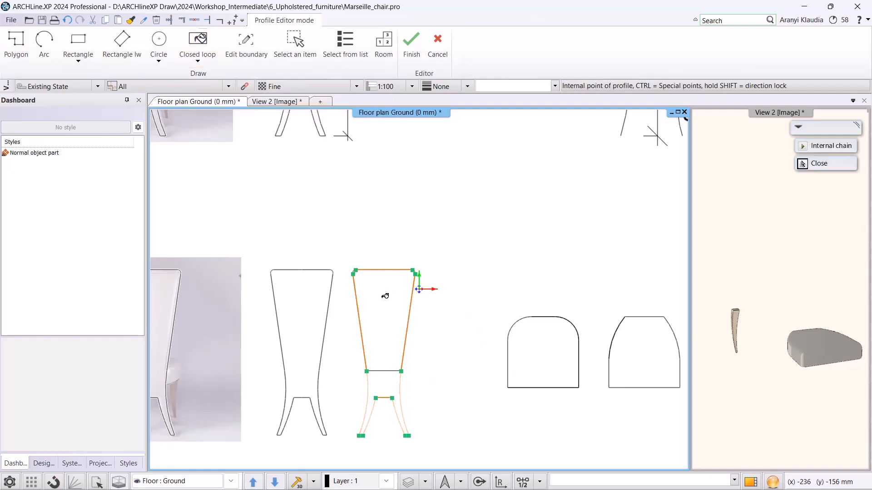
click(382, 299)
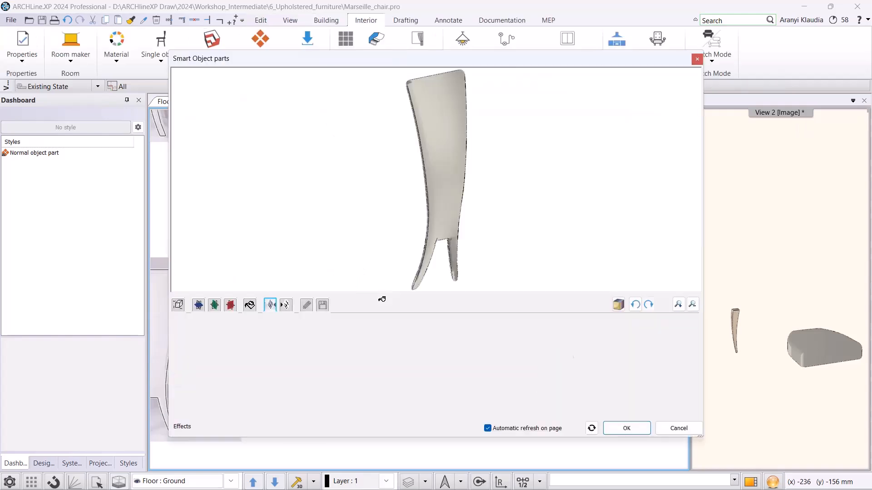
Set the custom-area Pillow effect's padding depth to 50 mm and apply it to the backrest.
double_click(352, 405)
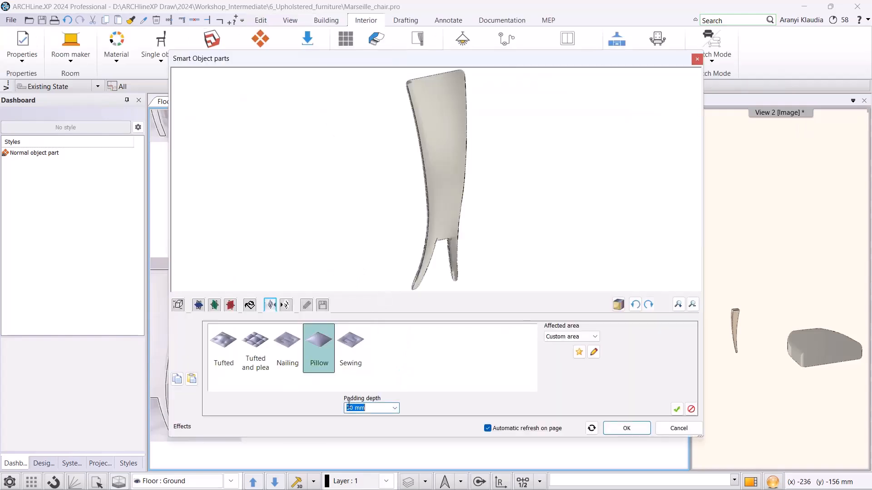
text(5)
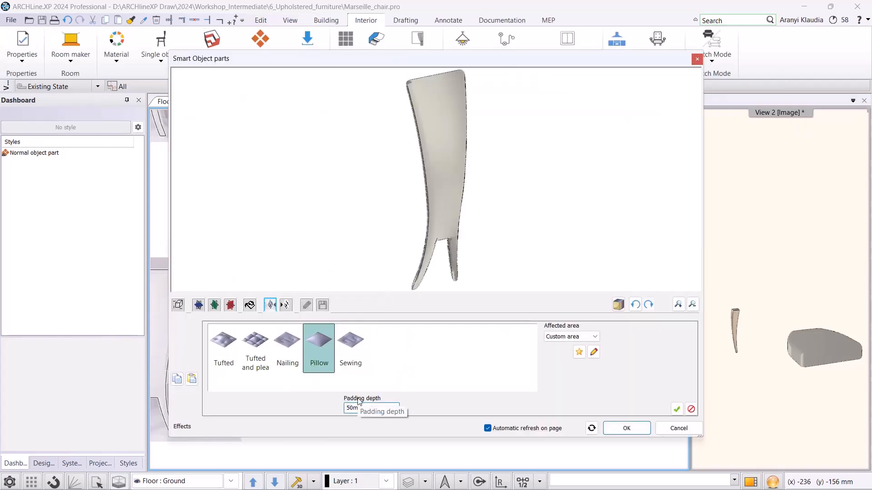
click(676, 410)
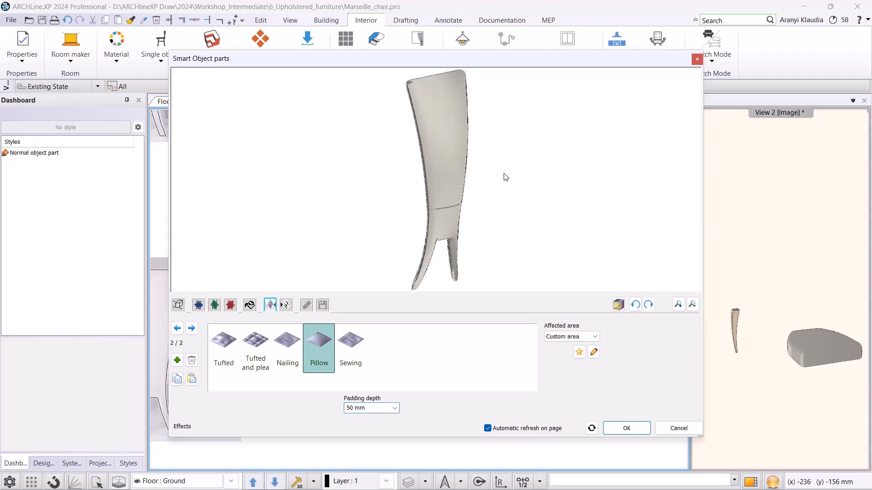
drag(524, 198, 592, 199)
drag(506, 181, 437, 184)
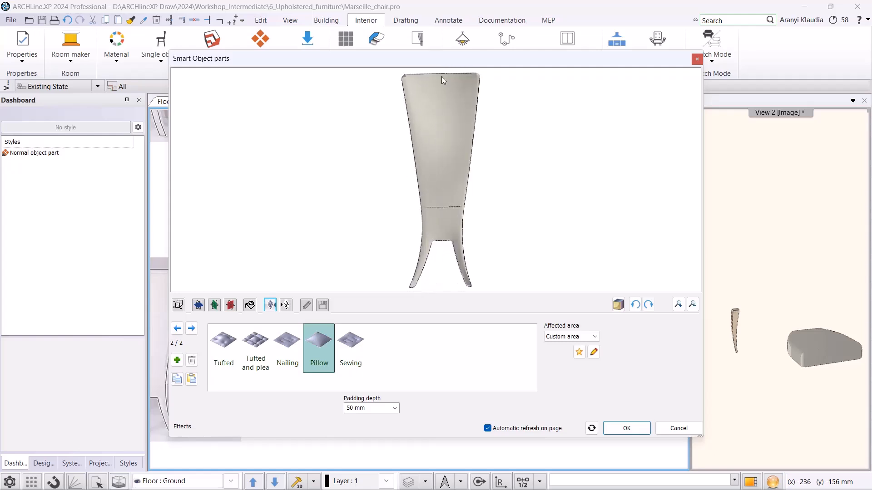
Add a Tufted effect with a 50 mm padding radius to the backrest's custom area.
click(177, 361)
click(223, 345)
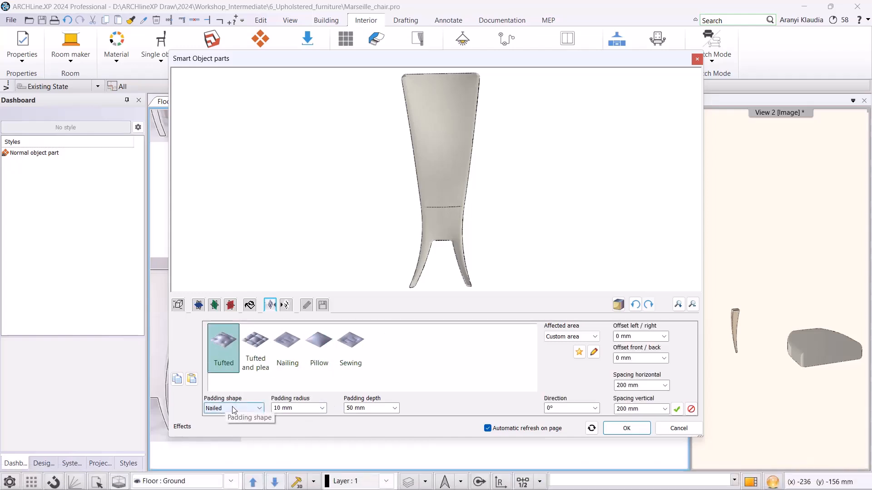
click(299, 409)
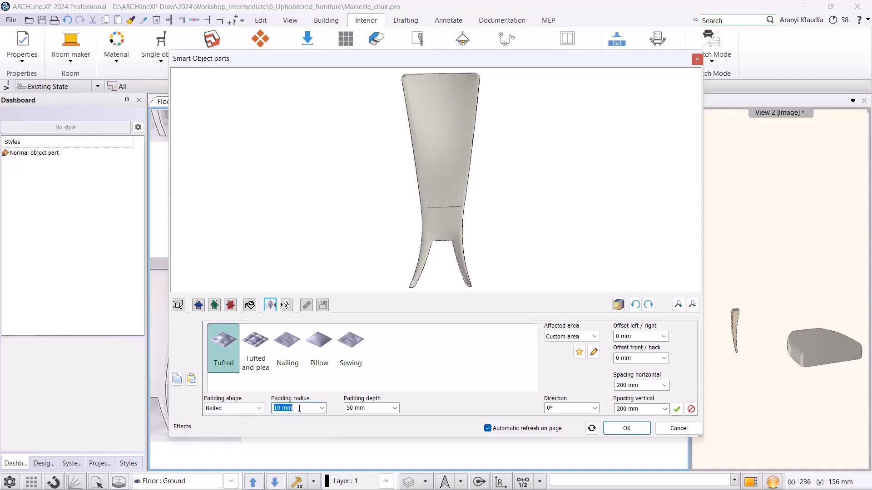
text(50)
click(676, 409)
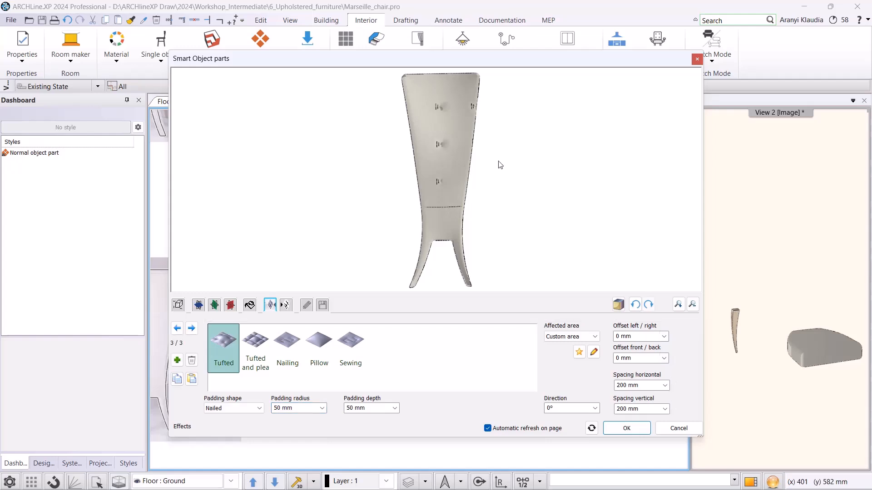
Set the Tufted effect's front/back offset to 50 mm.
click(637, 359)
text(50)
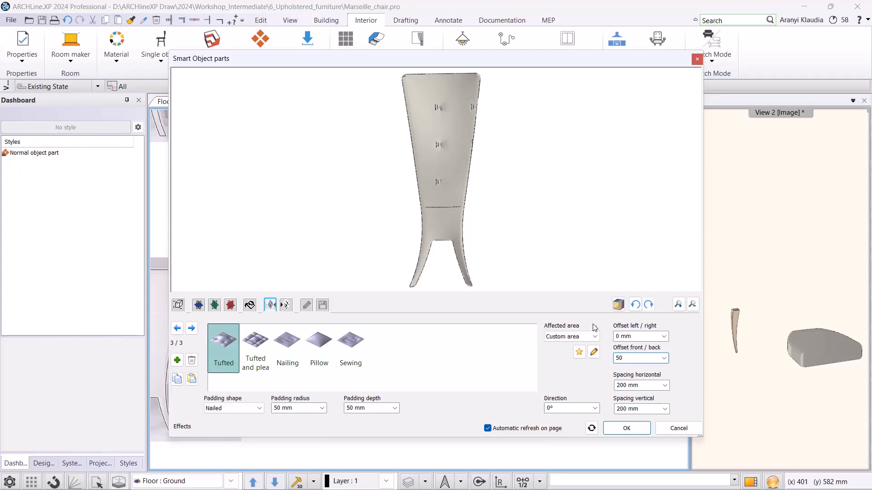
key(Return)
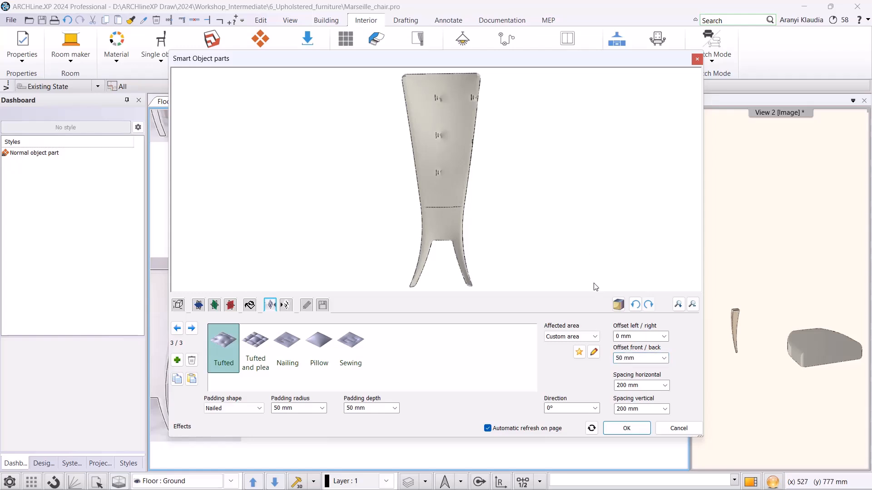
Set the tufting's horizontal spacing to 215 mm and its vertical spacing to 250 mm.
click(625, 385)
drag(624, 385, 620, 384)
text(15)
key(Return)
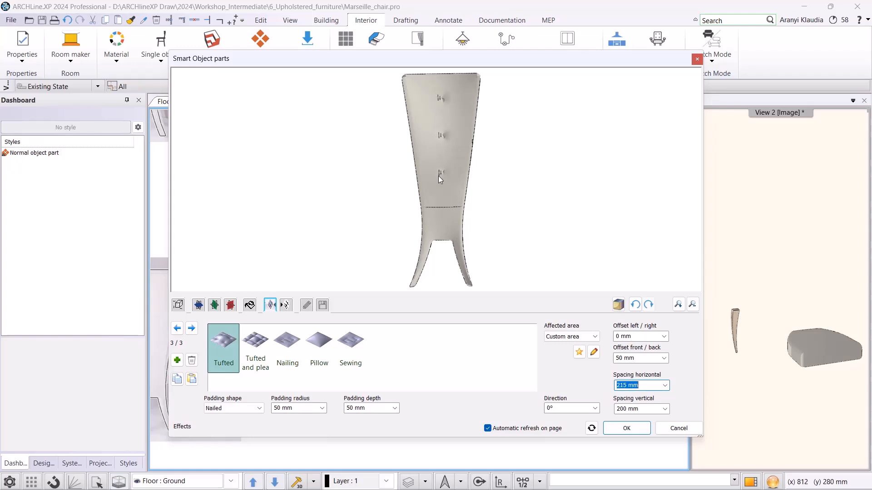
click(641, 411)
drag(626, 409, 620, 408)
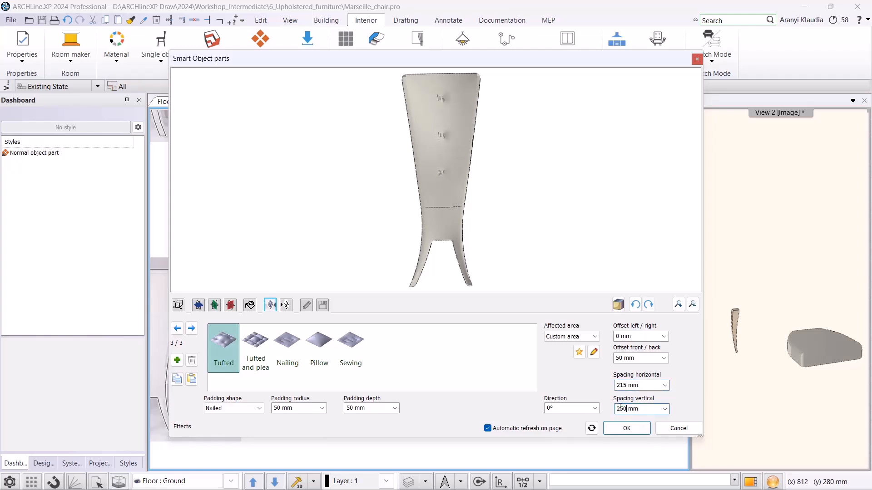
click(640, 386)
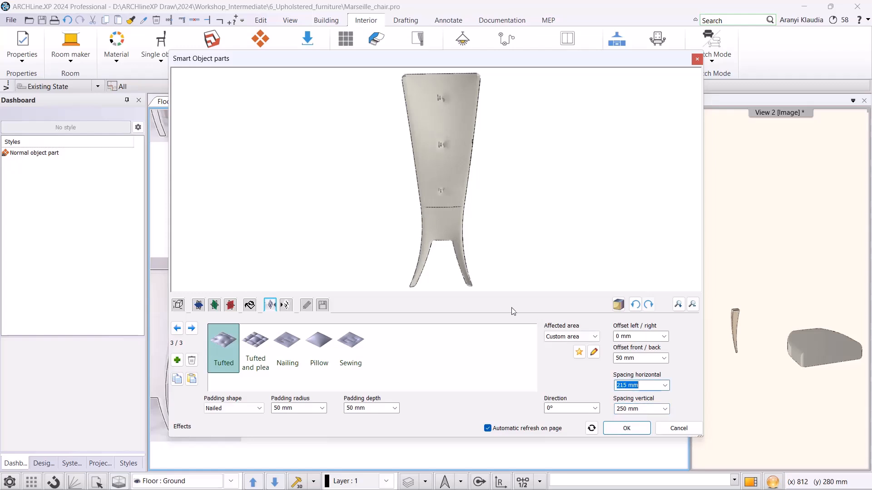
Save the backrest part to the library as a new item named MarseilleChair_back.
click(323, 306)
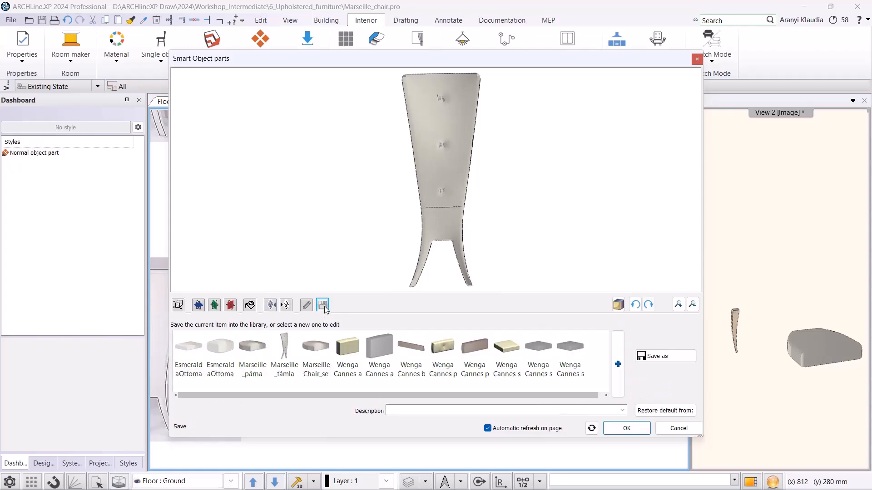
click(662, 357)
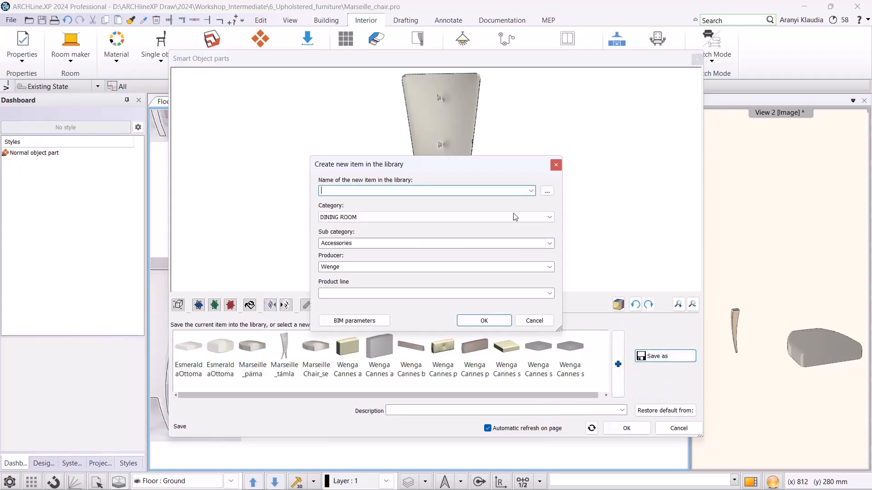
text(MarseilleChair_back)
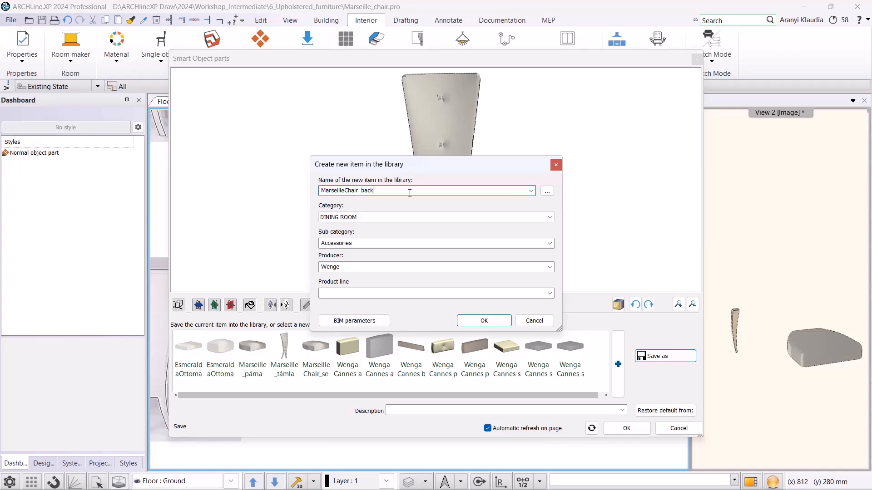
click(479, 321)
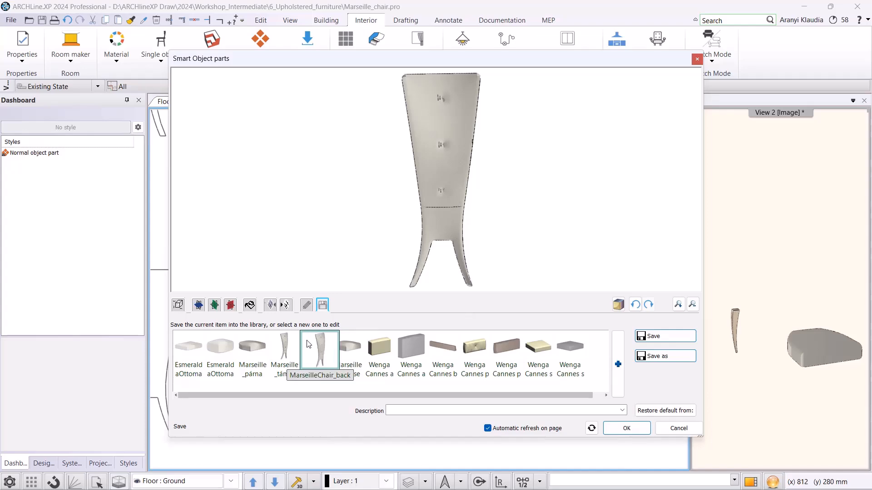
Finish the backrest part and place it on the floor plan to the right of the seat part in the upper row.
click(626, 428)
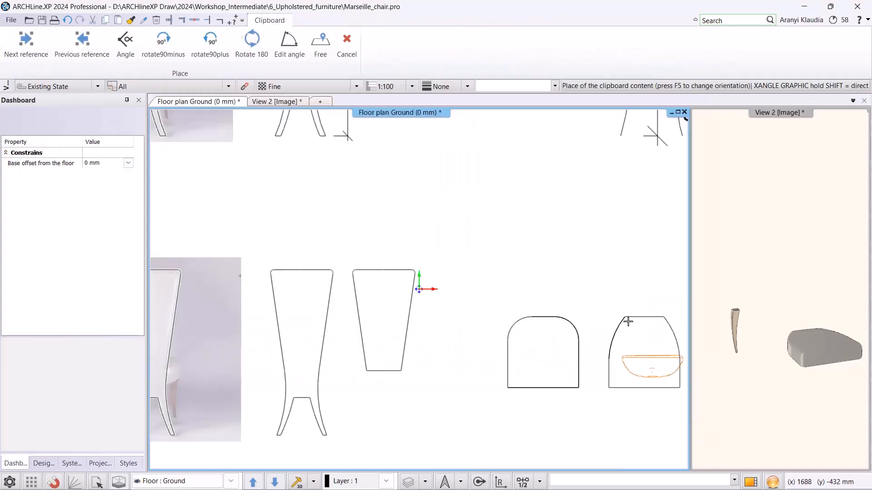
scroll(627, 196, down, 3)
middle_drag(628, 197, 508, 251)
middle_drag(610, 237, 535, 240)
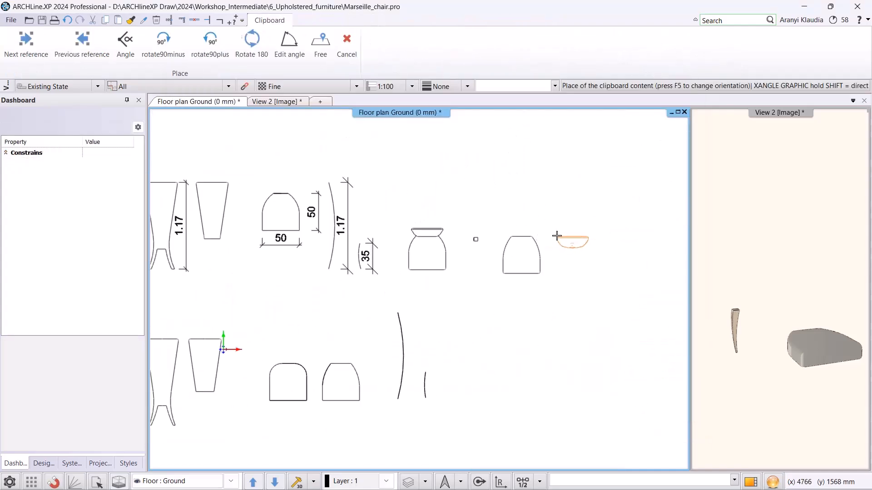
click(556, 236)
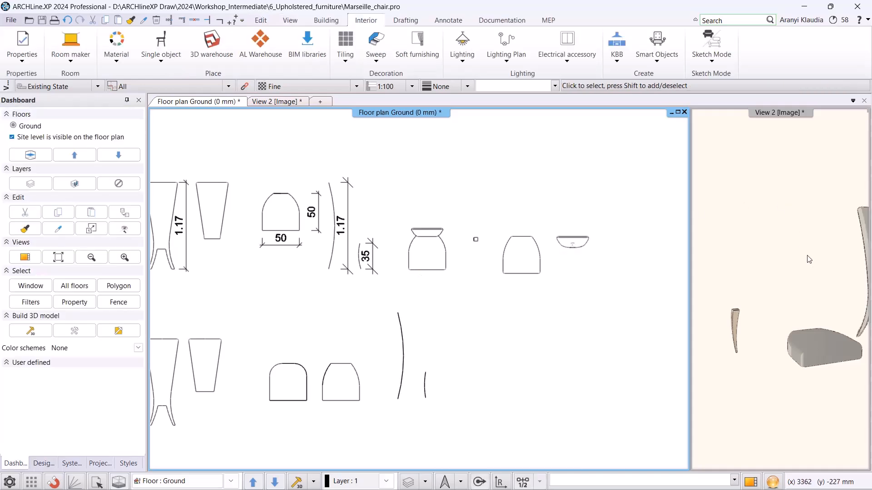
Start a new assembled Smart Object from the ground floor plan.
click(809, 205)
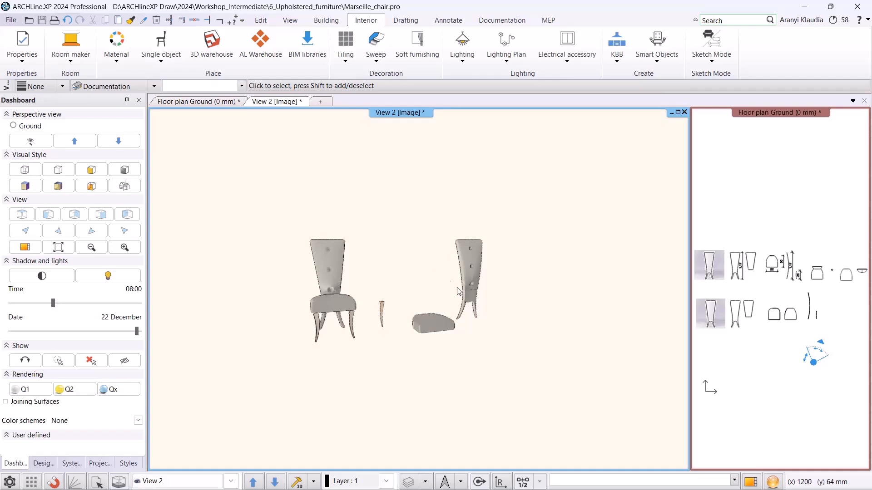
click(182, 102)
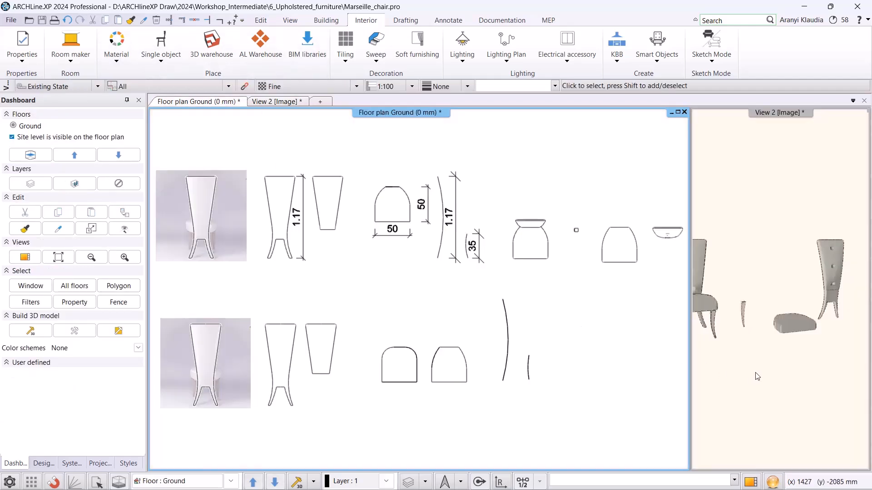
click(657, 48)
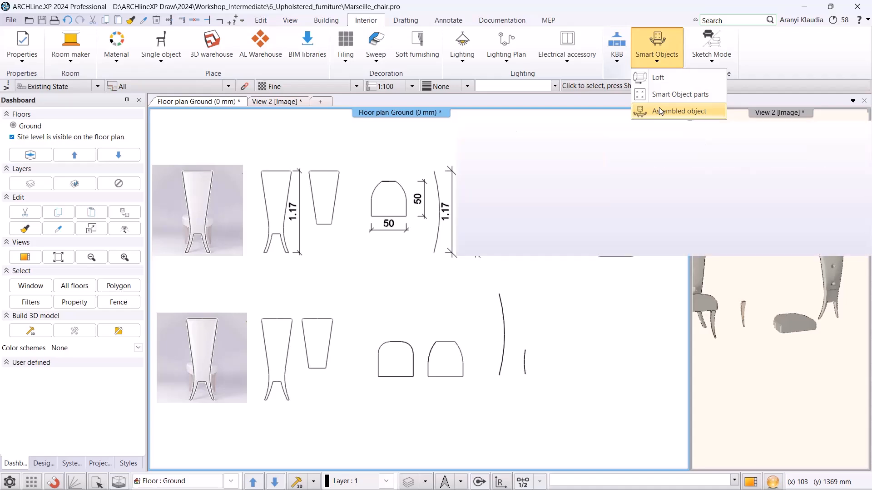
click(659, 109)
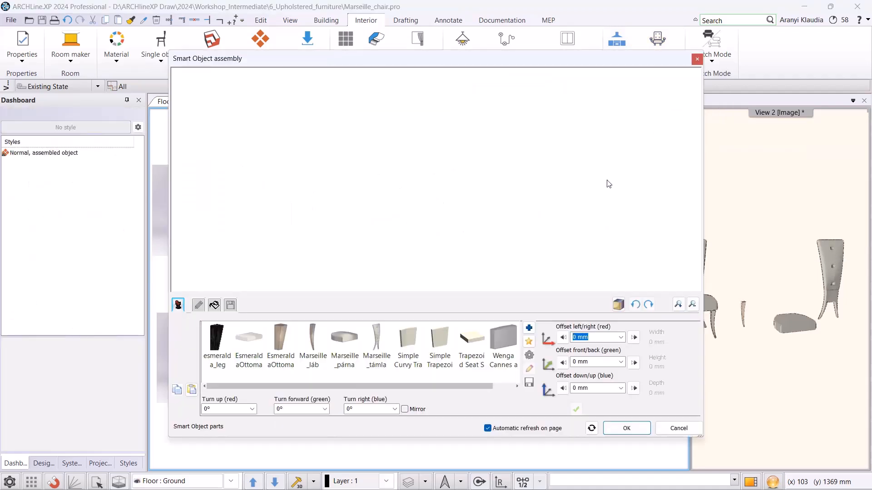
Search the object library for "marseille" and insert the MarseilleChair_back part as the assembly's first element.
click(530, 328)
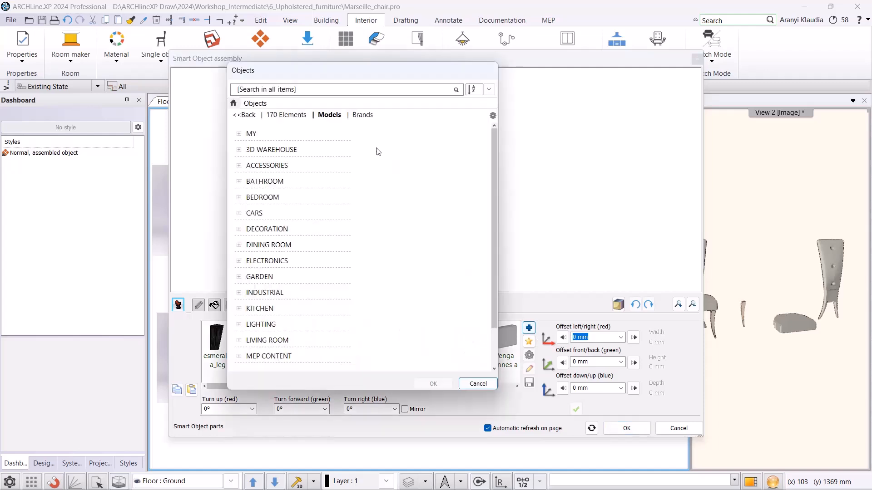
text(marse)
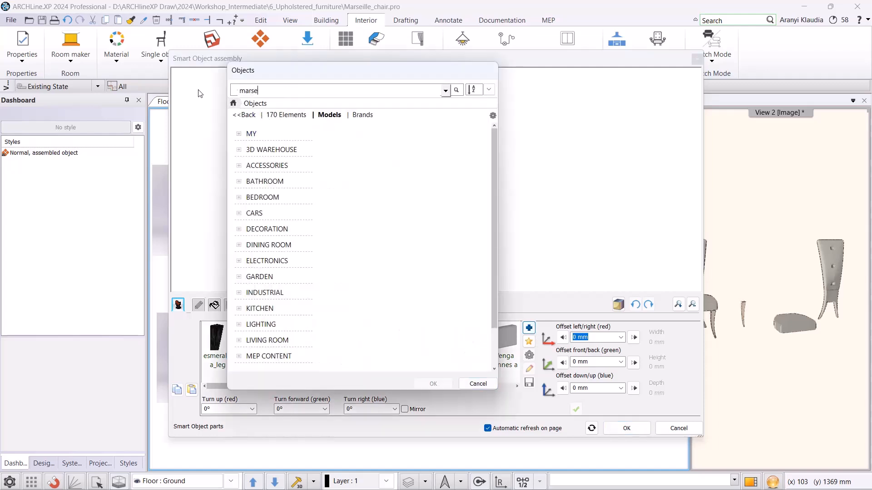
text(ille)
key(Return)
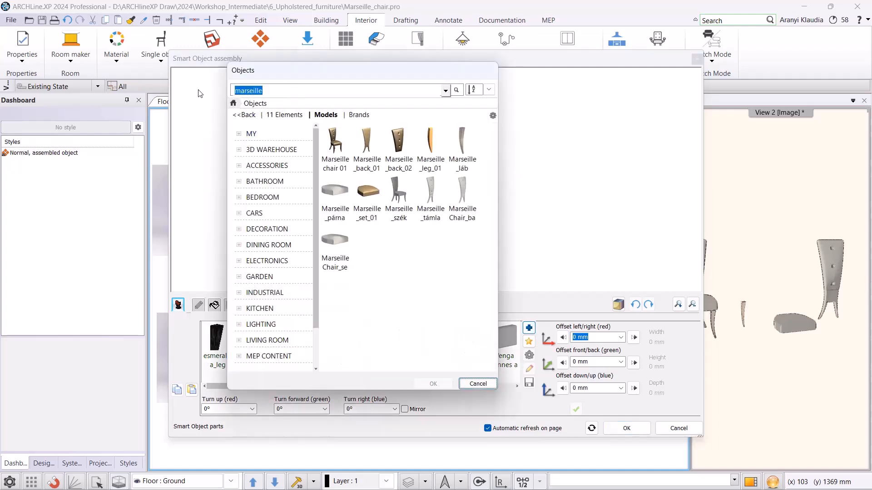
click(462, 195)
click(431, 383)
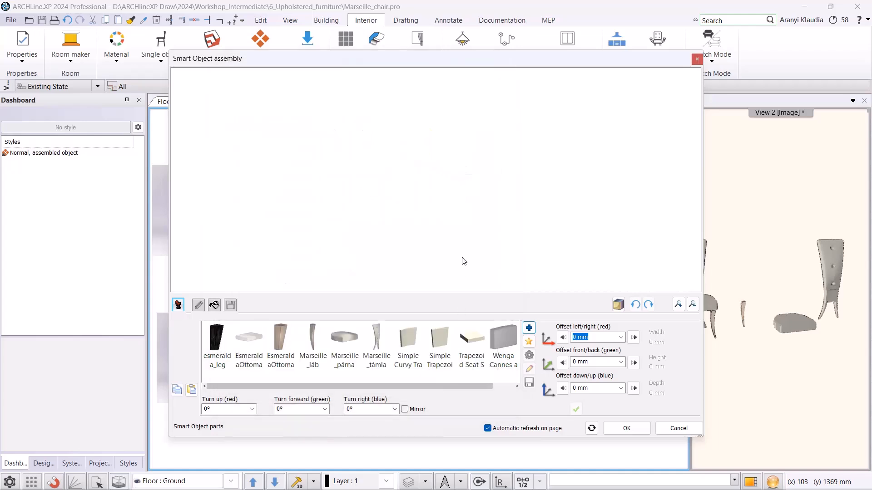
click(577, 409)
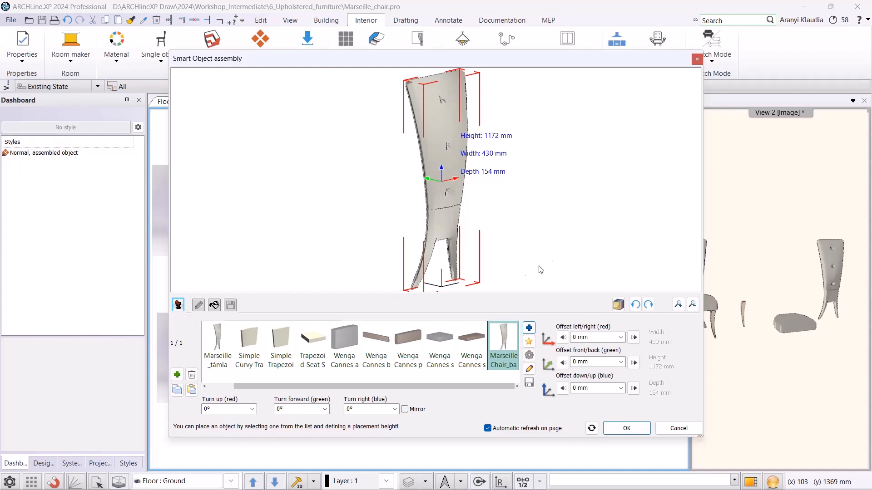
Add a second element to the assembly and change its type to the MarsilleChair_leg part.
click(179, 377)
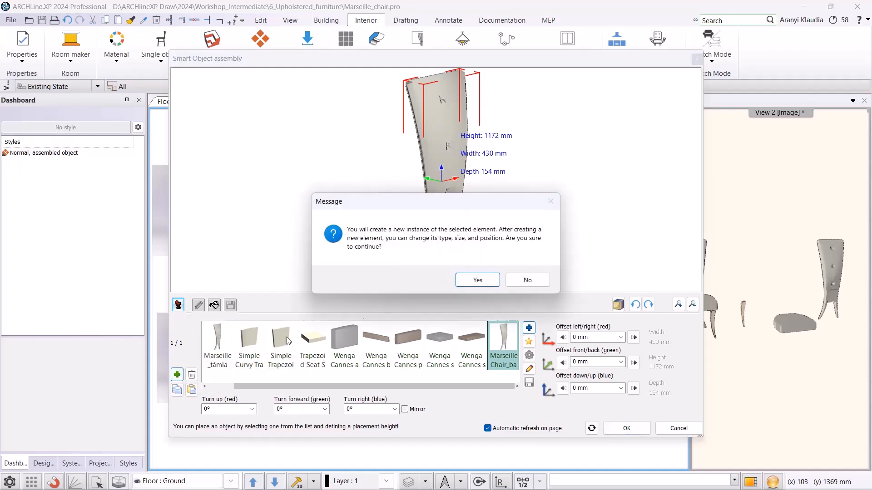
click(476, 278)
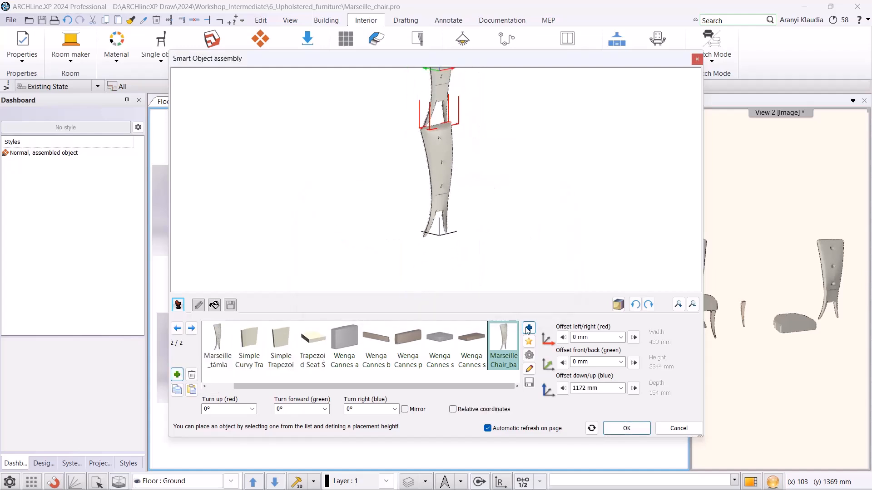
click(528, 328)
click(372, 248)
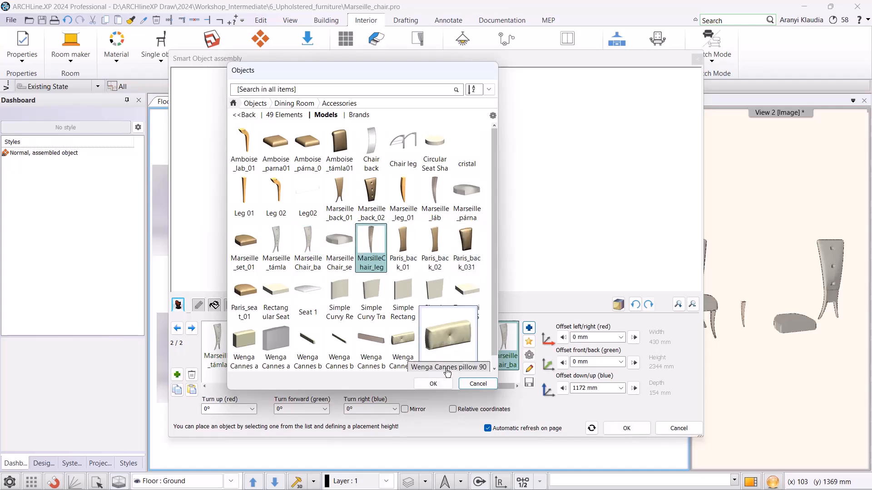
click(433, 384)
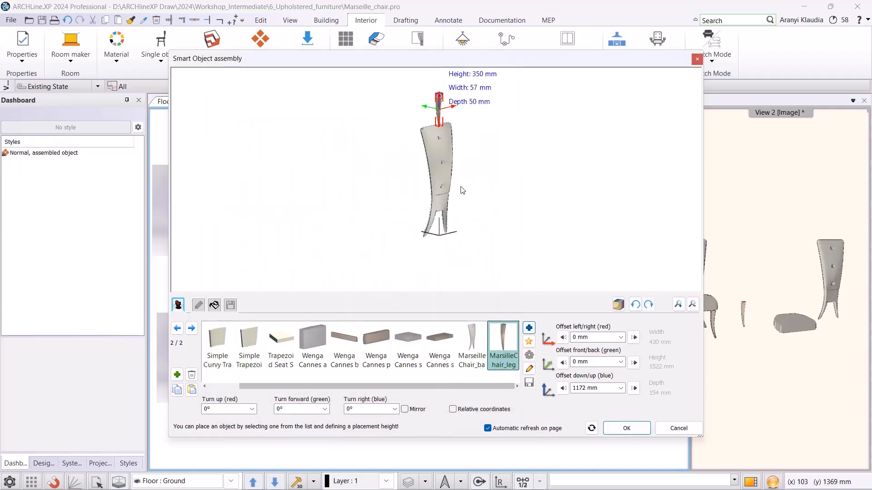
Position the leg with a down/up offset of 0 mm, left/right offset of 200 mm and front/back offset of -400 mm.
double_click(598, 388)
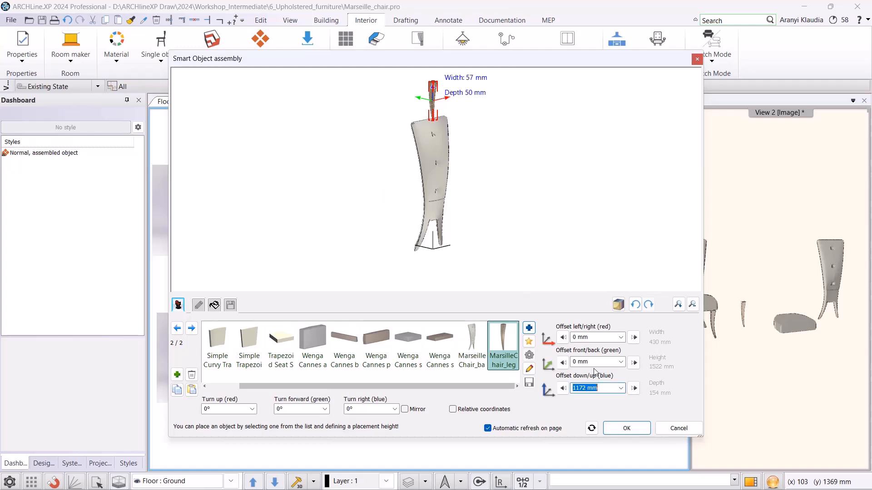
text(0)
key(Return)
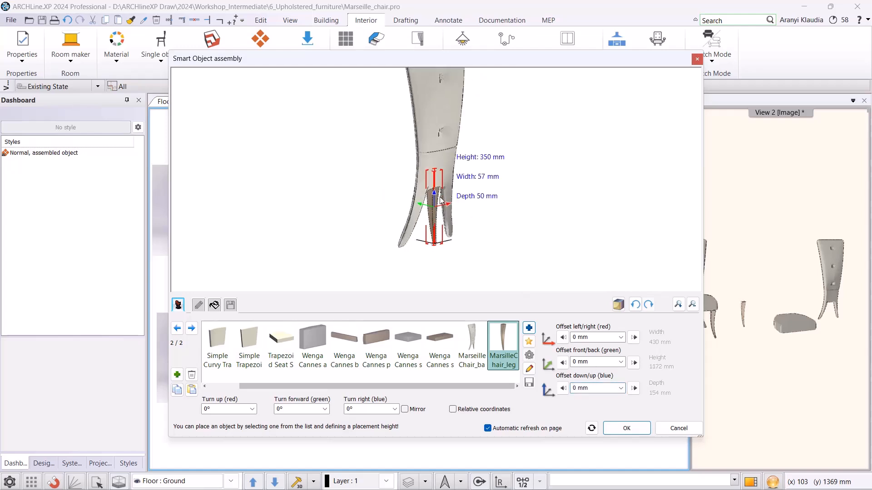
double_click(596, 338)
text(200)
key(Return)
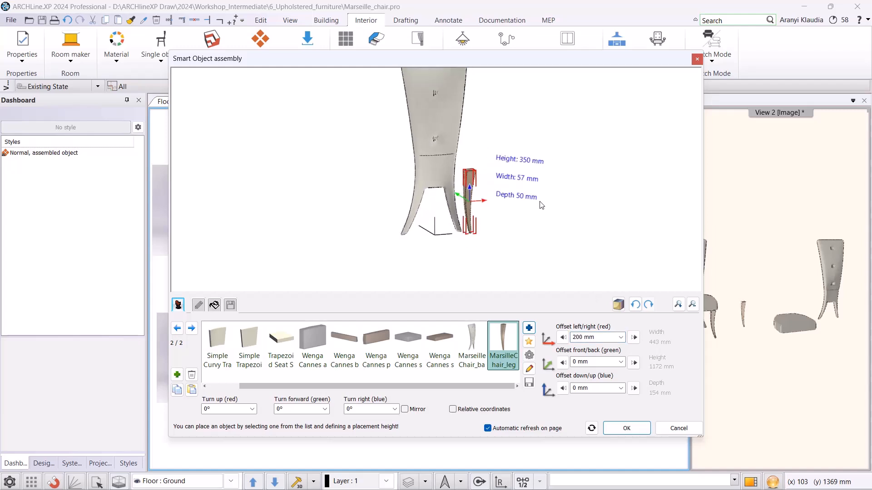
drag(577, 358, 572, 354)
text(-400)
key(Return)
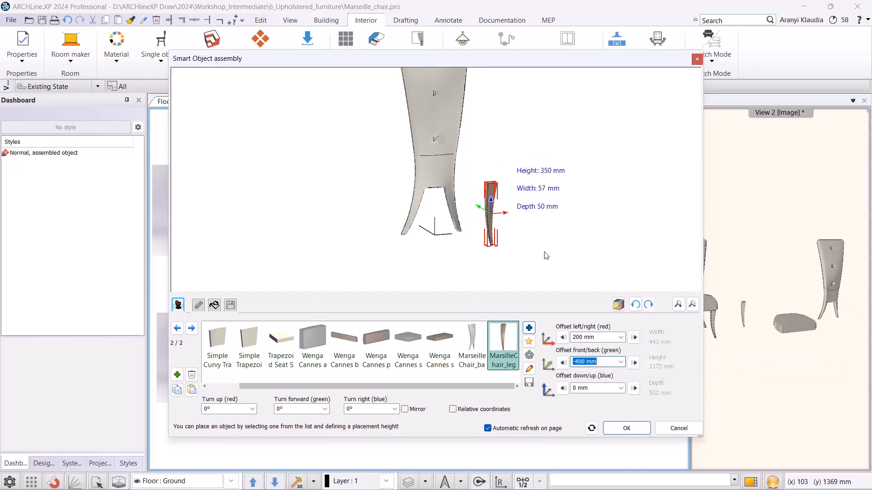
Add another instance of the front leg and set its down/up offset to 0 mm.
drag(583, 250, 565, 249)
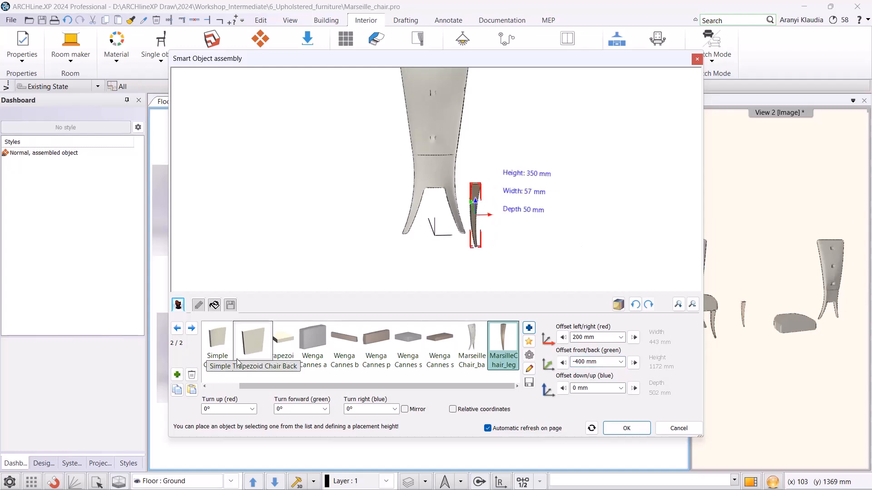
click(177, 374)
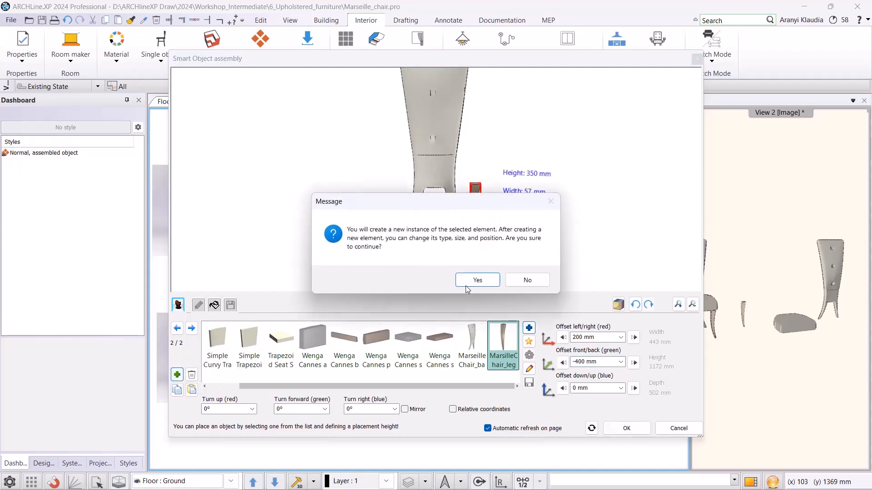
click(475, 279)
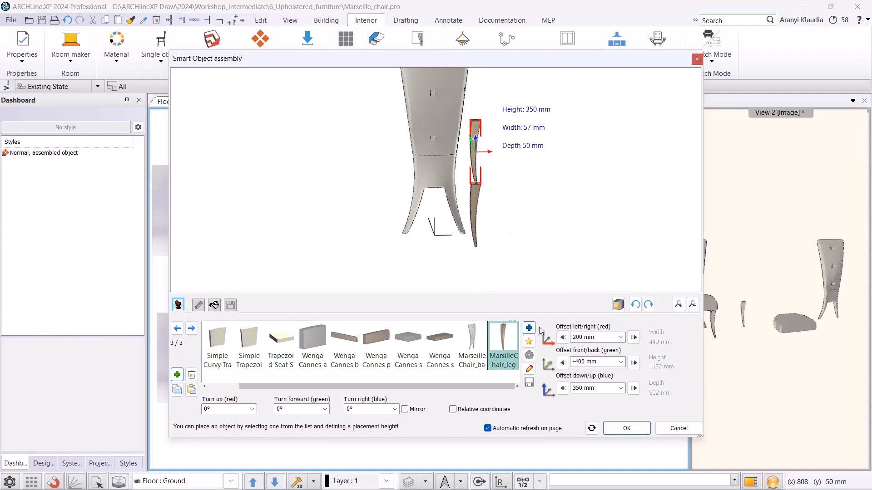
click(597, 391)
text(0)
key(Return)
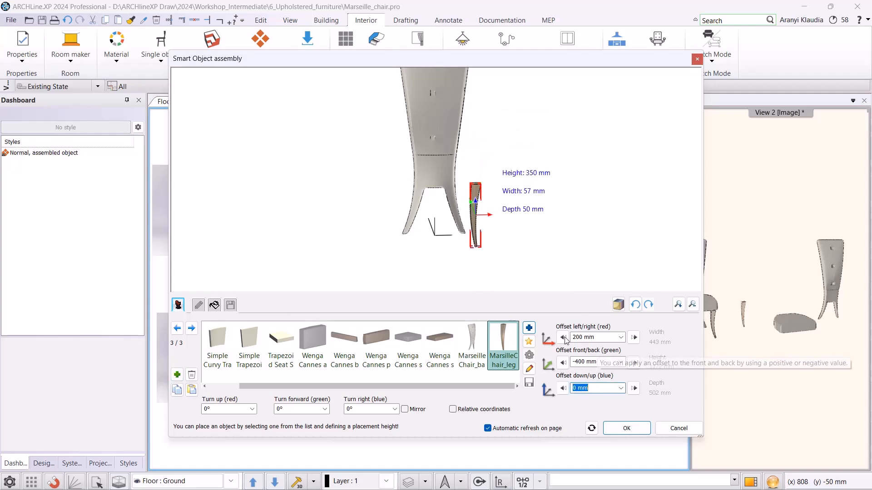
Set the second leg's left/right offset to -200 mm and its Turn right angle to 180°.
click(578, 336)
click(578, 336)
text(-)
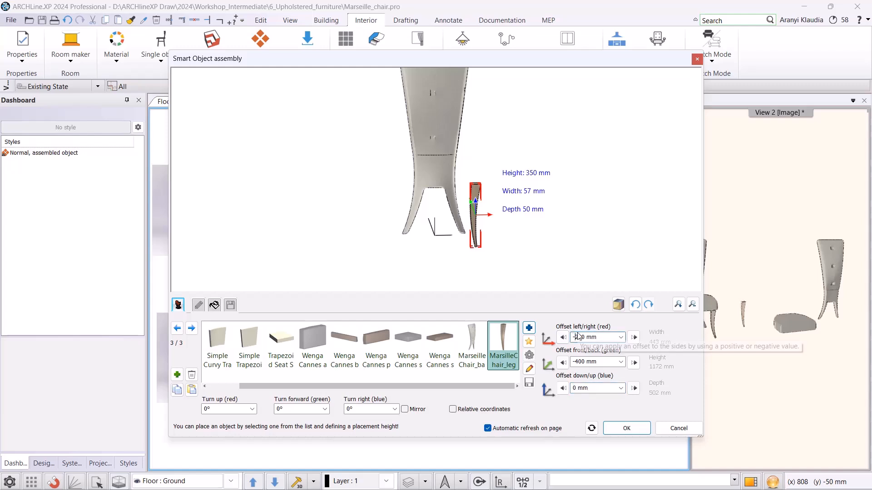
key(Return)
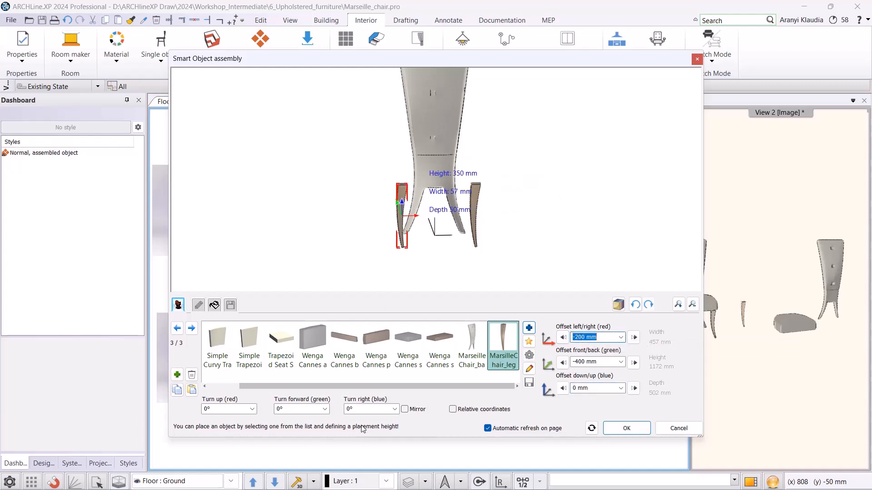
click(364, 408)
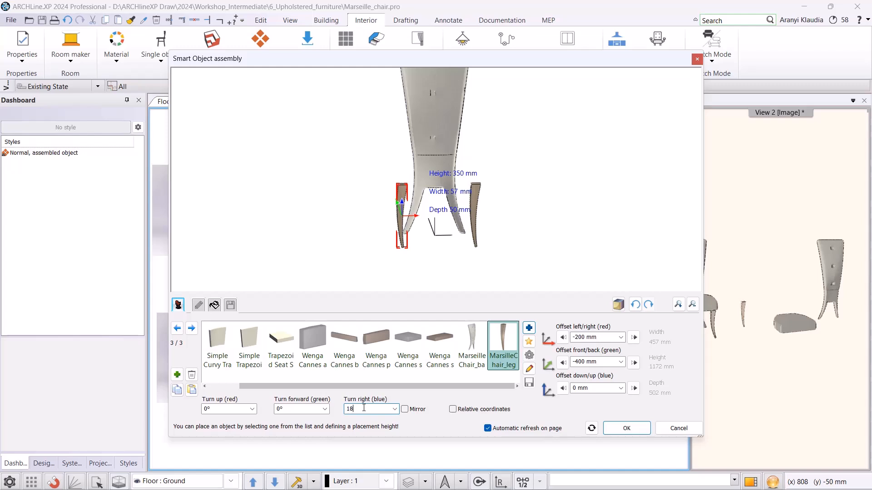
key(Return)
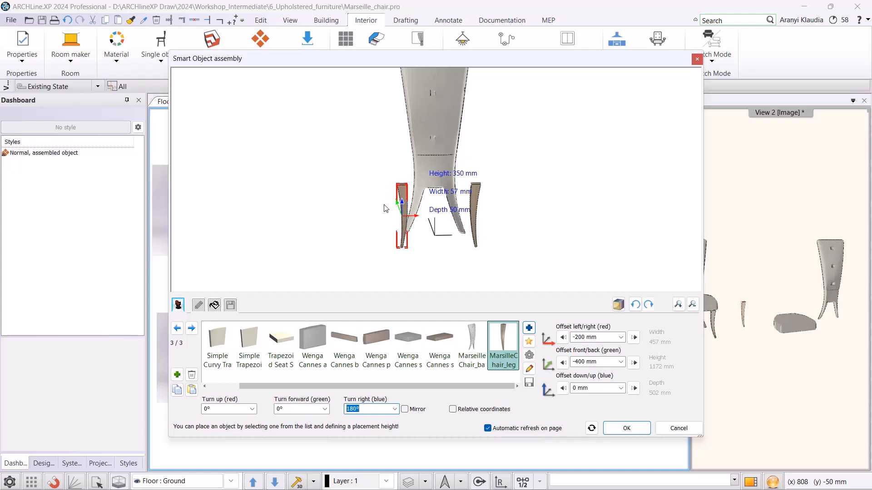
Add a fourth element to the assembly and change its type to the MarseilleChair seat part.
middle_drag(565, 182, 616, 176)
scroll(611, 149, down, 2)
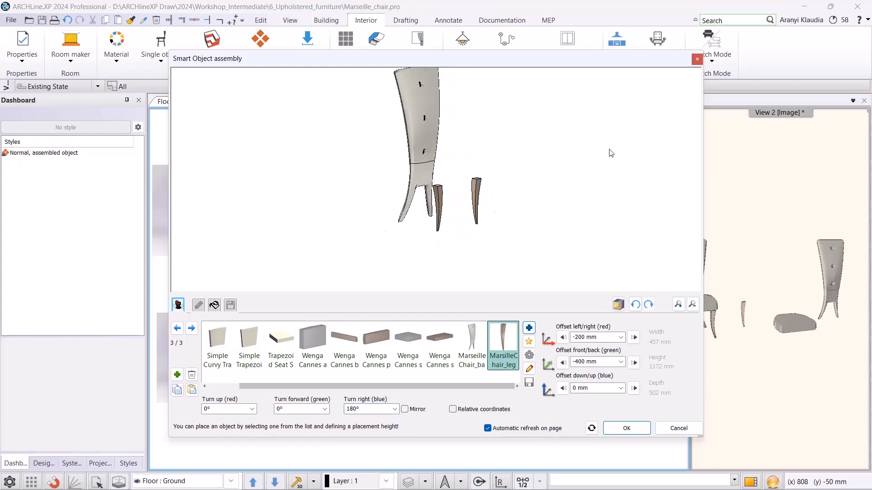
middle_drag(525, 145, 506, 225)
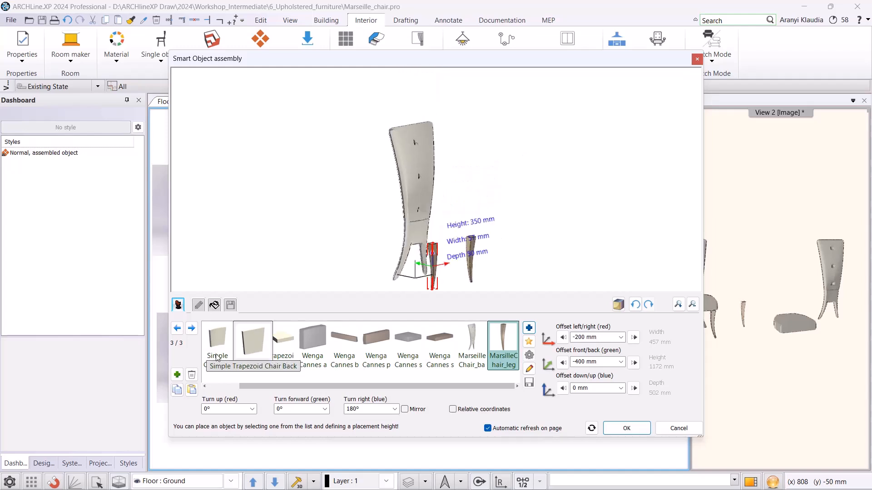
click(177, 374)
click(458, 285)
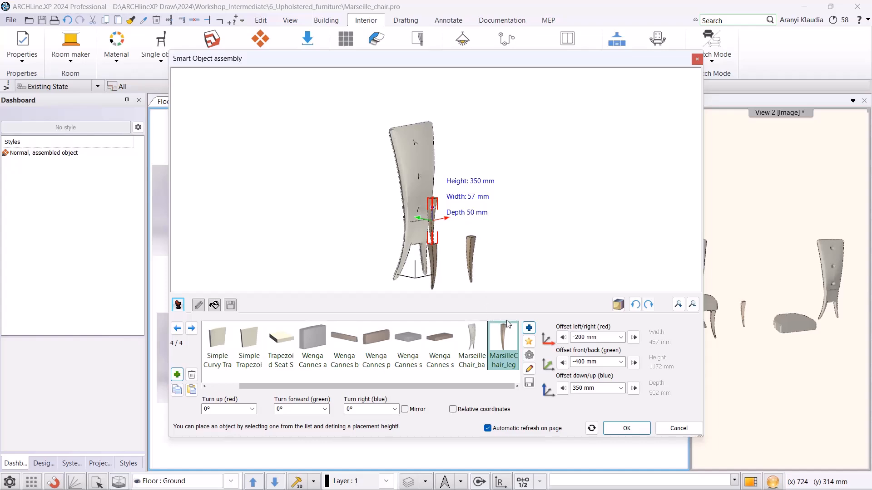
click(528, 328)
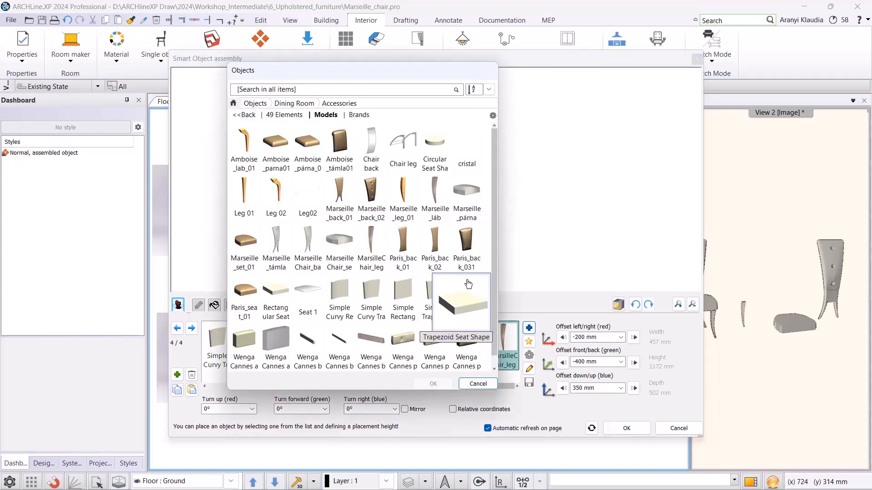
click(366, 247)
click(432, 383)
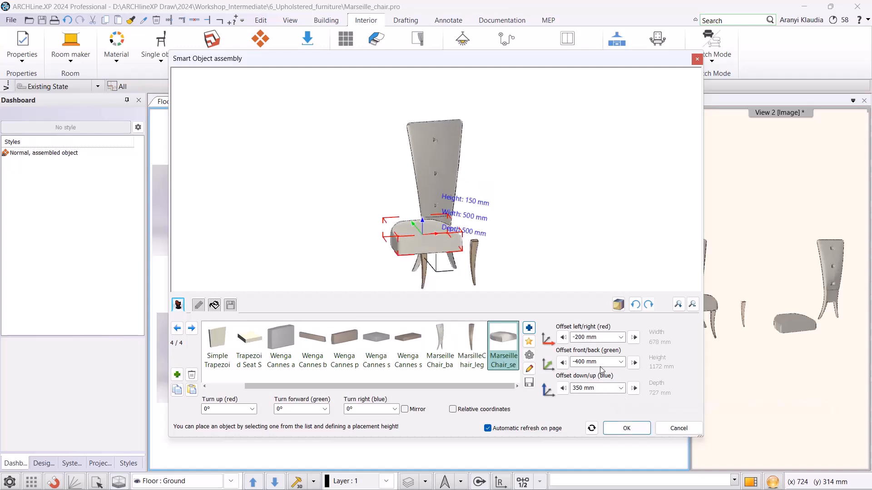
Center the seat with a left/right offset of 0 mm and move it against the backrest at about -296 mm front/back.
double_click(585, 337)
text(0)
key(Return)
drag(381, 234, 435, 228)
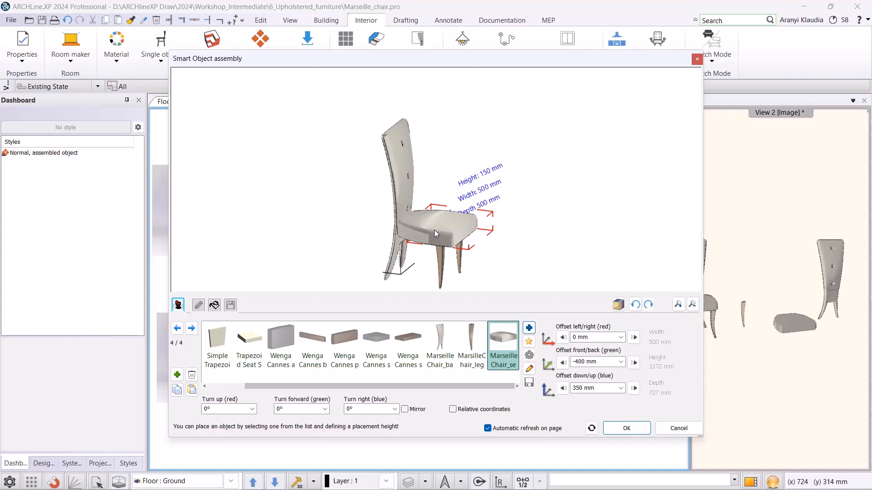
drag(542, 252, 424, 223)
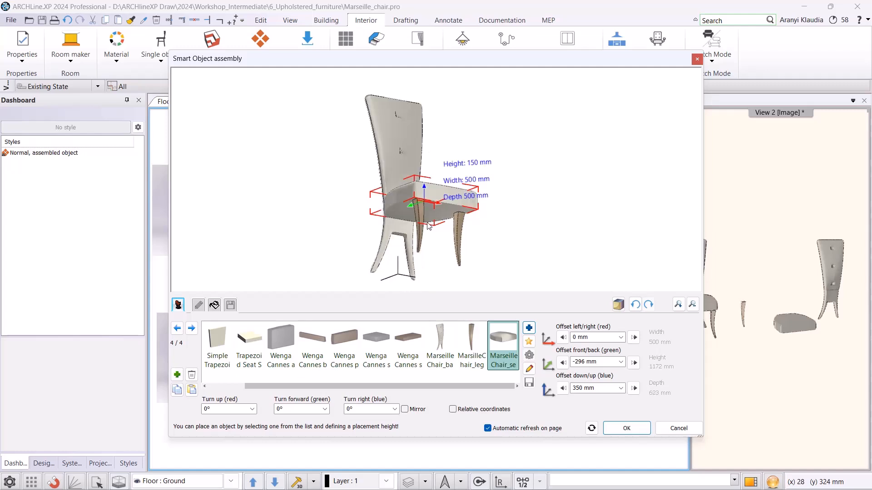
Move the 180°-turned leg closer to the seat's front edge by changing its front/back offset.
click(409, 227)
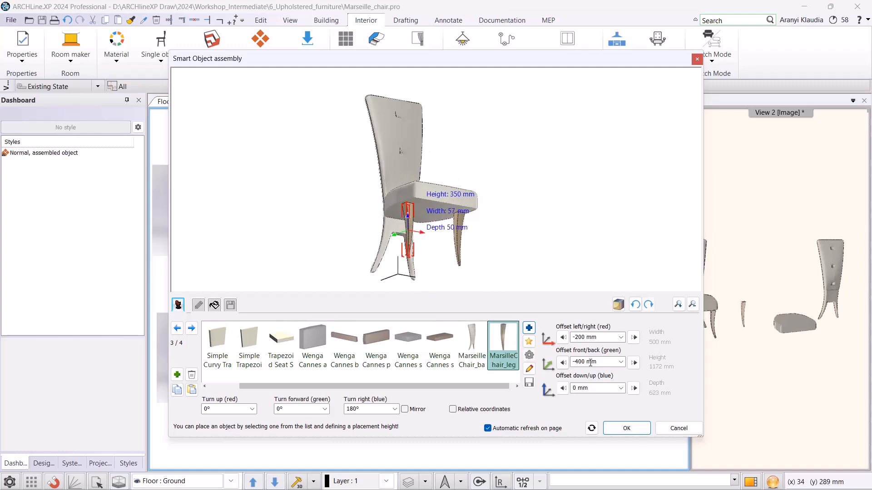
click(586, 361)
drag(585, 360, 580, 359)
text(3)
key(Return)
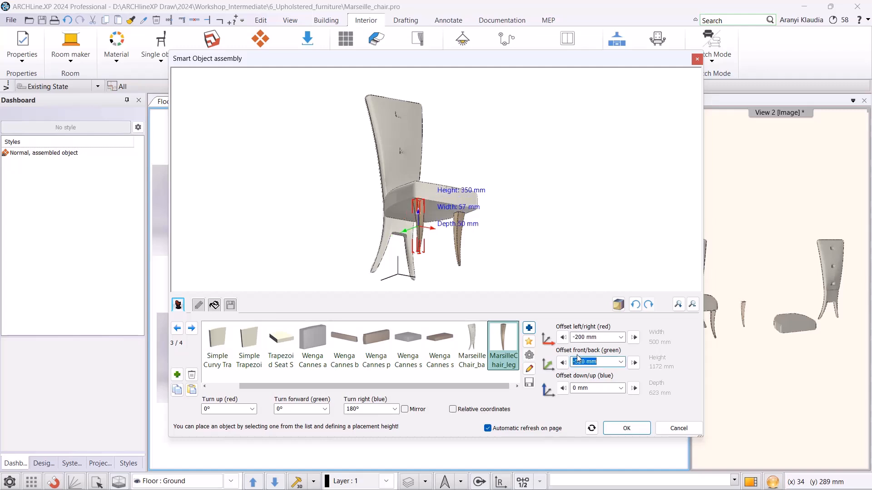
Set the front/back offset of the other front leg, the one at 200 mm left/right, to -520 mm.
click(460, 242)
drag(586, 361, 580, 361)
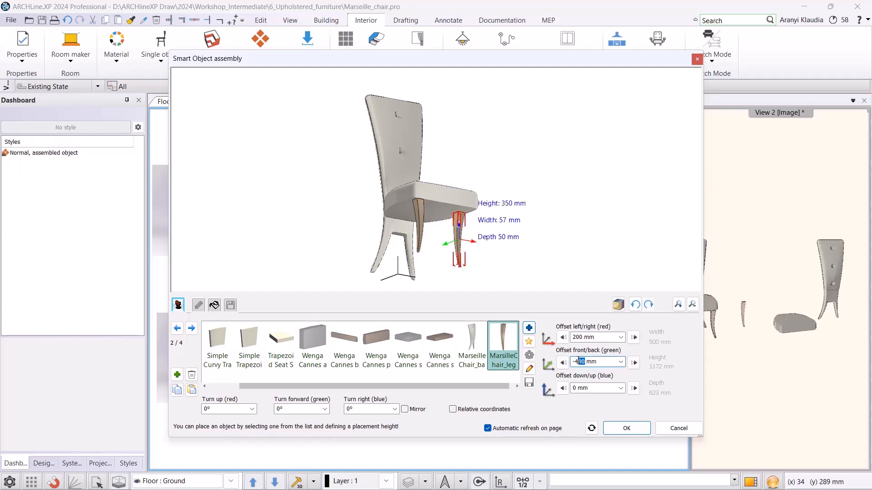
text(520)
key(Return)
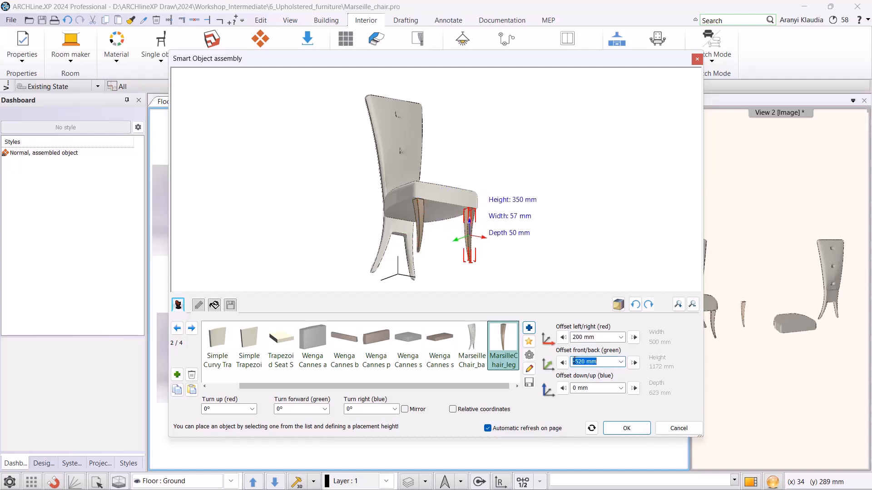
drag(579, 194, 572, 227)
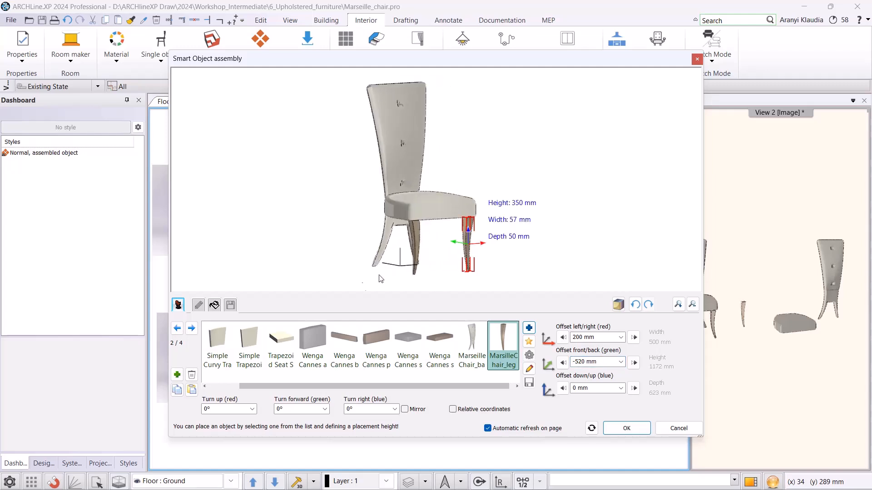
Save the assembly to the library as a new item named MarseilleChair with the sub category Chairs.
click(230, 305)
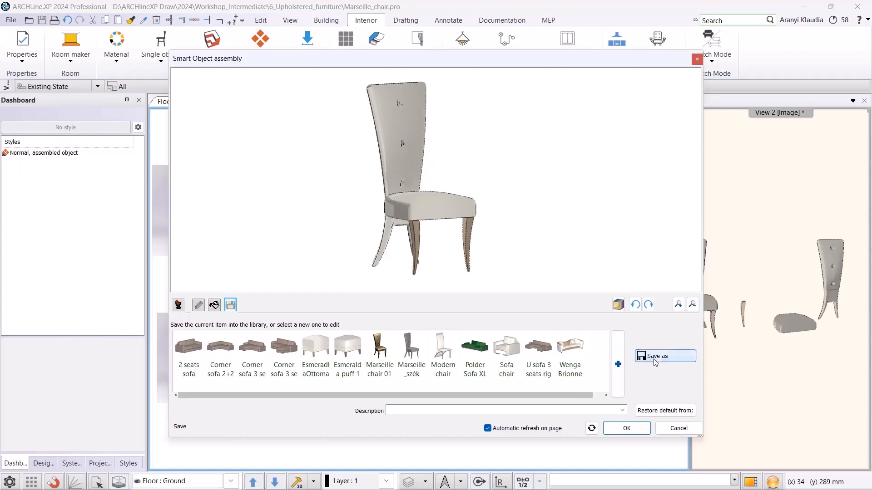
click(665, 356)
text(Marseul)
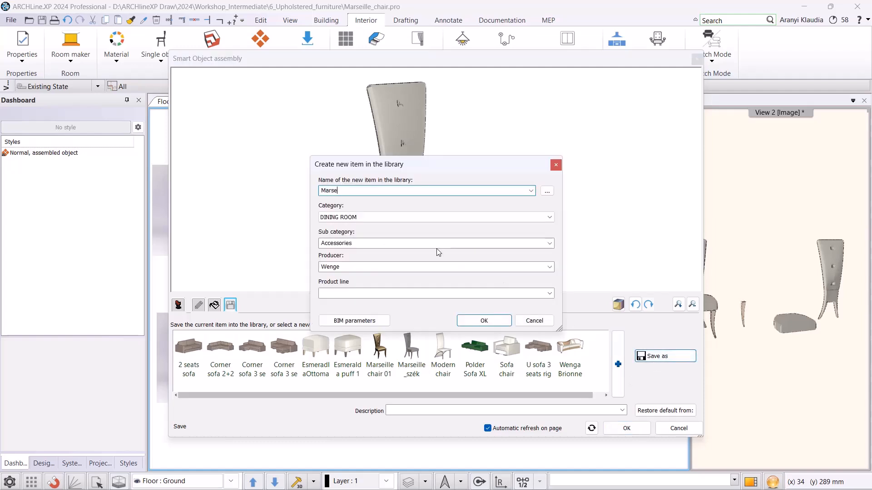
key(BackSpace)
key(BackSpace)
text(illeChair)
click(550, 243)
click(445, 268)
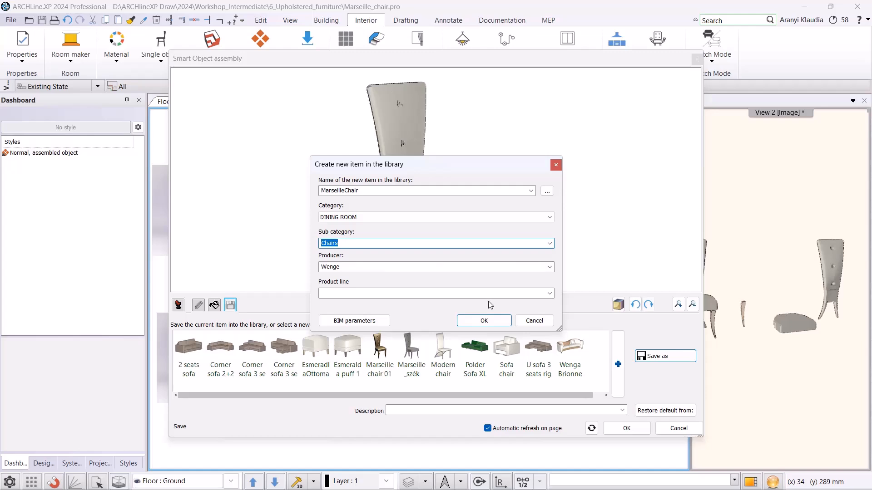
click(489, 320)
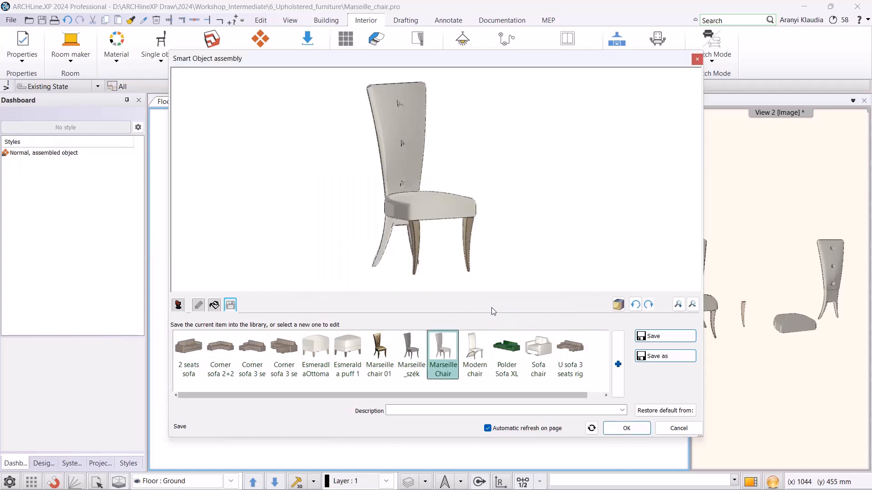
Place the assembled chair on the floor plan beside the backrest's plan symbol and bring it up close in the 3D view.
click(625, 429)
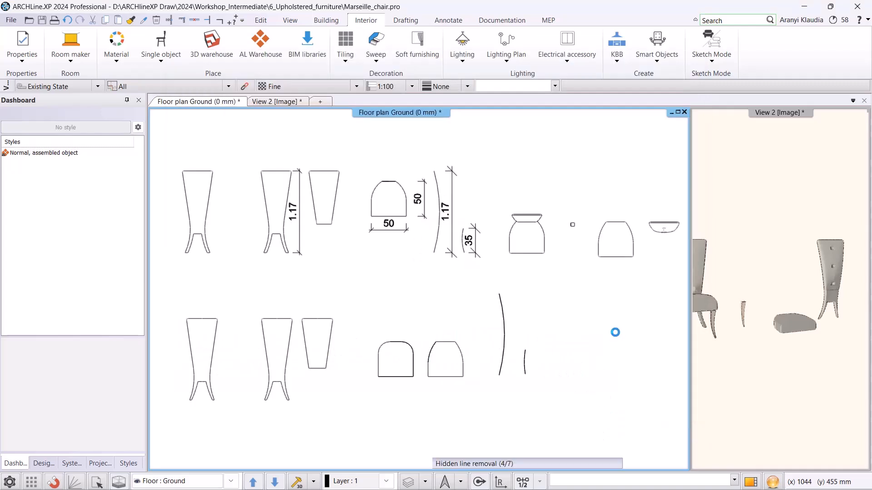
click(598, 221)
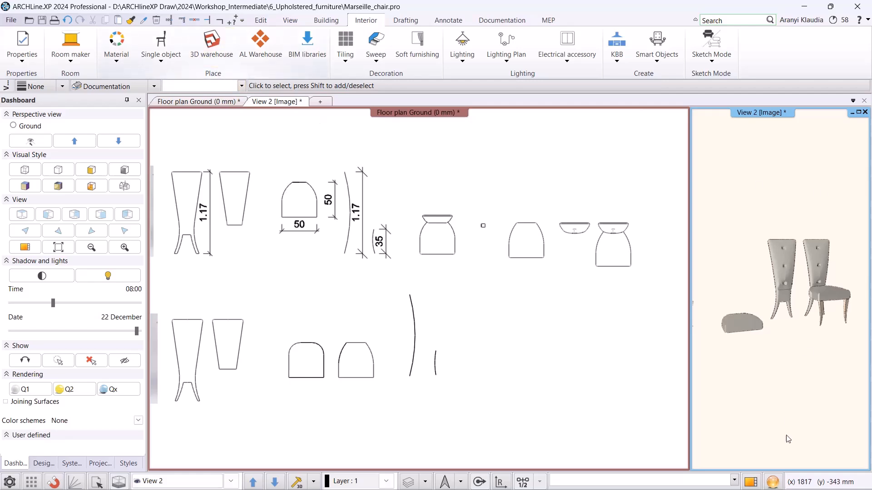
click(821, 421)
scroll(508, 270, up, 5)
middle_drag(503, 267, 590, 300)
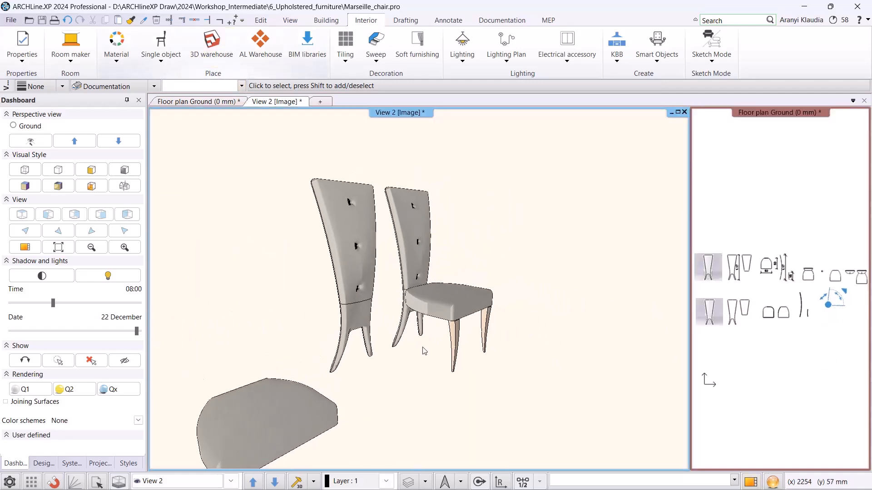
Edit the placed chair's backrest part and open its custom vertical guide profile for editing.
click(407, 271)
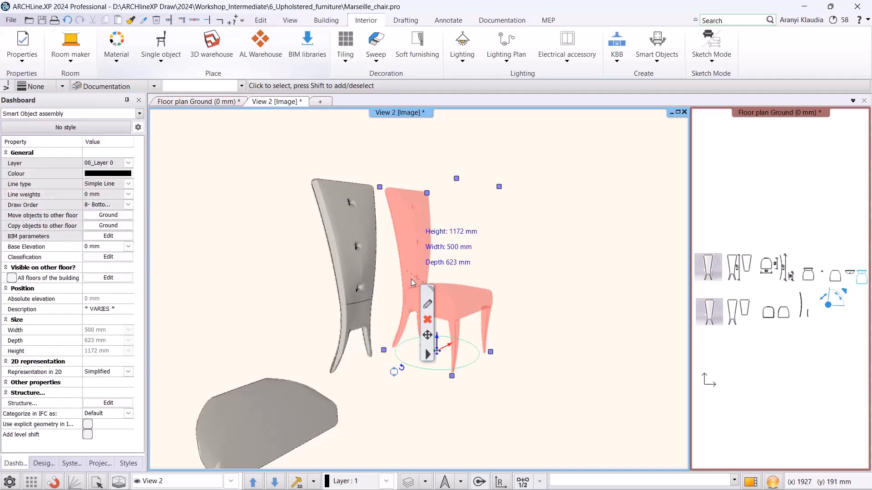
click(427, 306)
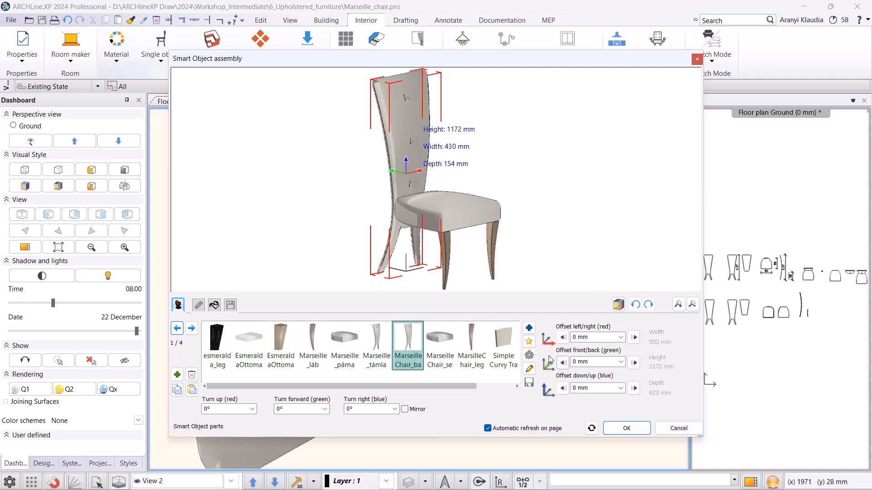
click(529, 370)
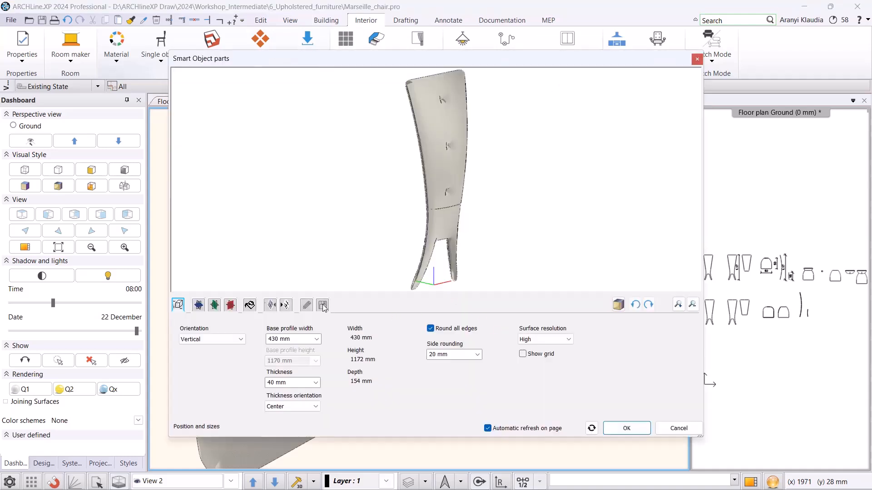
click(214, 305)
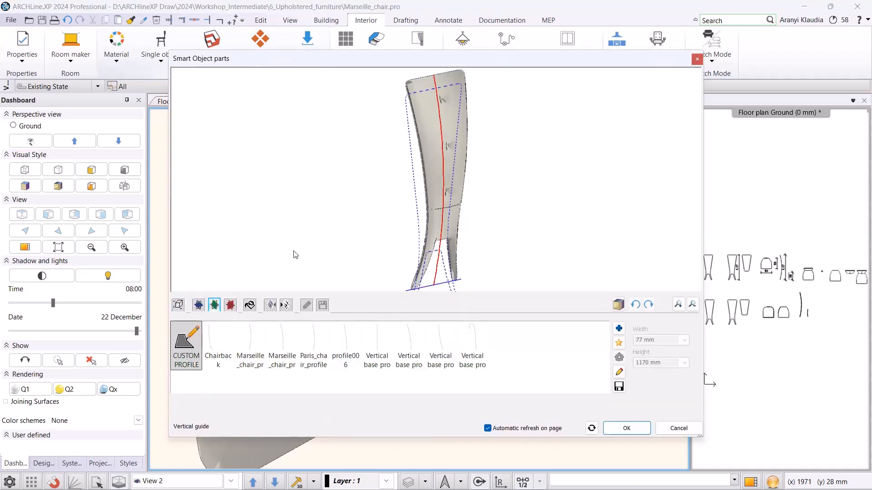
click(619, 371)
Flatten the arc of the backrest's vertical guide to a width of about 52 mm and finish the profile.
scroll(861, 295, up, 2)
middle_drag(812, 295, 788, 329)
click(789, 323)
scroll(799, 290, up, 2)
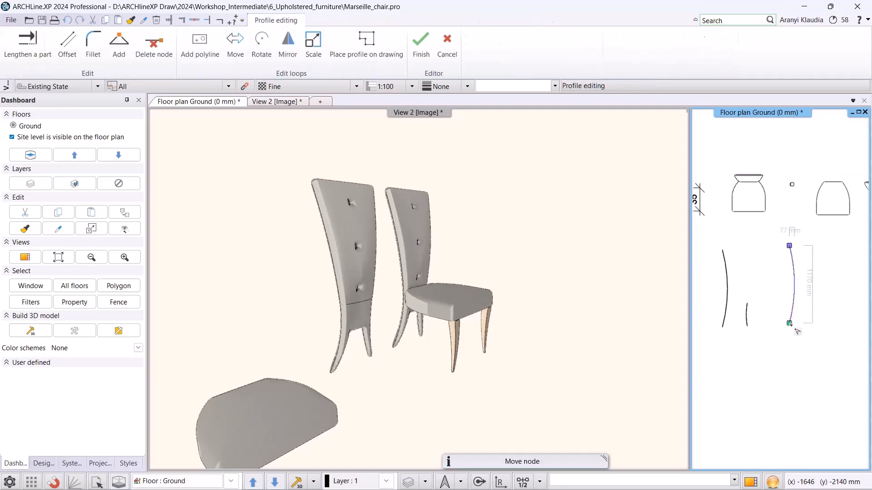
right_click(787, 279)
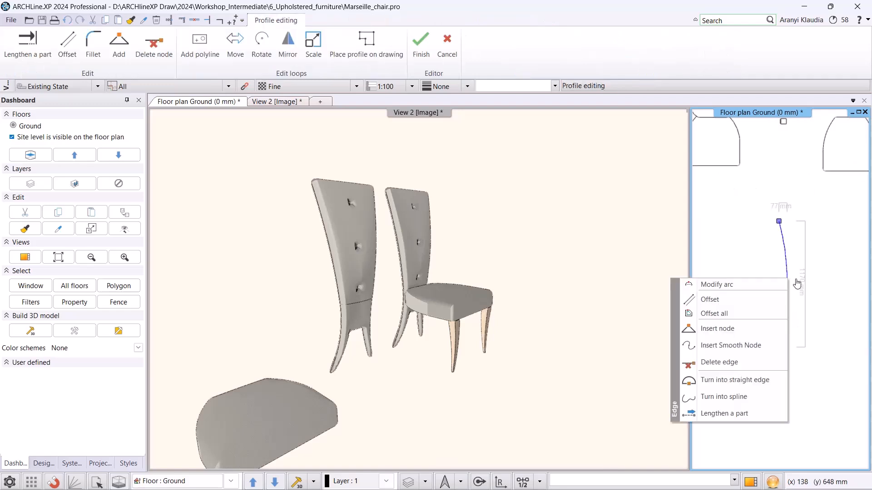
click(770, 285)
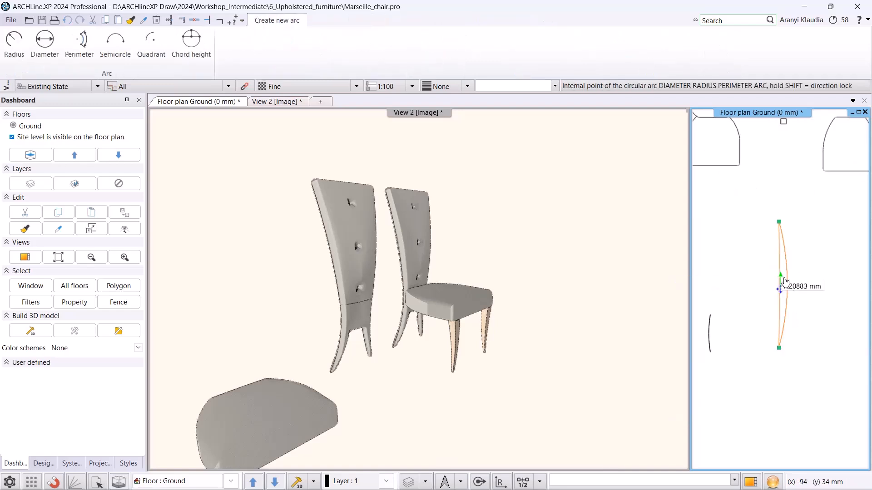
click(790, 290)
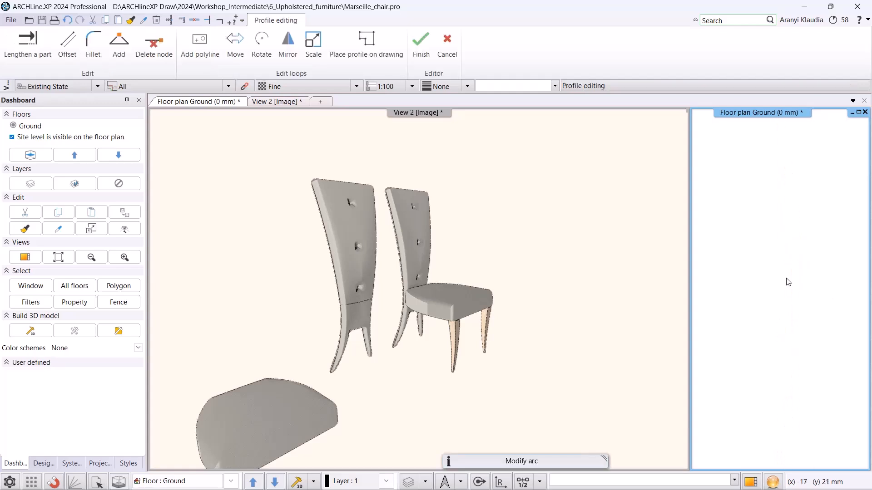
key(Return)
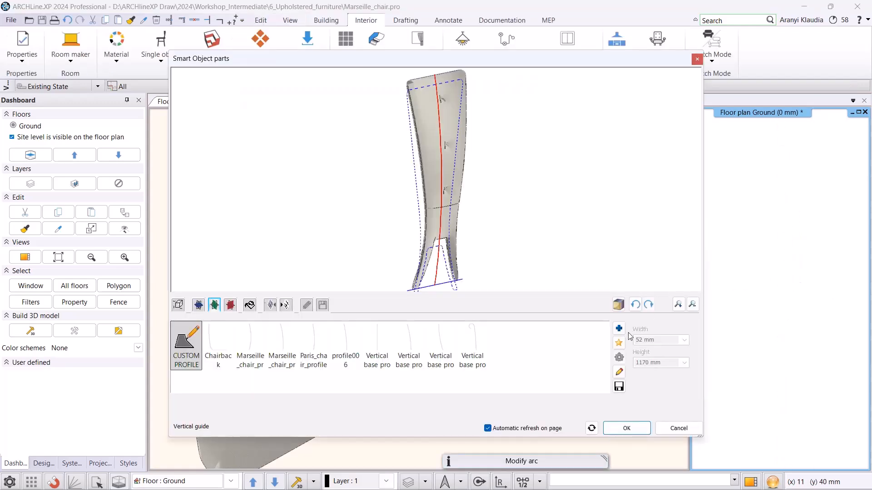
Save the modified backrest over MarseilleChair_back in the library and return to the chair assembly.
click(322, 305)
click(641, 336)
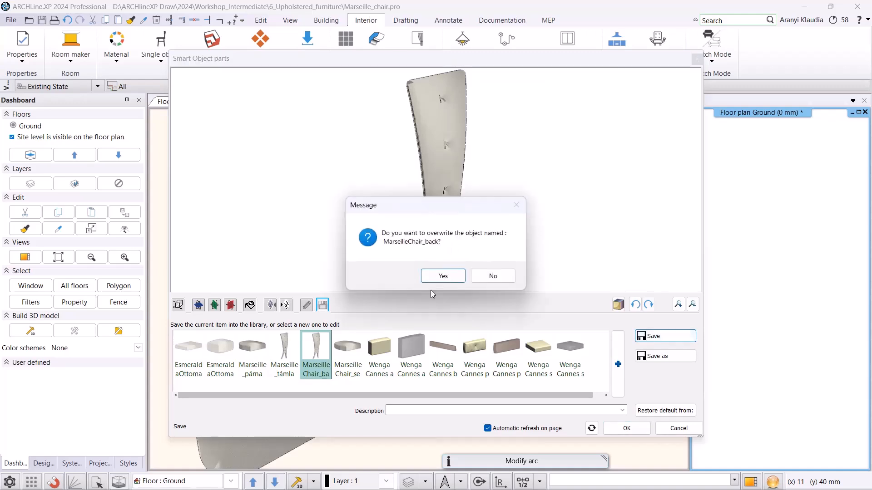
click(437, 277)
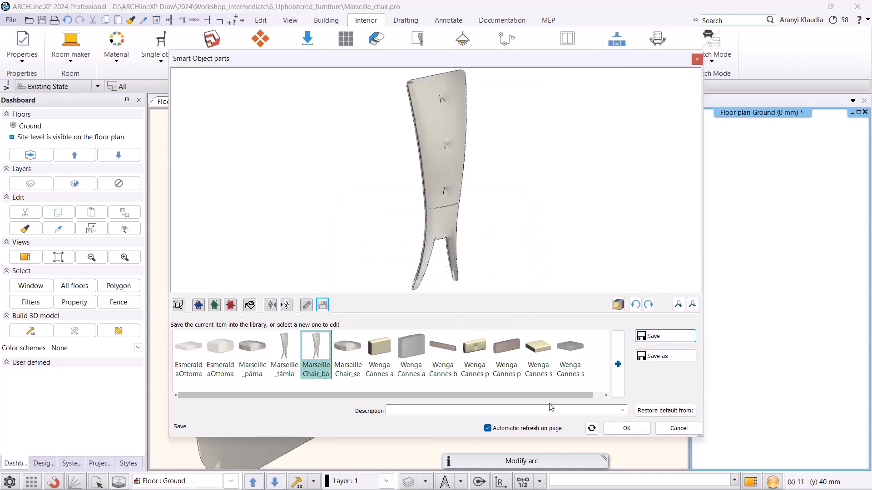
click(622, 430)
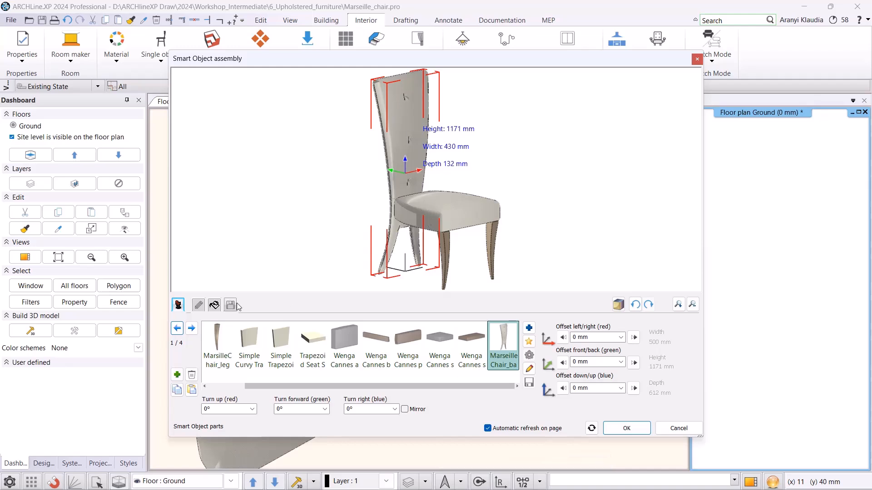
Overwrite the MarseilleChair library item with the updated assembly and apply the change to the placed chair.
click(231, 304)
click(665, 336)
click(456, 277)
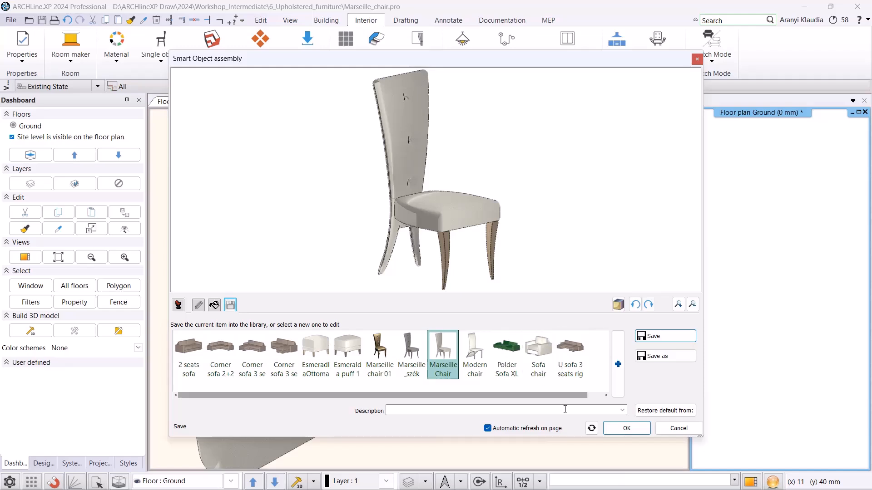
click(626, 429)
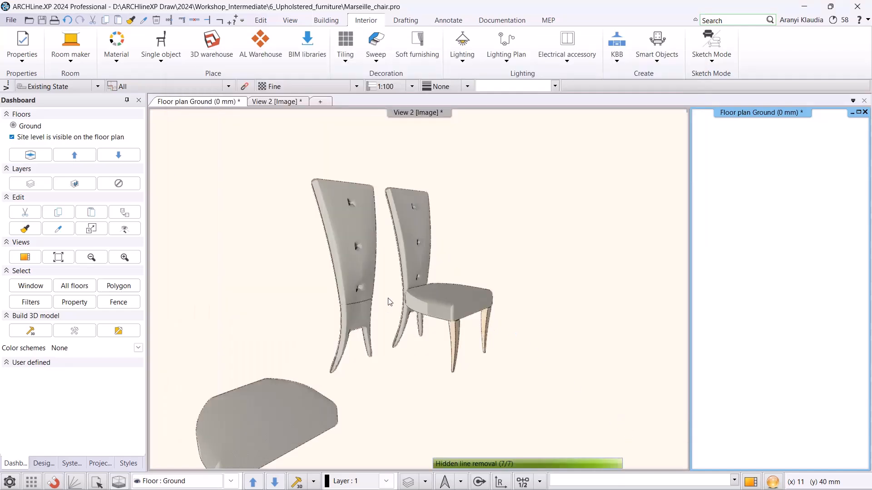
Examine the updated chair in the 3D view alongside the separate backrest, seat, leg and reference chair.
click(402, 284)
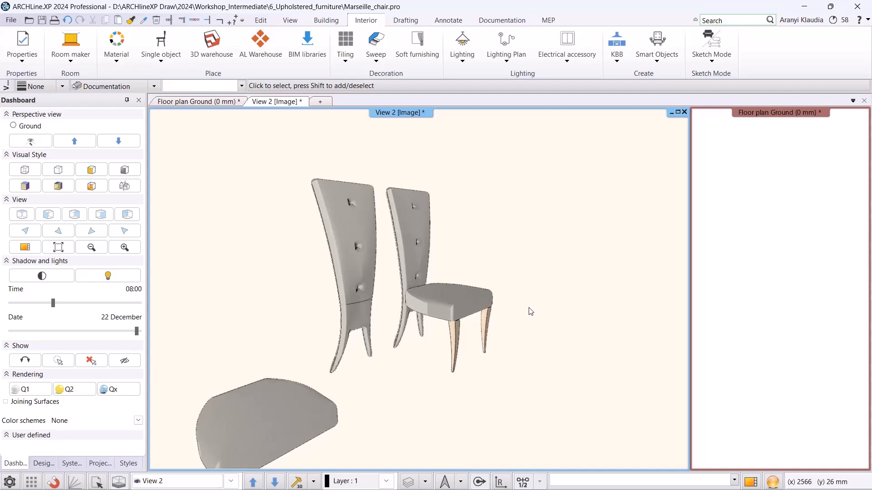
scroll(530, 311, down, 1)
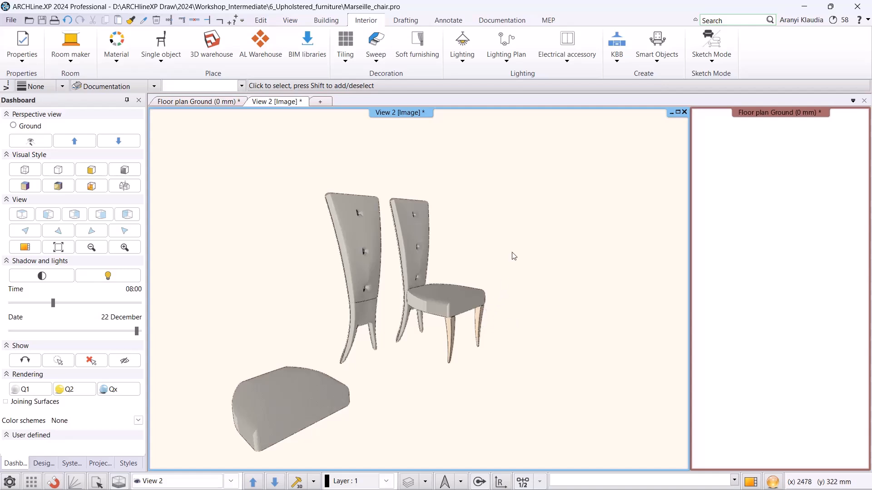
scroll(543, 286, down, 3)
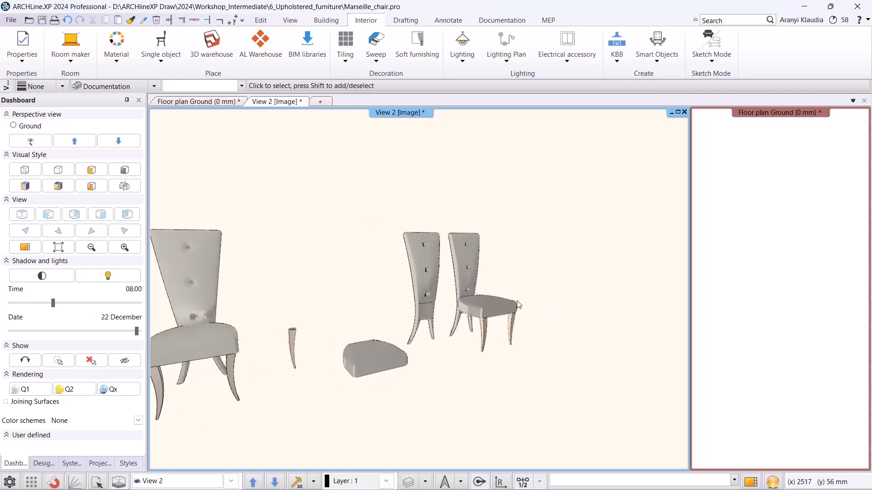
scroll(503, 350, up, 3)
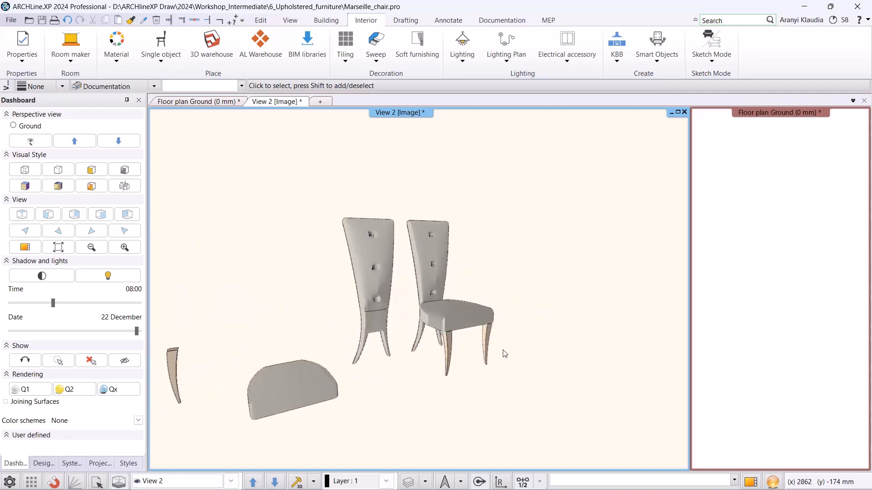
scroll(490, 346, down, 4)
scroll(490, 346, down, 1)
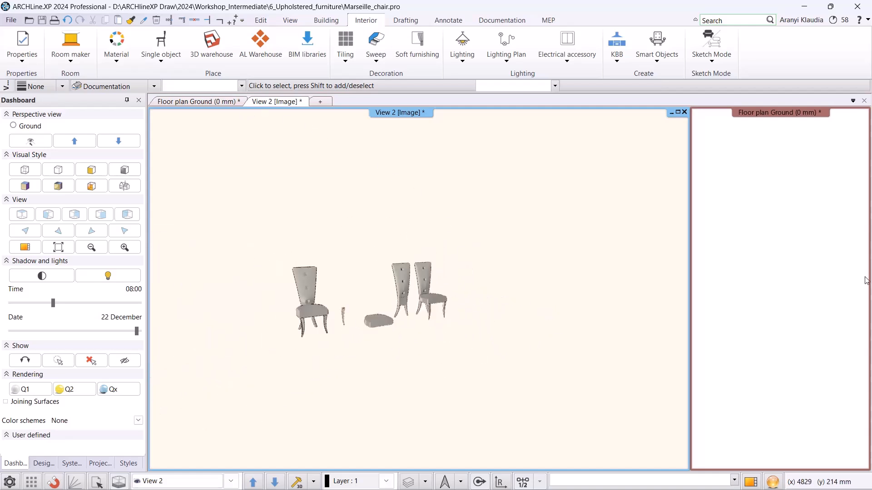
Make the floor plan the main view with free space beside the drawings, and open the Objects library in the Design center.
click(754, 454)
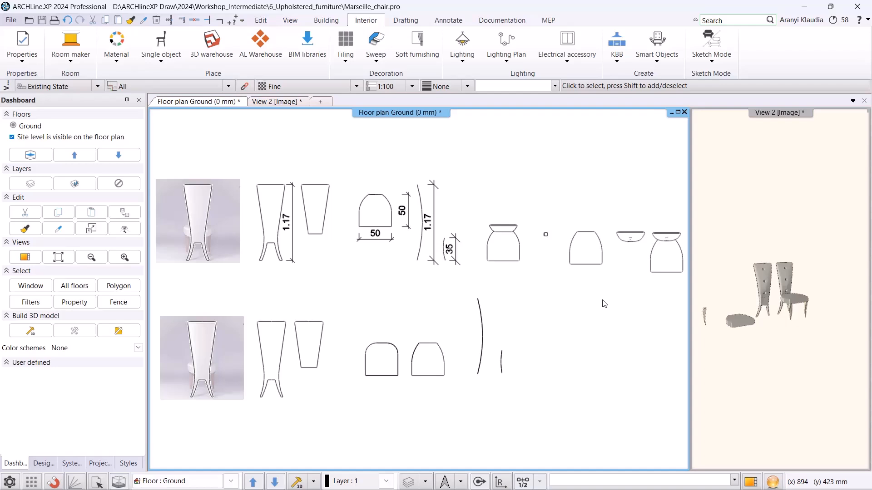
middle_drag(603, 300, 490, 311)
scroll(411, 294, down, 2)
middle_drag(411, 294, 389, 294)
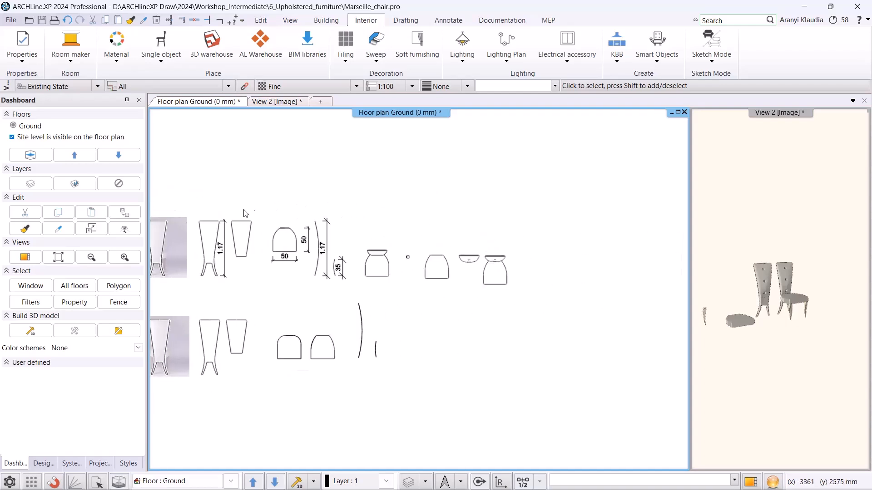
click(43, 463)
click(42, 229)
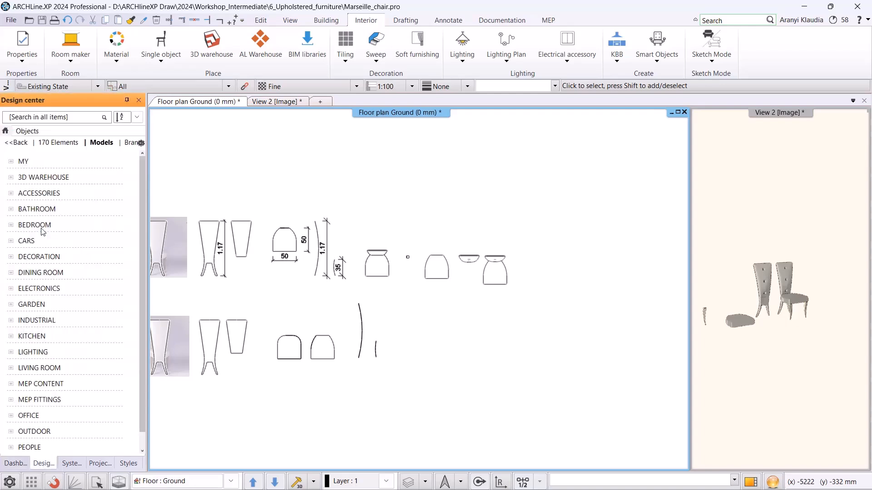
Place the "2 seats sofa" model from the Living Room Sofas category in the free space beside the lower row of chair drawings.
scroll(49, 281, down, 1)
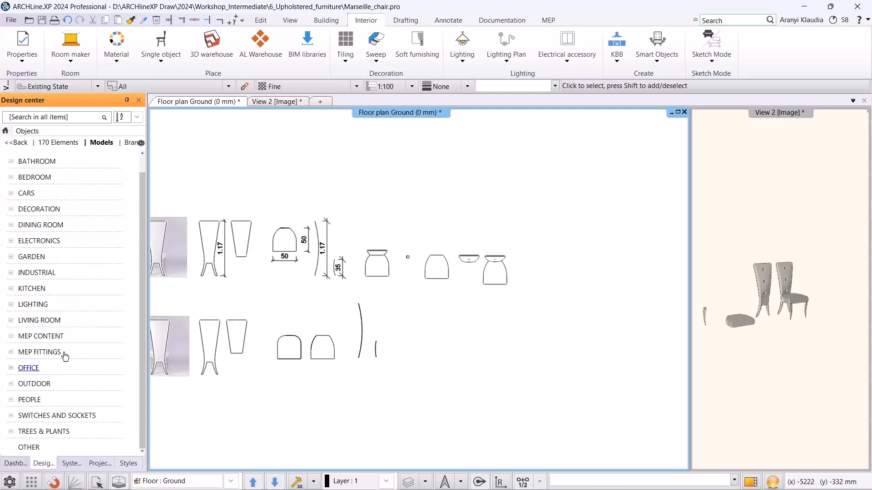
scroll(66, 367, up, 1)
click(60, 367)
scroll(83, 338, down, 3)
click(59, 431)
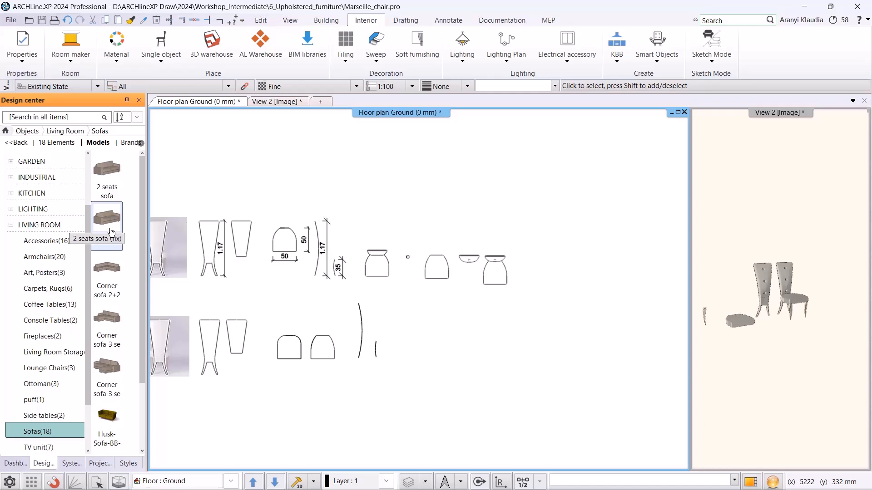
click(107, 171)
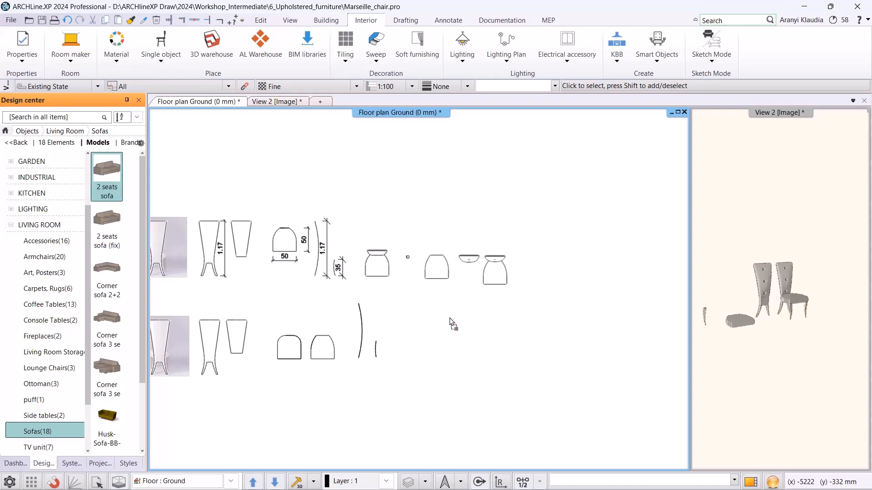
click(427, 324)
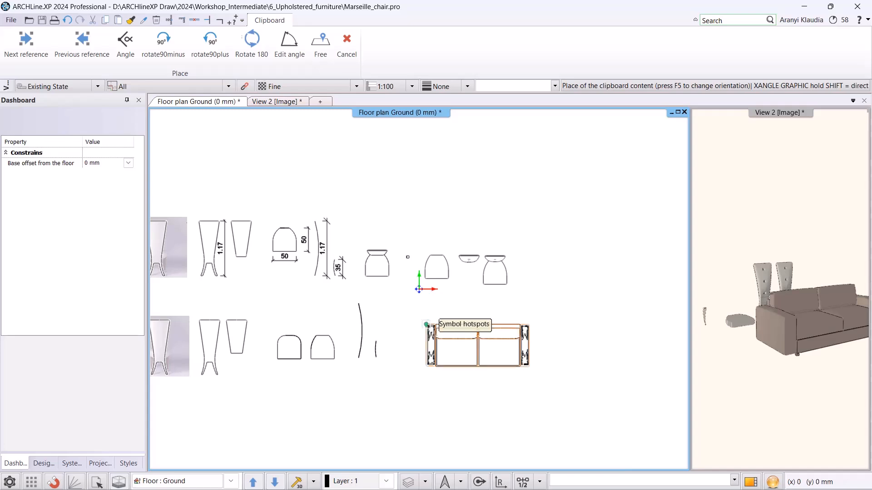
click(427, 325)
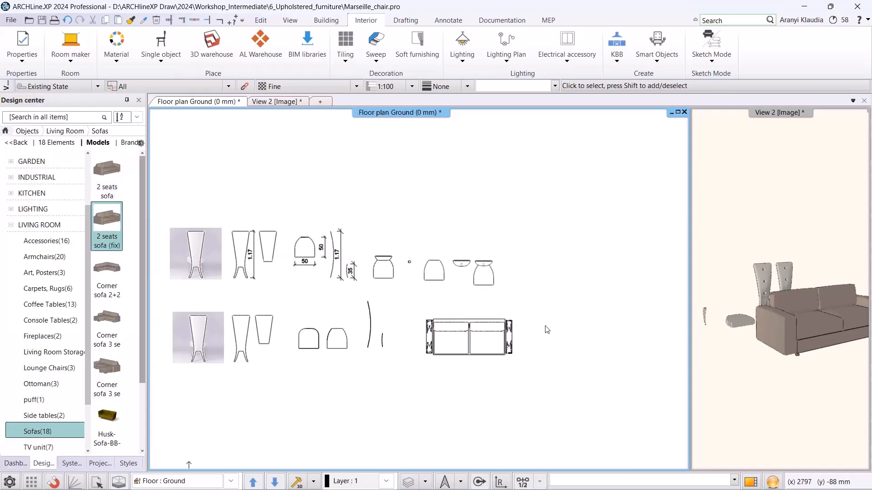
Place the "2 seats sofa (fix)" model beside the first sofa and compare both in the 3D view.
drag(97, 229, 544, 323)
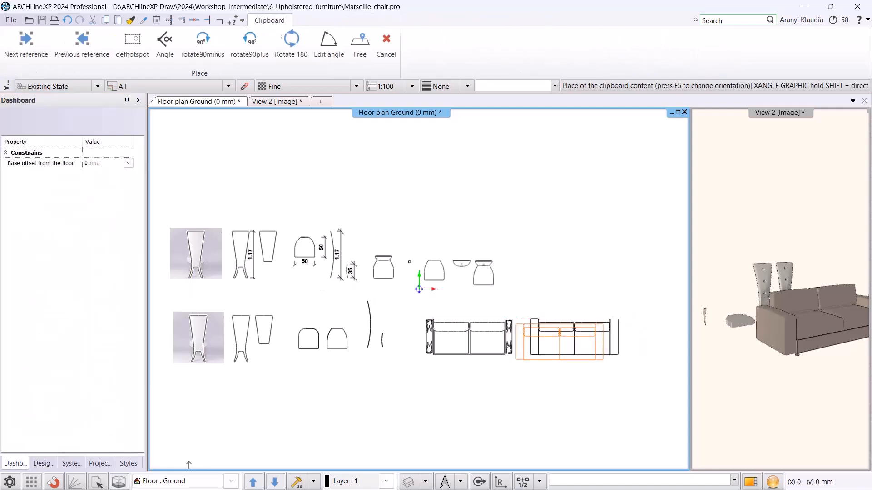
click(531, 325)
middle_drag(748, 353, 811, 324)
middle_drag(610, 378, 596, 387)
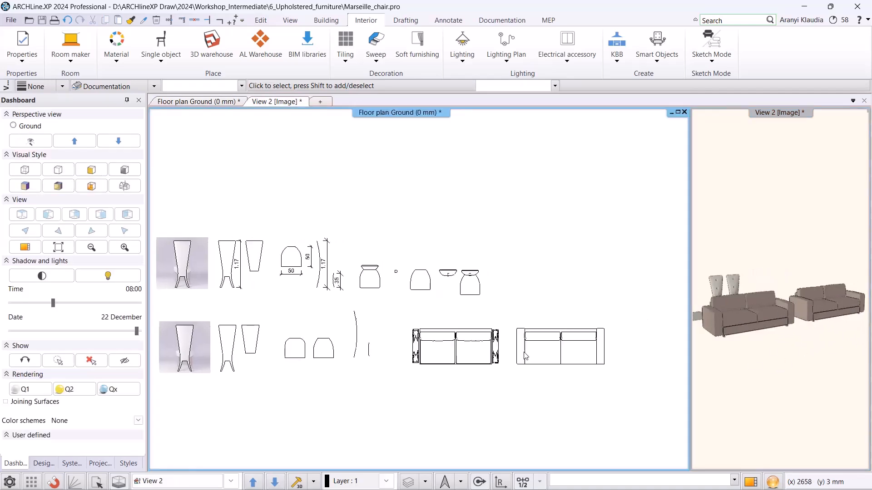
Open the first sofa's Smart Object assembly and examine its individual parts.
scroll(597, 387, up, 3)
drag(488, 297, 395, 317)
click(395, 318)
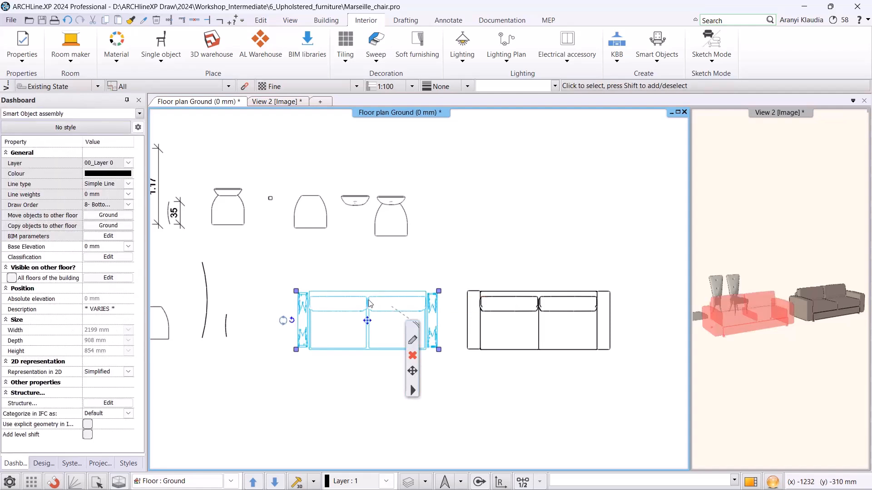
click(412, 342)
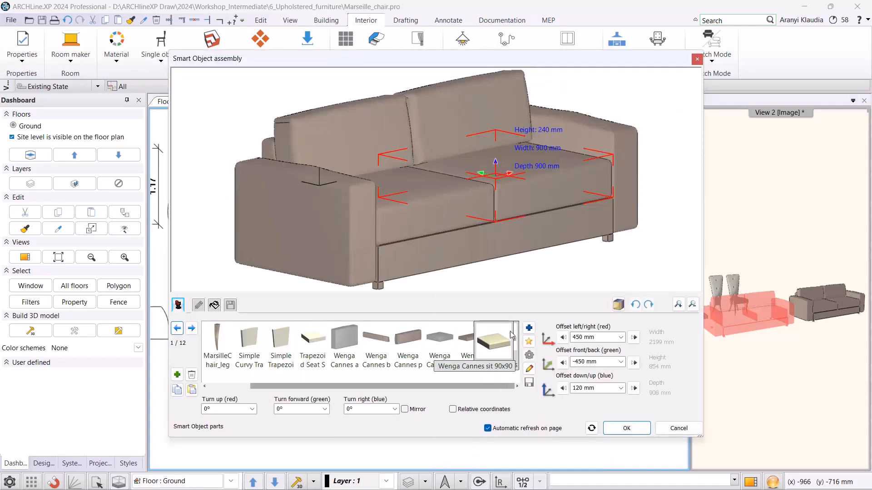
drag(544, 249, 523, 187)
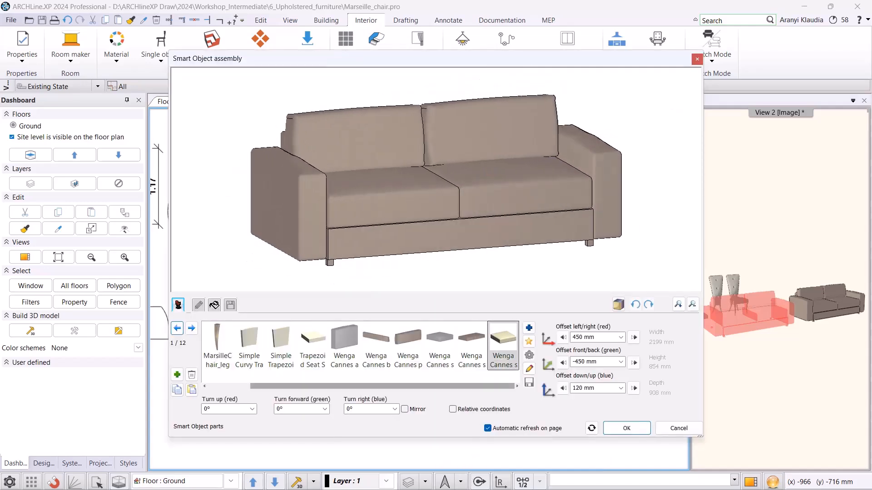
click(592, 160)
click(402, 138)
click(364, 214)
click(626, 428)
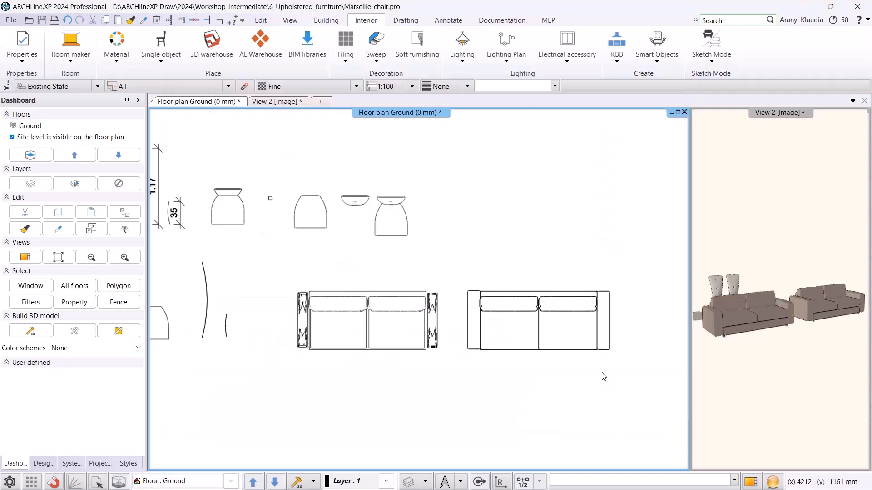
Review the placement properties of the "2 seats sofa (fix)" object.
scroll(583, 354, up, 1)
middle_drag(586, 351, 537, 341)
click(537, 341)
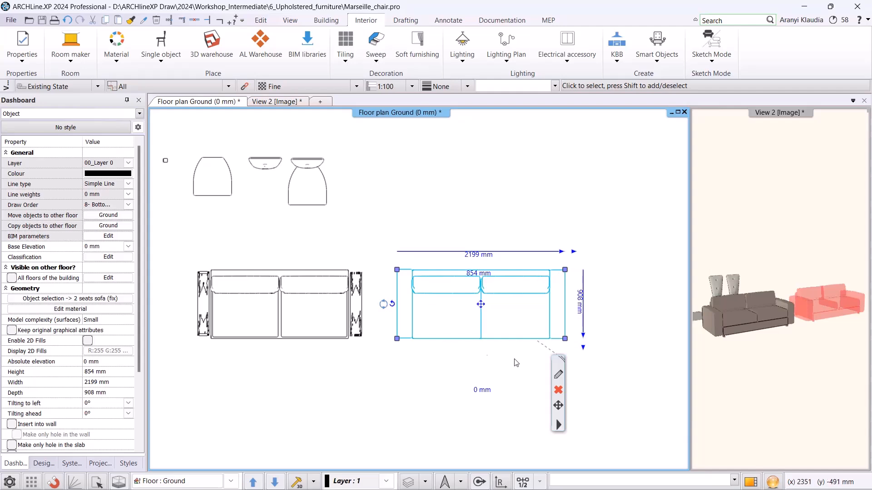
click(558, 375)
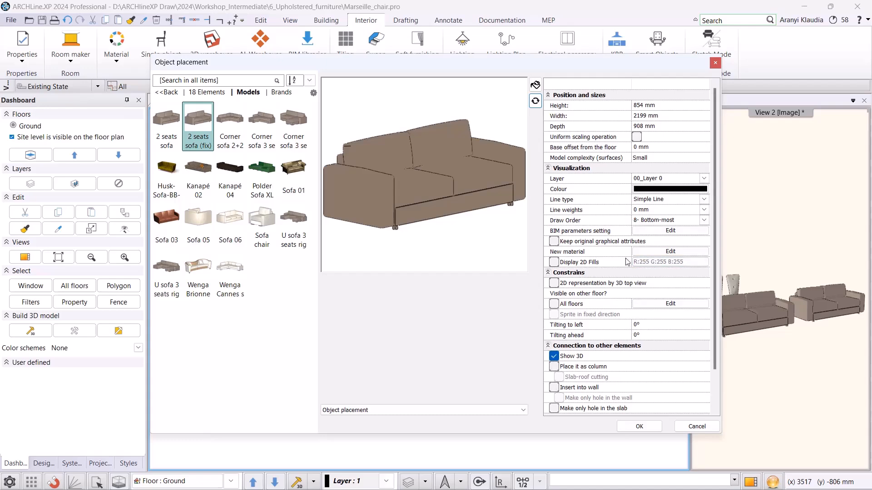
click(639, 427)
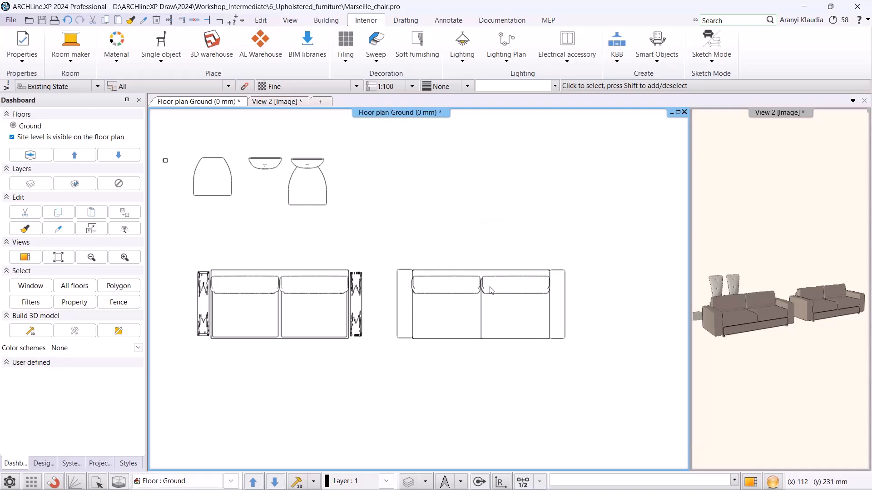
Try setting the width of the "2 seats sofa (fix)" object to 3100 mm, and undo the change.
click(490, 271)
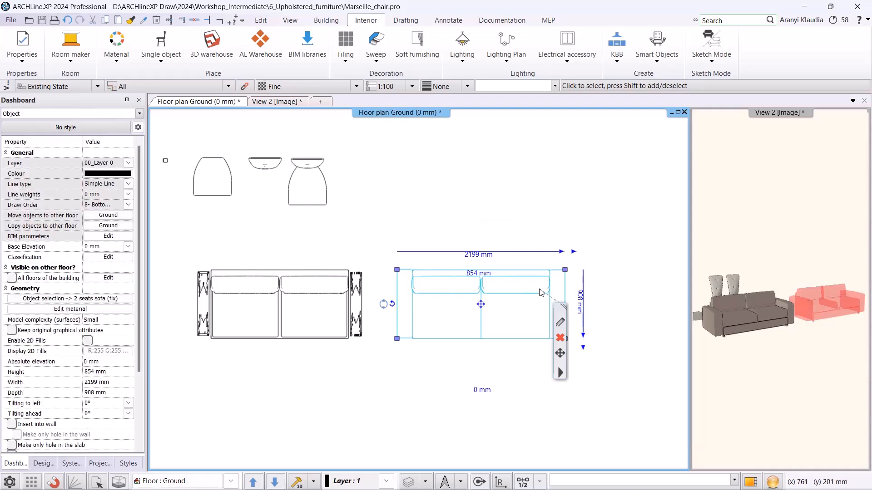
click(490, 254)
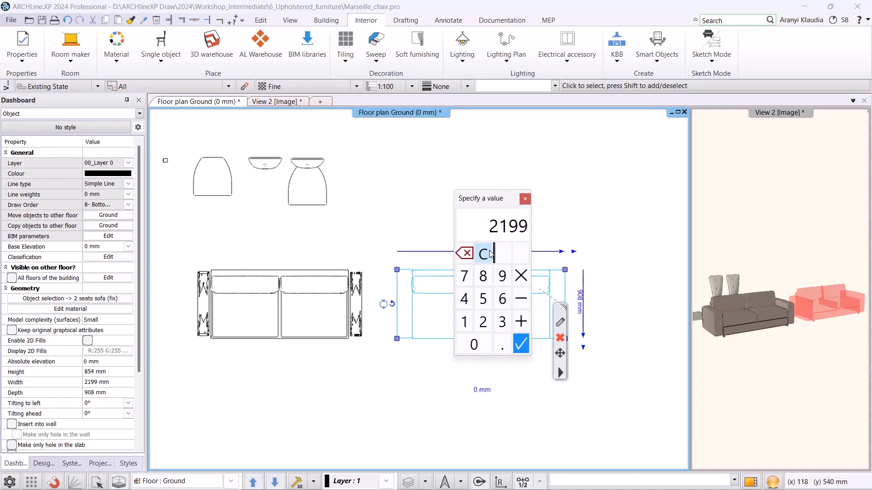
click(464, 253)
click(464, 252)
click(464, 253)
click(464, 253)
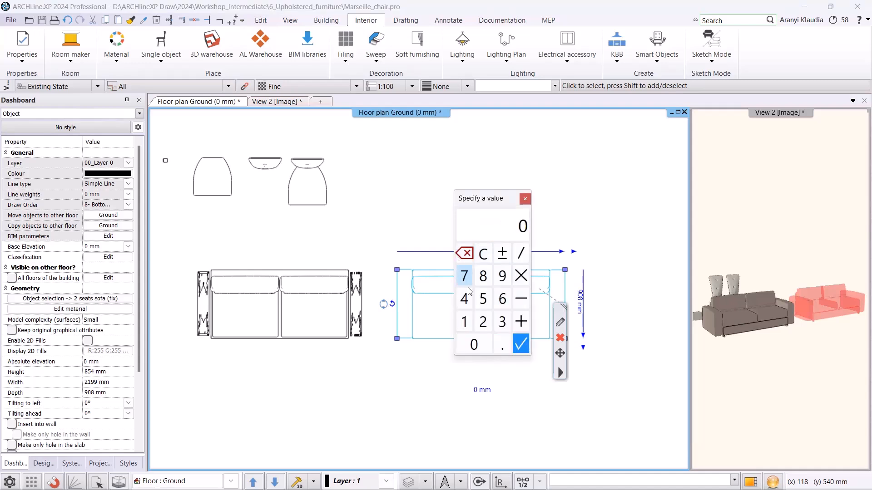
click(501, 322)
click(464, 322)
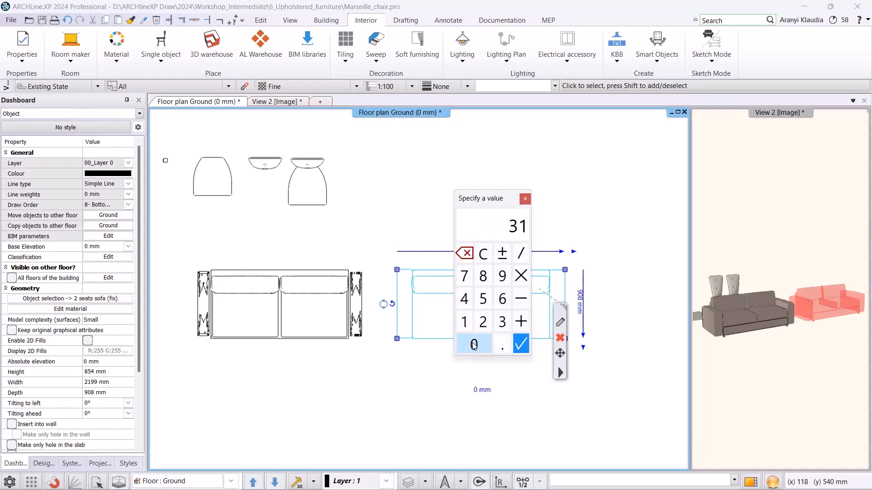
click(474, 345)
click(473, 345)
click(521, 344)
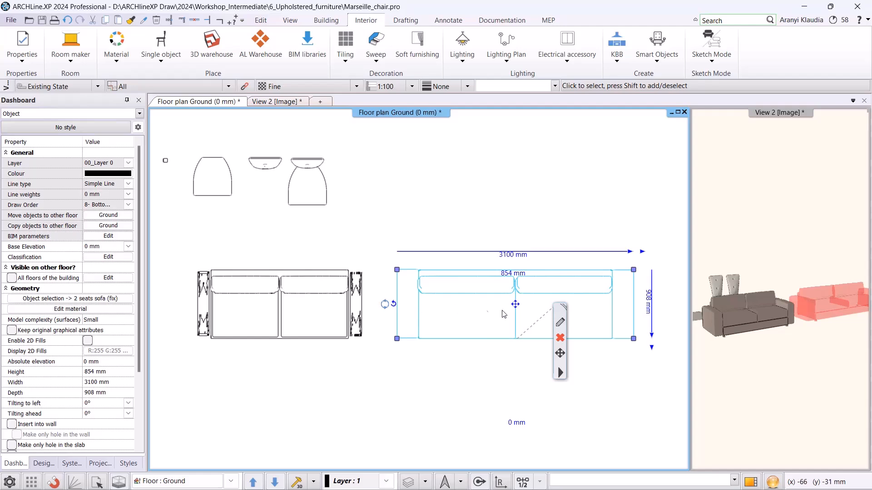
click(68, 20)
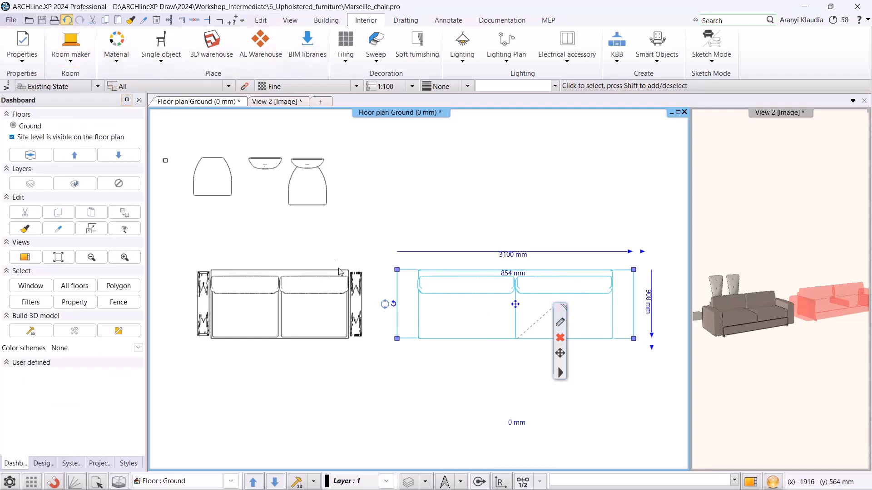
In the modular sofa's Smart Object assembly, move the right armrest outward by 900 mm to a left/right offset of 1999 mm.
click(297, 286)
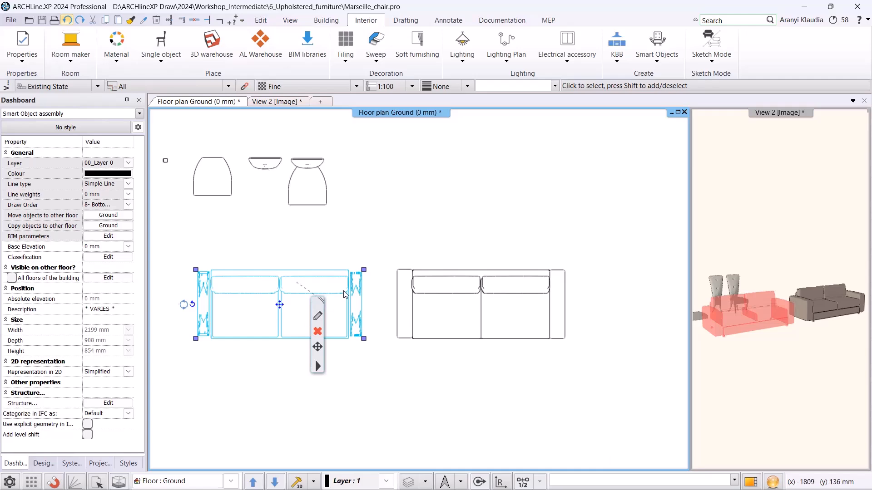
click(318, 316)
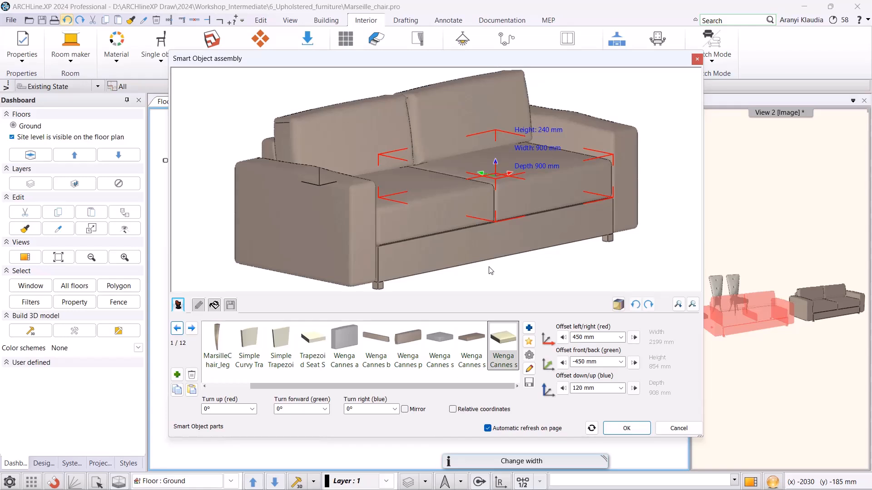
scroll(565, 242, down, 3)
drag(565, 242, 560, 211)
scroll(553, 225, down, 3)
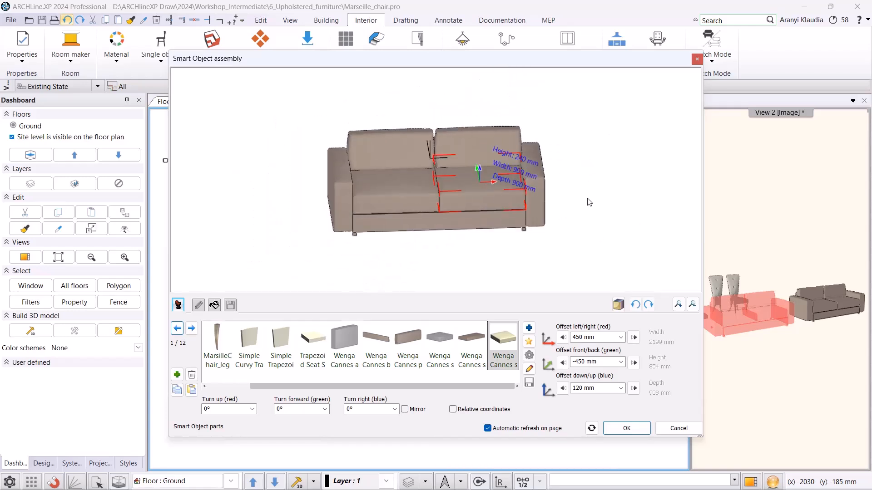
click(539, 192)
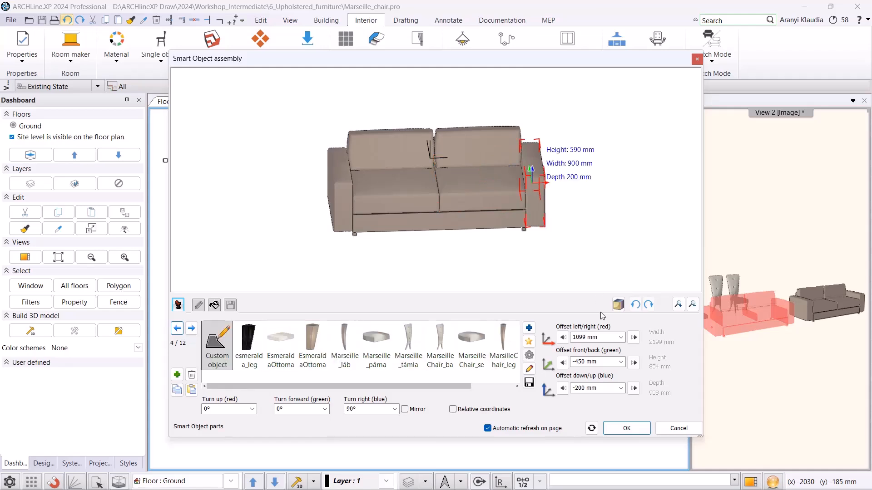
click(584, 338)
text(+900)
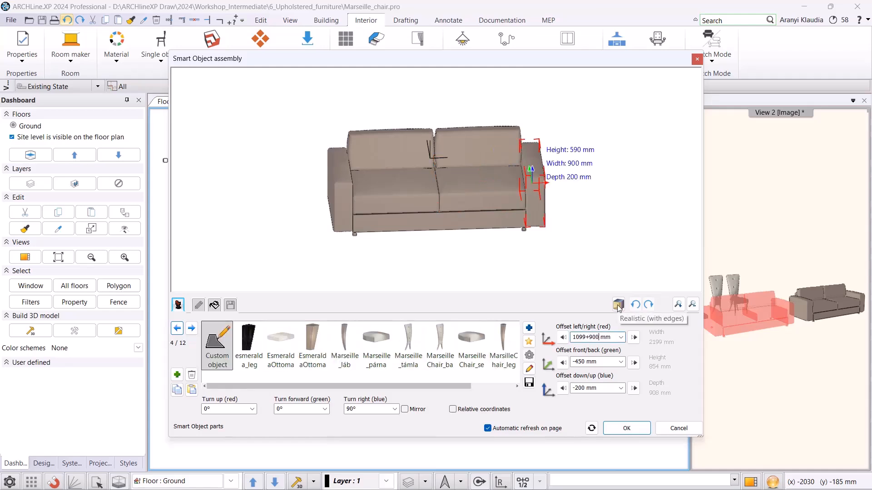
key(Return)
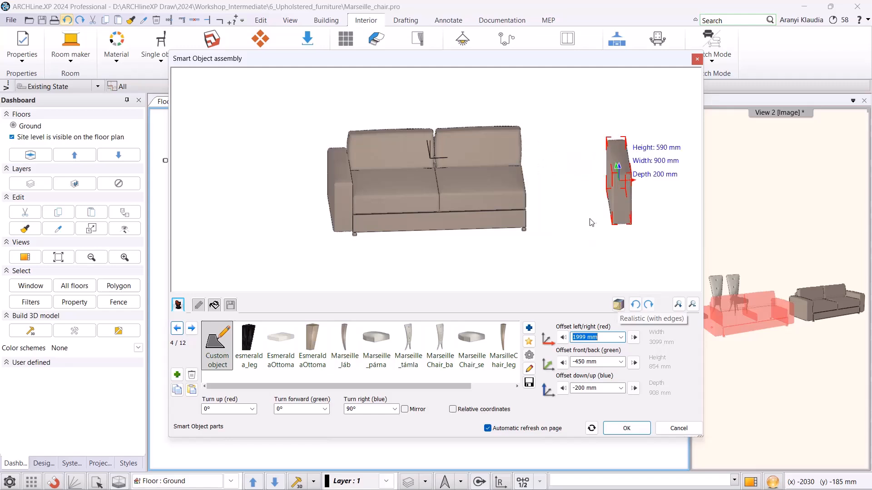
Add a new instance of the right seat part with a left/right offset of 1350 mm and a front/back offset of -450 mm.
click(504, 188)
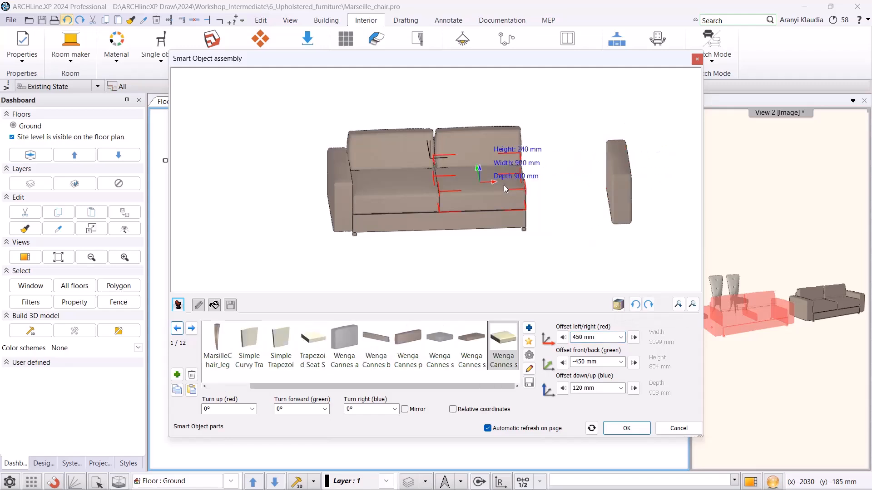
click(178, 375)
click(478, 280)
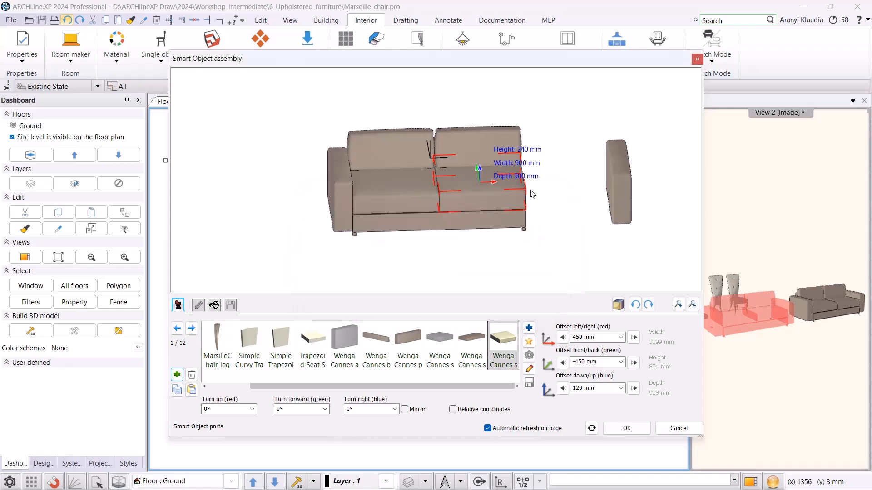
click(583, 337)
text(+900)
key(Return)
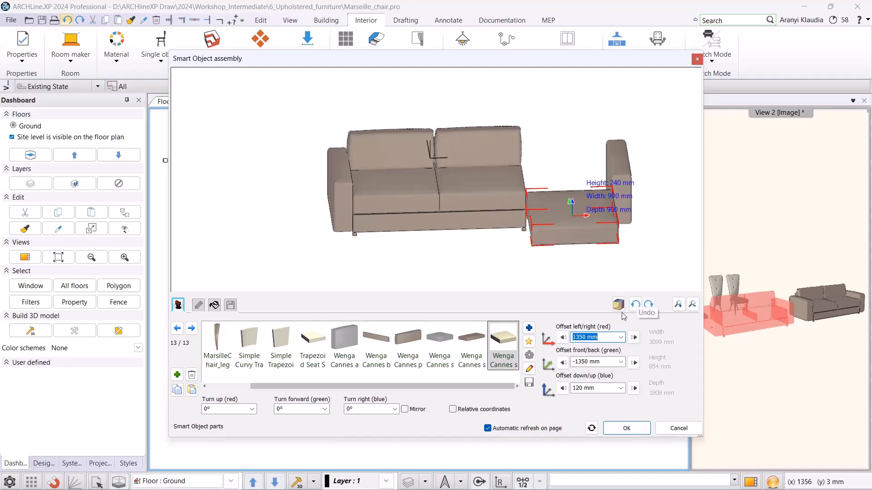
key(Tab)
click(589, 362)
text(+900)
key(Return)
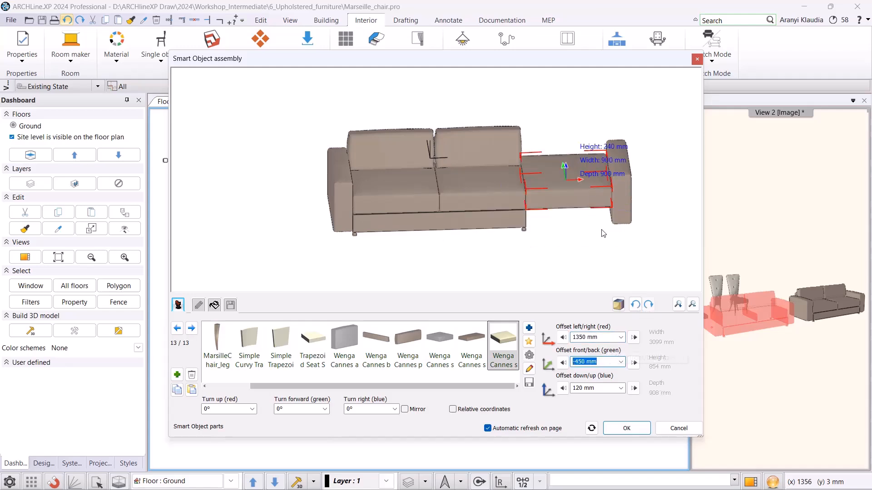
Add a new instance of the right back cushion, shift it 900 mm to a 1350 mm left/right offset, and set Turn up to 350°.
middle_drag(618, 262, 571, 186)
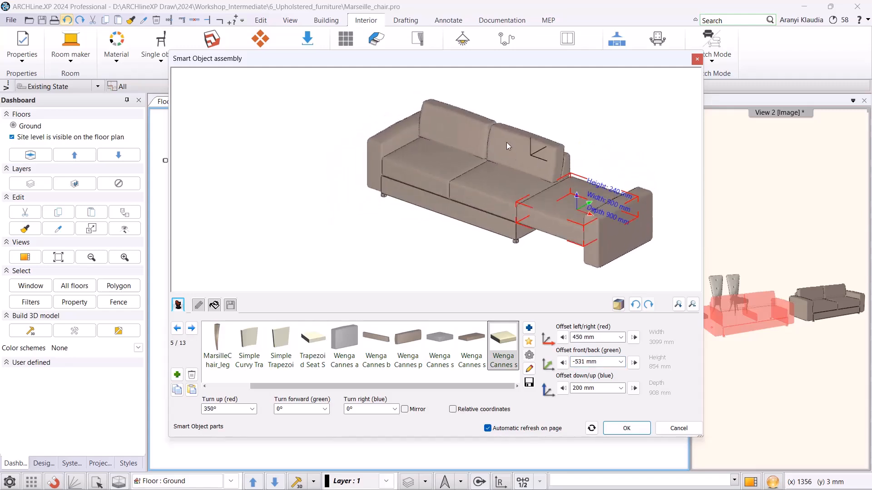
click(522, 144)
click(177, 374)
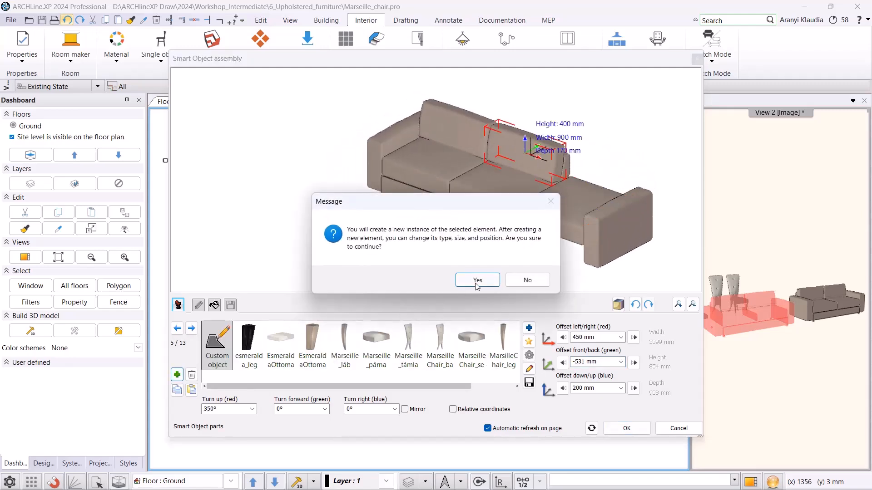
click(475, 281)
click(582, 337)
text(+900)
key(Return)
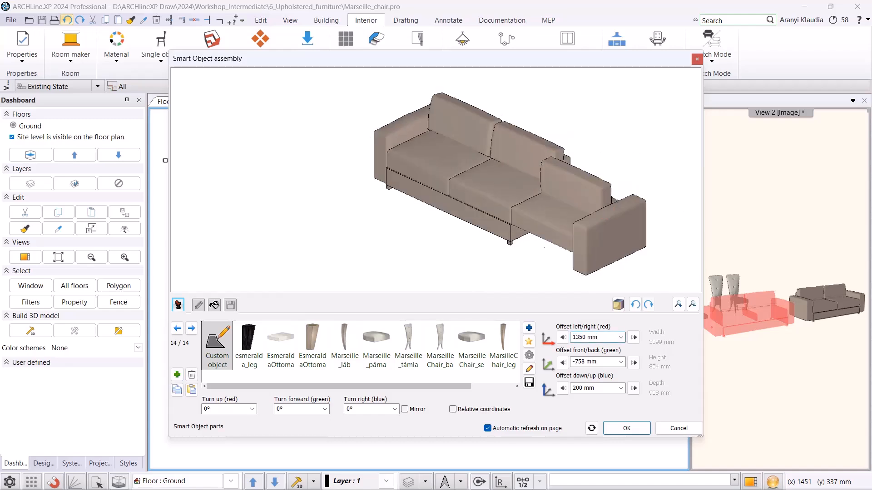
click(217, 409)
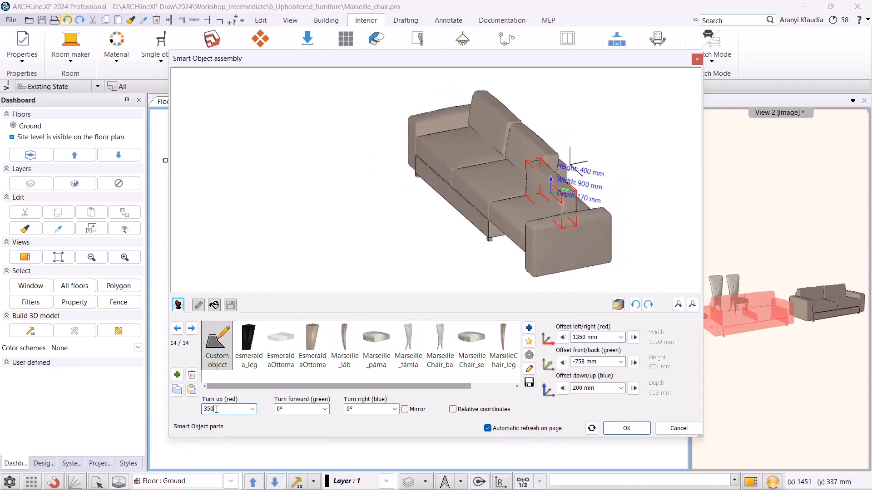
key(Return)
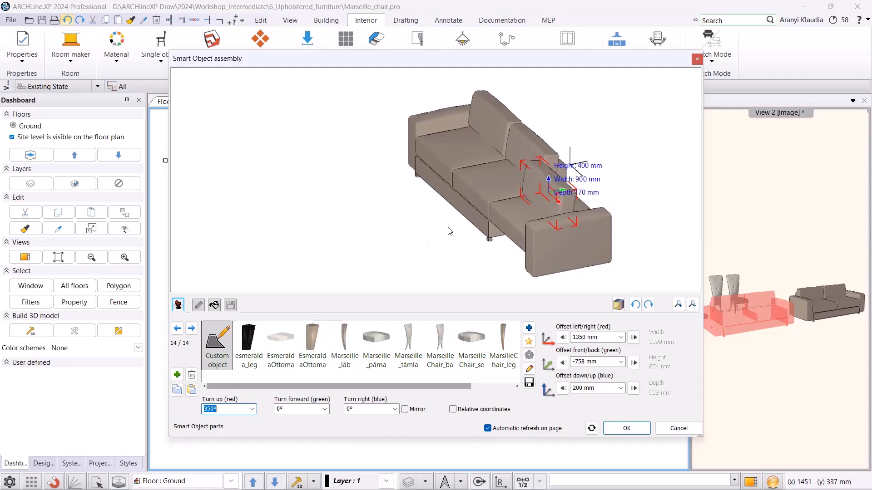
Set the depth of the rectangular base under the seats to 2700 mm.
scroll(430, 250, up, 3)
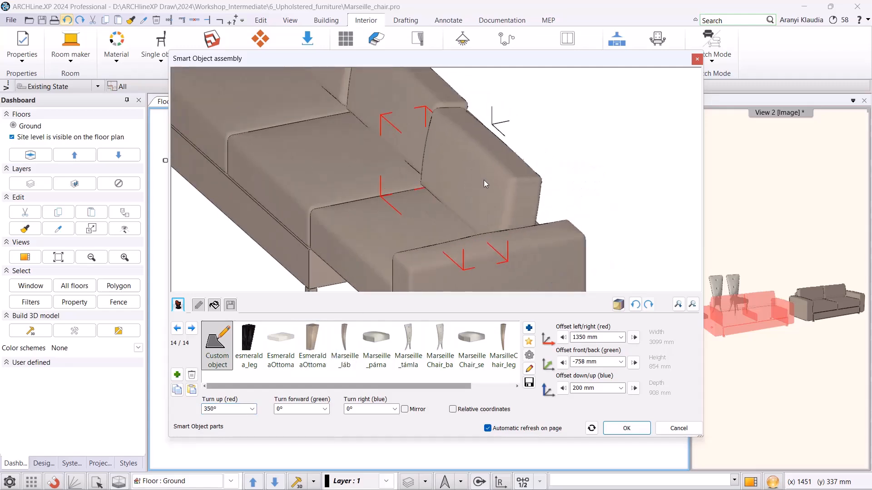
drag(481, 182, 490, 177)
scroll(558, 186, down, 3)
drag(561, 190, 356, 226)
click(364, 217)
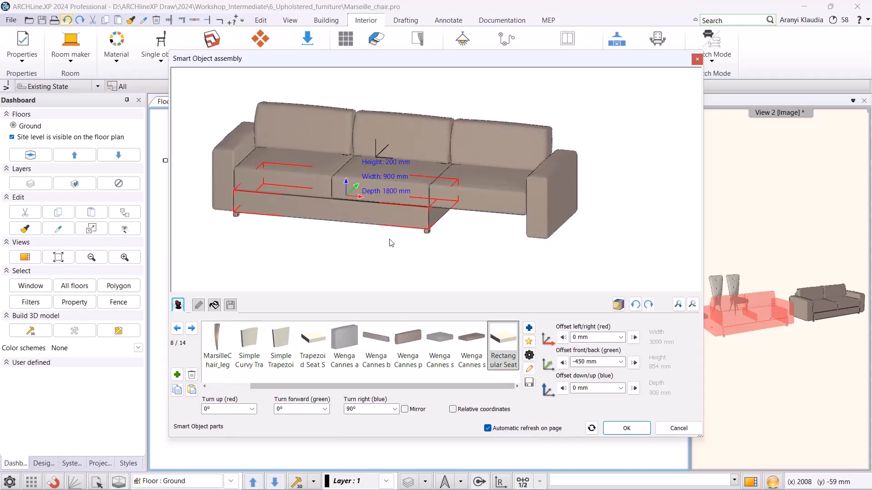
click(529, 369)
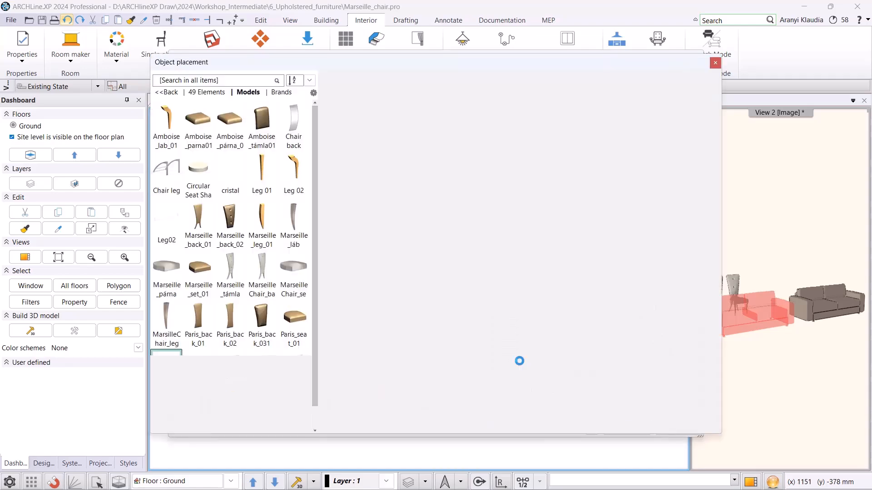
click(669, 126)
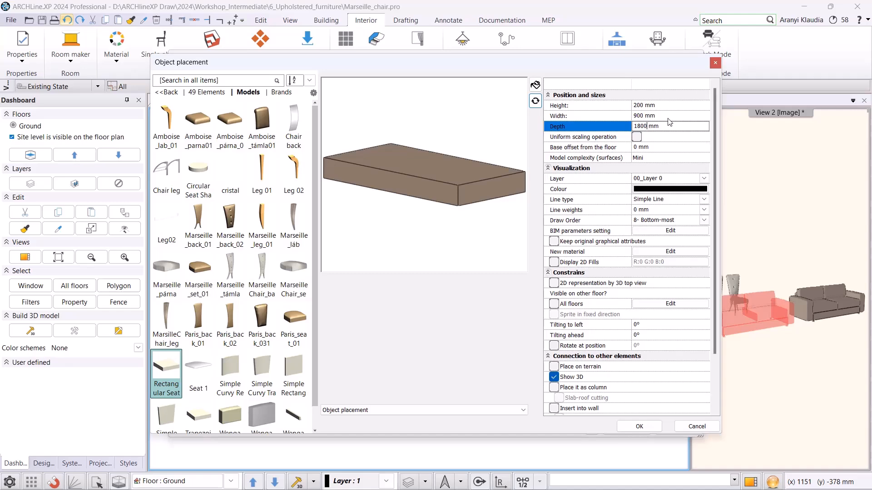
click(639, 426)
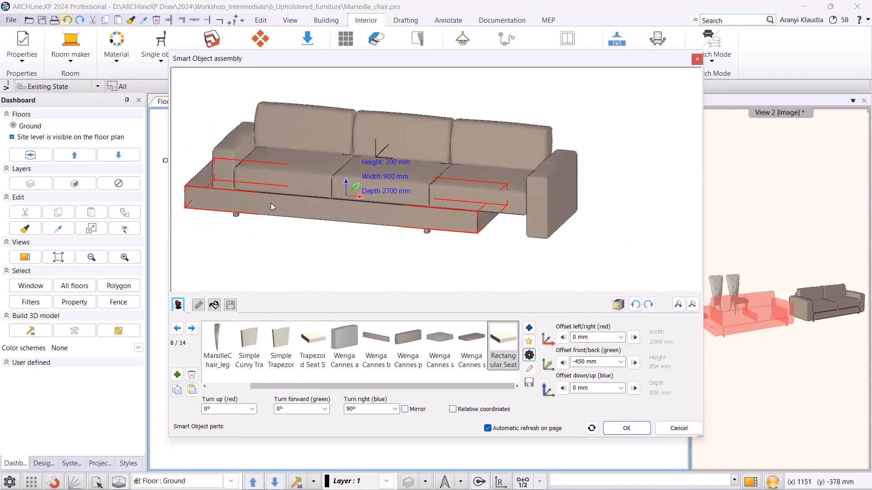
Shift the rectangular seat base to a left/right offset of 450 mm.
drag(577, 338, 570, 335)
text(-400)
key(Return)
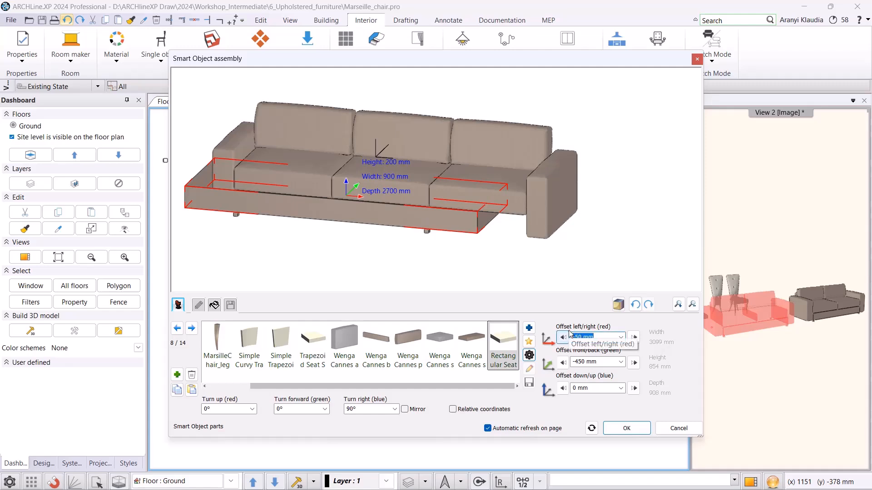
text(450)
key(Return)
Edit the rear backrest panel's thickness to 2700 mm and apply it to this component only, without saving it to the library.
drag(593, 242, 434, 162)
click(435, 162)
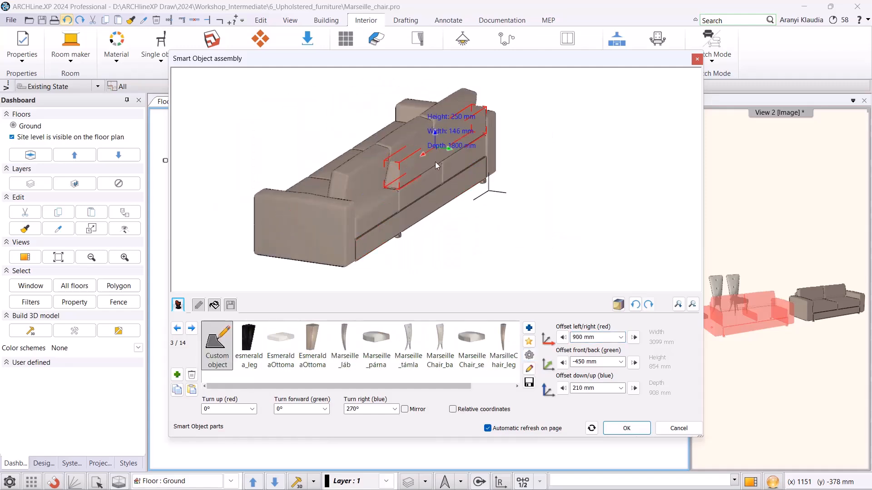
click(529, 368)
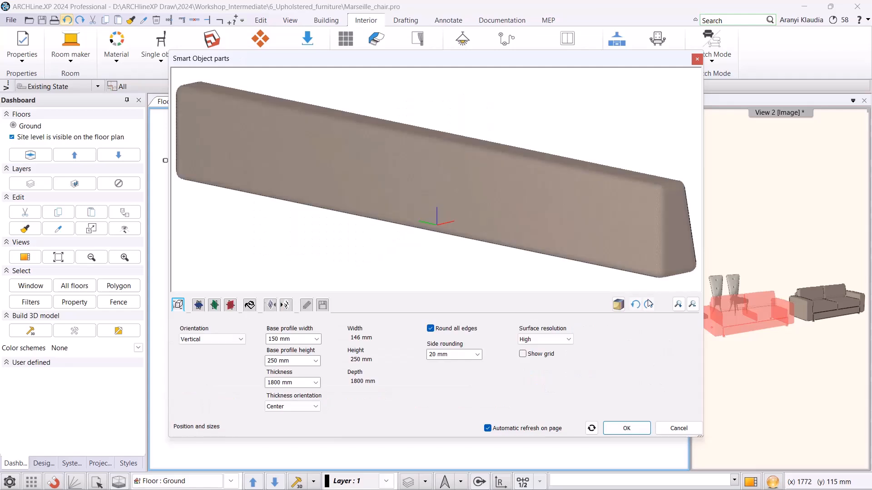
click(280, 382)
text(+9)
click(613, 428)
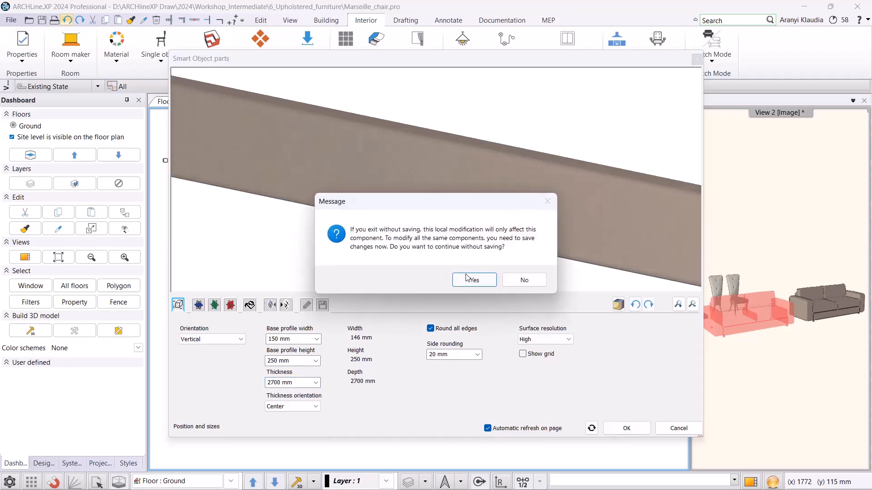
click(468, 276)
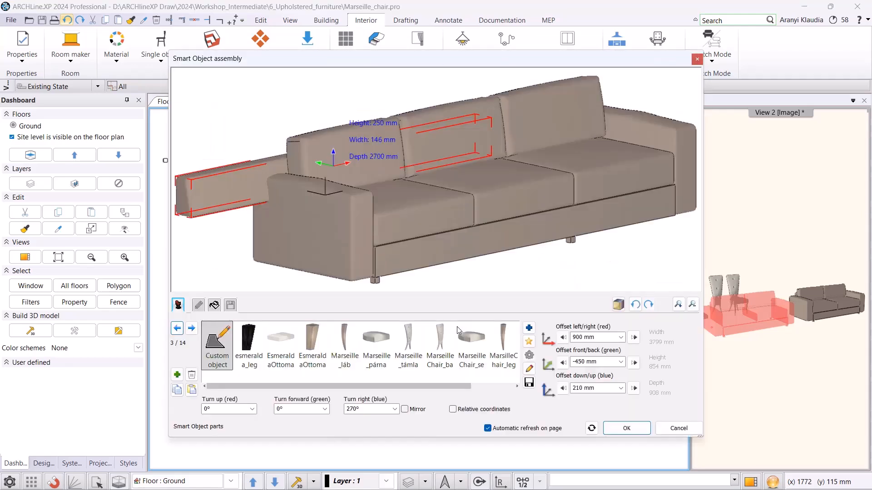
Move the rear backrest panel to a left/right offset of 1800 mm.
click(578, 336)
key(Return)
drag(650, 218, 436, 223)
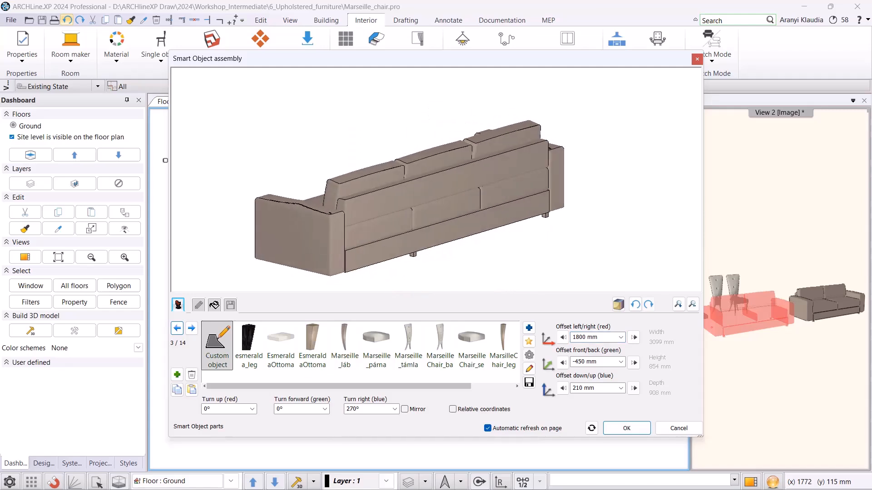
Move both right-hand sofa legs outward by 900 mm to a left/right offset of 1800 mm.
drag(336, 220, 476, 208)
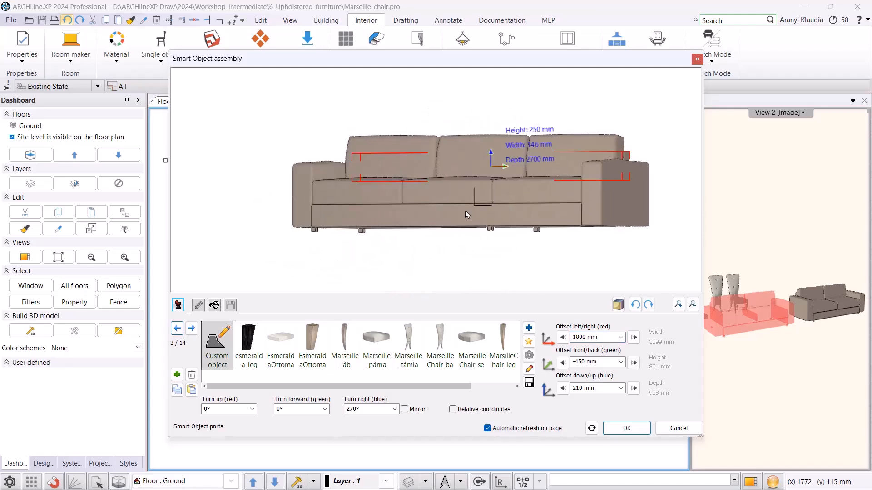
click(490, 230)
double_click(585, 337)
click(584, 337)
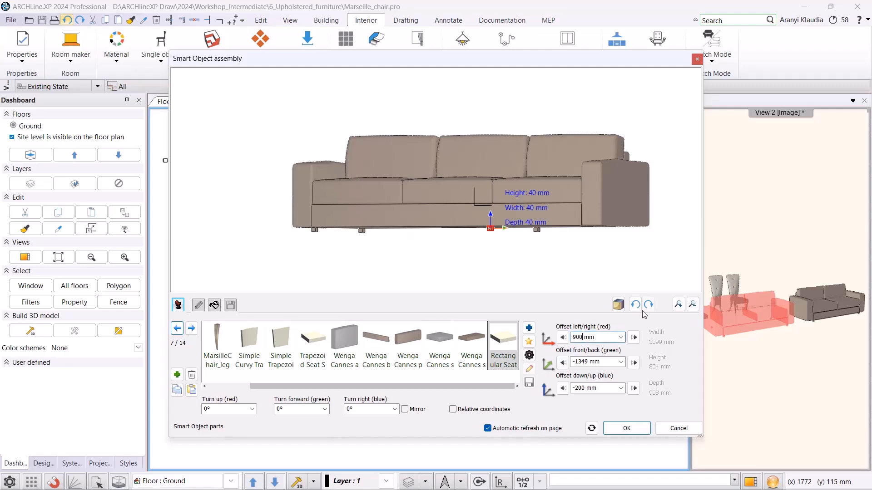
text(+900)
key(Return)
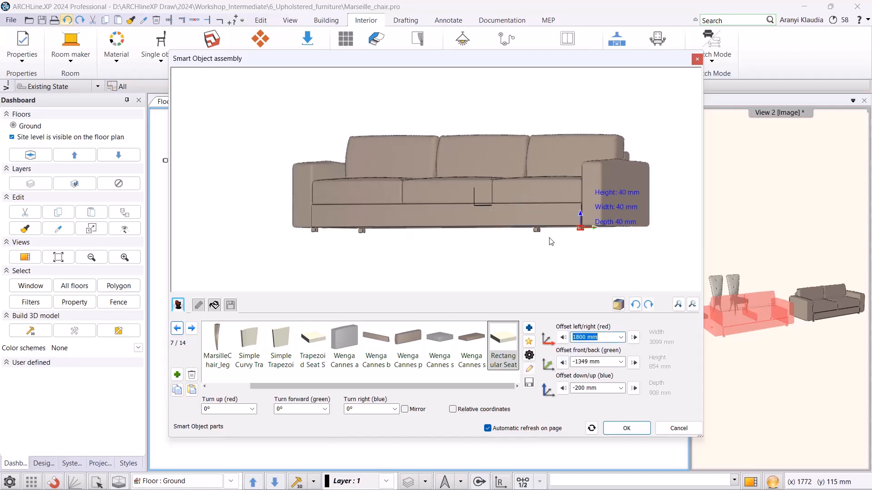
click(537, 230)
click(583, 337)
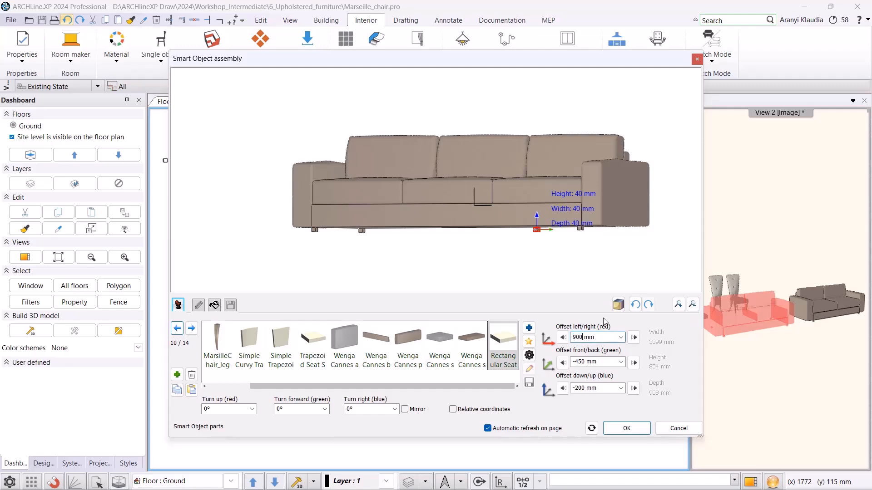
text(+900)
key(Return)
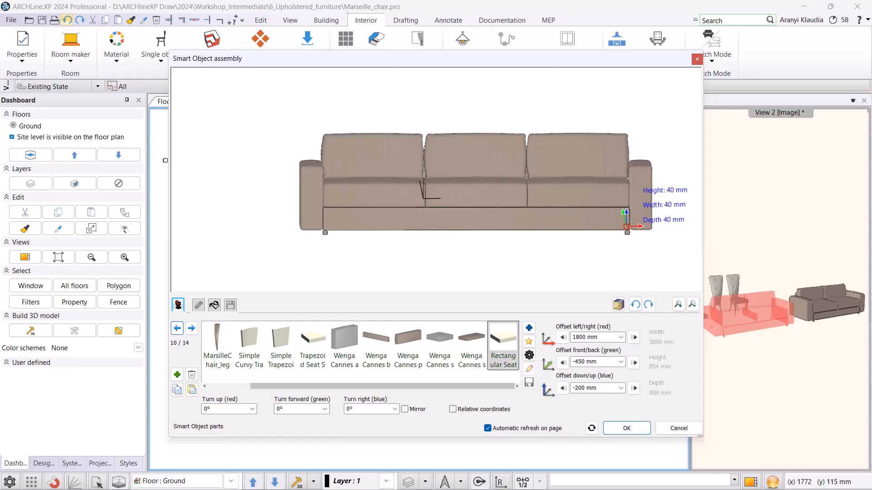
Save the extended sofa as a new library item named "3 seats sofa2" in LIVING ROOM, Sofas, and finish the assembly.
click(231, 305)
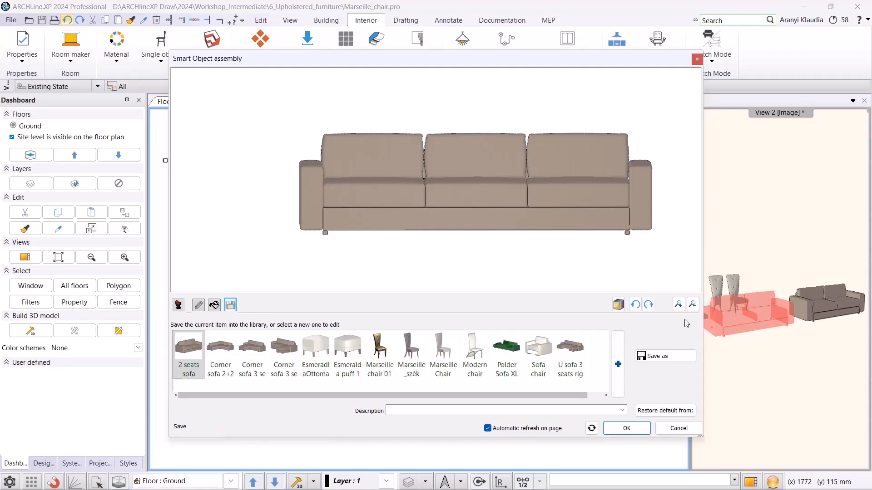
click(665, 357)
drag(364, 191, 321, 190)
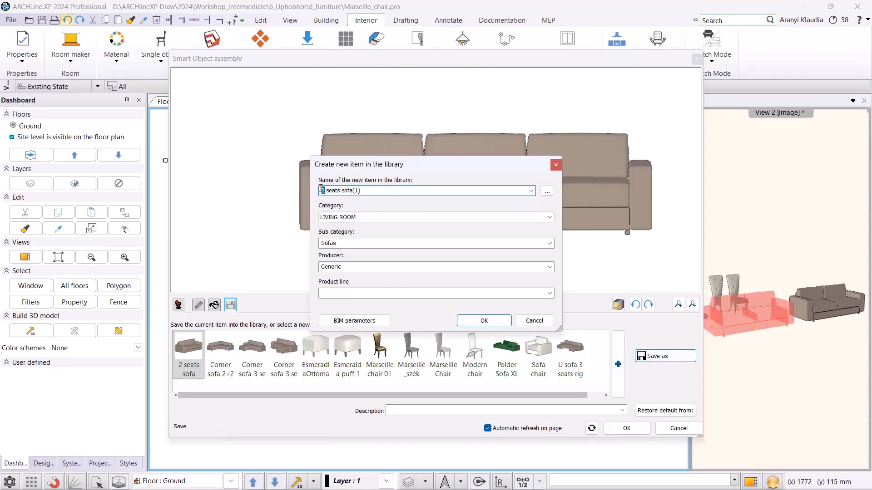
key(BackSpace)
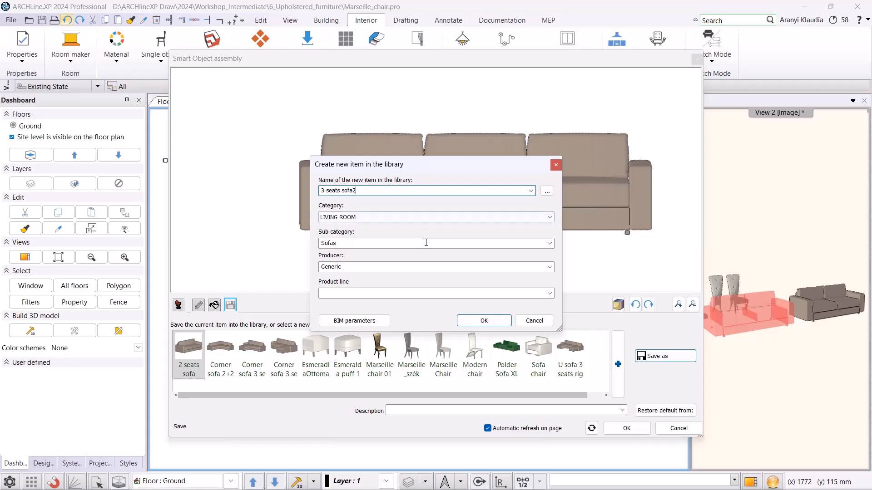
click(486, 323)
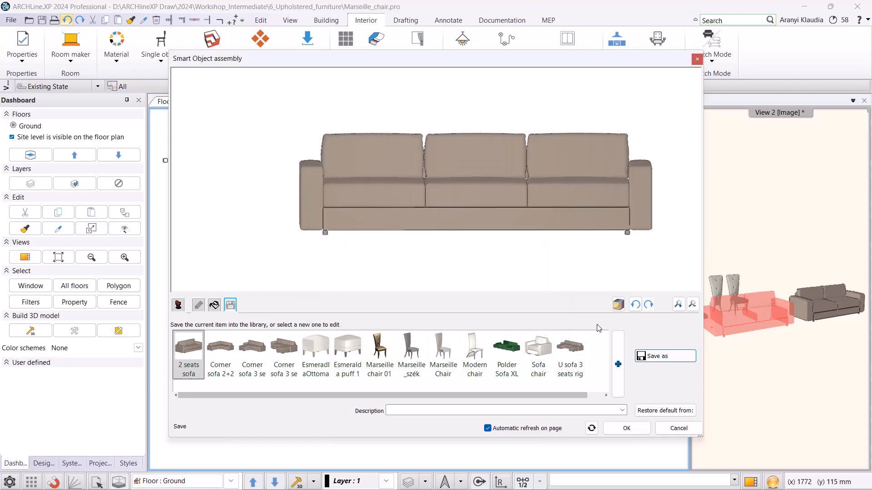
click(626, 428)
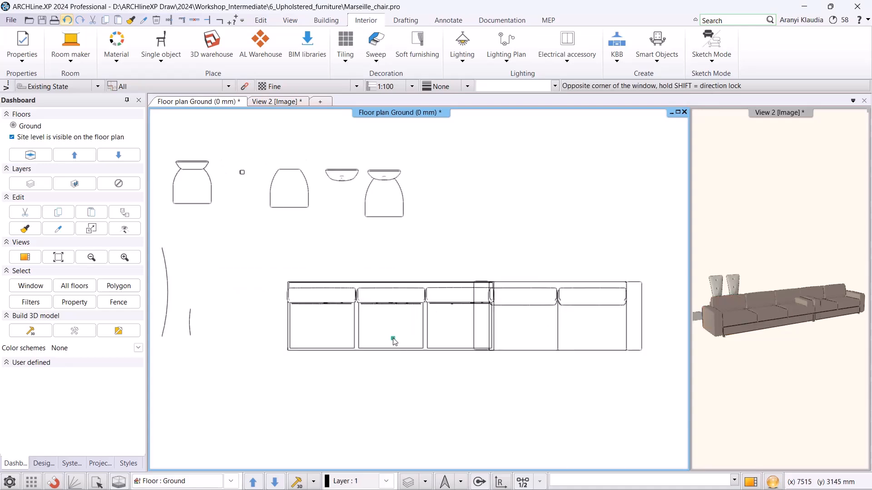
Move the three-seat sofa about 648 mm at 180° on the floor plan, clear of the two-seat sofa.
click(411, 319)
click(392, 317)
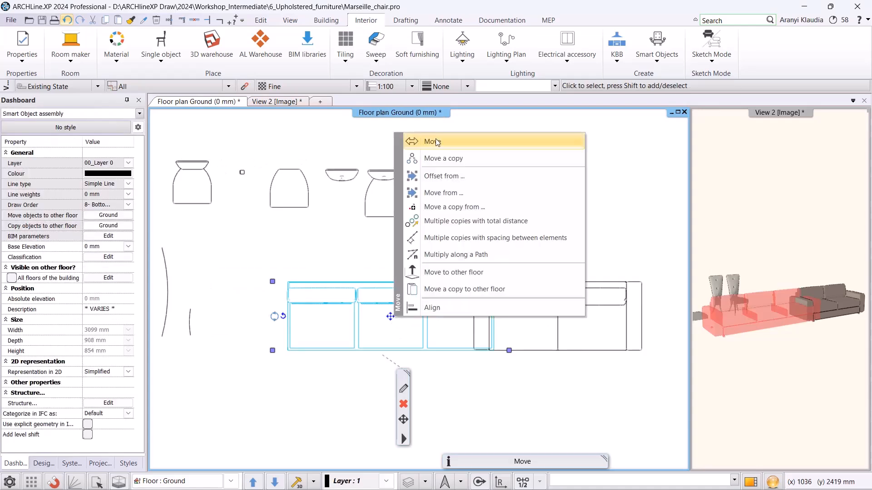
click(435, 140)
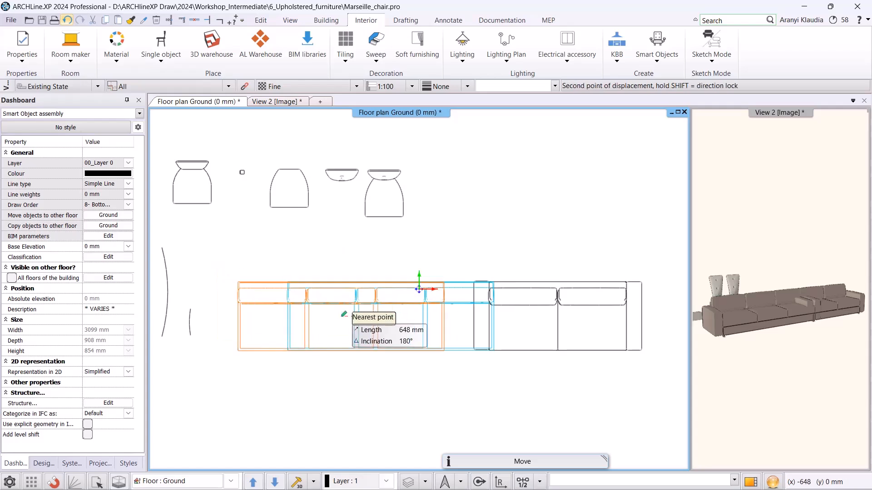
click(343, 314)
Save the three-seat sofa into the Design Center as an object, with "fix" in its name, under LIVING ROOM, Sofas.
right_click(395, 425)
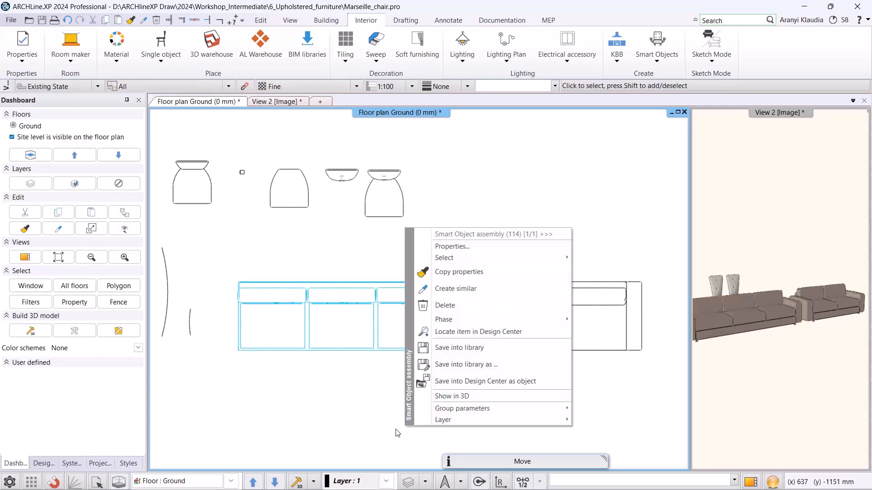
click(440, 382)
click(369, 190)
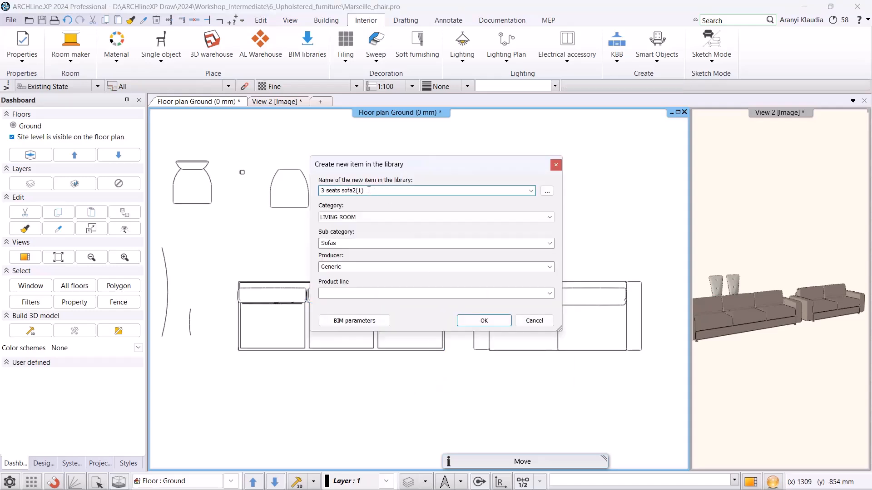
text(fix)
click(485, 321)
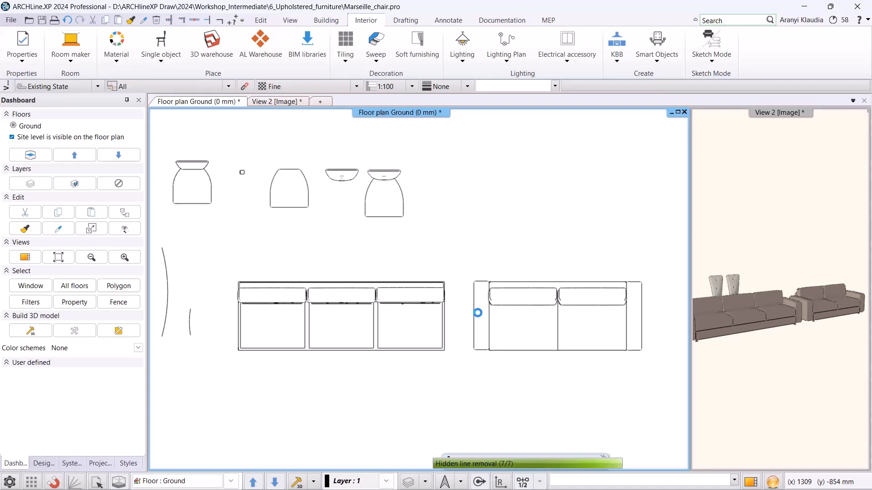
Switch to the View 2 perspective to examine the three-seat sofa beside the two-seater up close.
click(277, 102)
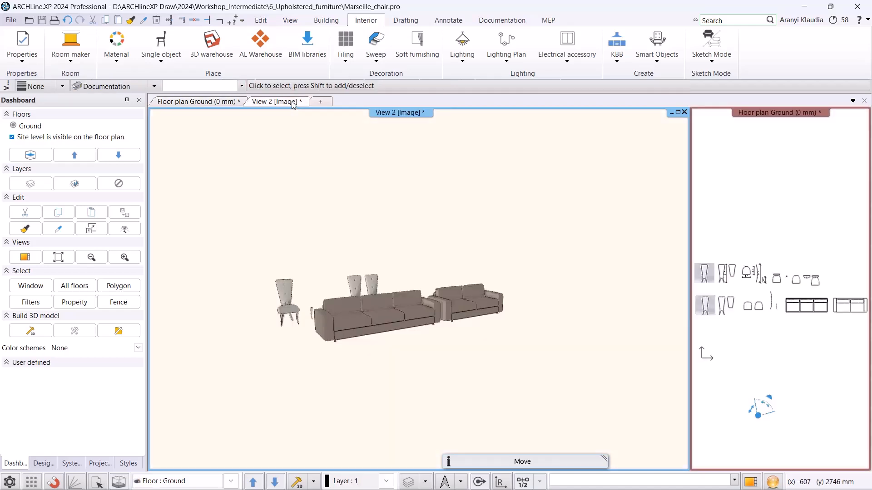
scroll(364, 301, up, 4)
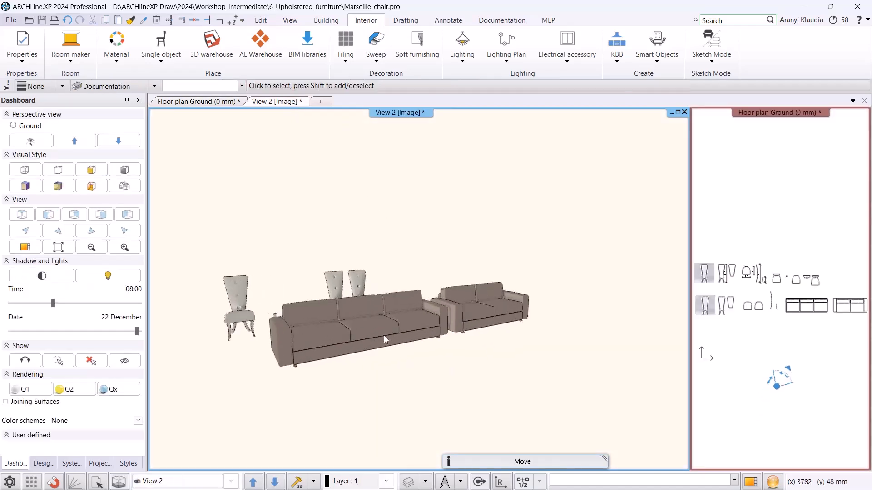